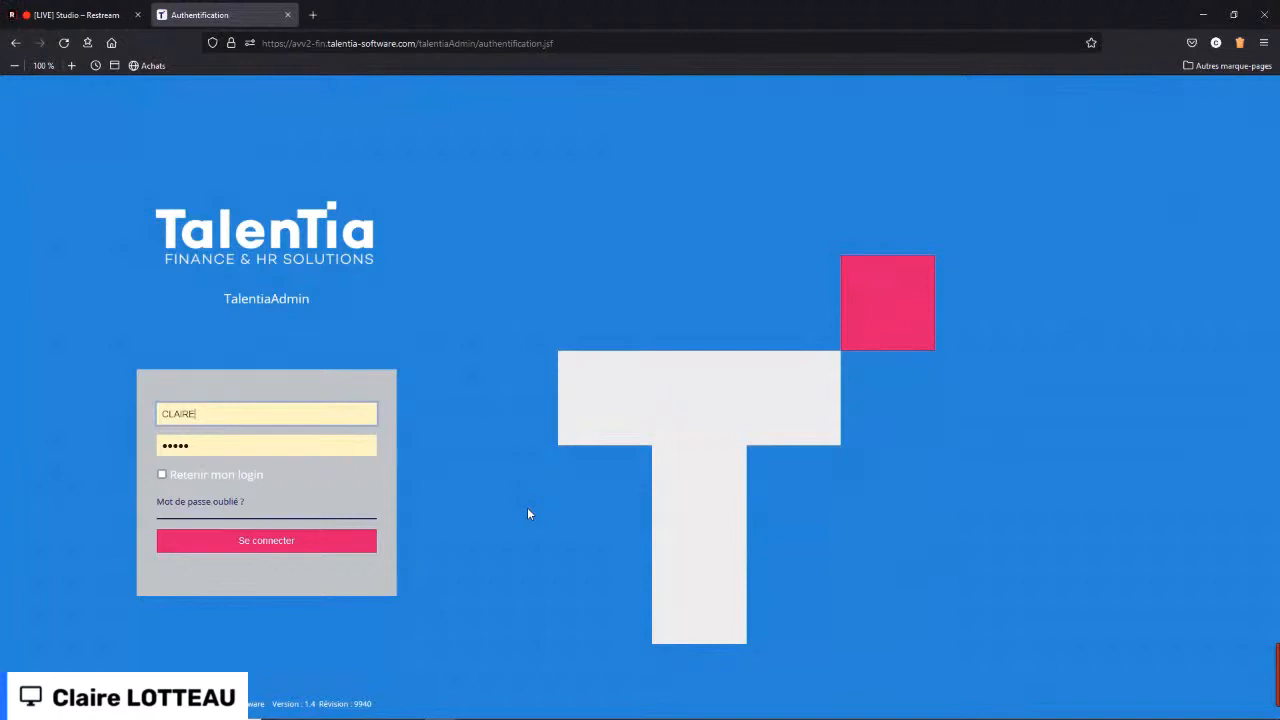
- Sign in to the Talentia portal with the prefilled credentials, open the Akuiteo application and return to the portal
left_click(250, 545)
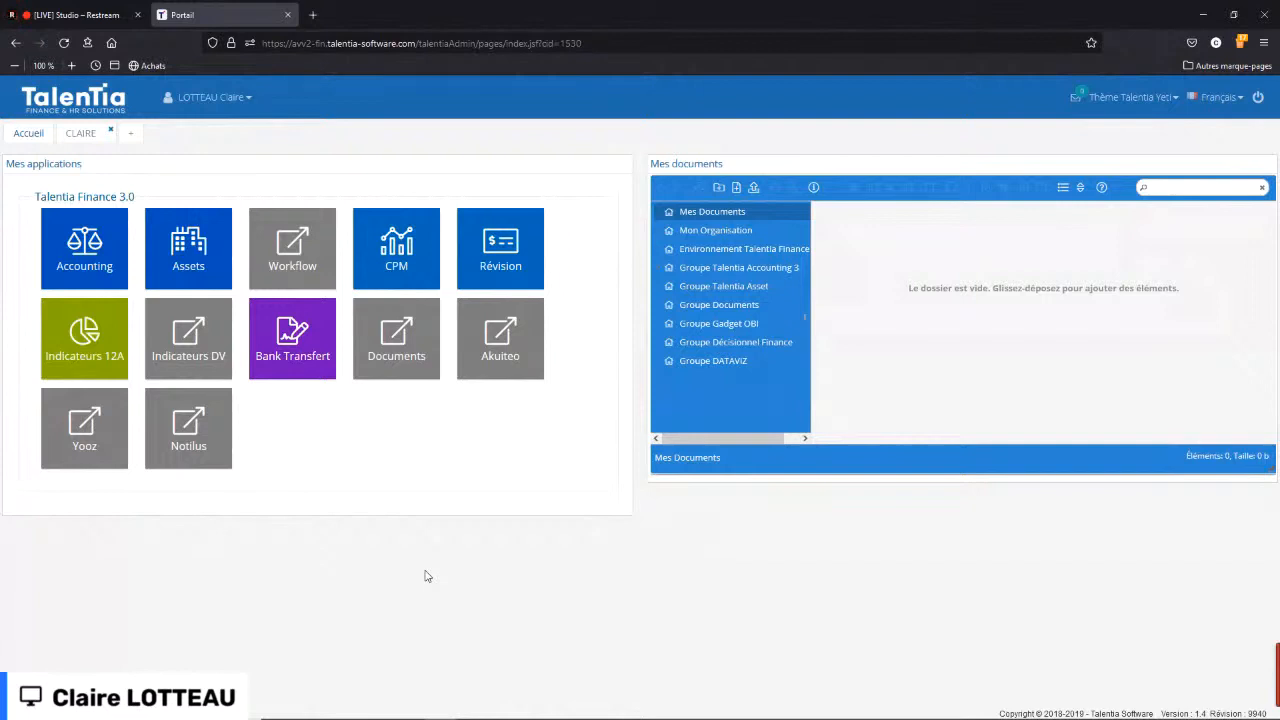
left_click(500, 352)
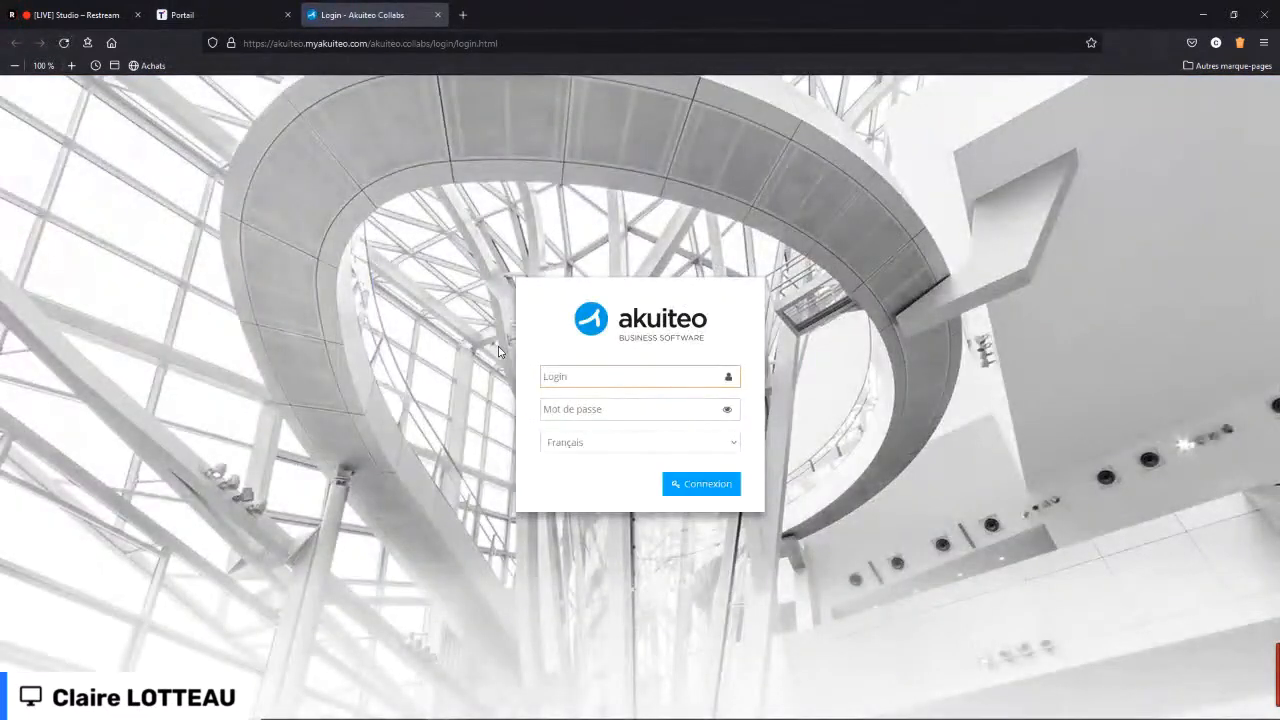
left_click(206, 15)
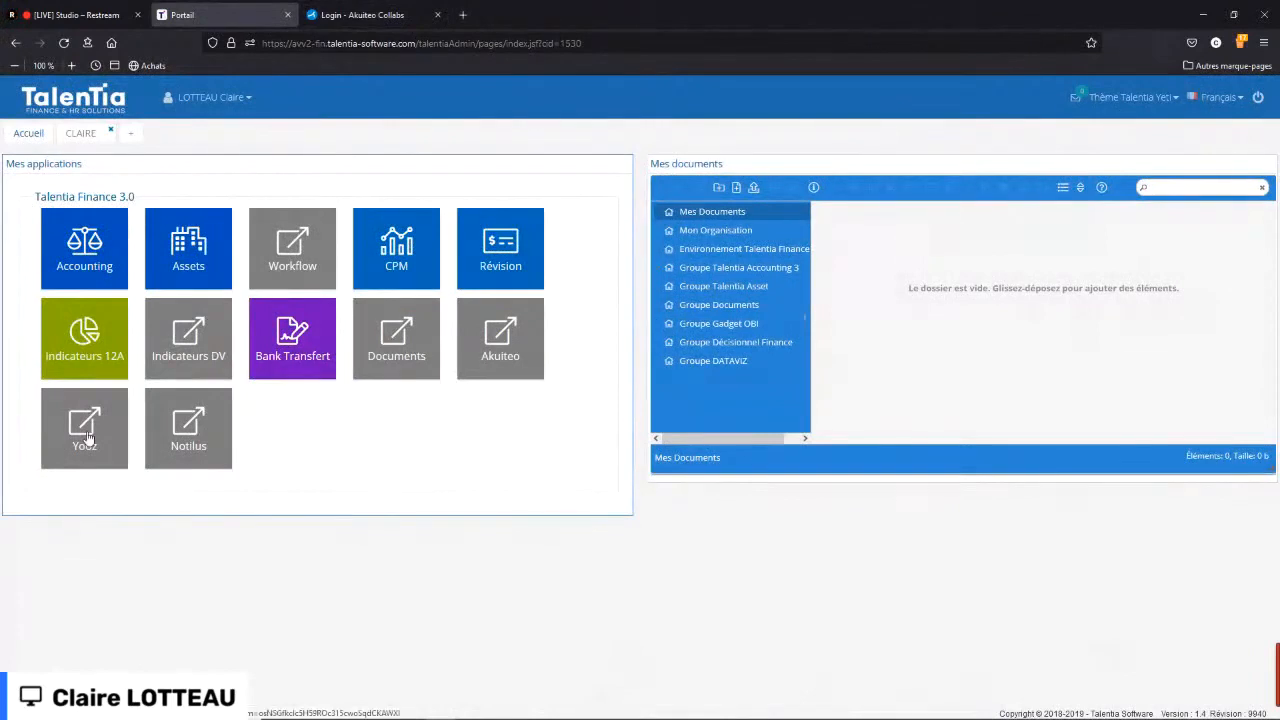
- Launch the Accounting application and display its Audit dashboard
left_click(80, 255)
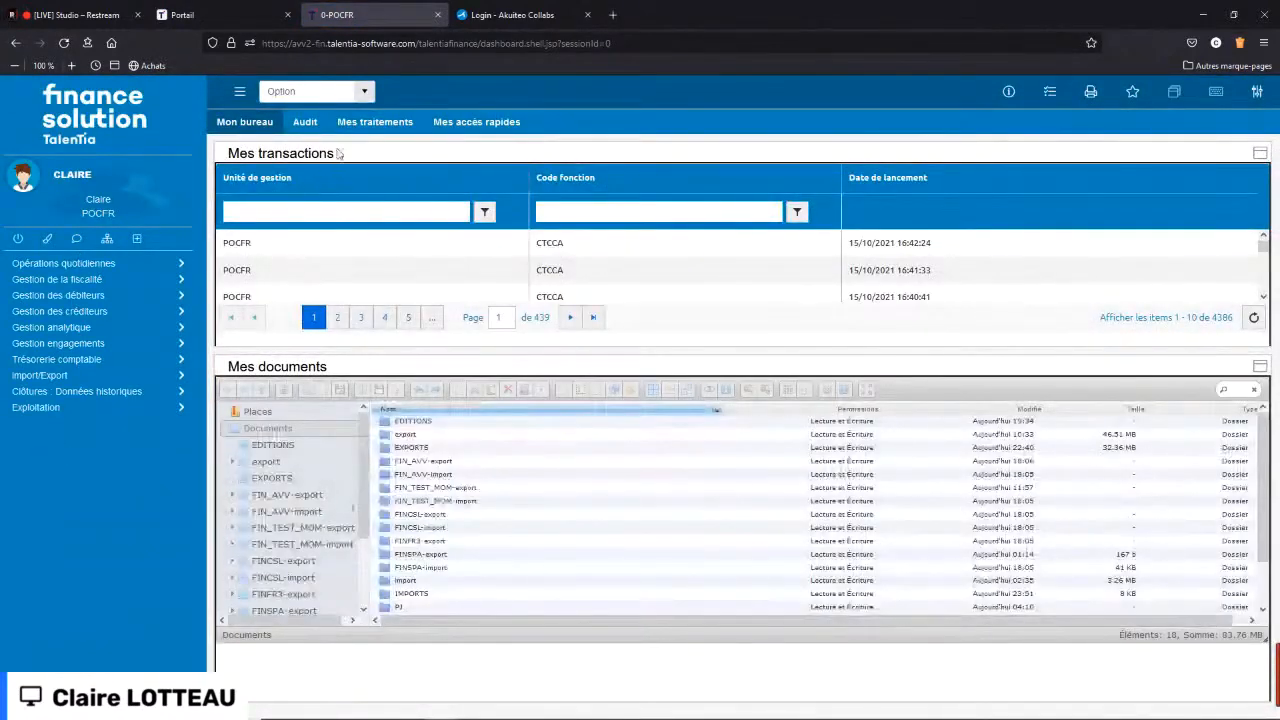
left_click(306, 124)
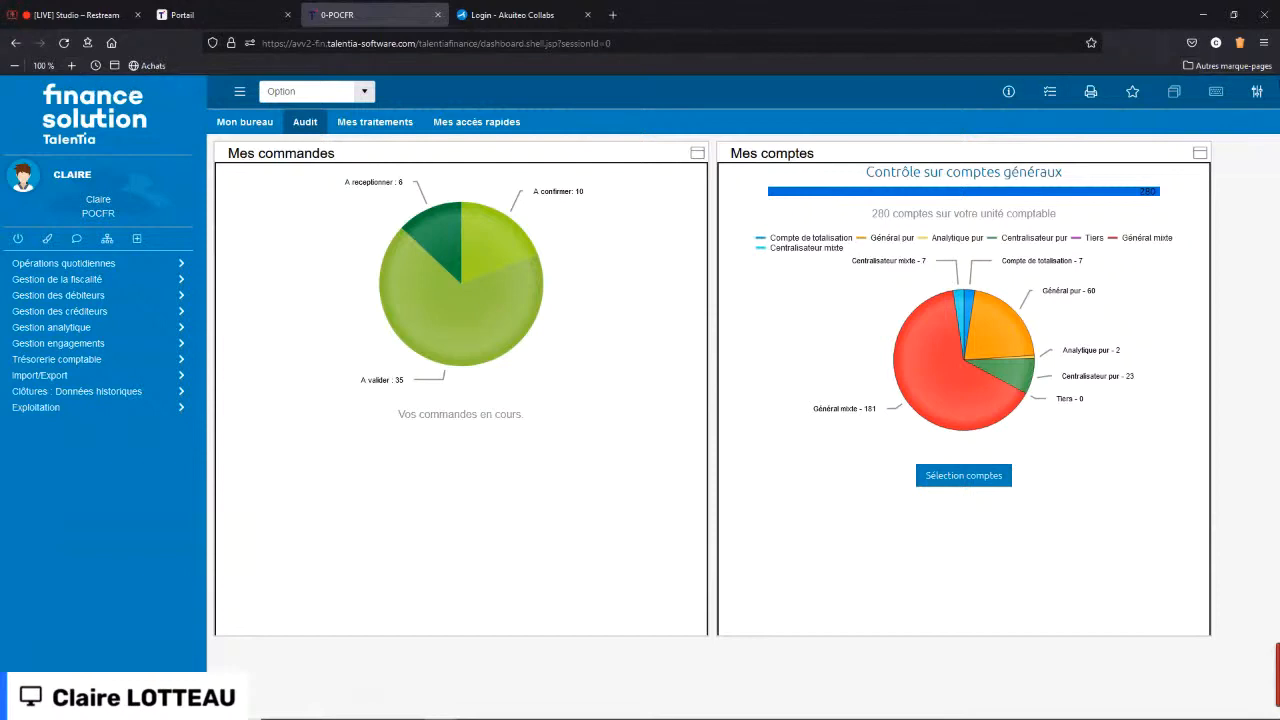
- Replace the Mes comptes widget on the Audit dashboard with Mes comptes tiers and enlarge it to the width of Mes commandes
left_click(1259, 92)
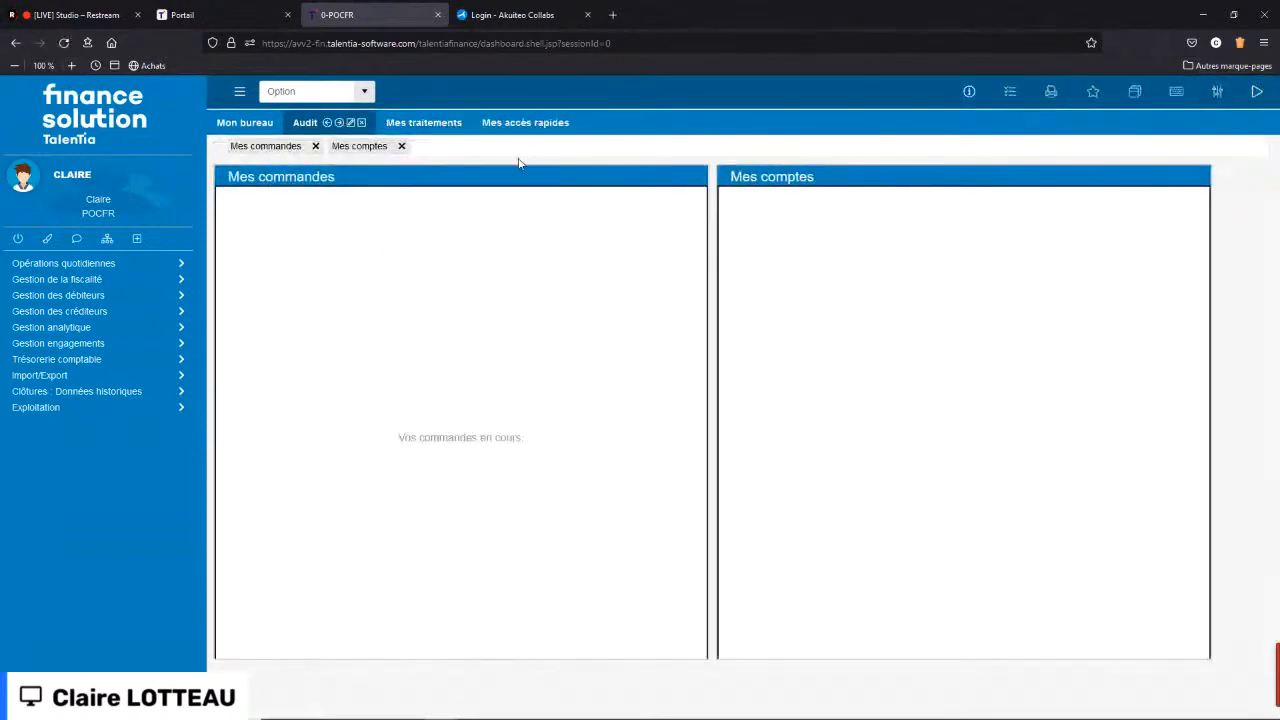
left_click(401, 146)
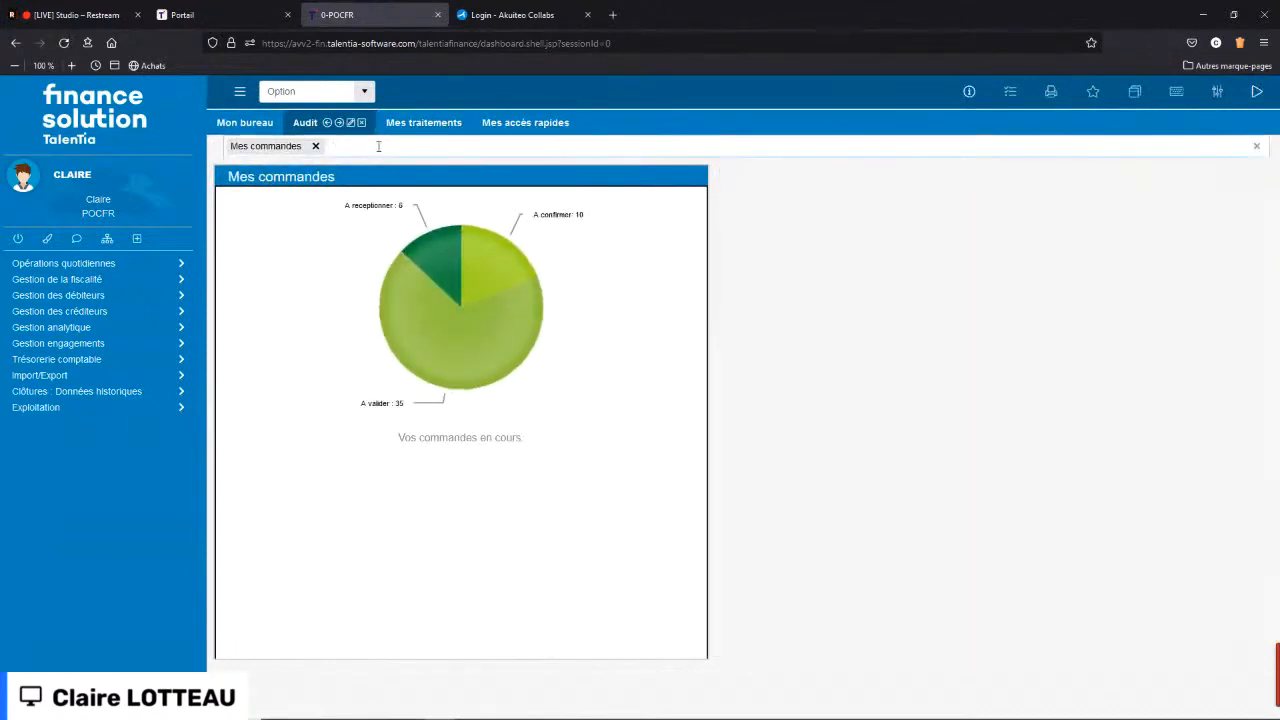
left_click(373, 148)
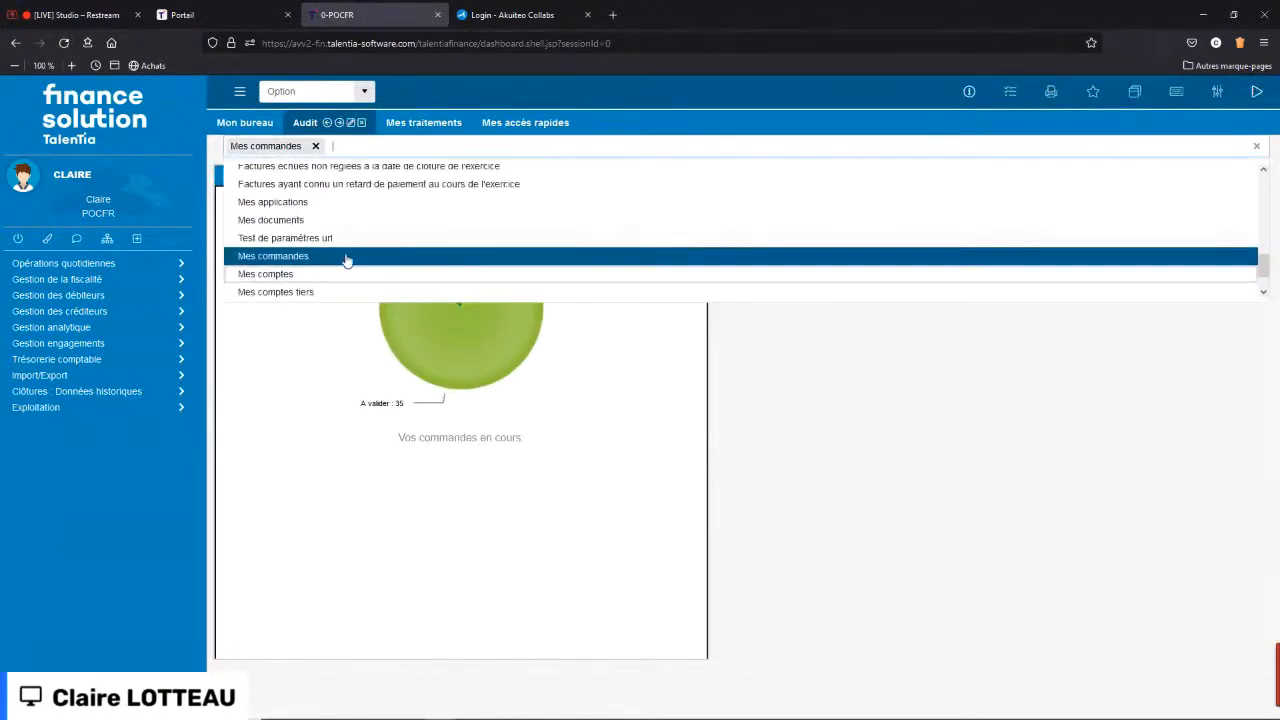
scroll(370, 248, "down", 1)
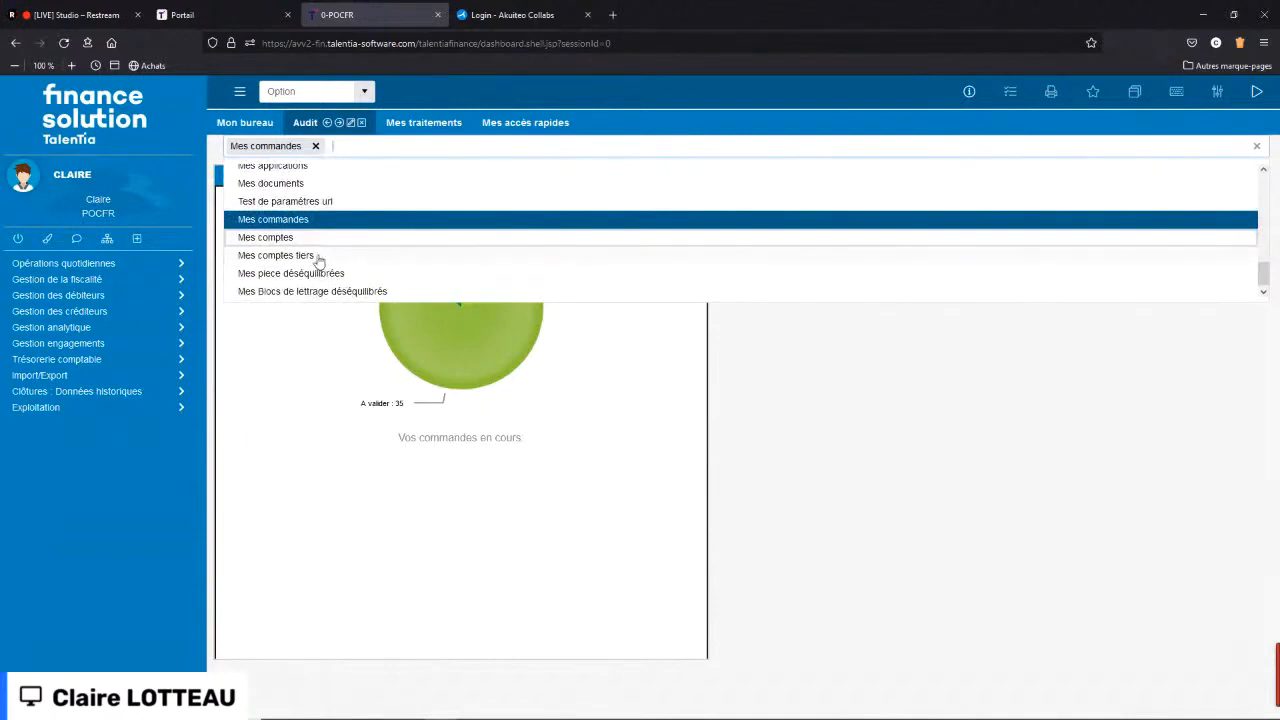
left_click(322, 255)
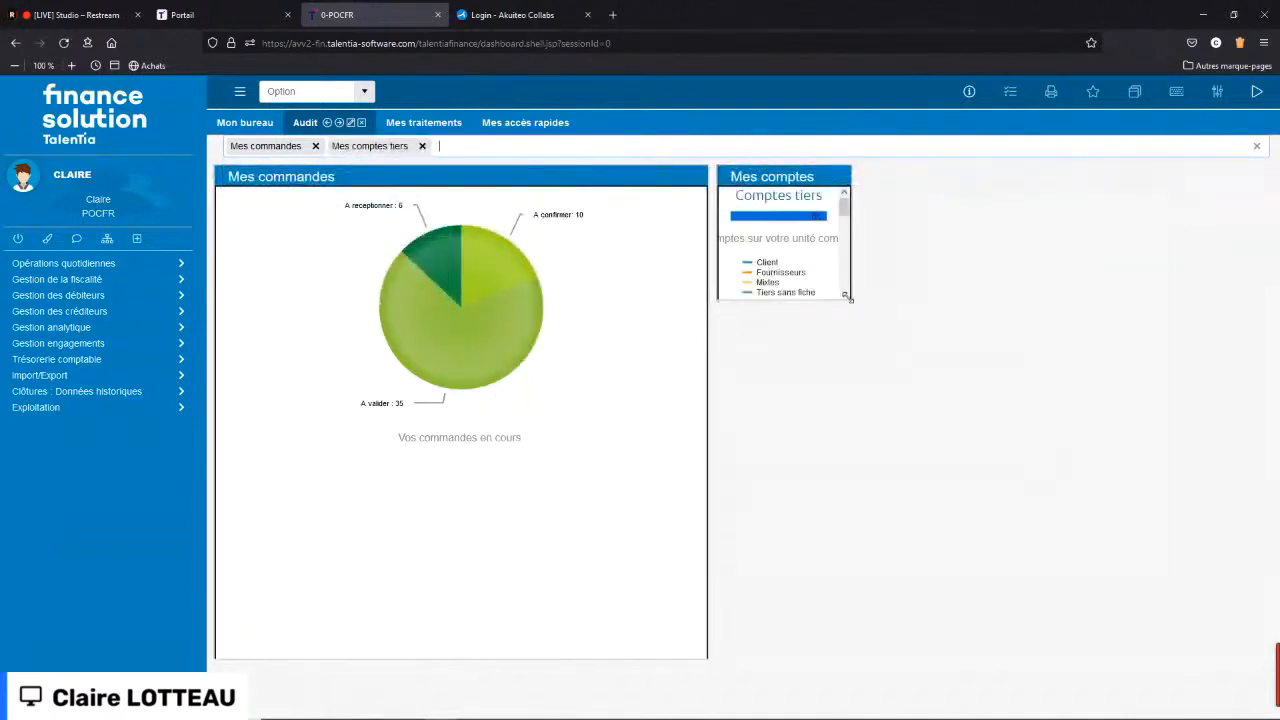
left_click_drag(848, 298, 1210, 580)
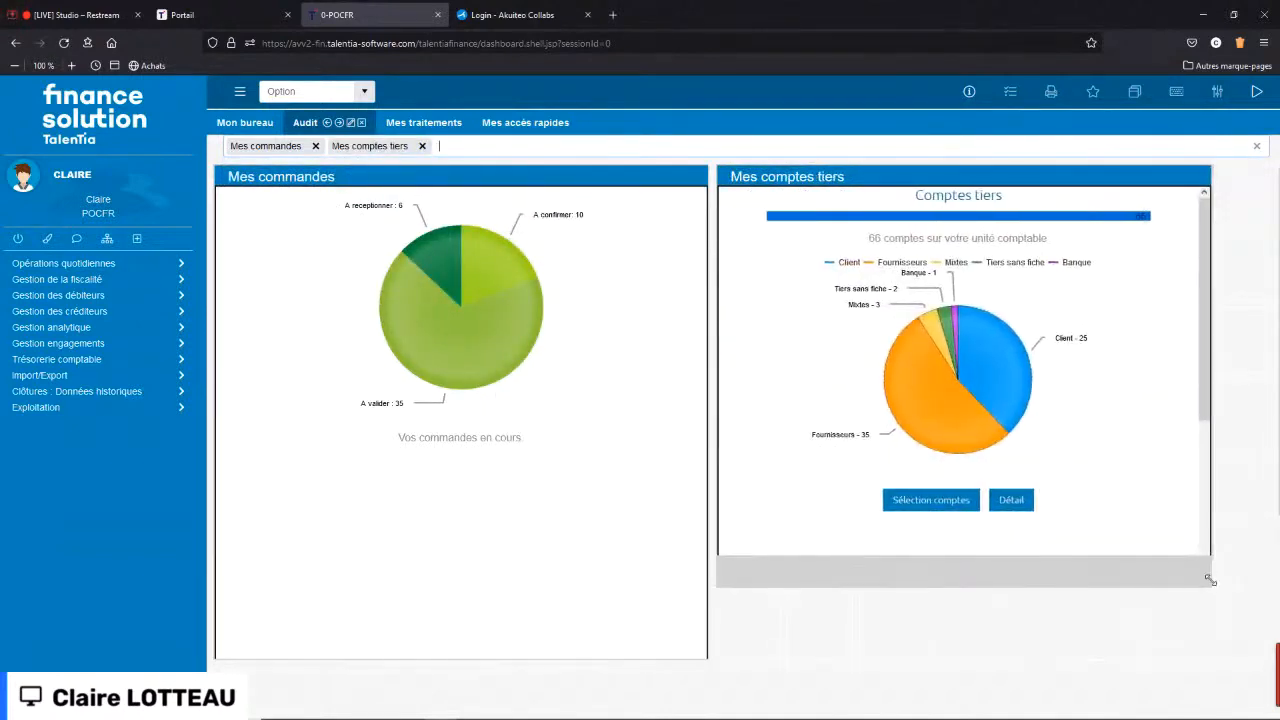
left_click(1254, 92)
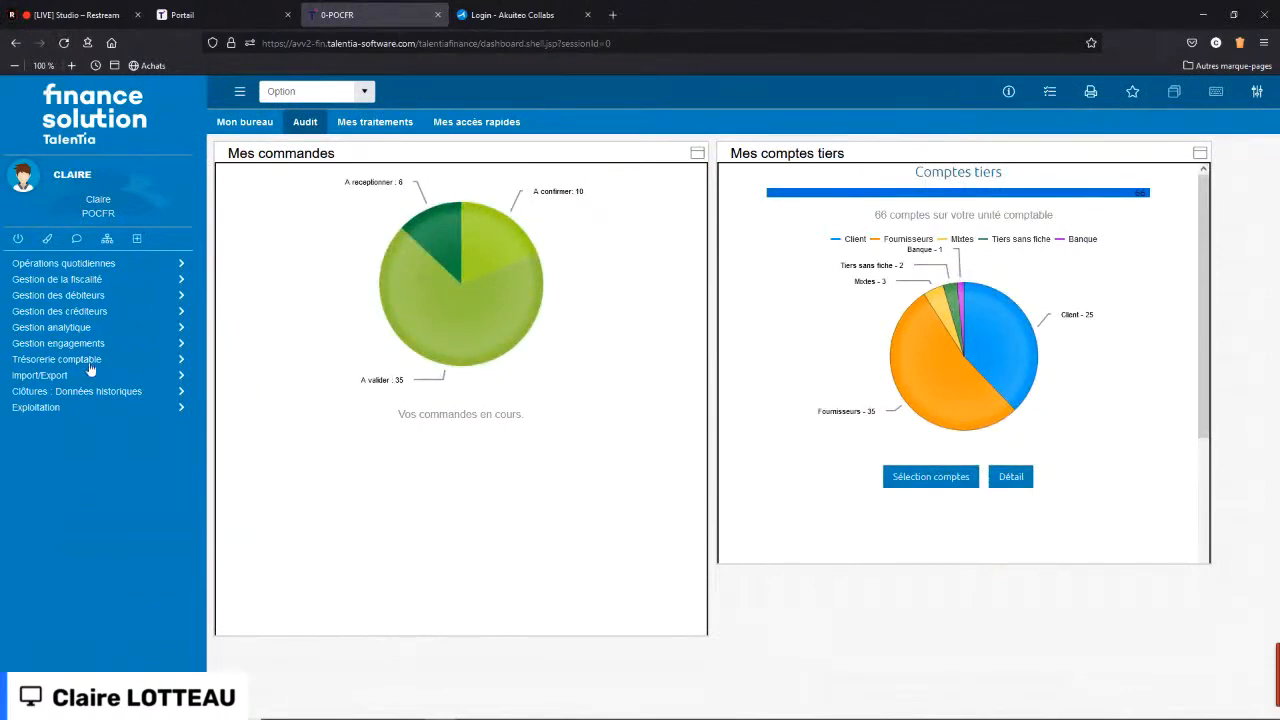
- Examine the Gestion des devises and Consultations functions under Opérations quotidiennes in the navigation tree
left_click(93, 265)
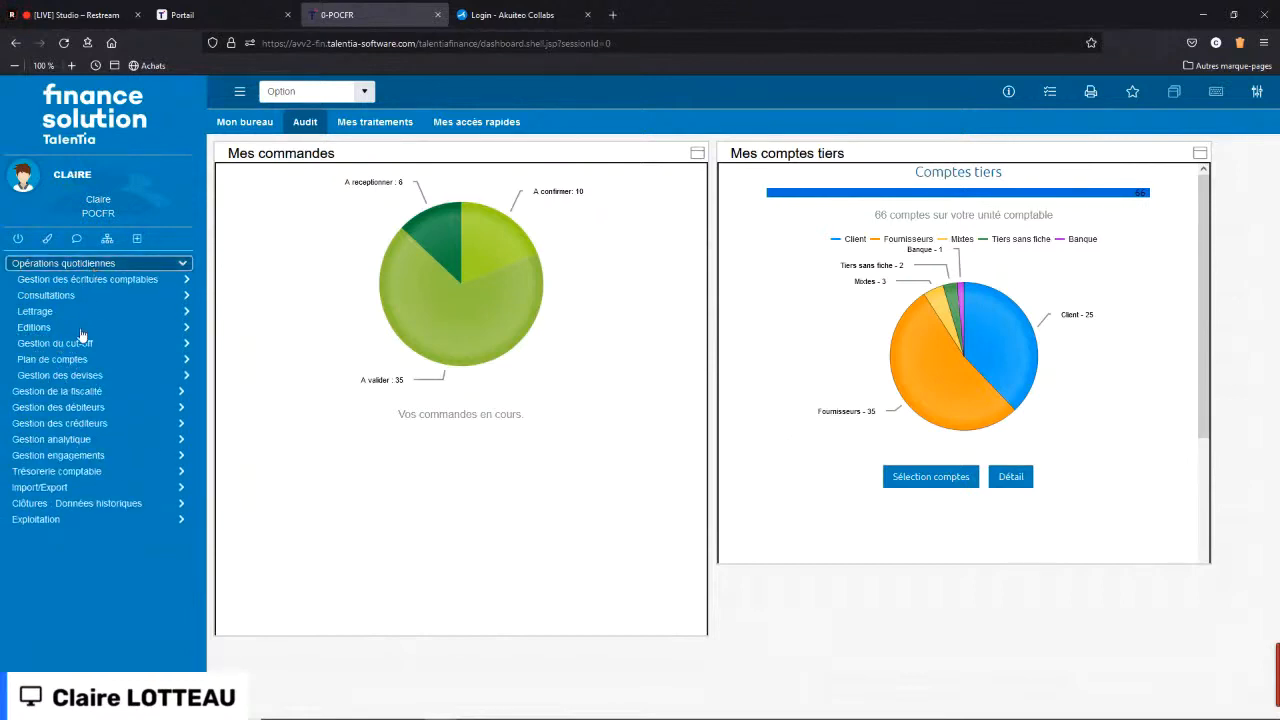
left_click(70, 376)
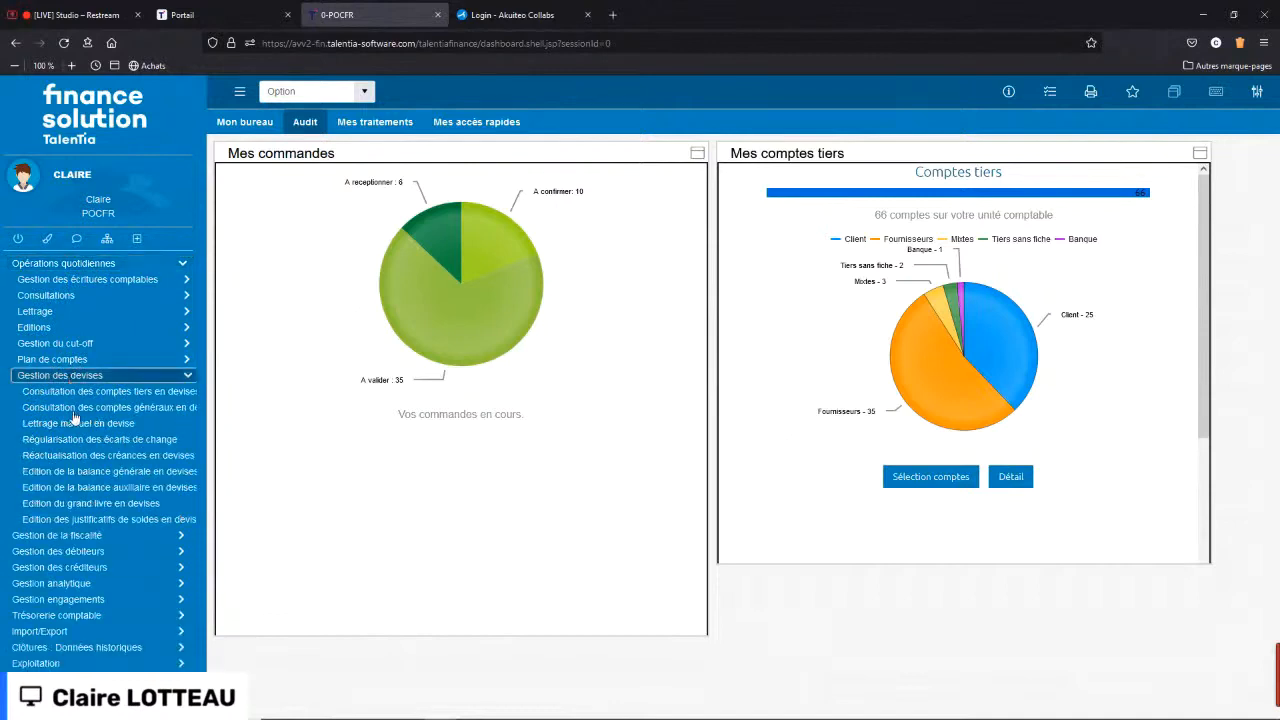
left_click(56, 298)
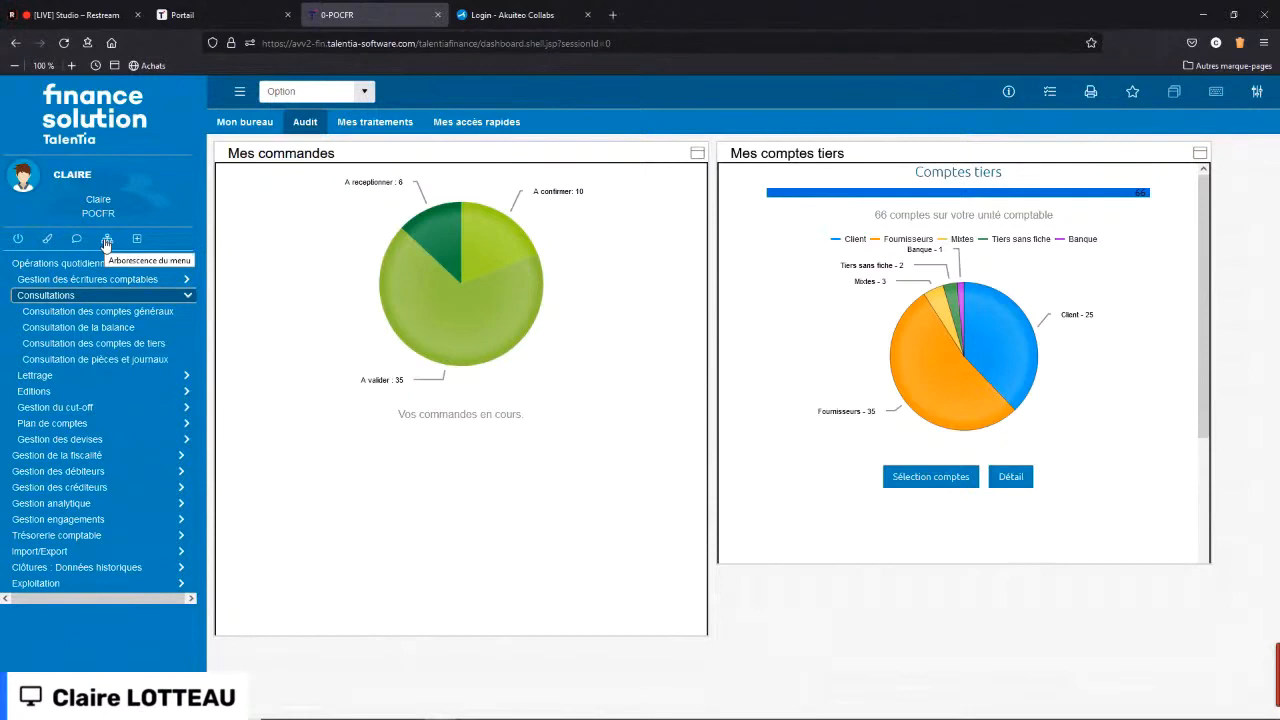
- Switch the navigation tree to Menu Personnalisé and expand Plan de comptes under Opérations quotidiennes
left_click(106, 242)
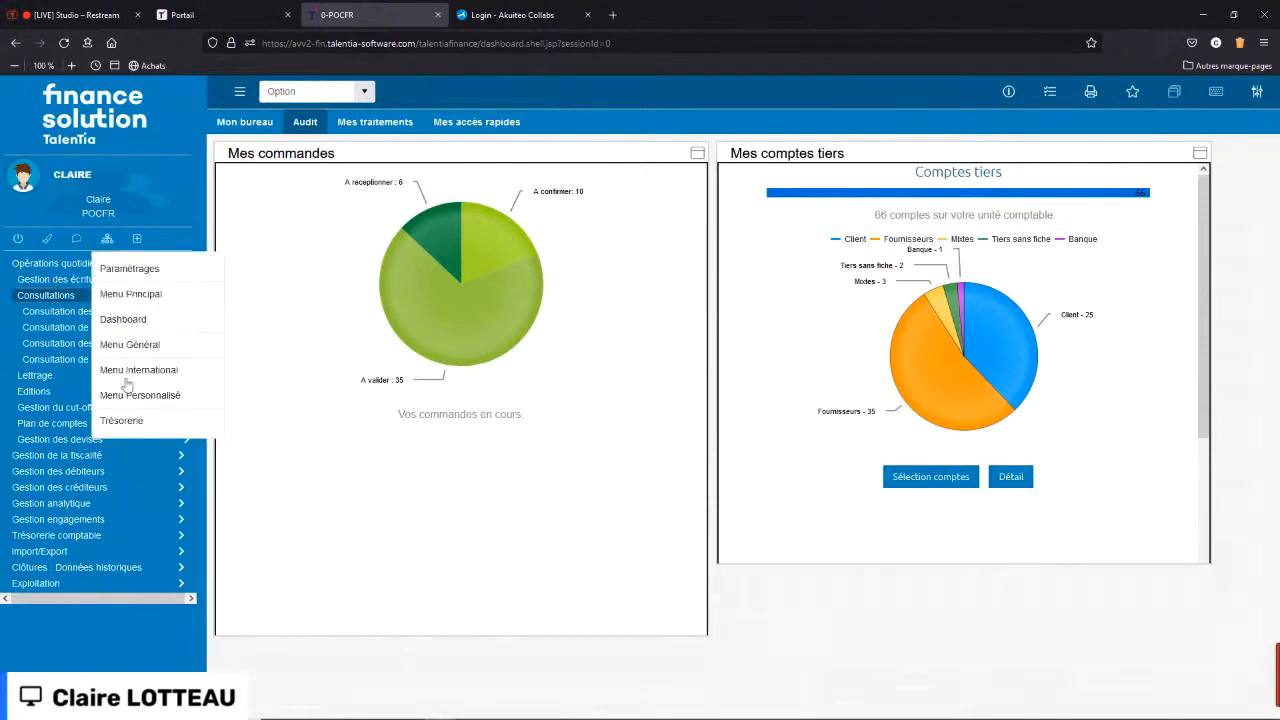
left_click(128, 398)
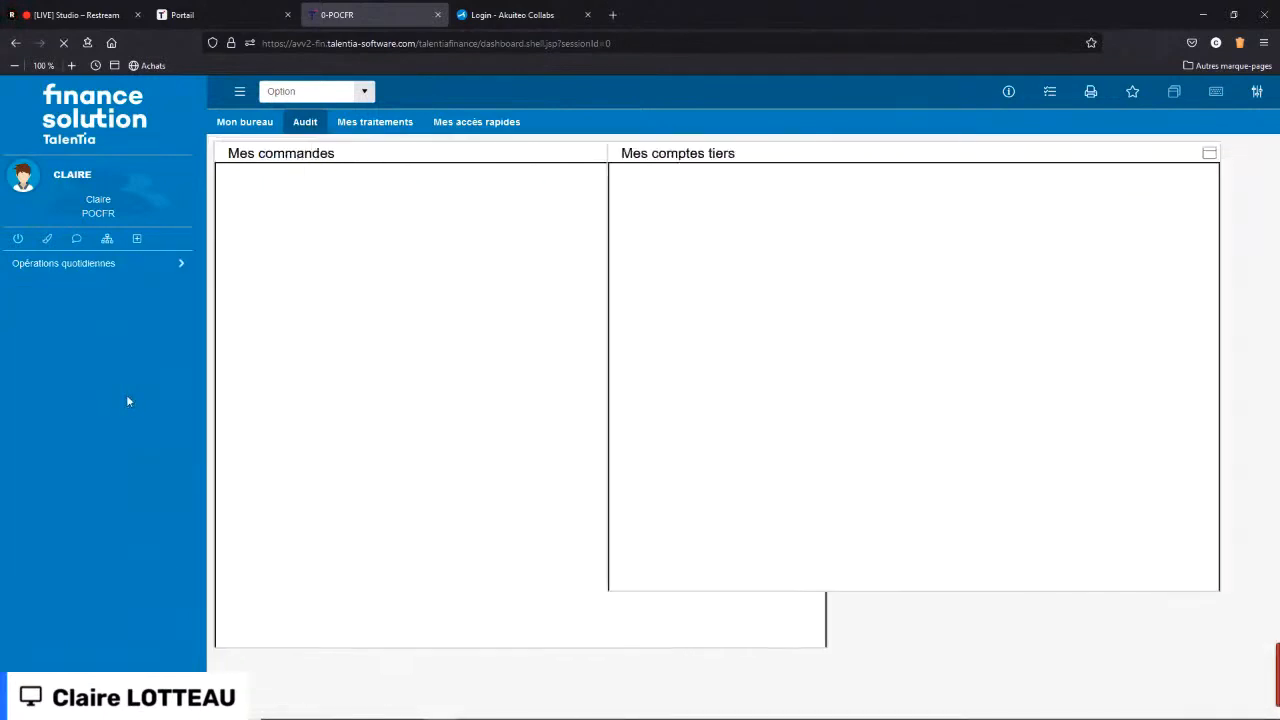
left_click(56, 265)
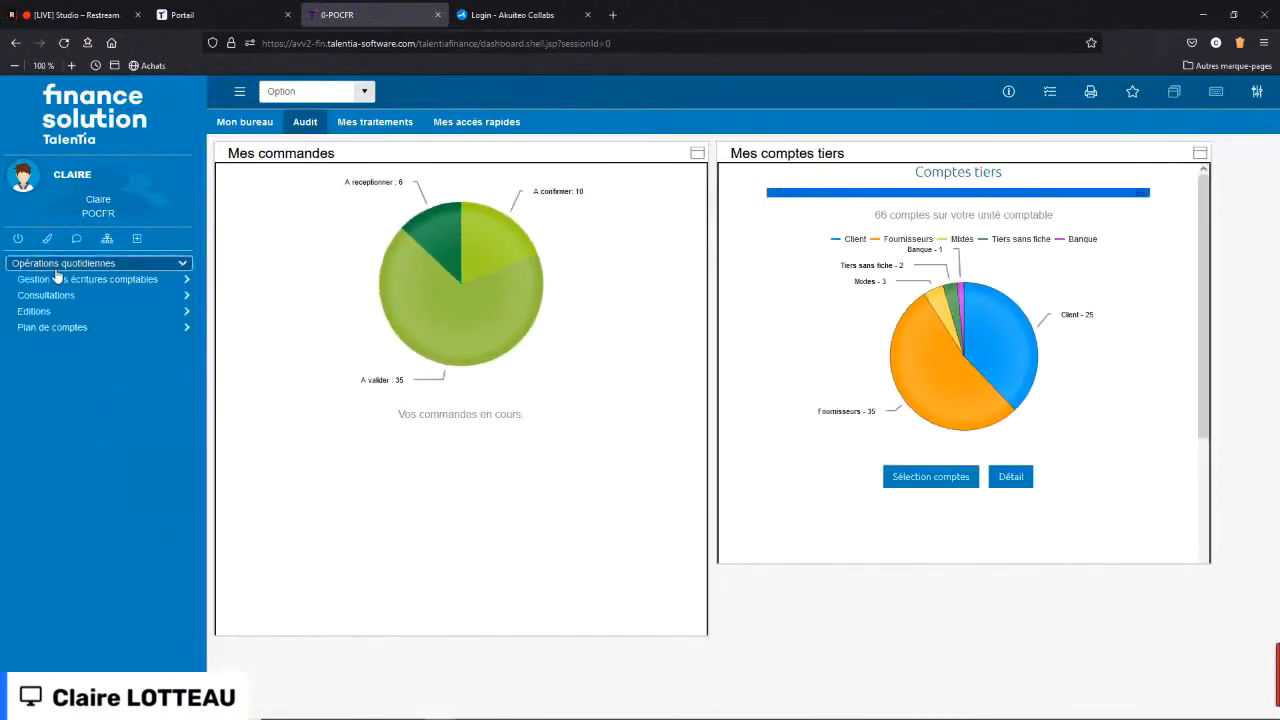
left_click(70, 330)
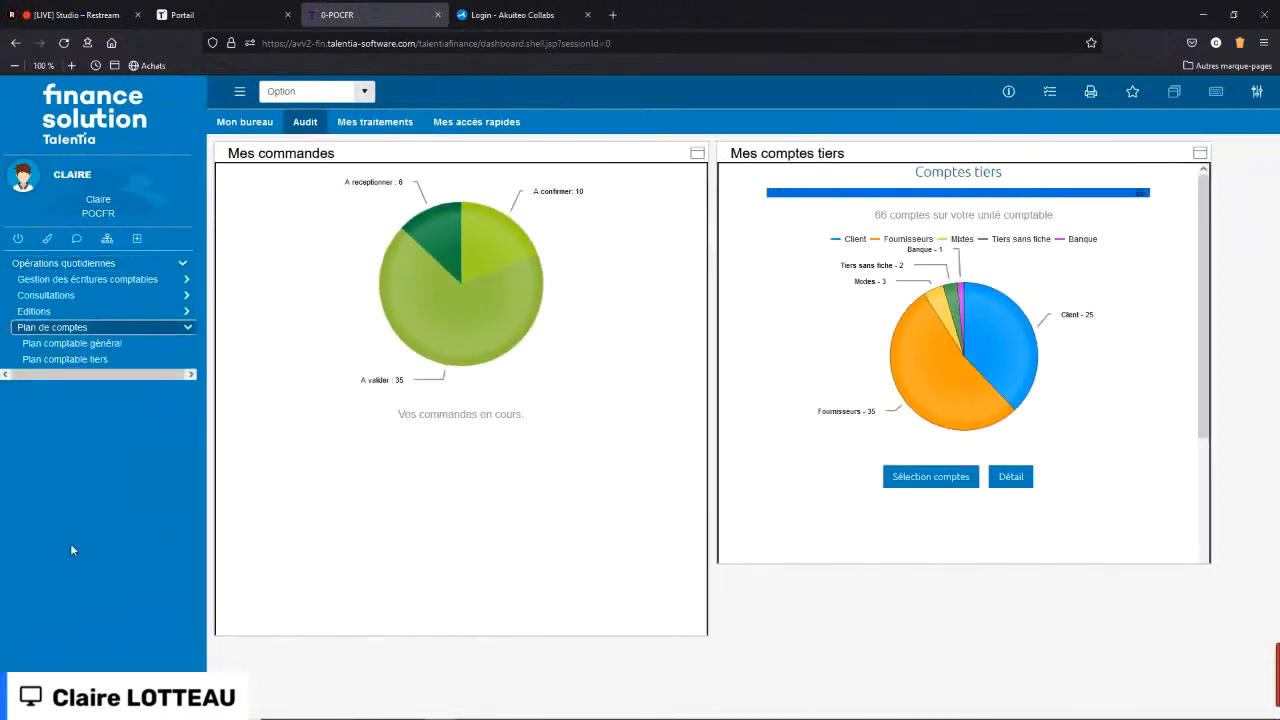
- Switch the navigation tree to Paramétrages and expand Paramètres initiaux
left_click(107, 240)
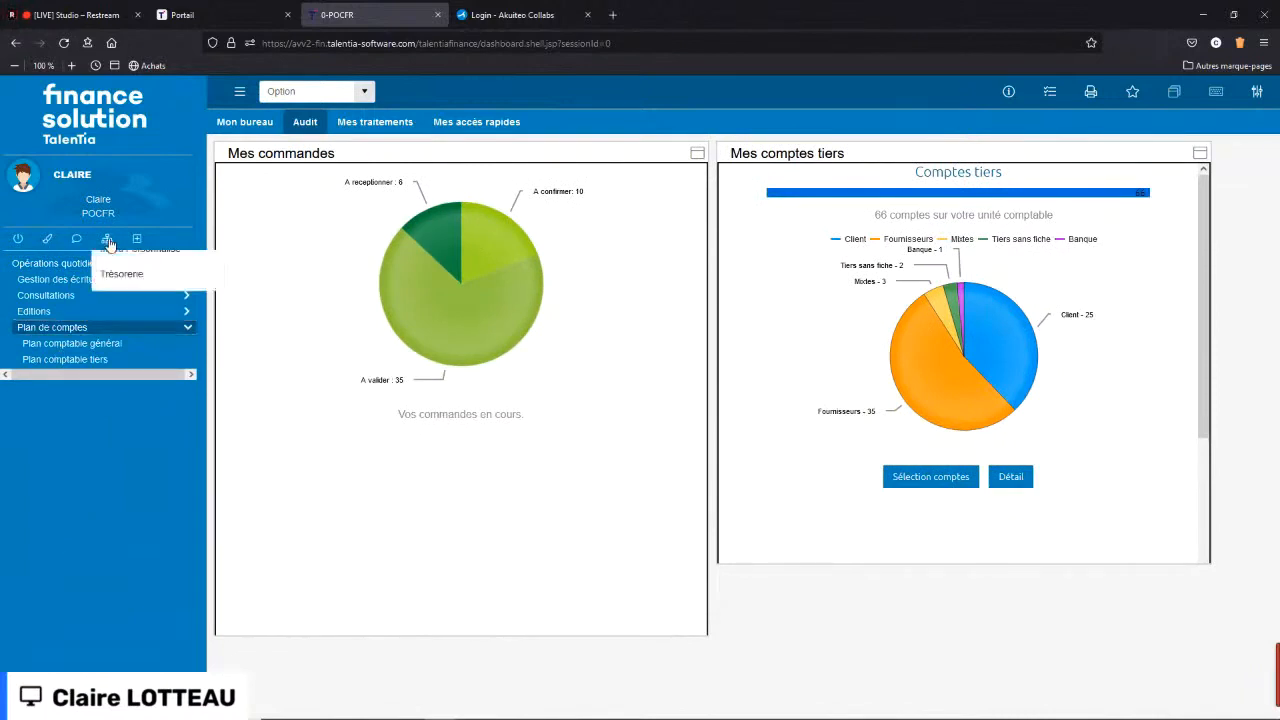
left_click(115, 271)
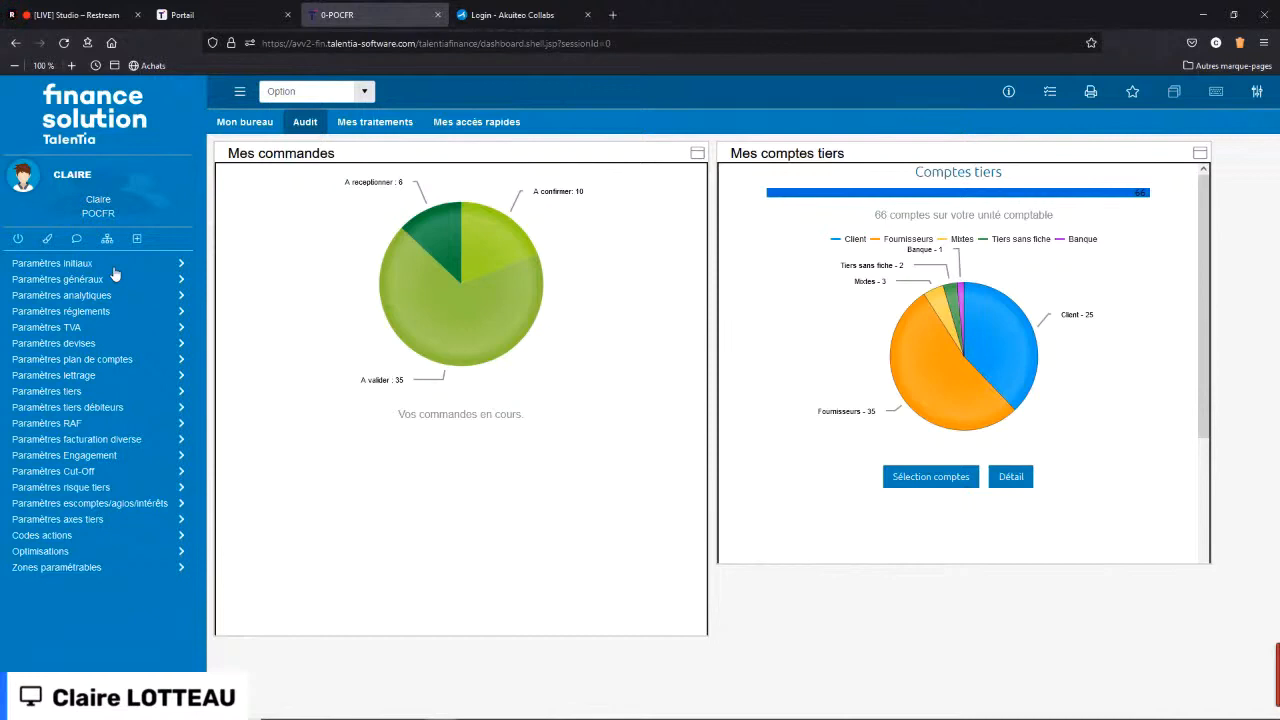
left_click(114, 268)
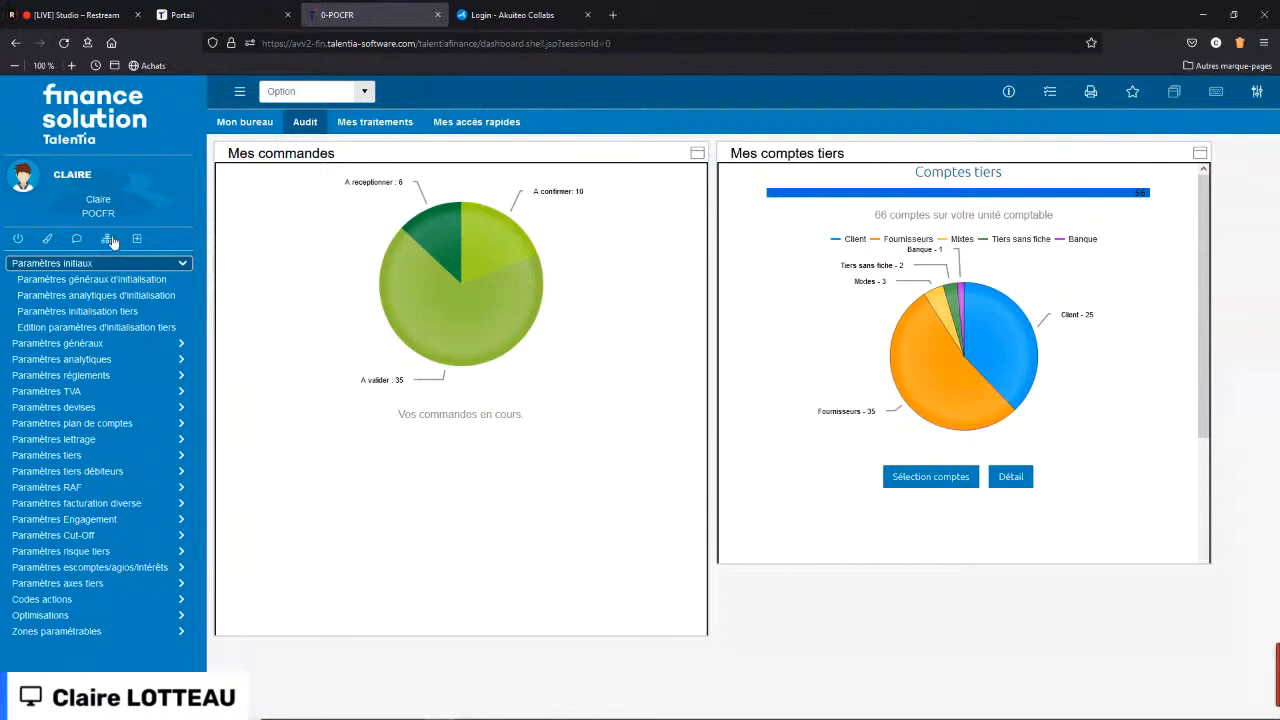
- Open the favourites page, hide the side navigation and display the RAF shortcuts
left_click(1134, 103)
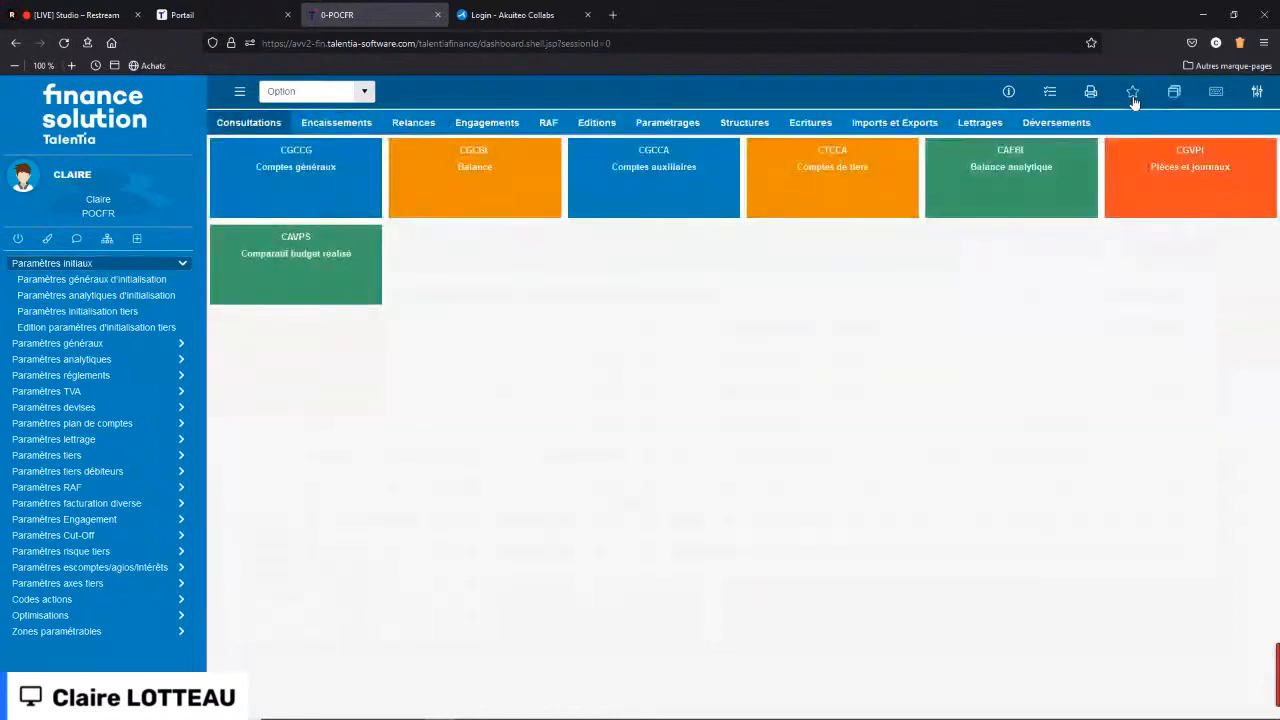
left_click(238, 92)
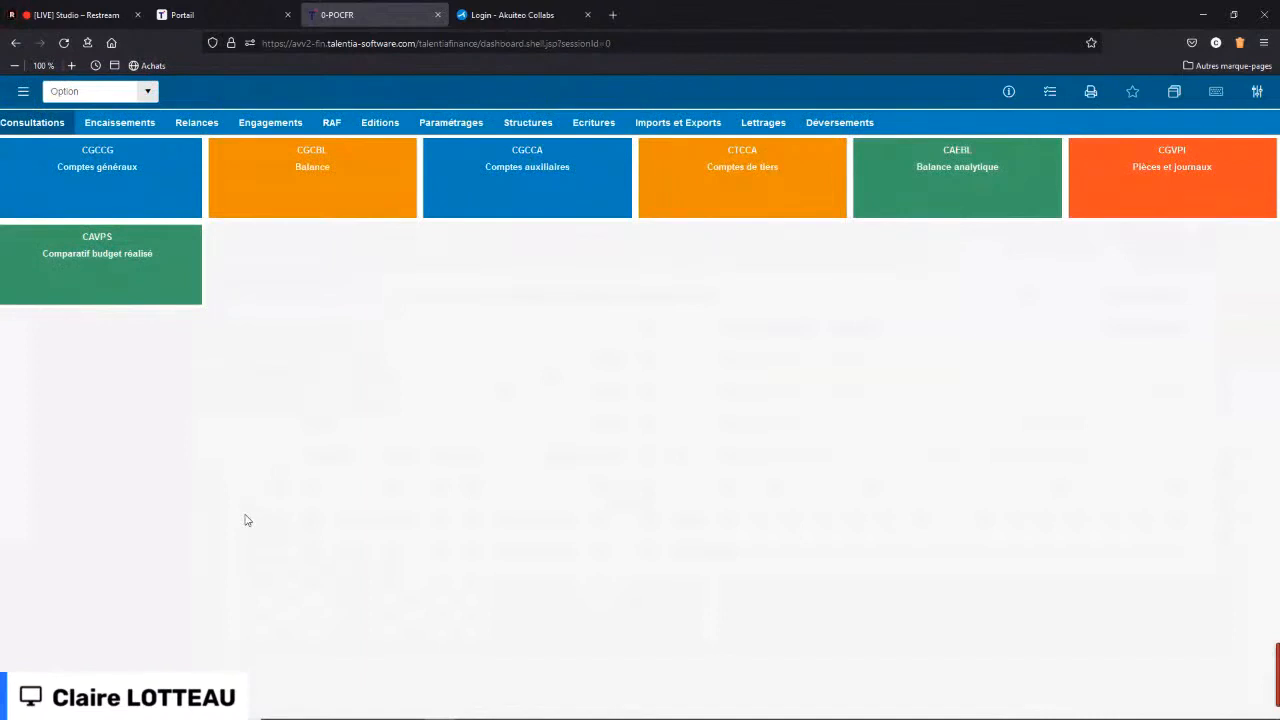
left_click(331, 124)
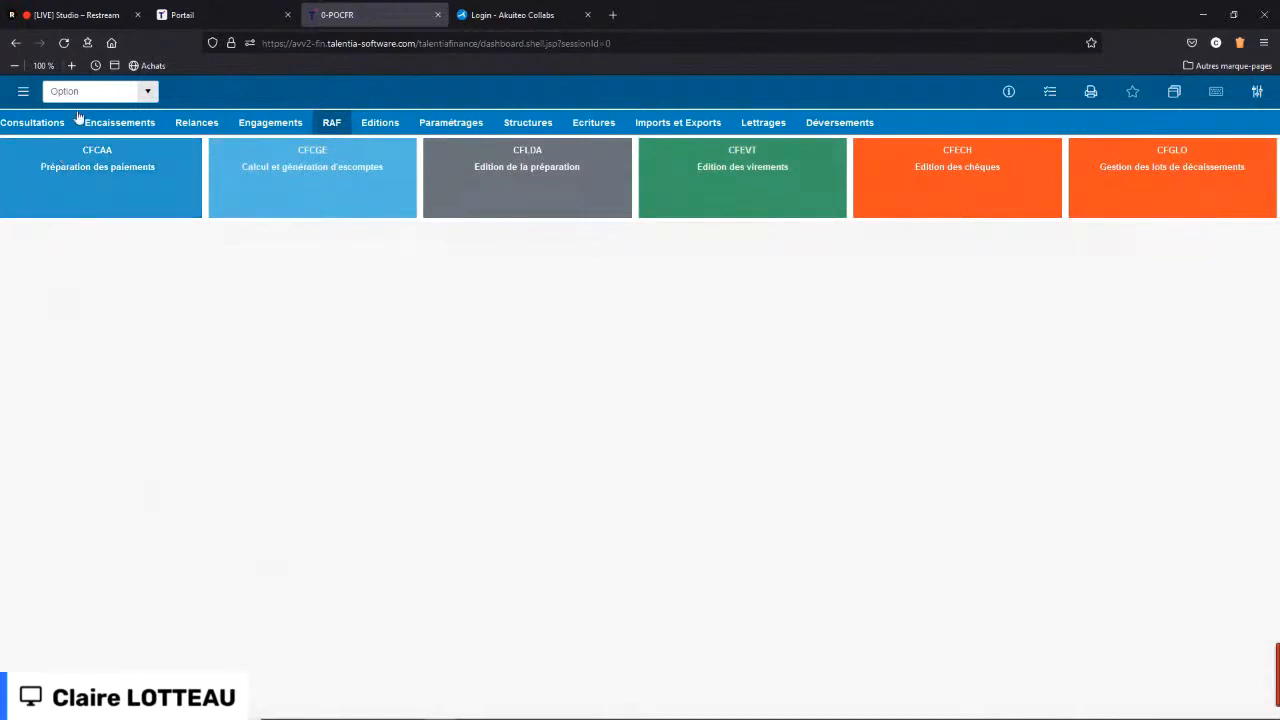
- Enlarge the page display, settling on a browser zoom of 110%
left_click(71, 65)
left_click(71, 65)
left_click(71, 65)
left_click(71, 65)
left_click(71, 65)
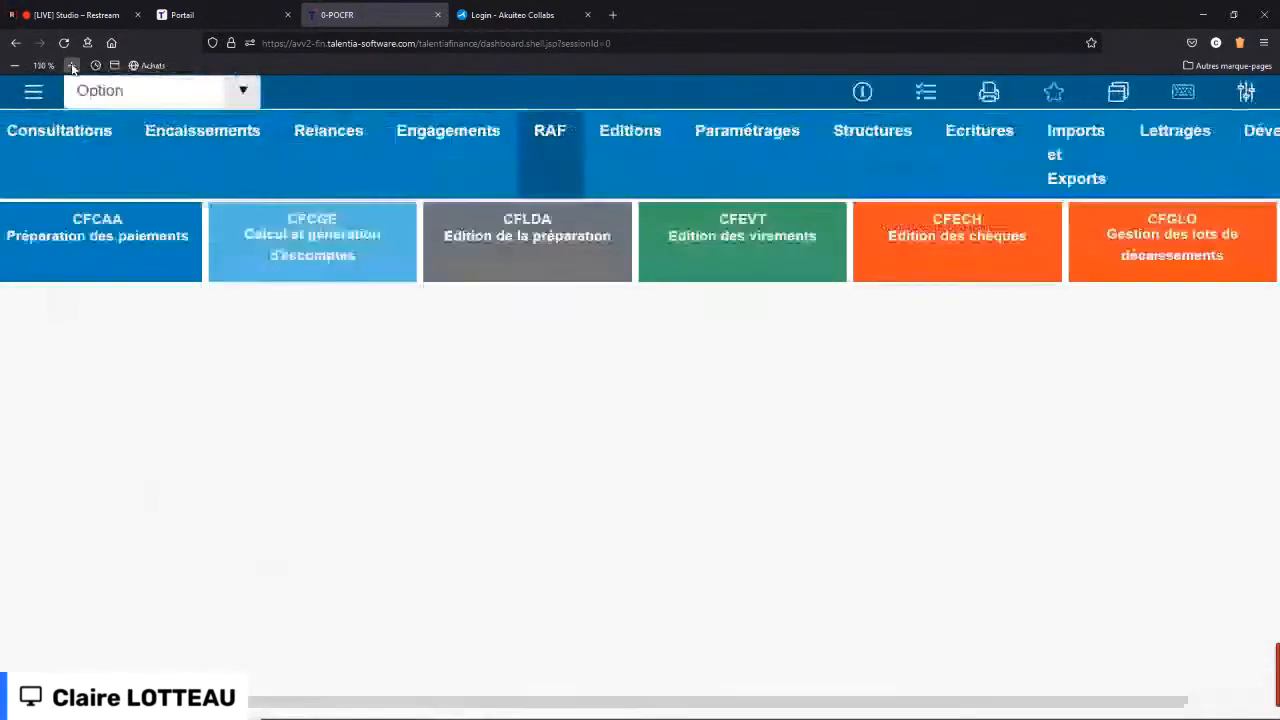
left_click(71, 65)
left_click(14, 65)
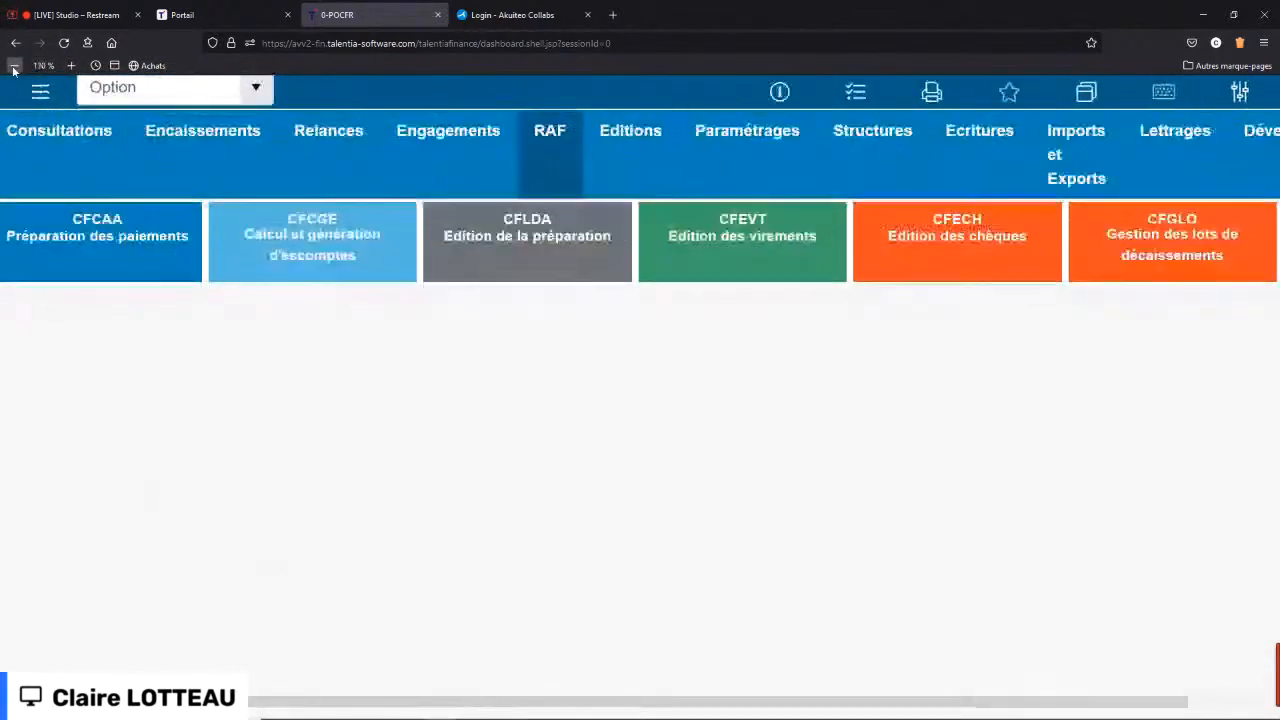
left_click(14, 65)
left_click(14, 65)
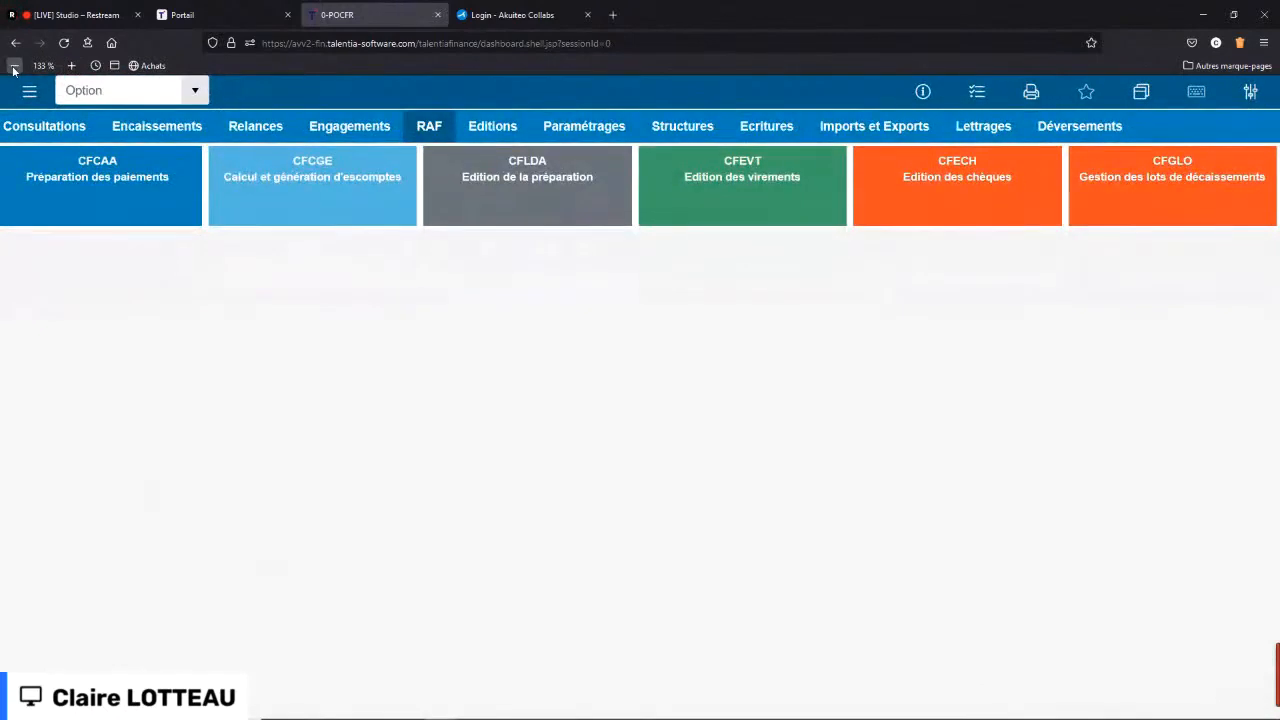
left_click(14, 65)
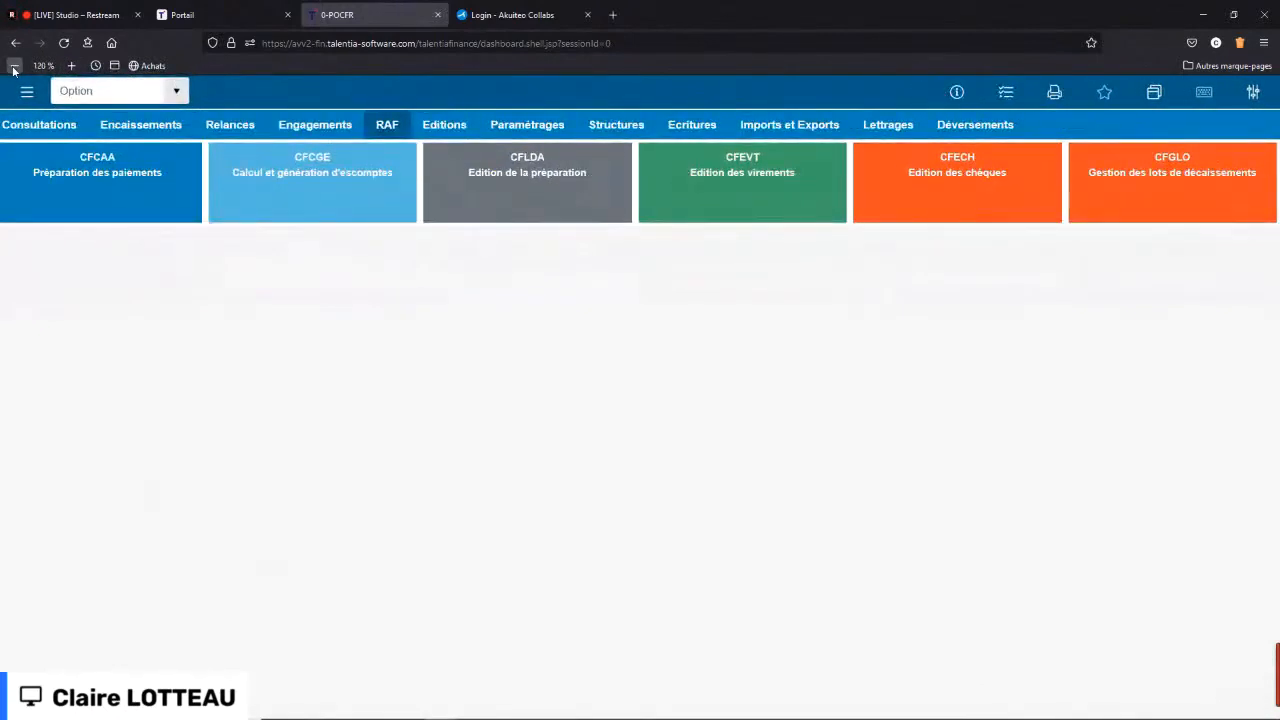
left_click(14, 66)
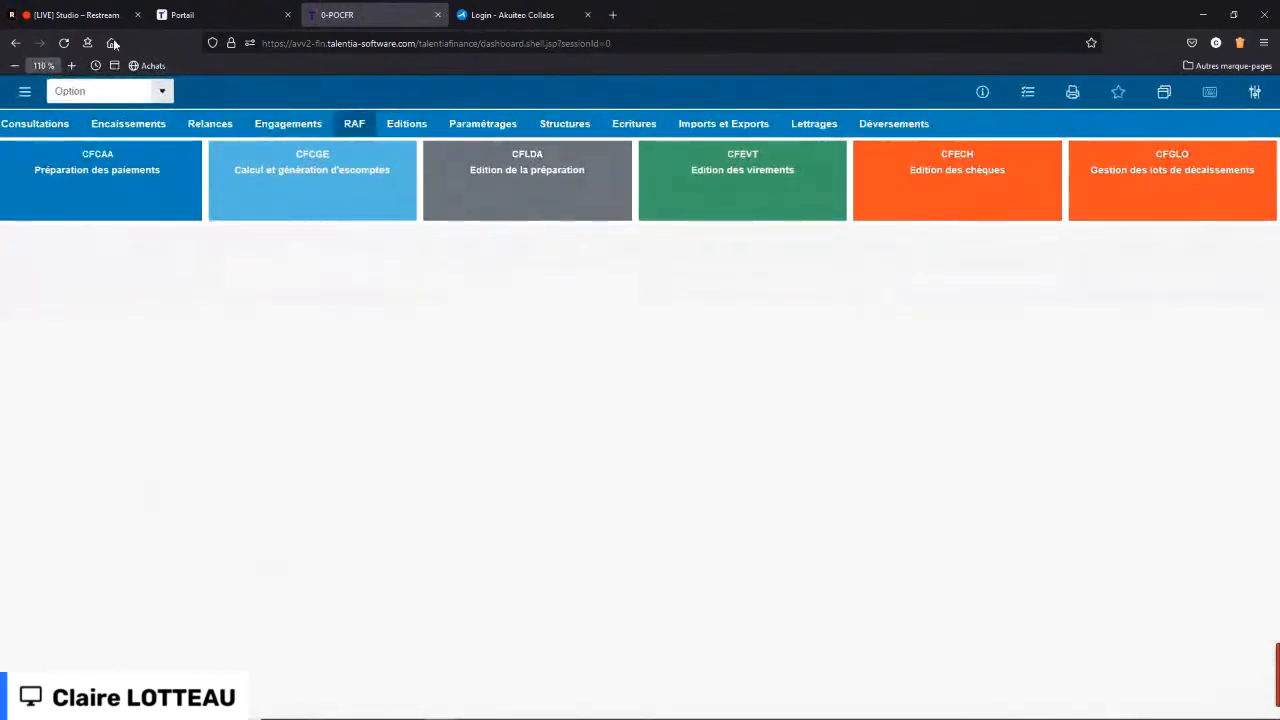
- Edit the Paramétrages favourites to change the Codes relevés tile (CCDCR) to red-orange, and leave edit mode
left_click(484, 125)
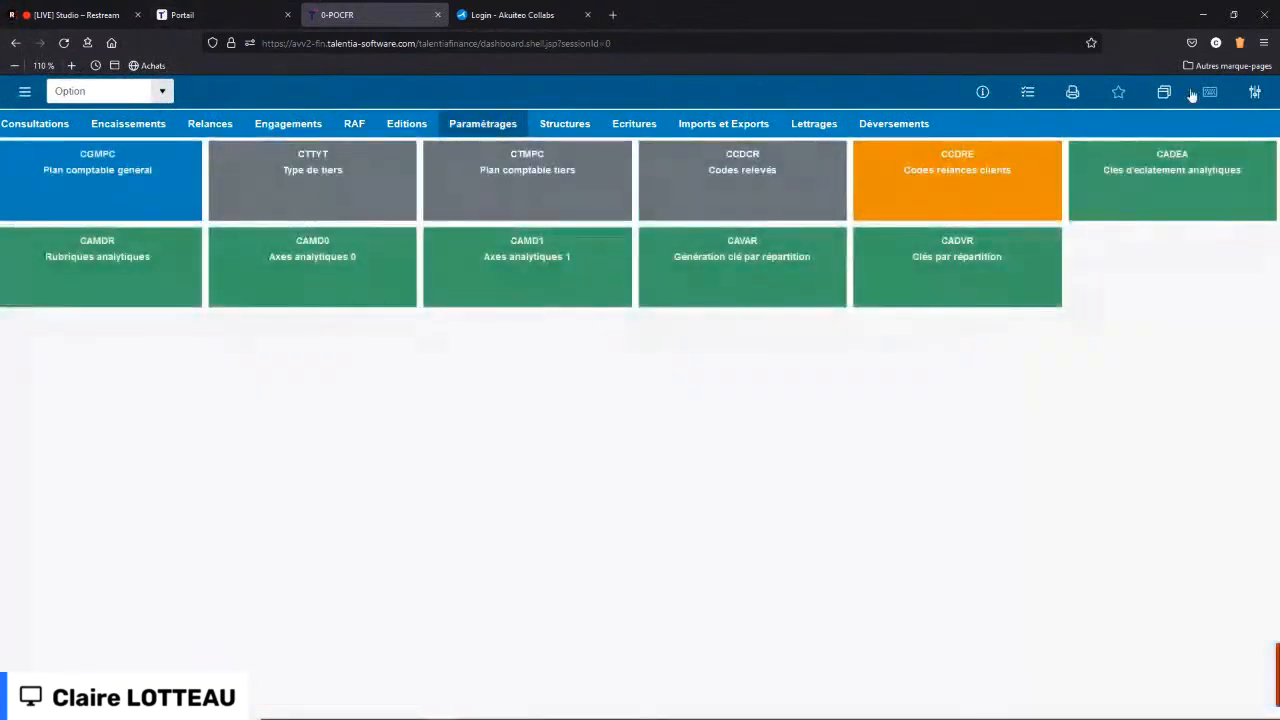
left_click(1254, 91)
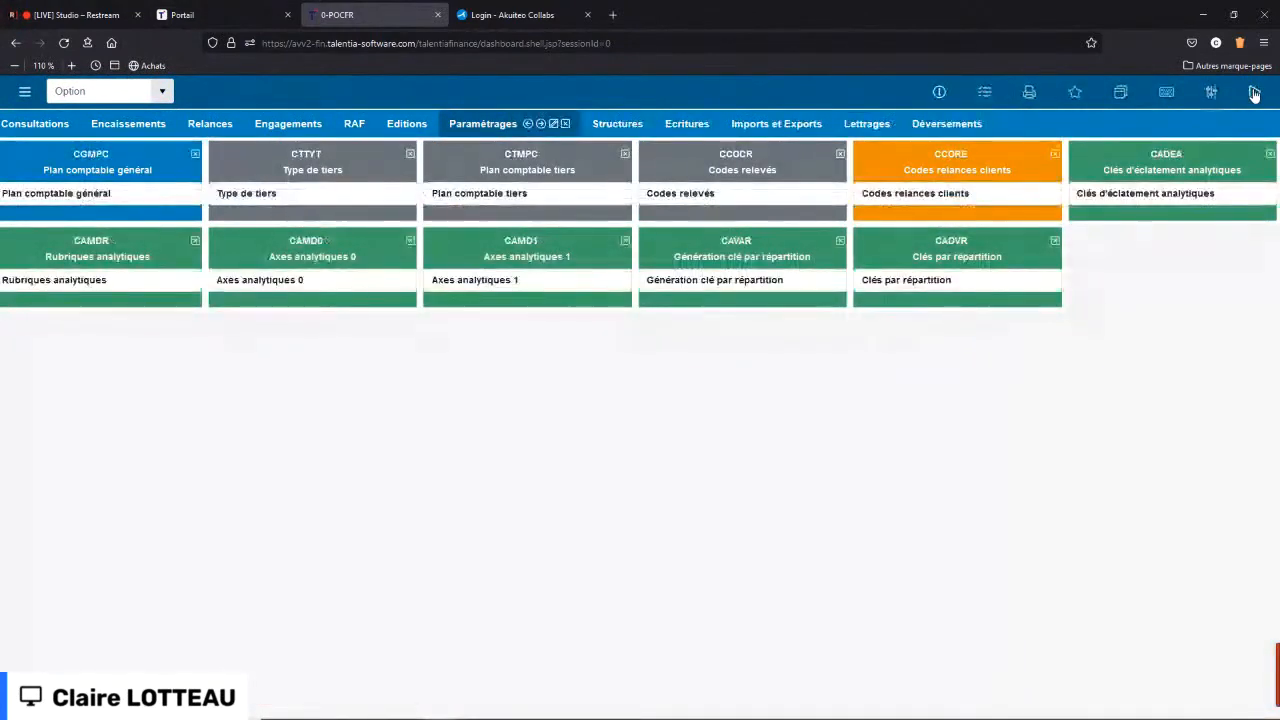
left_click(822, 180)
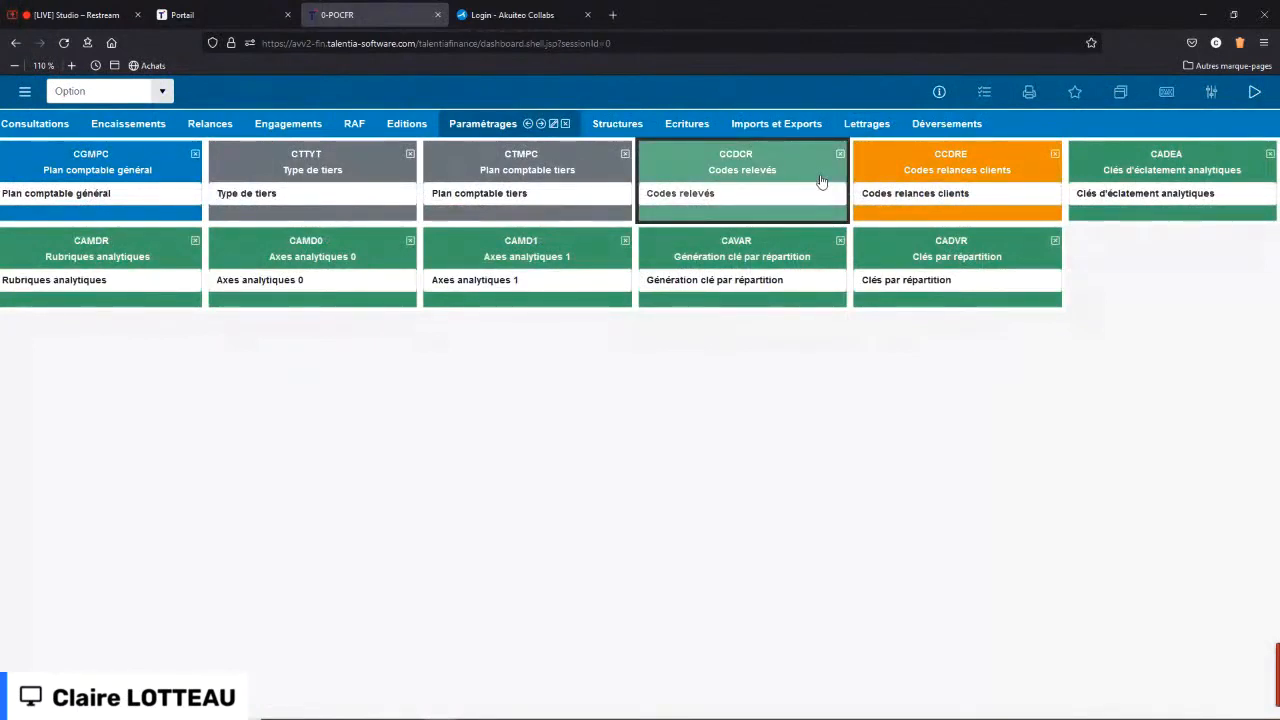
left_click(822, 180)
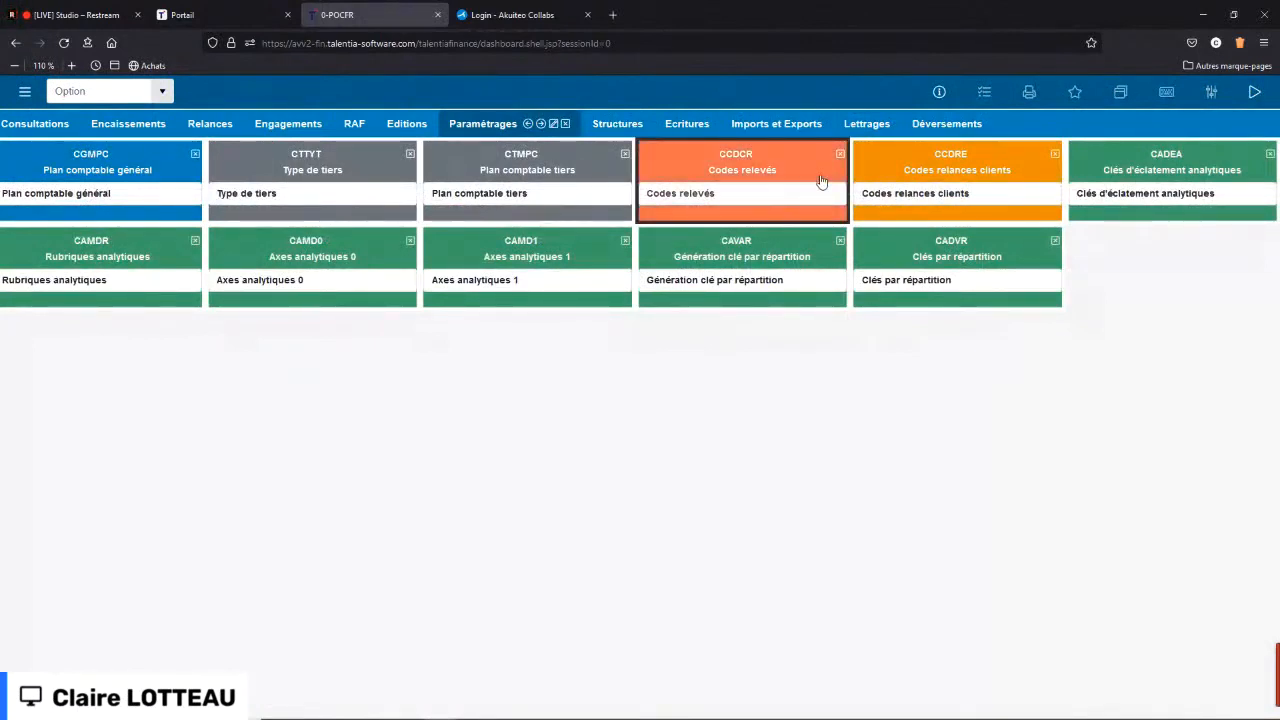
left_click(1256, 92)
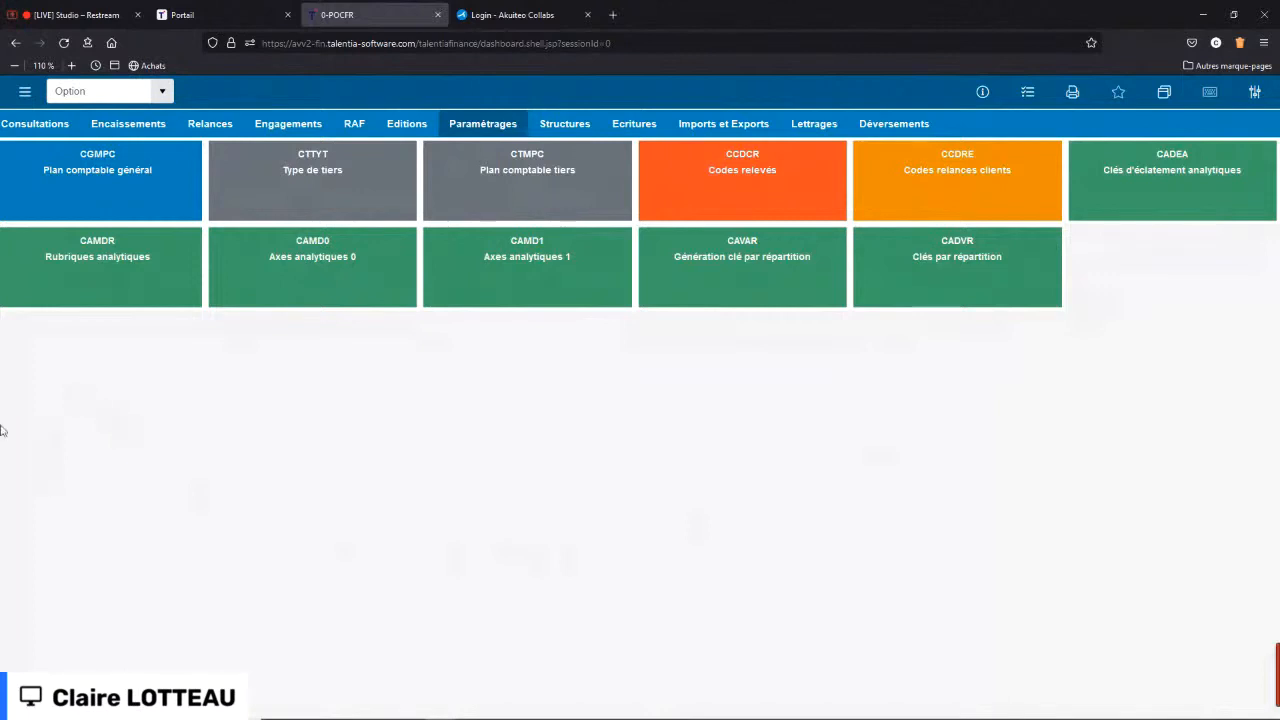
- Display the Consultations favourites and open the general accounts consultation (CGCCG, Comptes généraux)
left_click(30, 124)
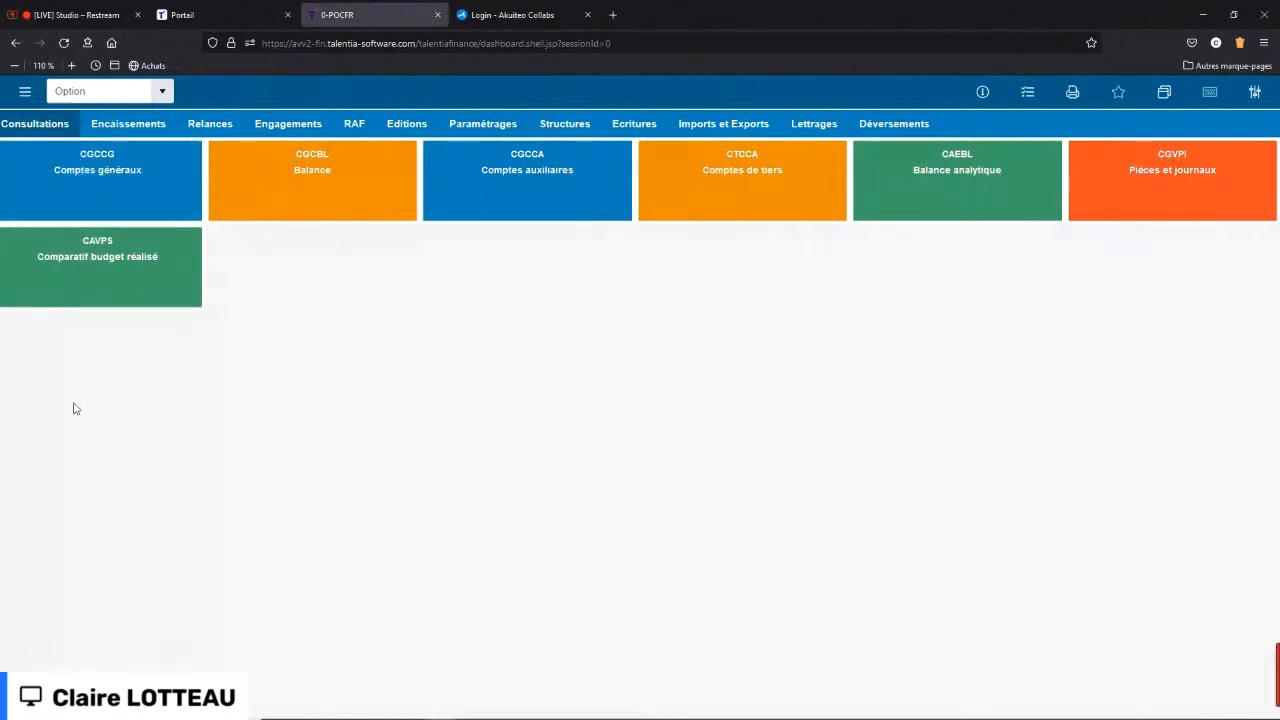
left_click(137, 175)
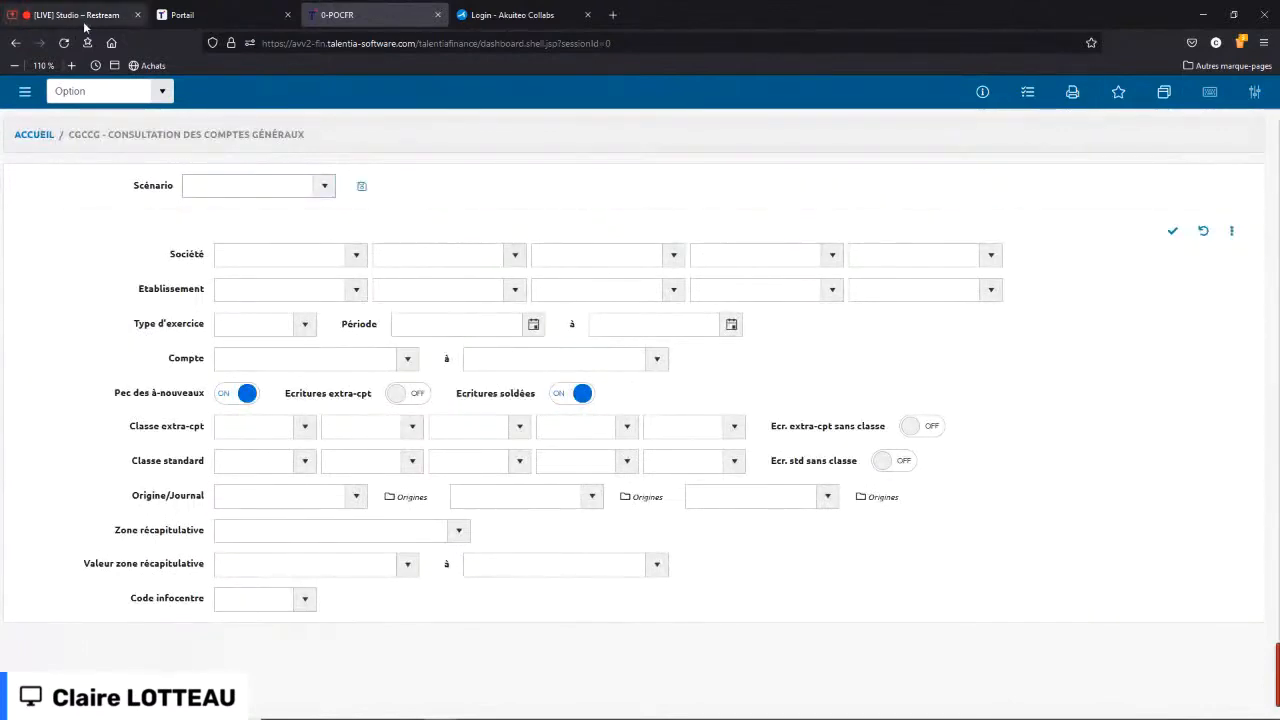
- Try larger and smaller display sizes for the consultation form, settling on a browser zoom of 100%
left_click(71, 65)
left_click(71, 65)
left_click(71, 65)
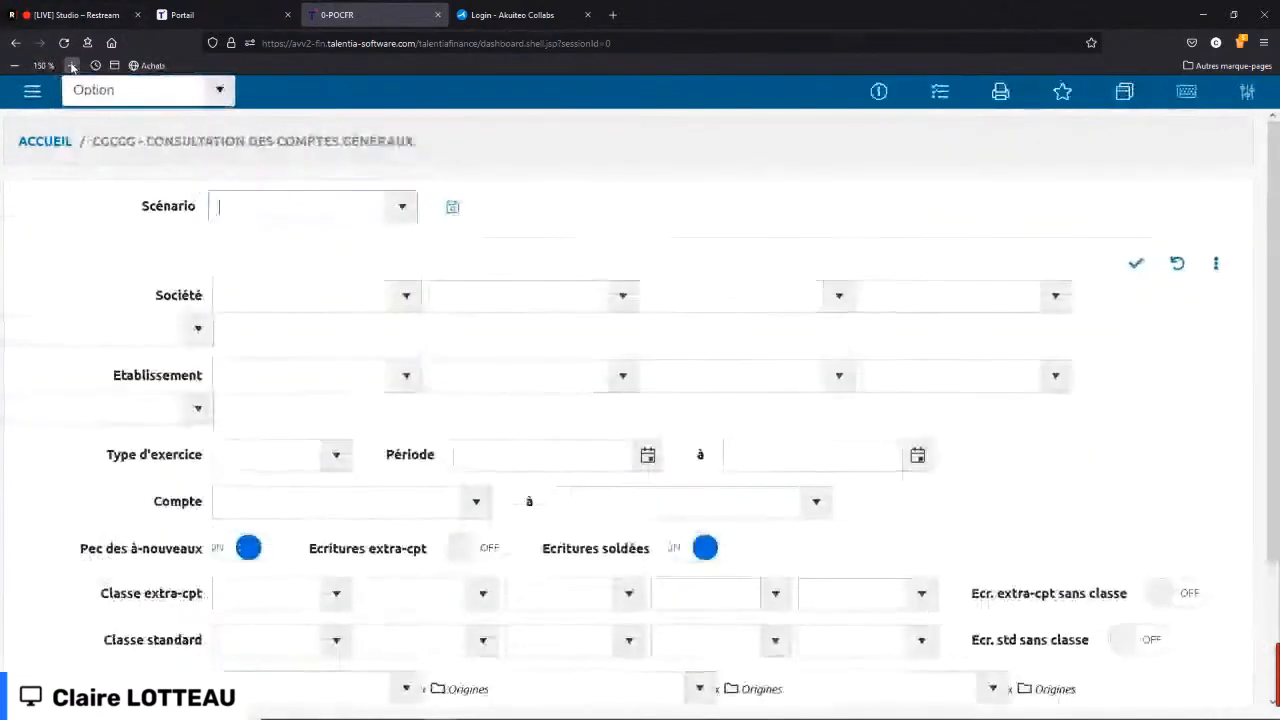
left_click(15, 65)
left_click(15, 65)
left_click(15, 65)
left_click(15, 65)
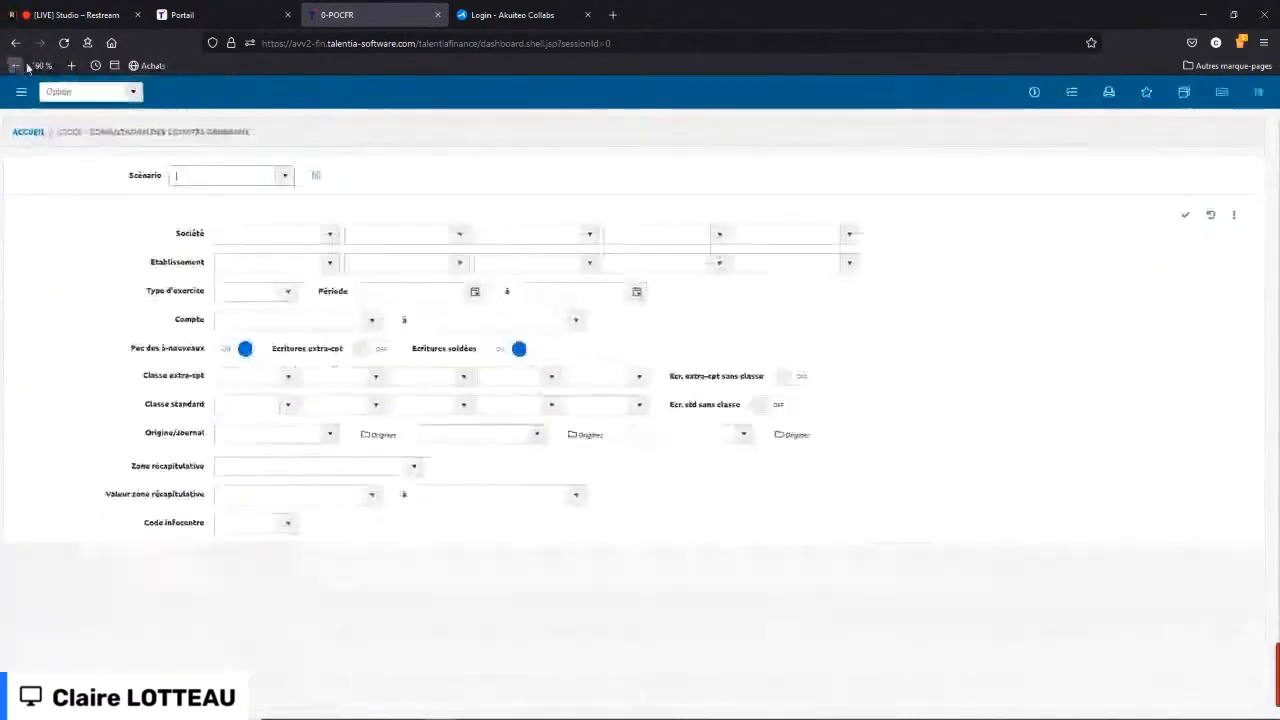
left_click(70, 65)
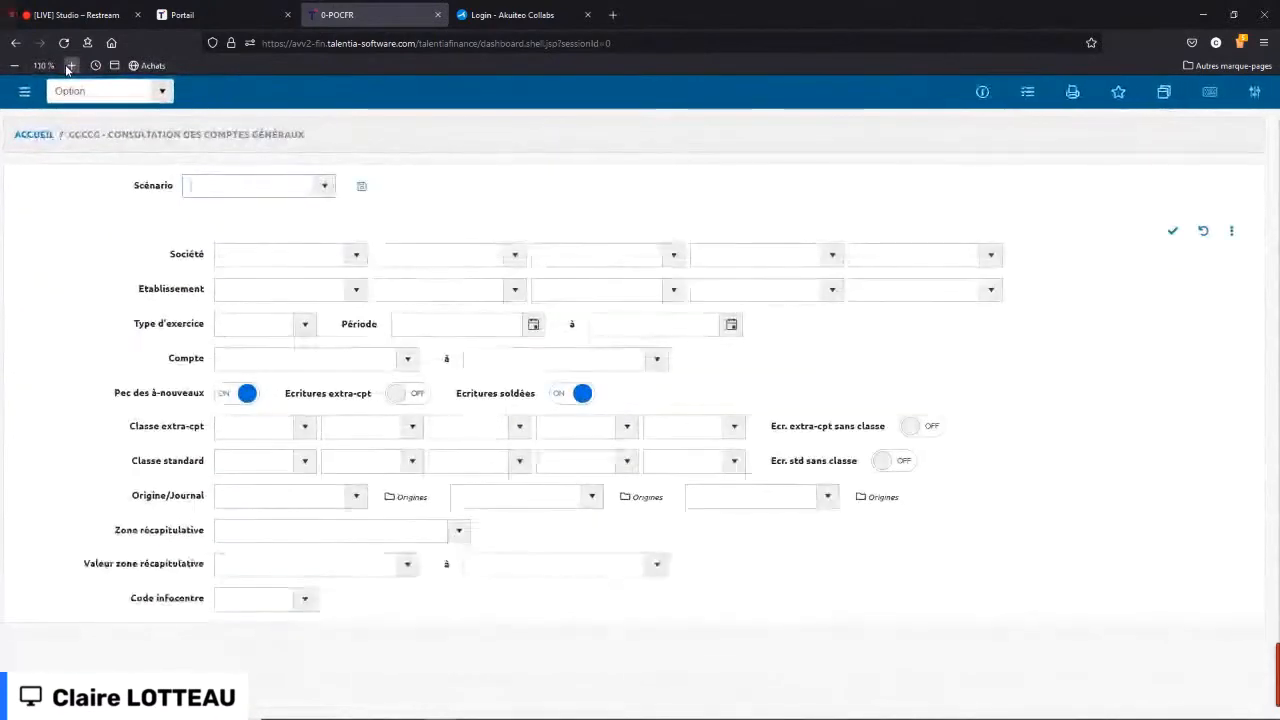
left_click(15, 65)
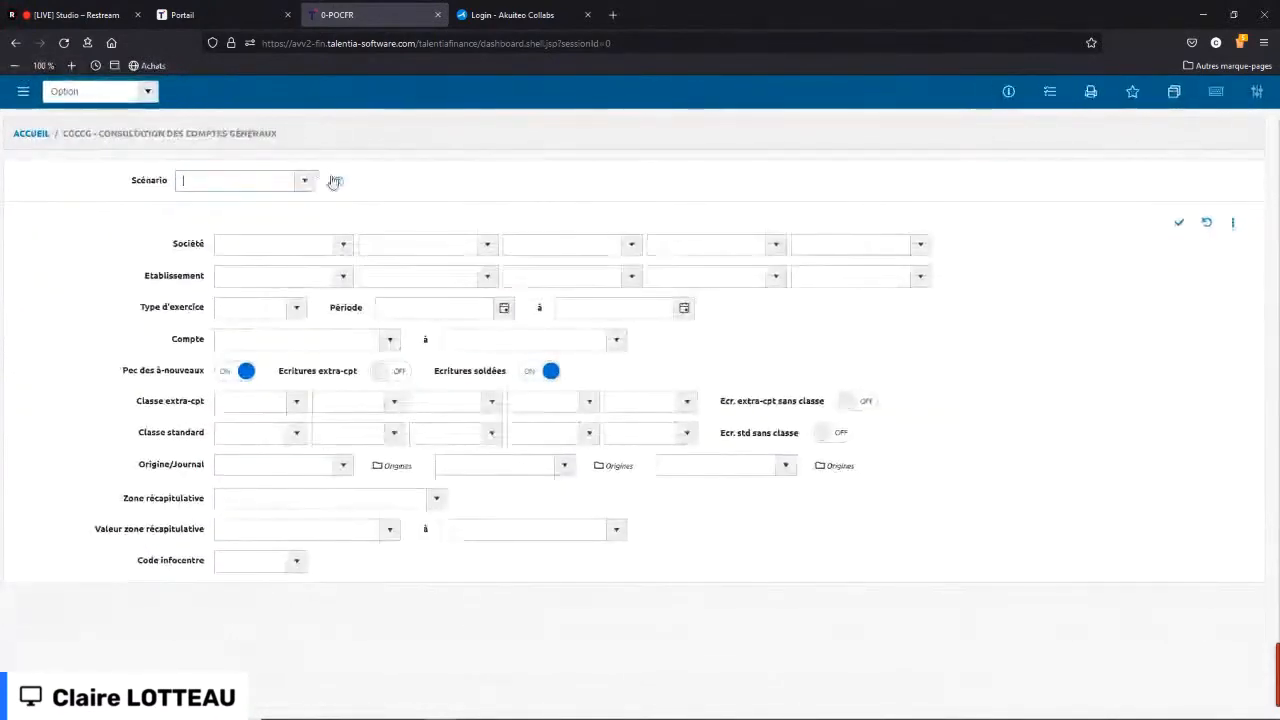
- Load the STD scenario into the general accounts consultation form
left_click(306, 180)
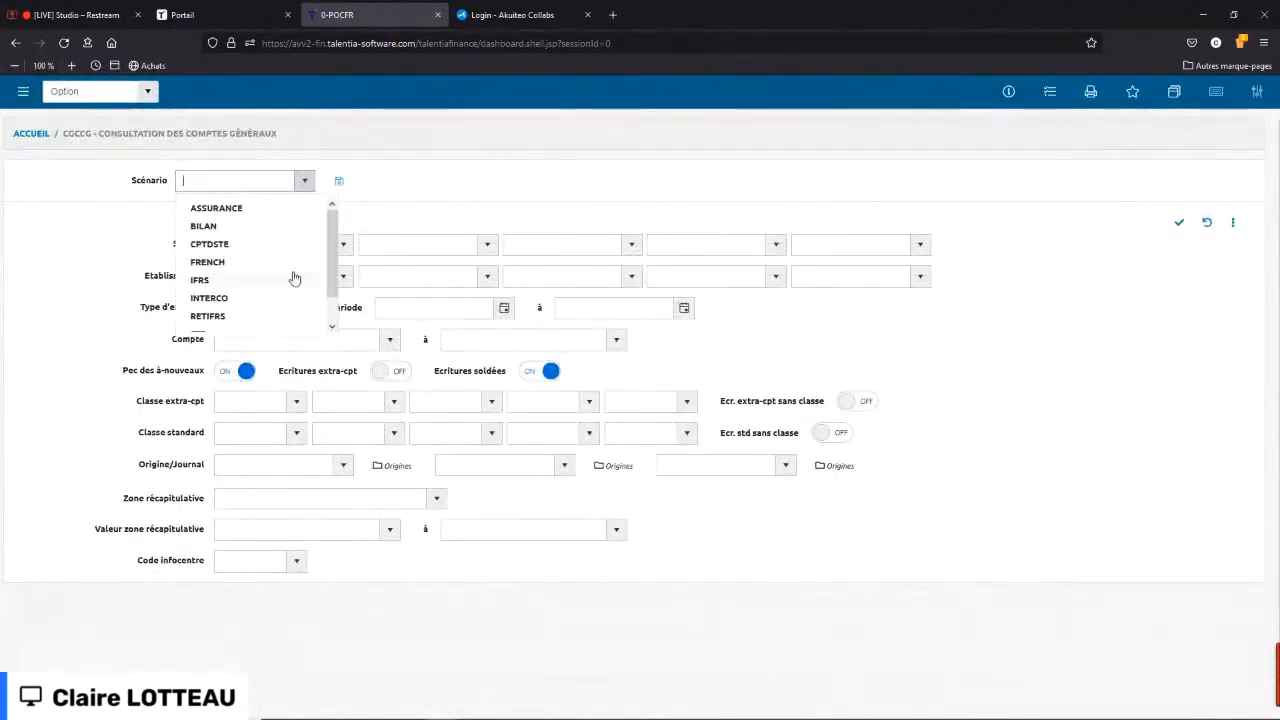
scroll(294, 278, "down", 2)
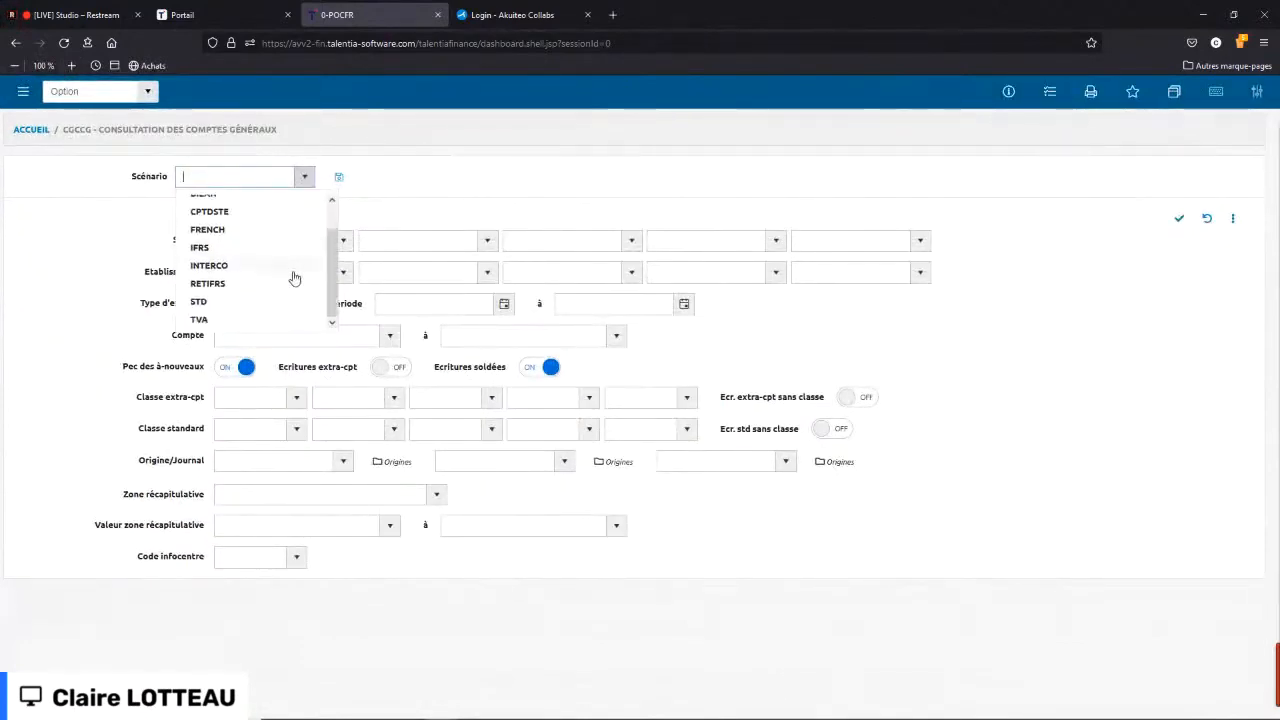
left_click(230, 301)
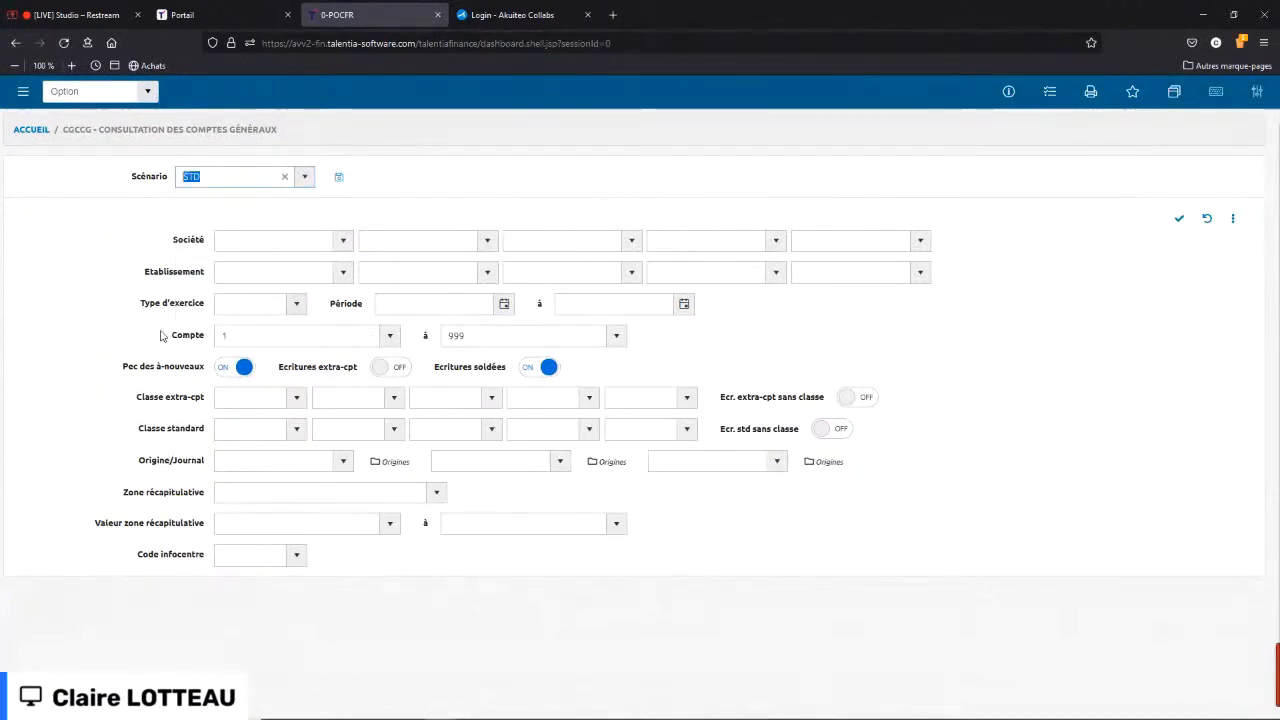
- Search the starting account by the label "tva", browse the suggestions, and search again by the number prefix 606
left_click(262, 335)
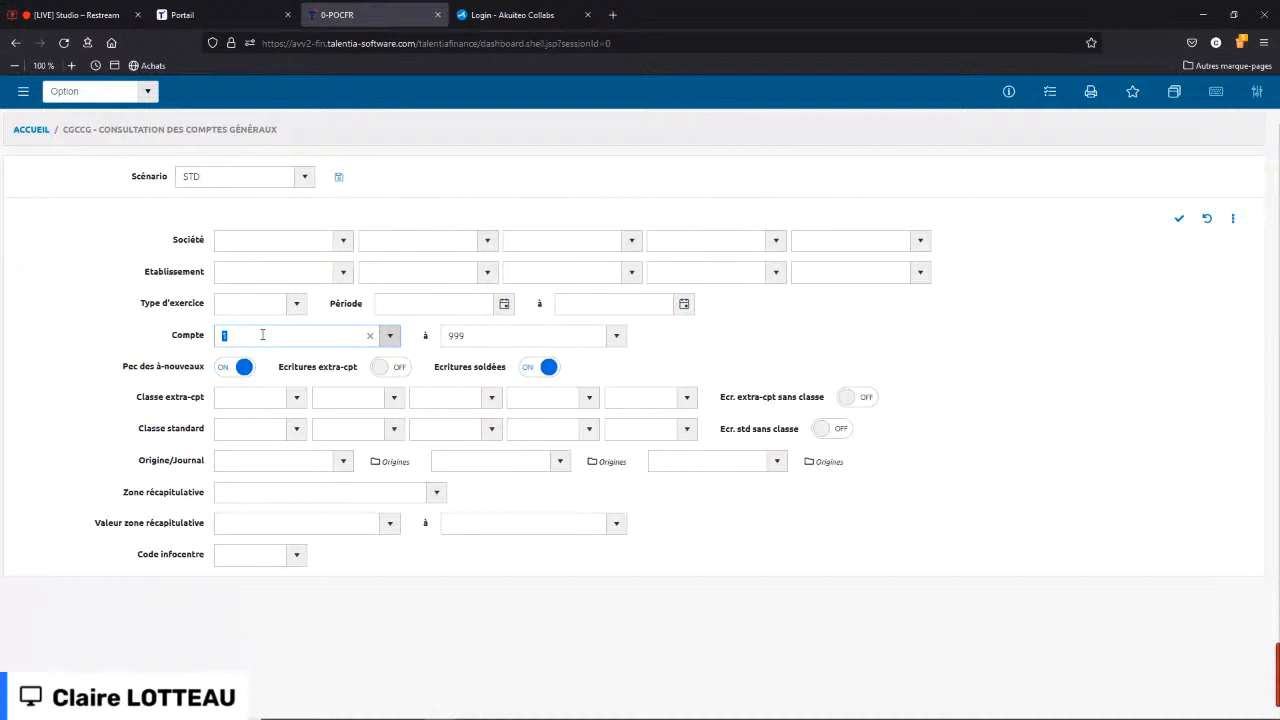
type("tva")
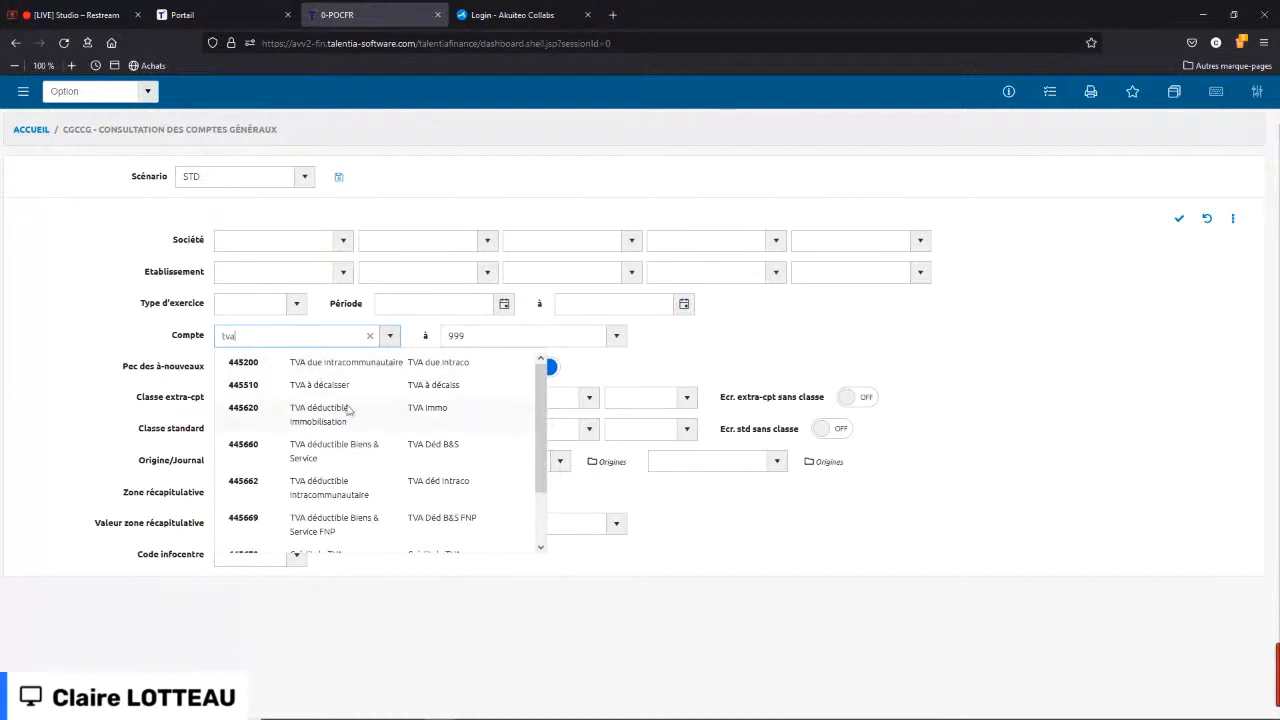
scroll(348, 410, "down", 2)
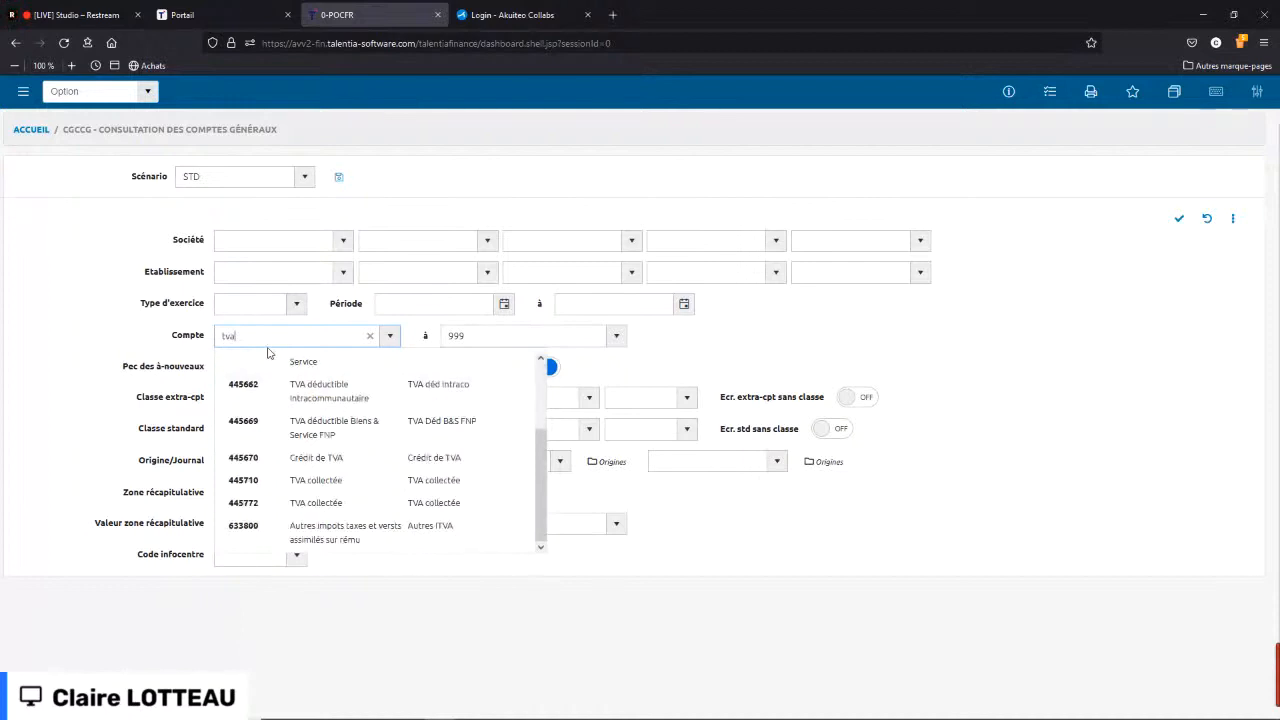
key("BackSpace")
key("BackSpace")
key("BackSpace")
type("606")
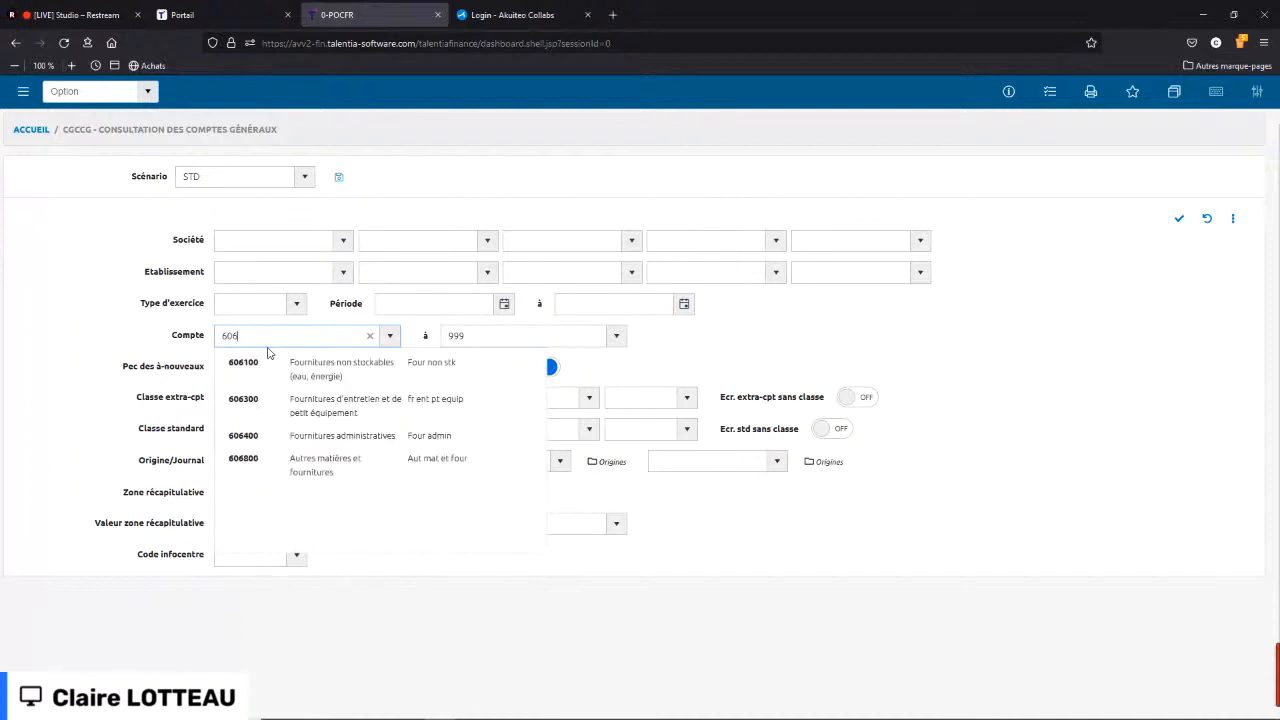
- Set the starting account back to 1 and run the consultation for accounts 1 to 999
key("BackSpace")
key("BackSpace")
key("BackSpace")
type("1")
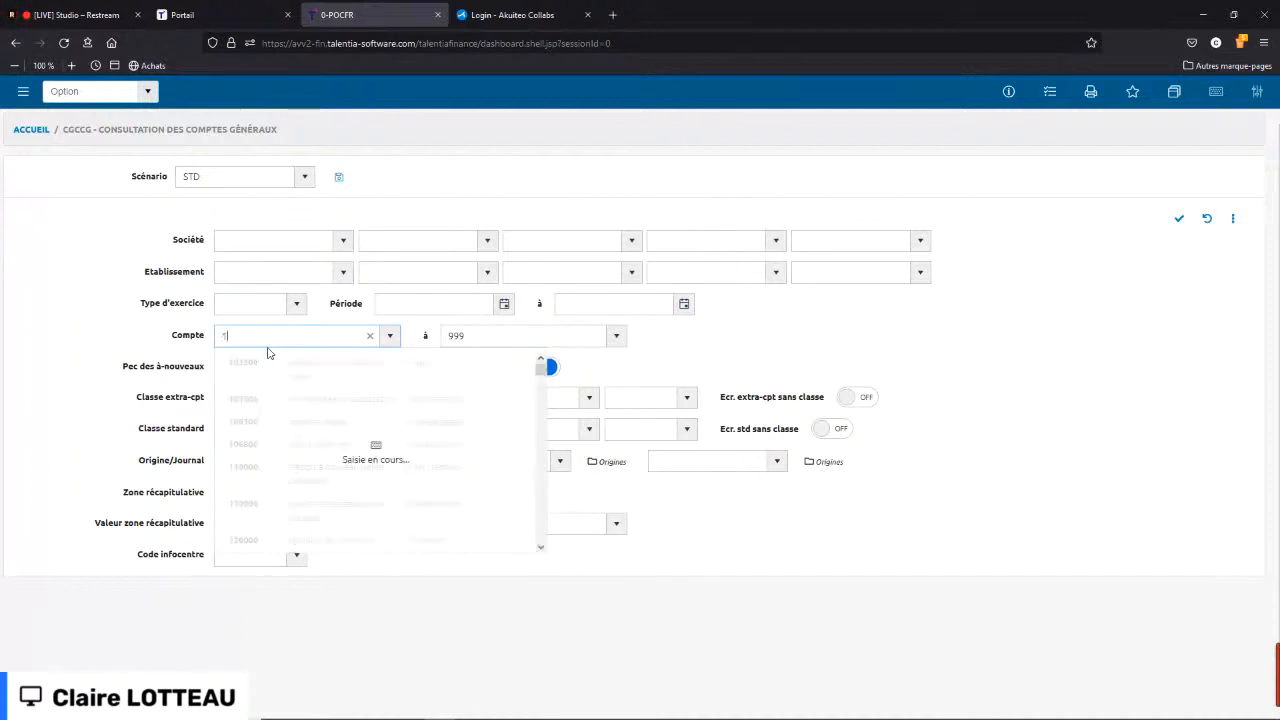
key("Tab")
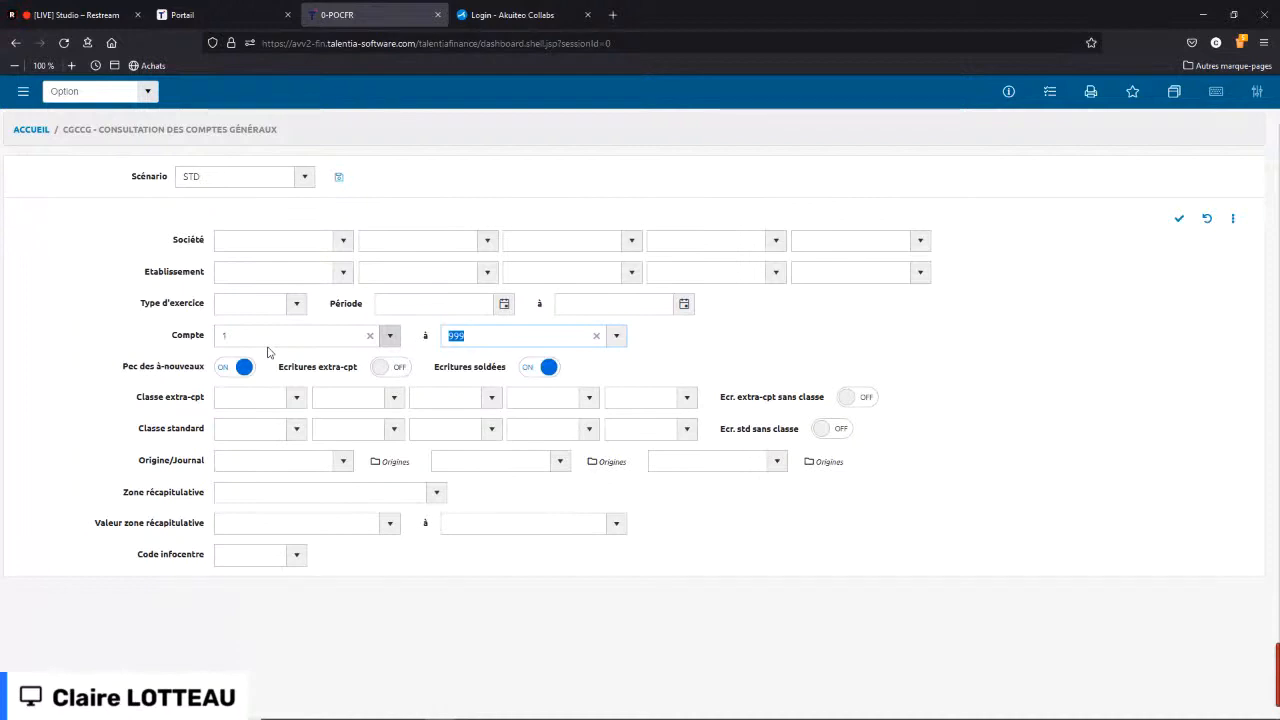
key("Return")
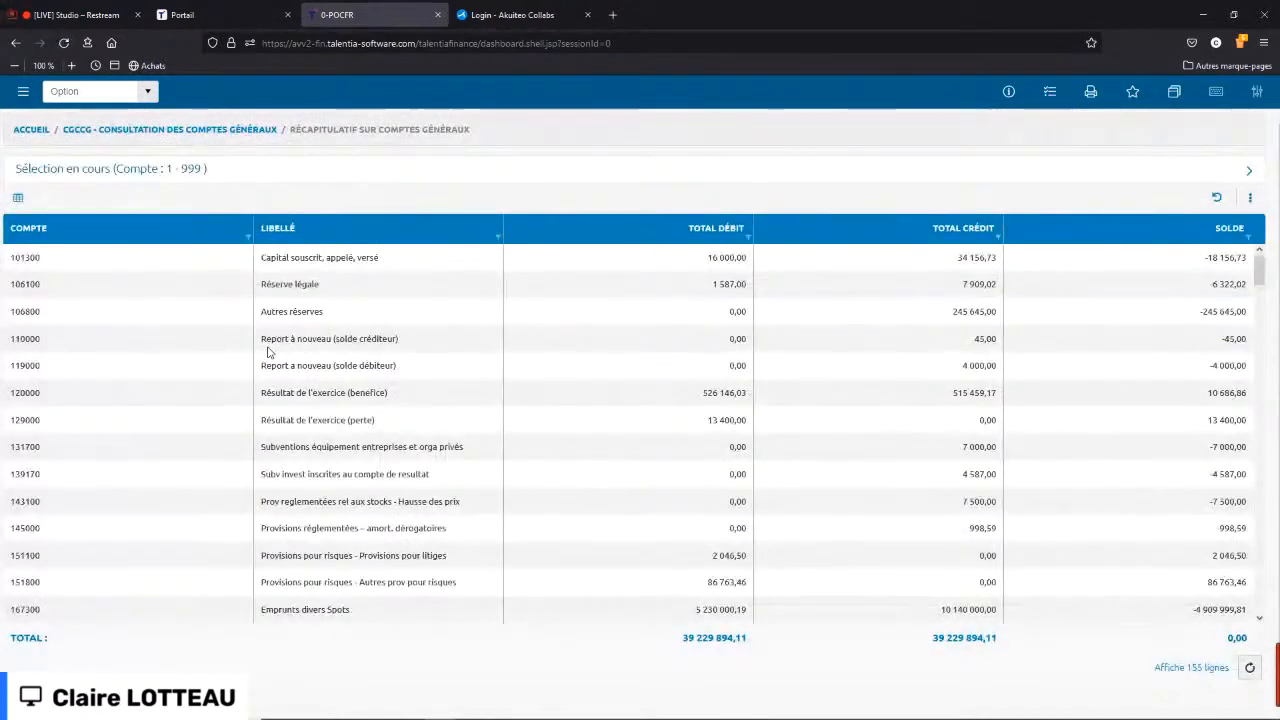
- Examine the general accounts summary, reviewing the debit, credit and balance columns across the list
left_click(208, 476)
scroll(208, 478, "down", 1)
scroll(208, 478, "down", 10)
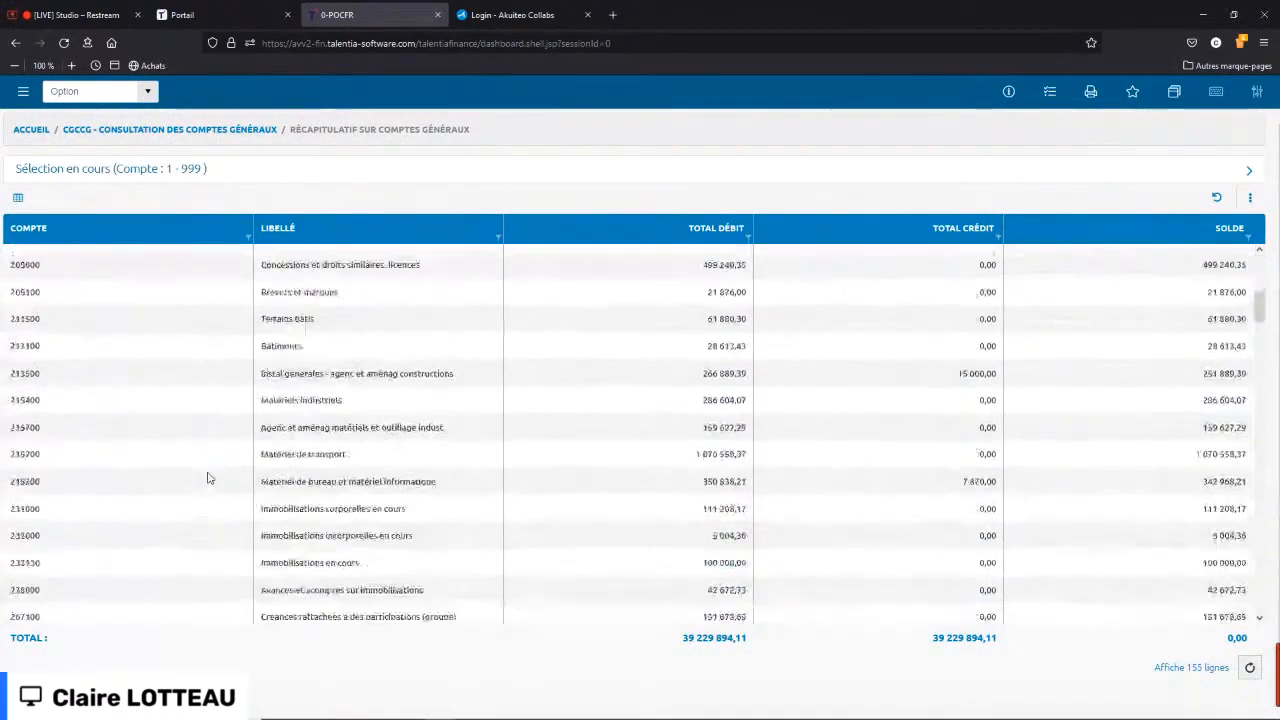
scroll(208, 478, "down", 12)
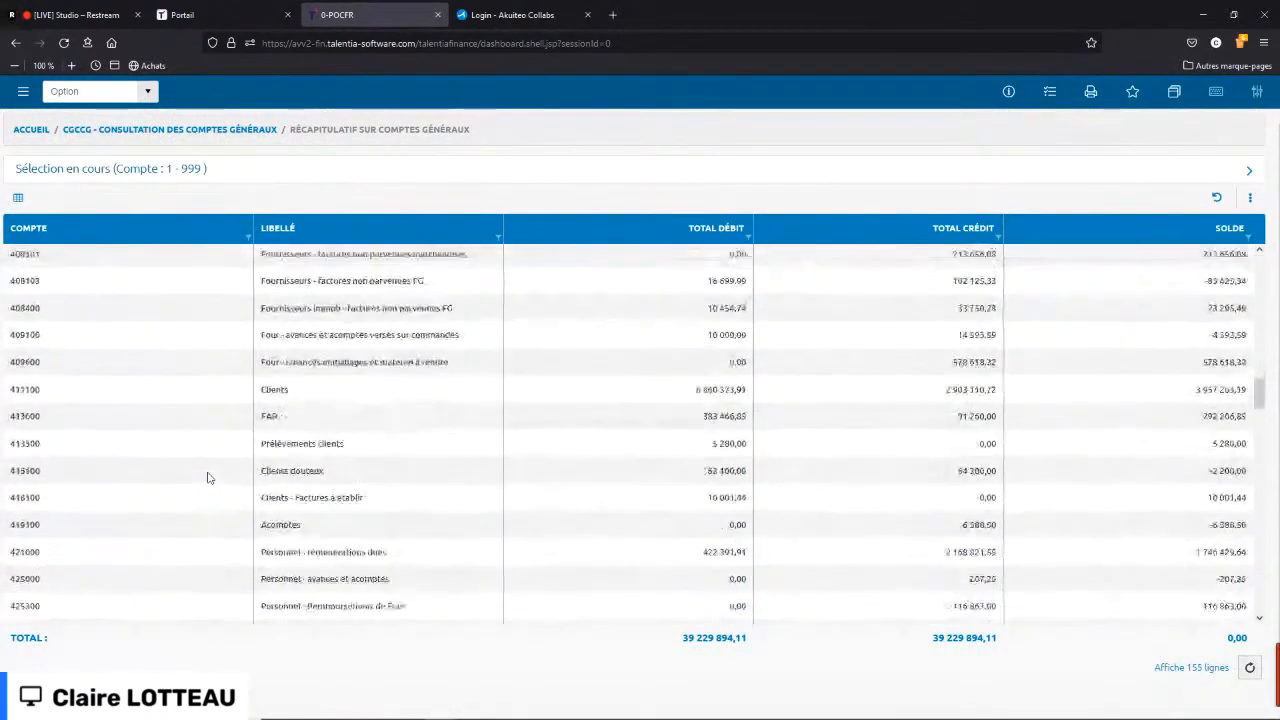
scroll(208, 478, "down", 12)
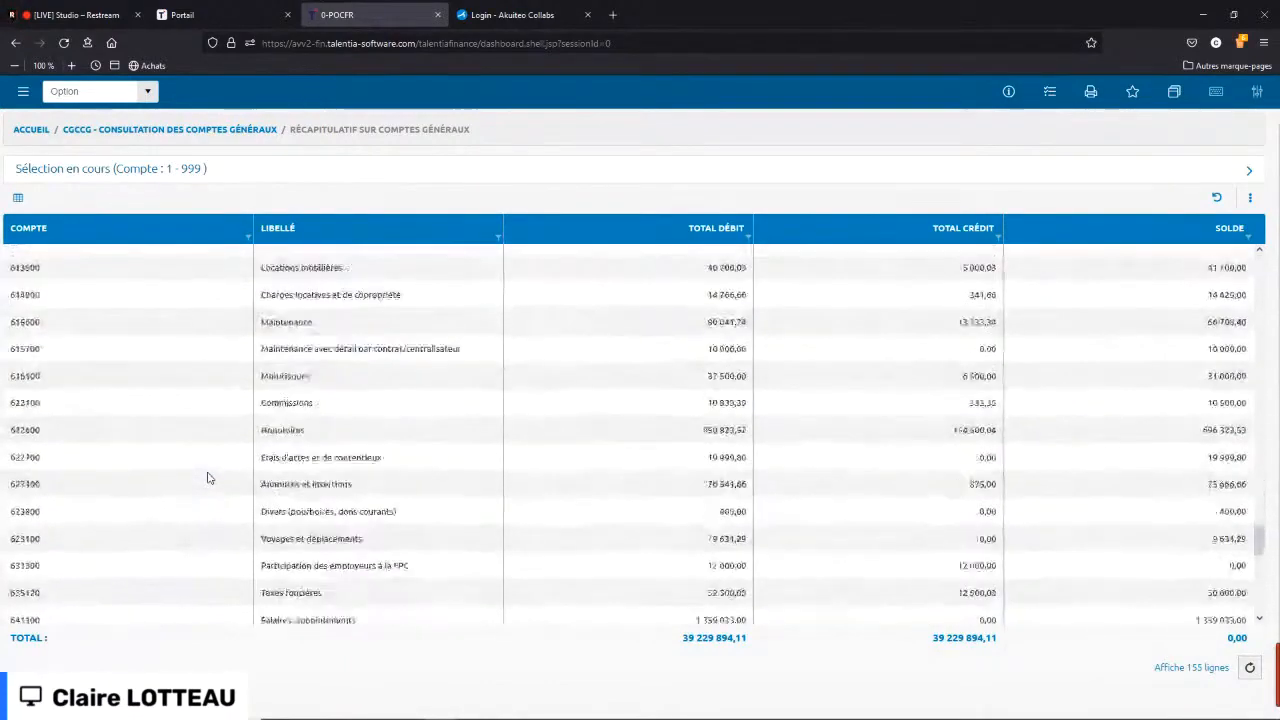
scroll(208, 478, "up", 10)
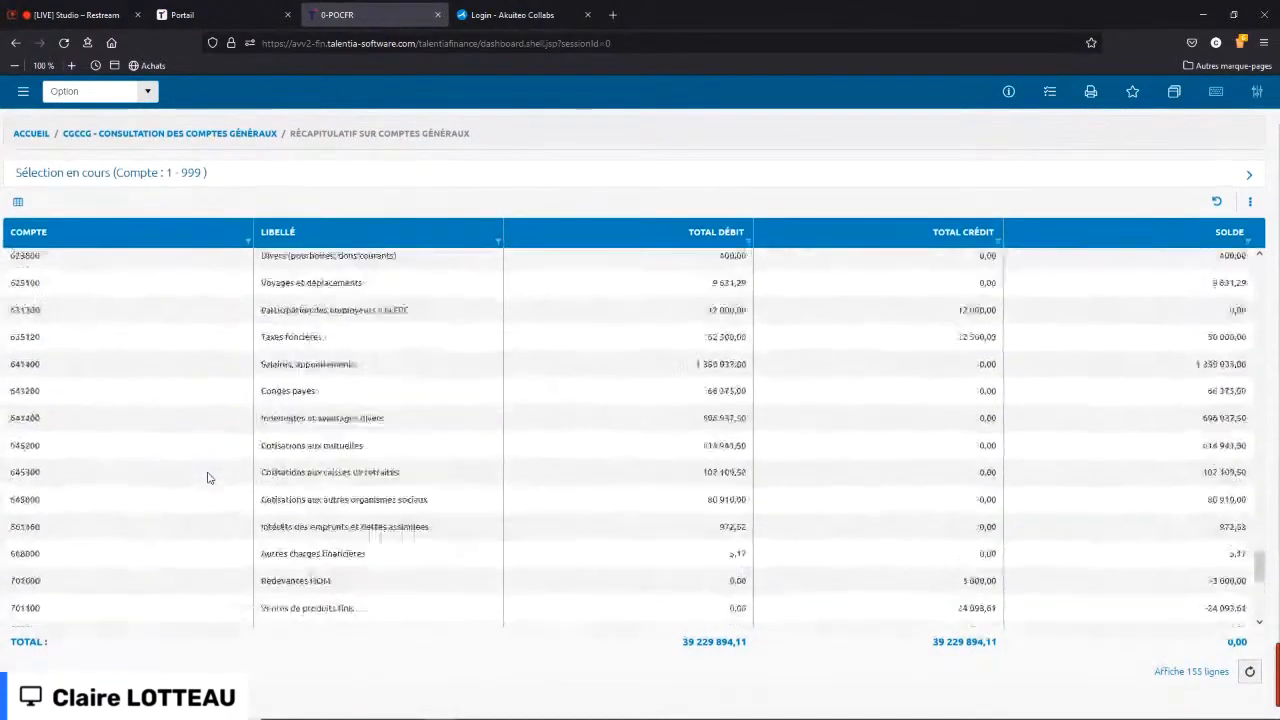
scroll(208, 478, "up", 15)
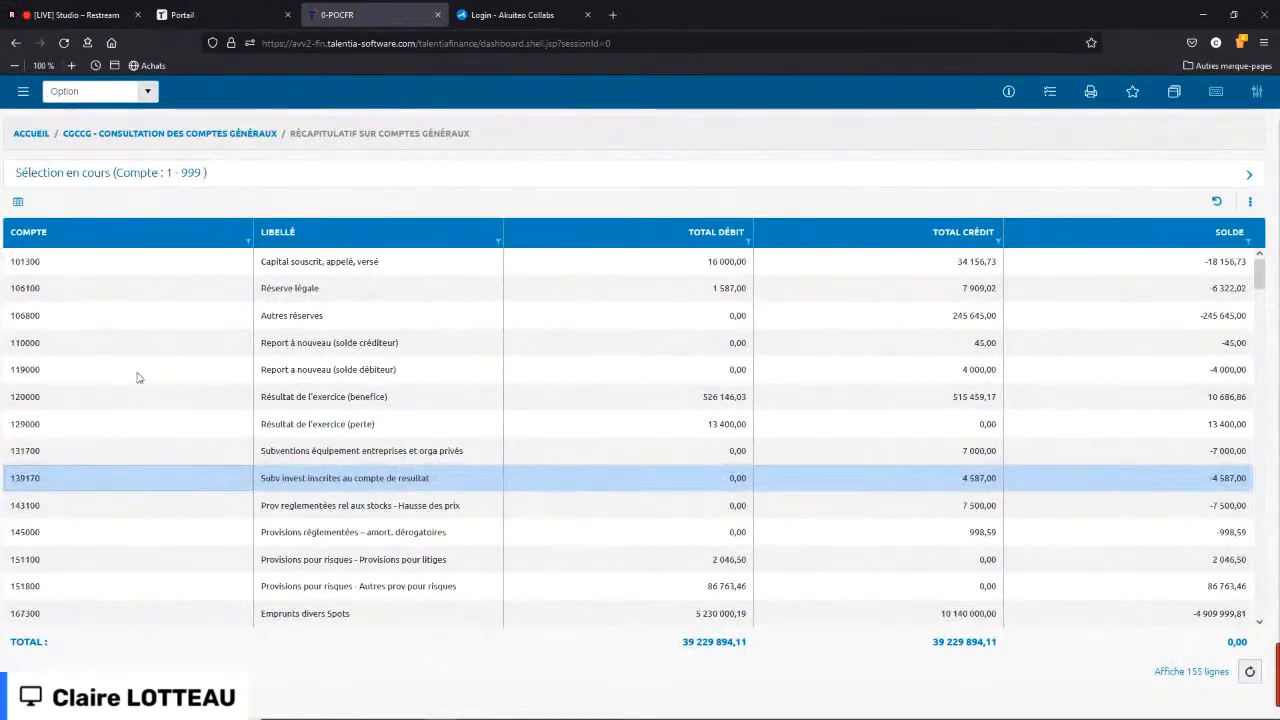
- Export the general accounts summary to CGCCGListeSousFichiers3IHM3.xlsx and open it in Excel
scroll(197, 486, "down", 8)
scroll(197, 486, "down", 2)
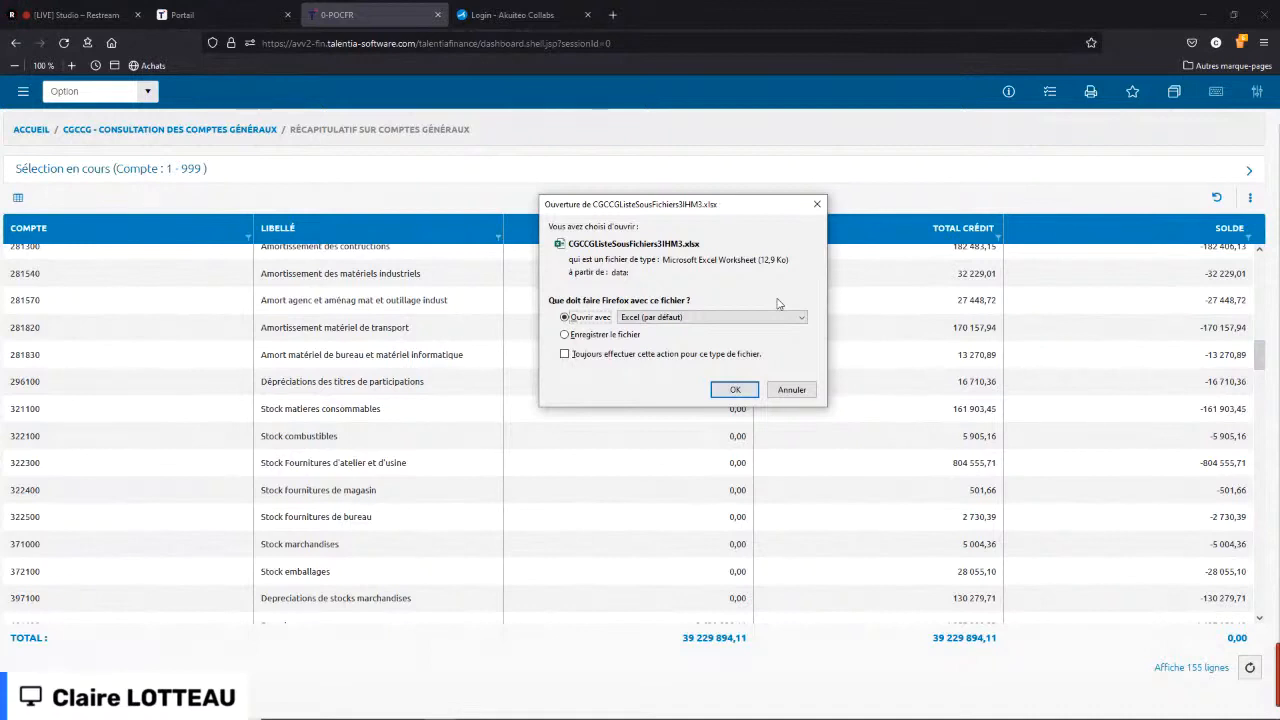
left_click(731, 391)
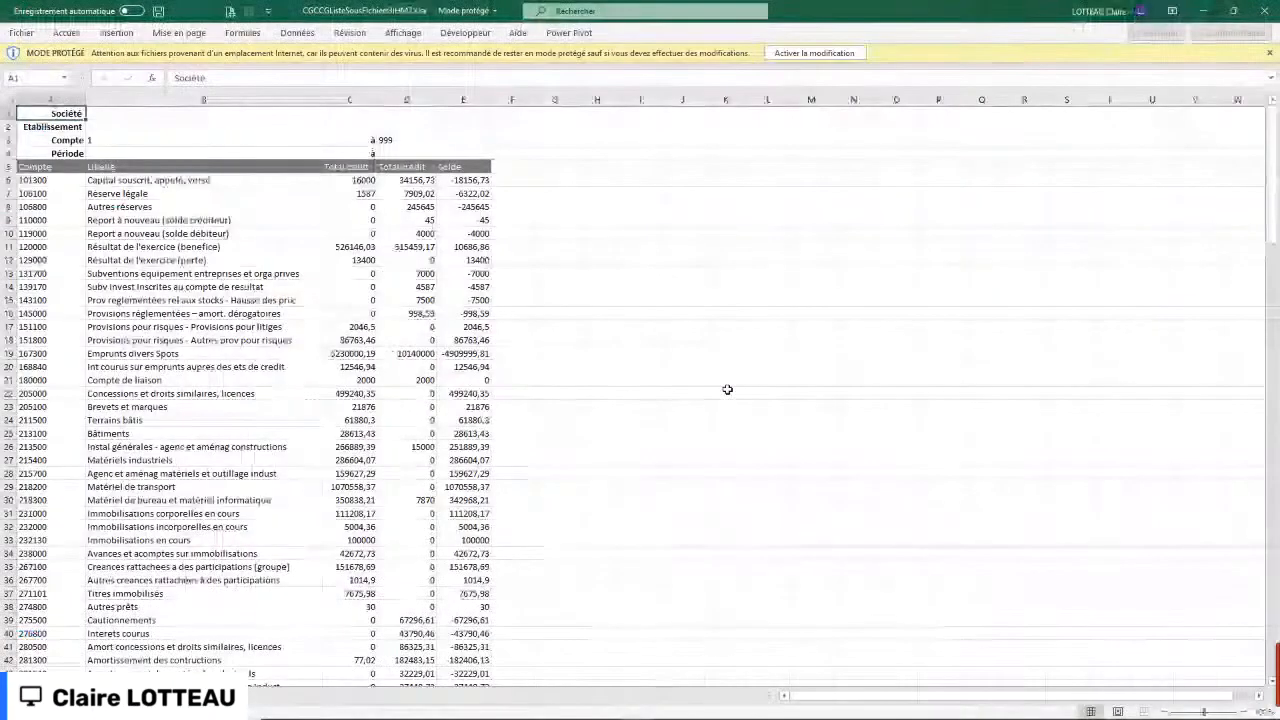
- Review the exported accounts, debit and credit totals and balances throughout the worksheet, and close the workbook
left_click(260, 430)
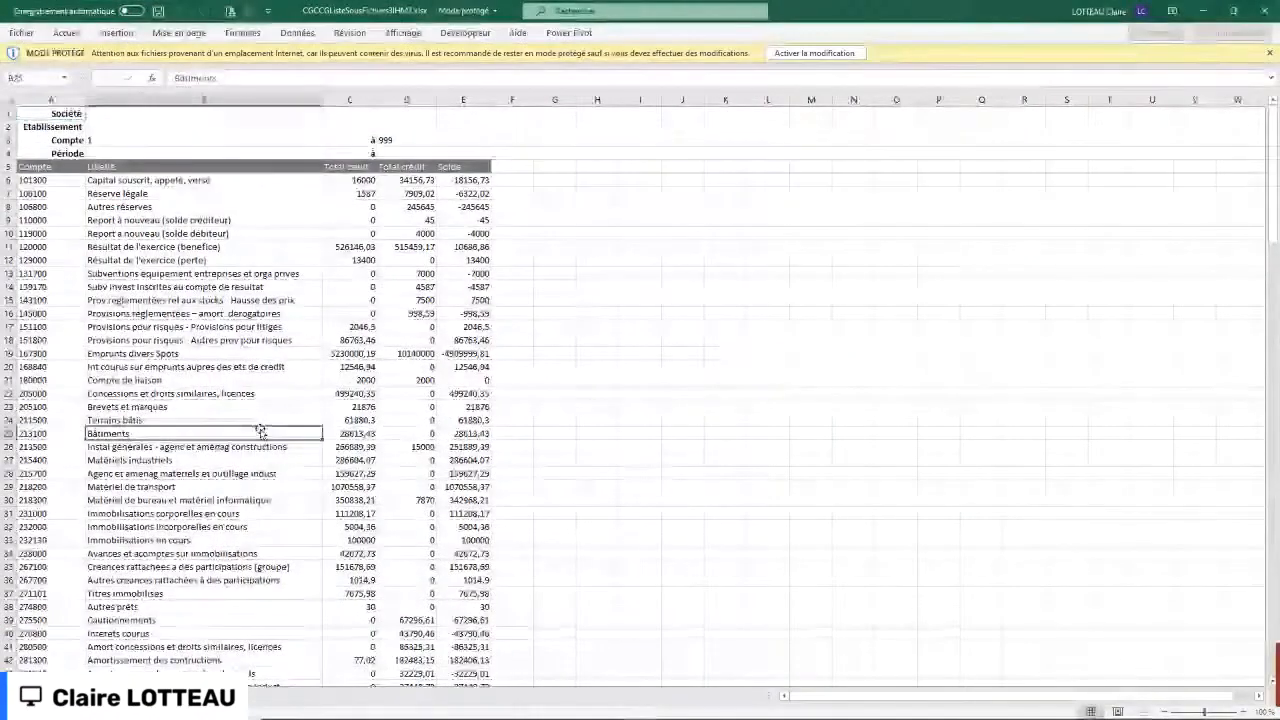
scroll(260, 430, "down", 20)
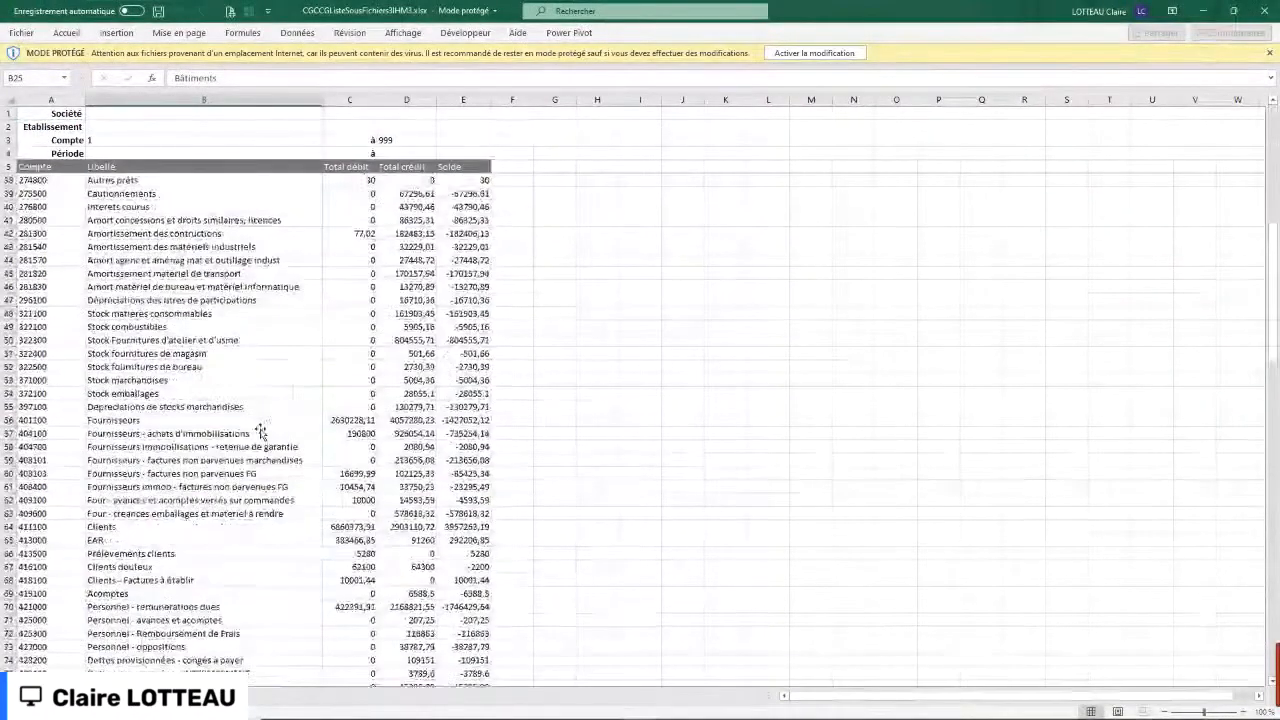
scroll(260, 430, "down", 20)
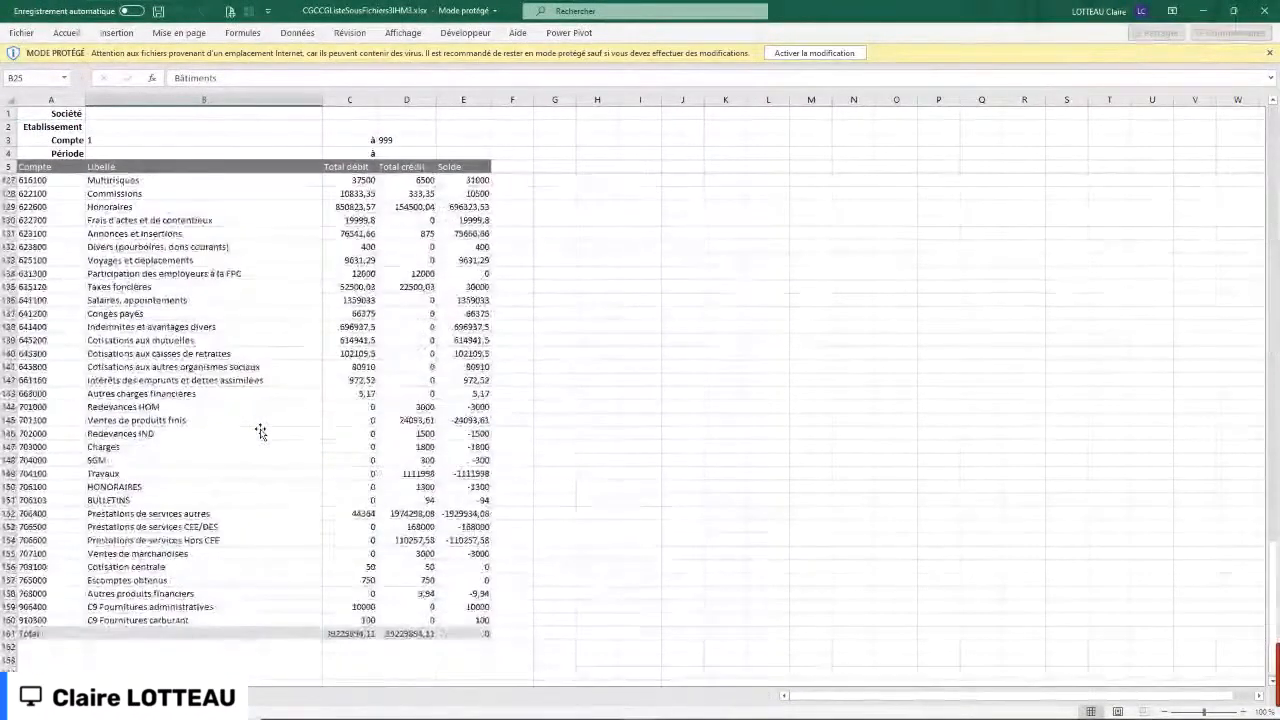
scroll(260, 430, "up", 13)
scroll(260, 430, "up", 20)
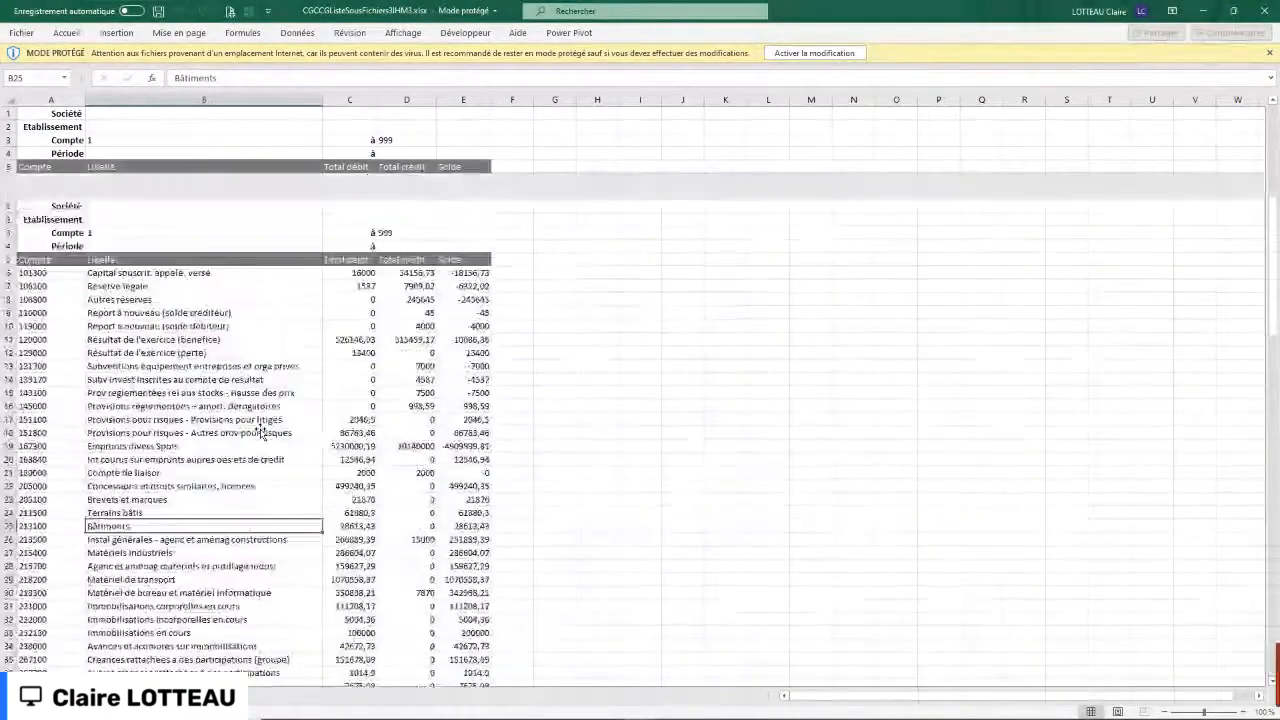
scroll(260, 430, "down", 8)
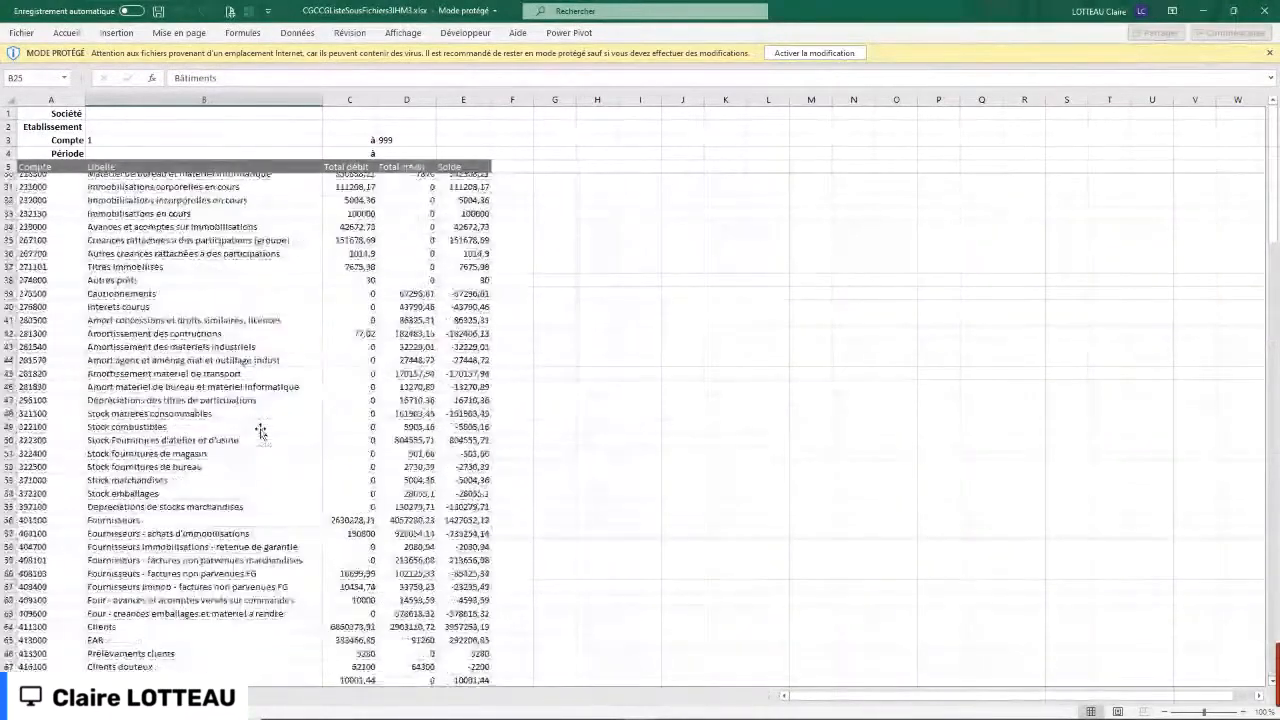
scroll(260, 430, "down", 6)
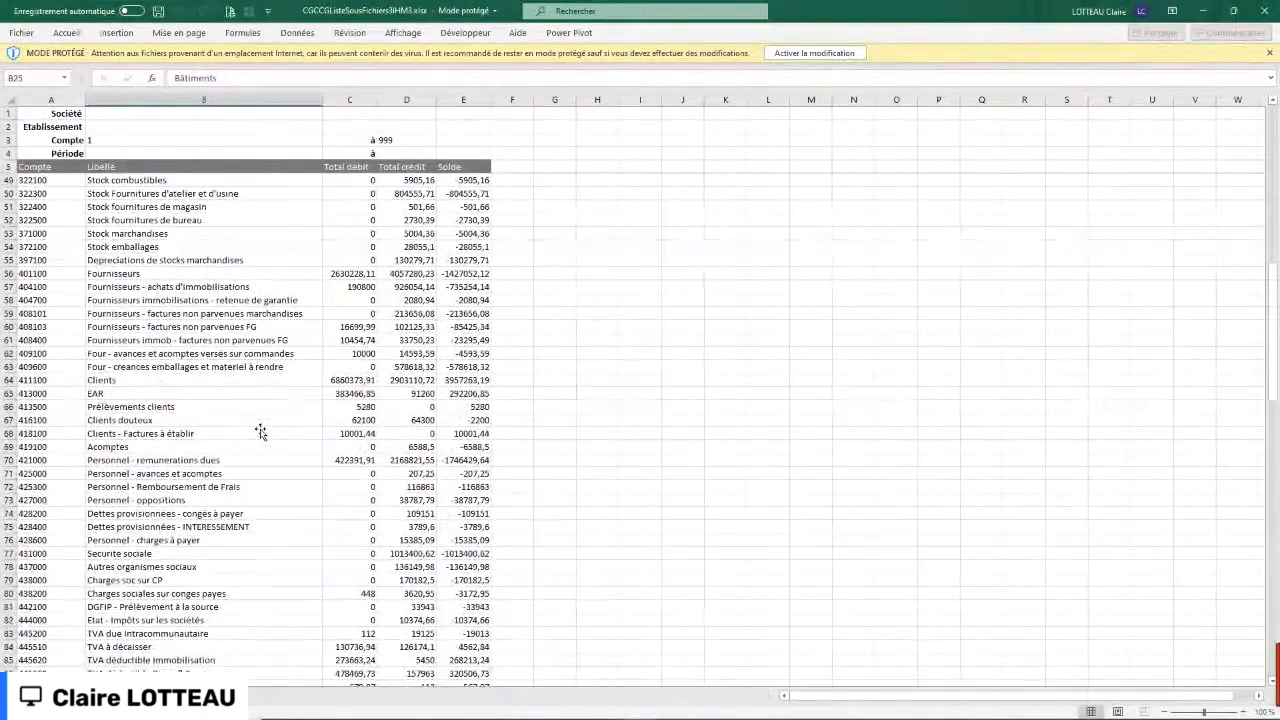
scroll(260, 430, "down", 5)
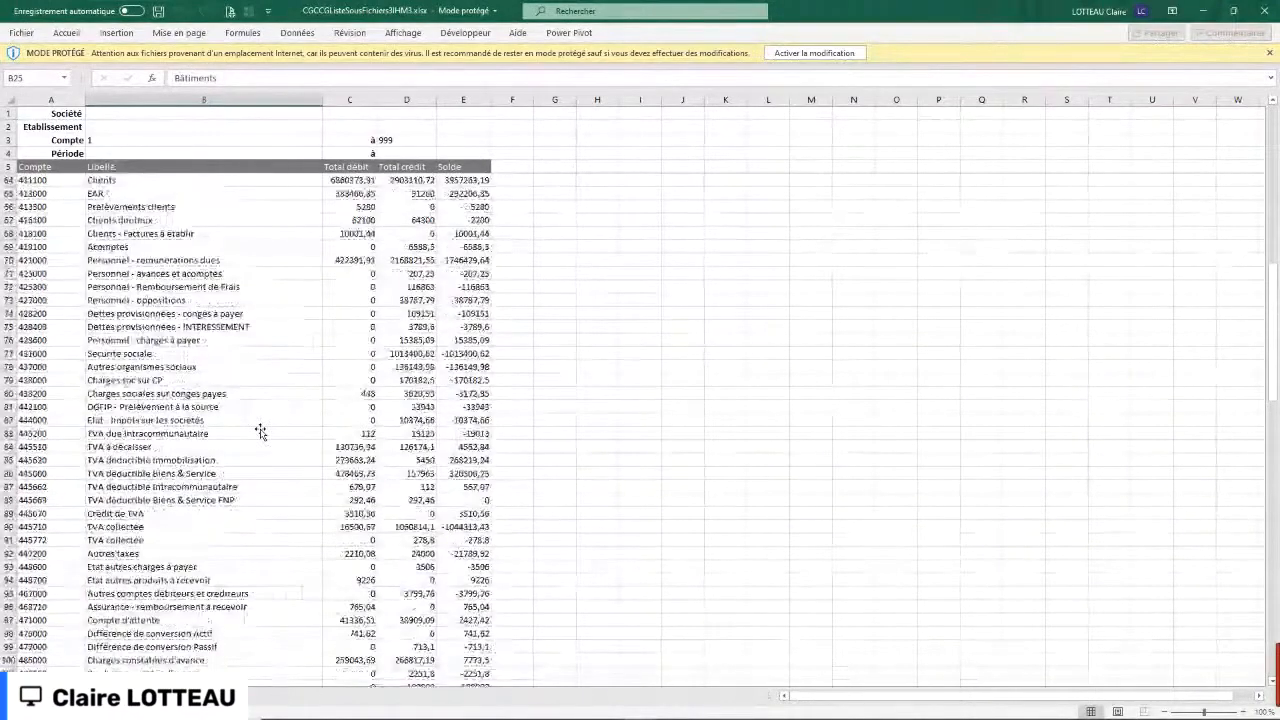
scroll(260, 431, "up", 2)
scroll(260, 431, "up", 5)
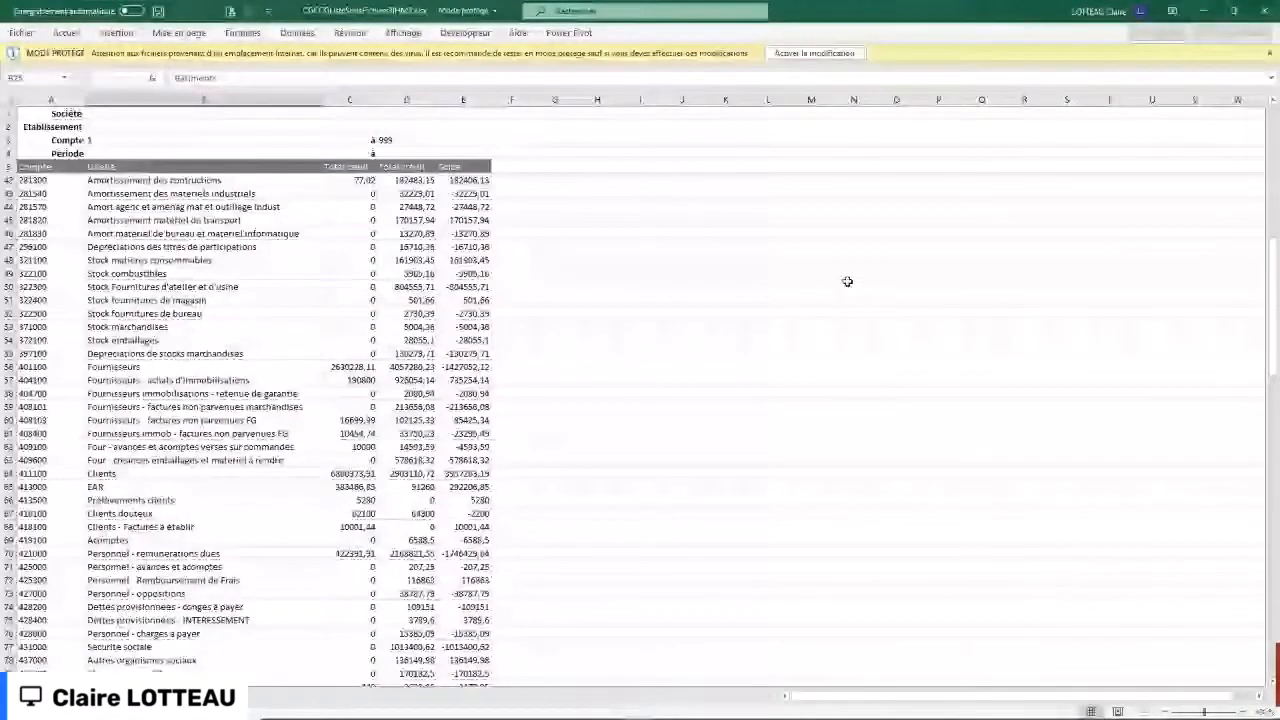
left_click(1270, 8)
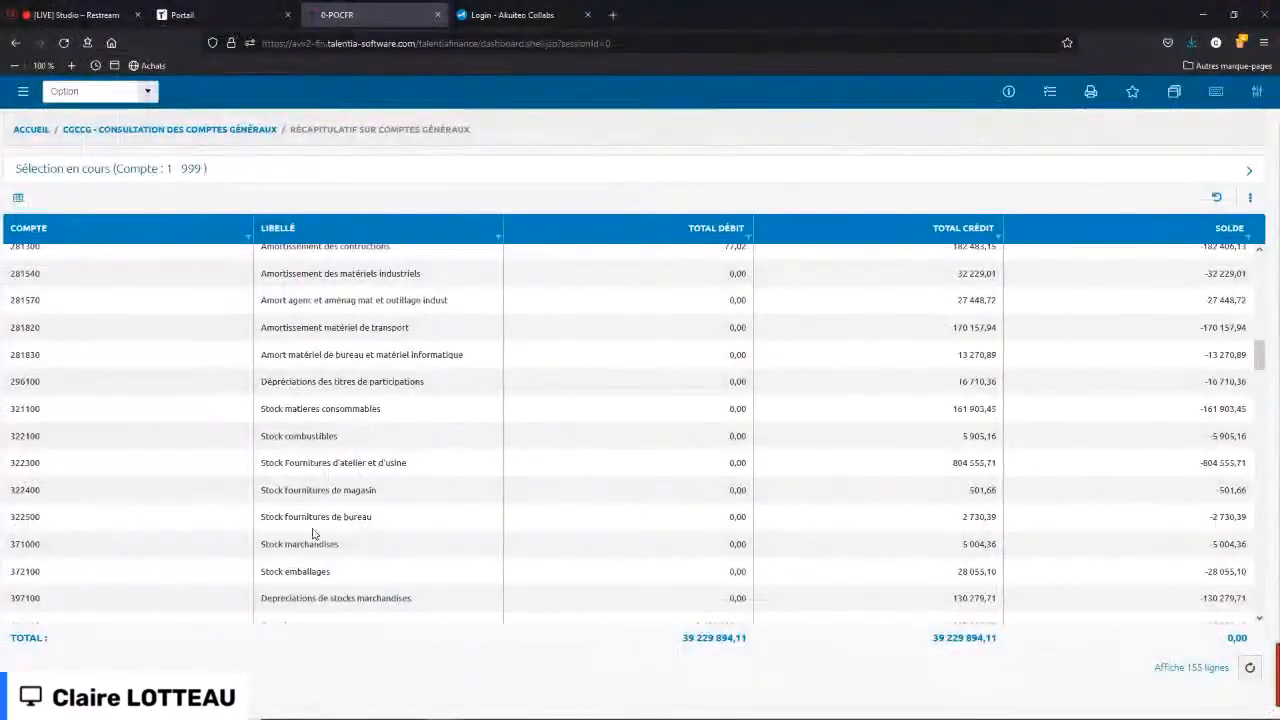
- Find account 445660, TVA déductible Biens & Service, in the general accounts summary and open its detailed entries
scroll(313, 533, "down", 5)
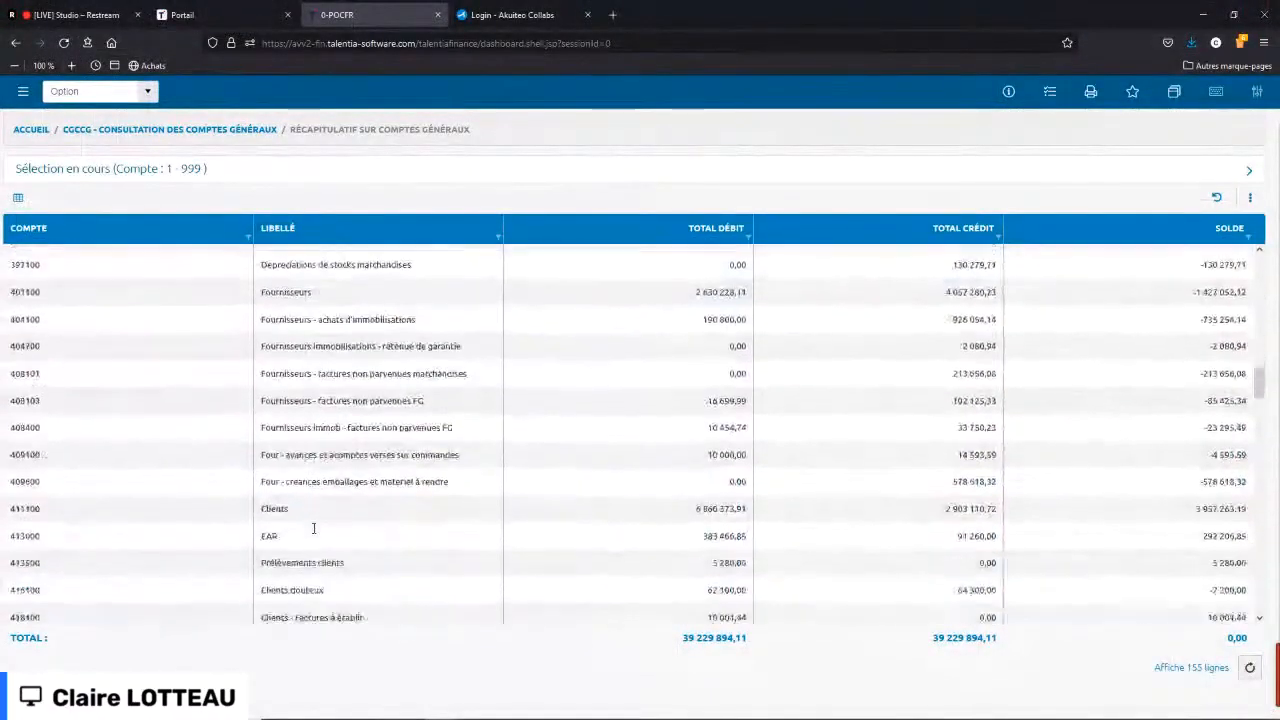
scroll(313, 528, "down", 6)
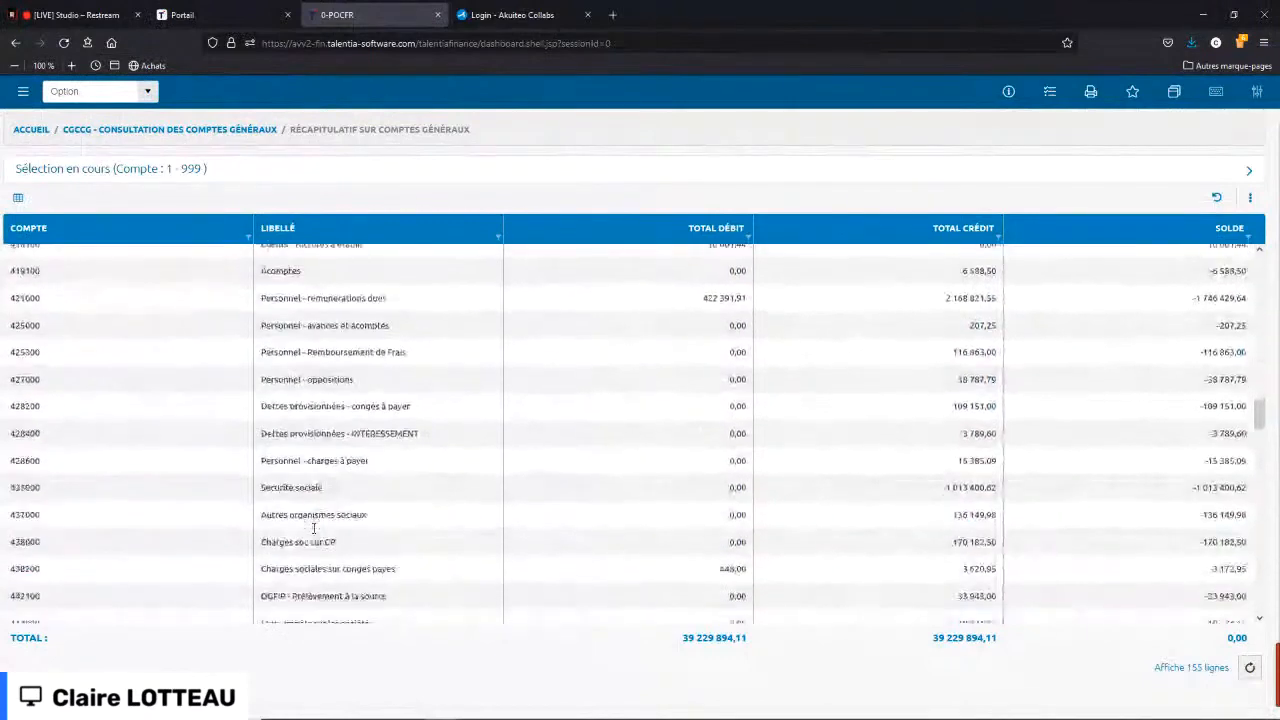
scroll(313, 528, "down", 2)
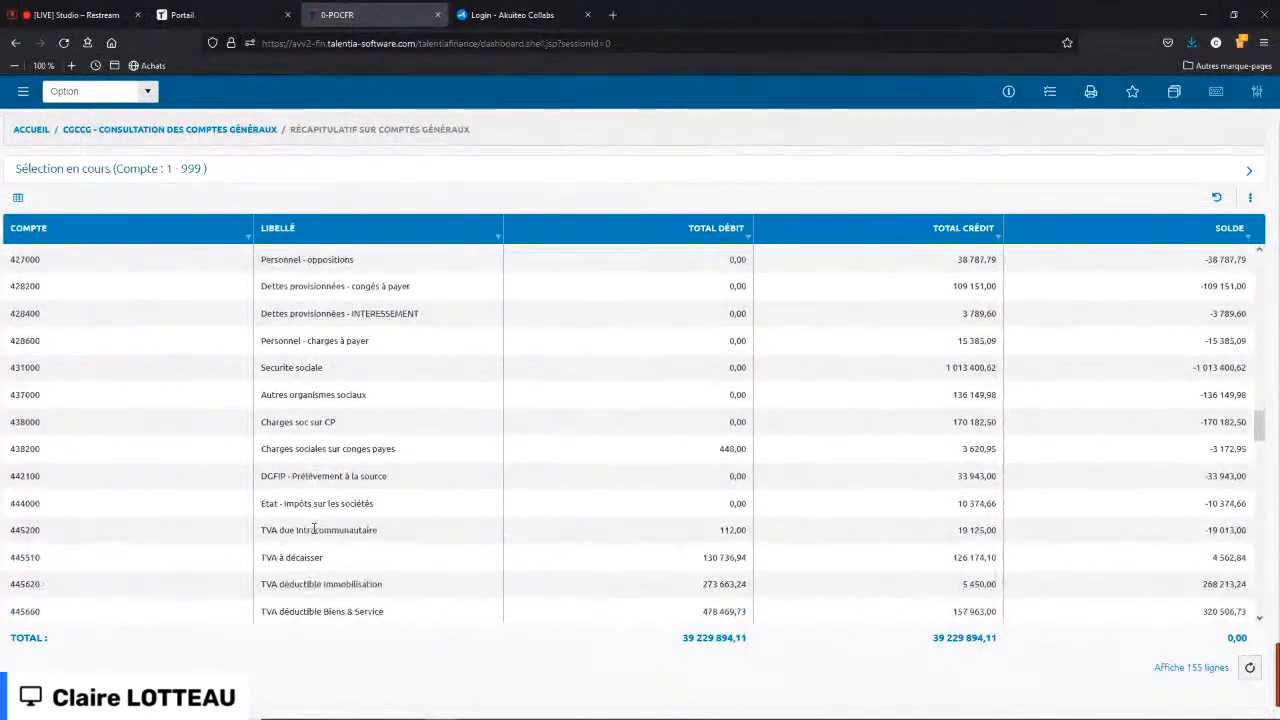
scroll(282, 570, "down", 1)
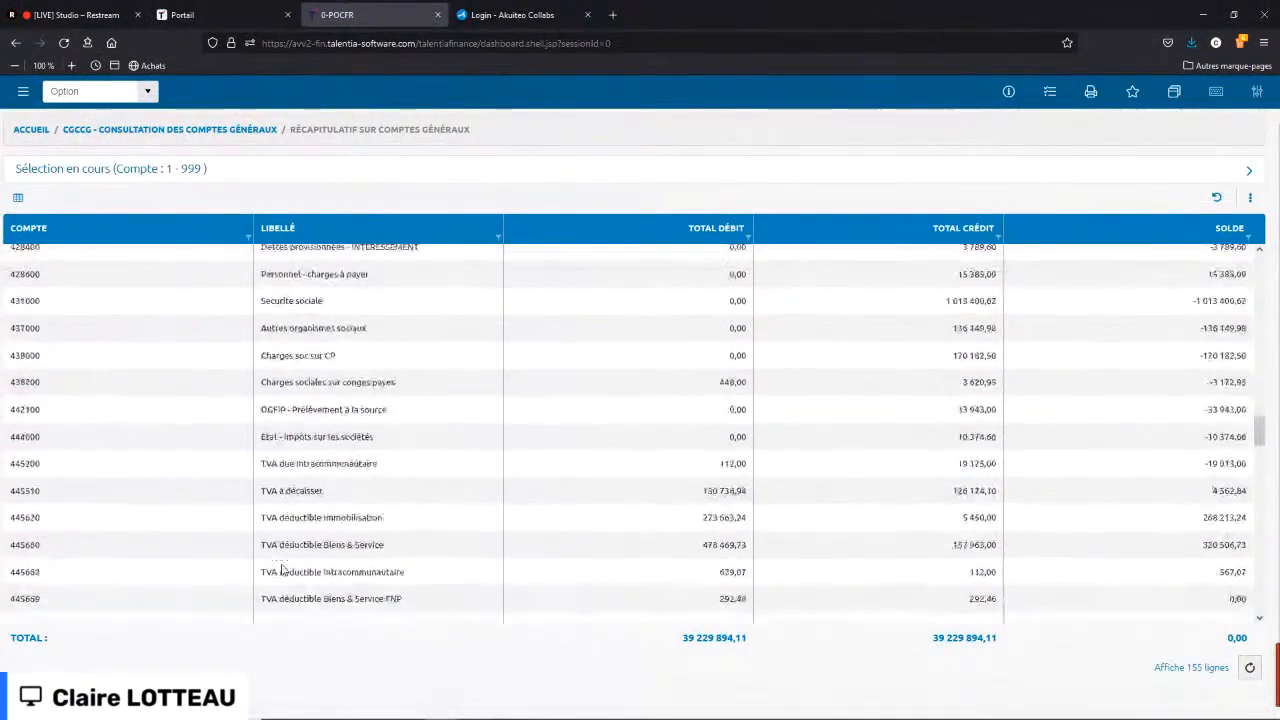
left_click(366, 544)
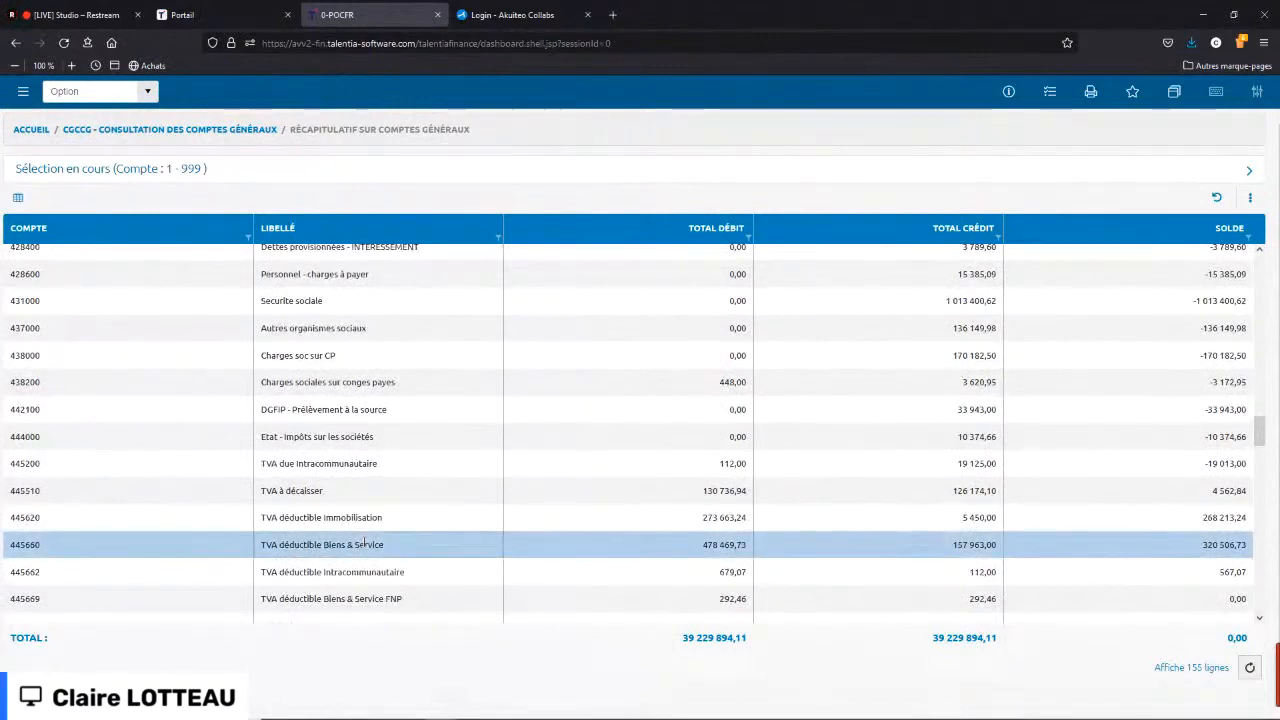
right_click(365, 545)
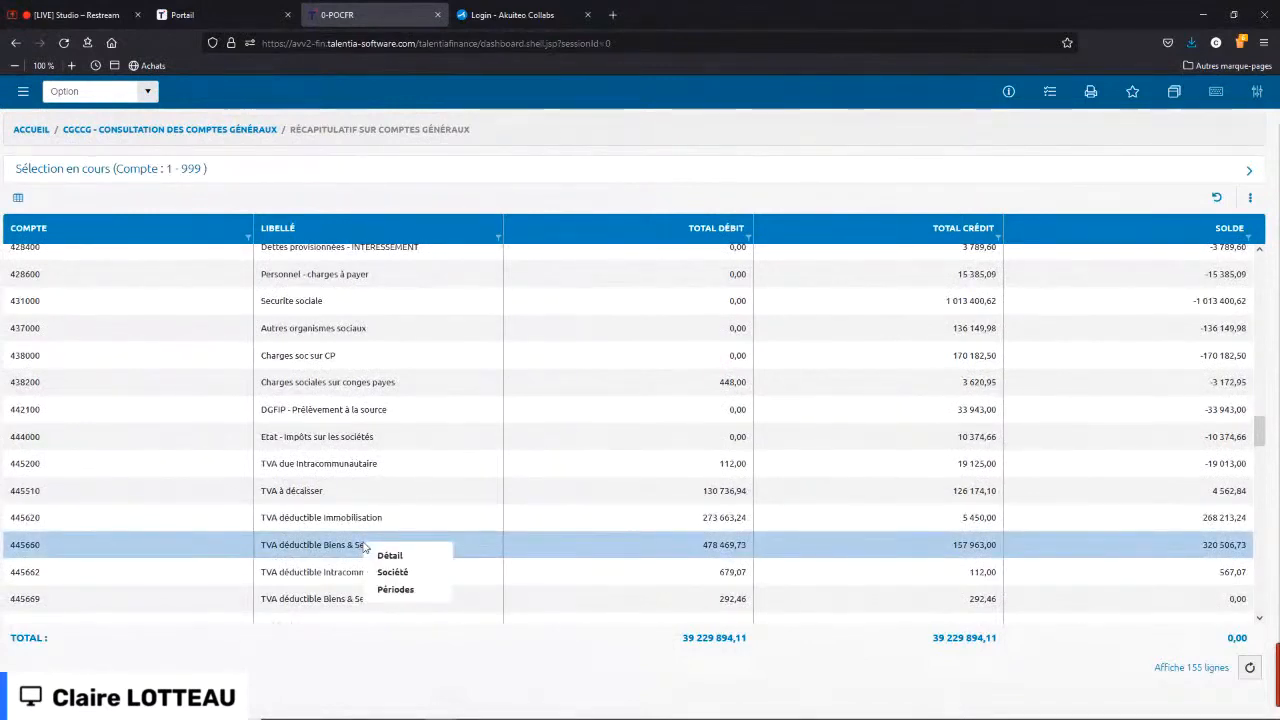
double_click(298, 551)
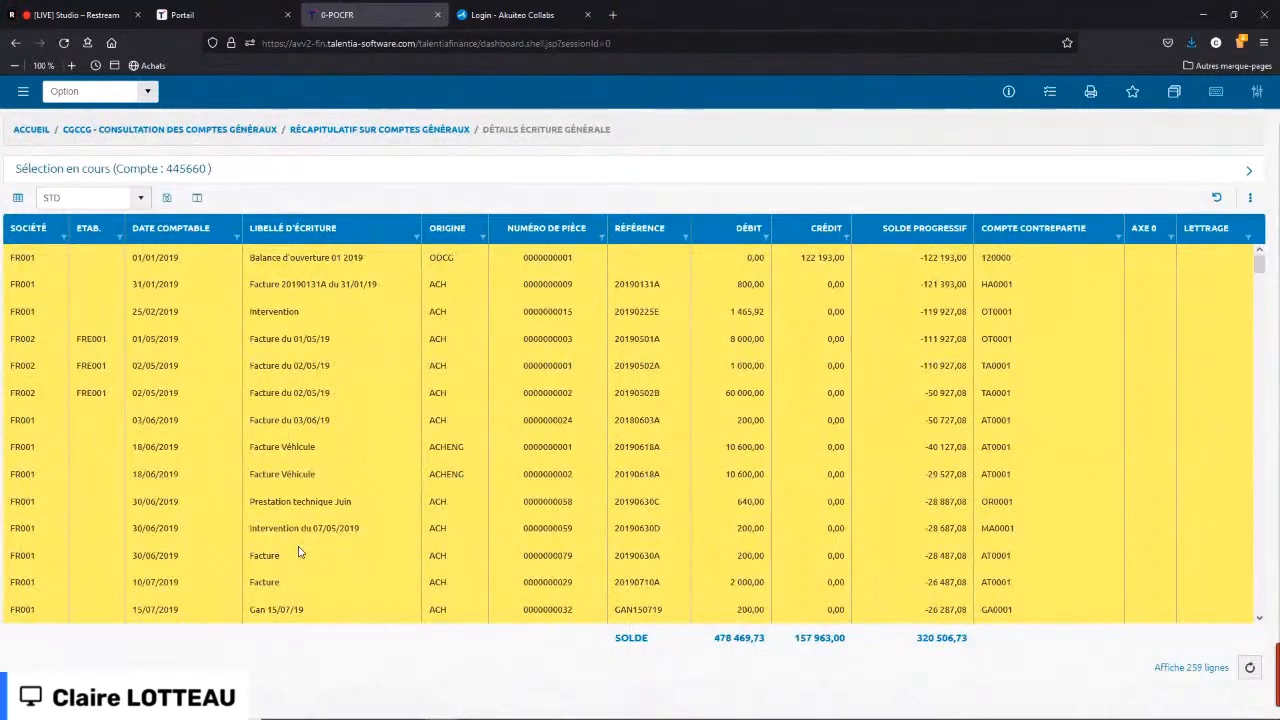
- Examine the detailed entries of account 445660, reviewing dates, labels, amounts, progressive balance and the Lettrage column
left_click(71, 65)
left_click(71, 65)
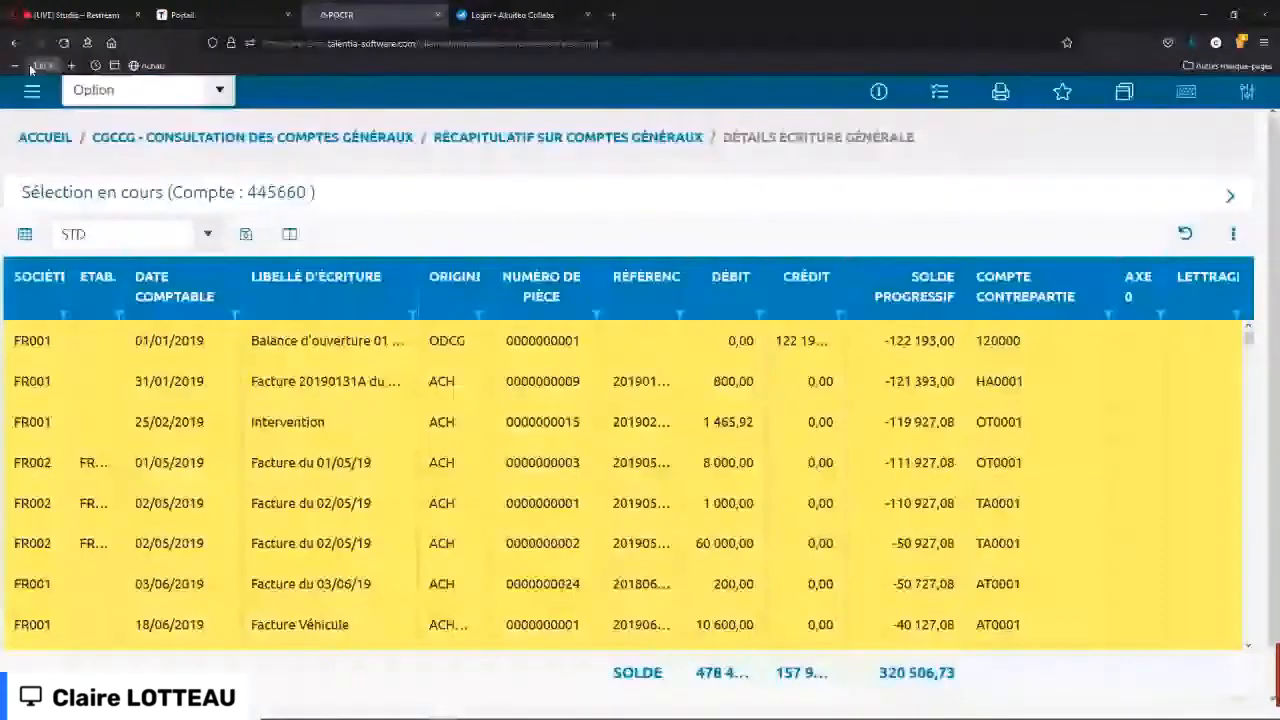
left_click(16, 66)
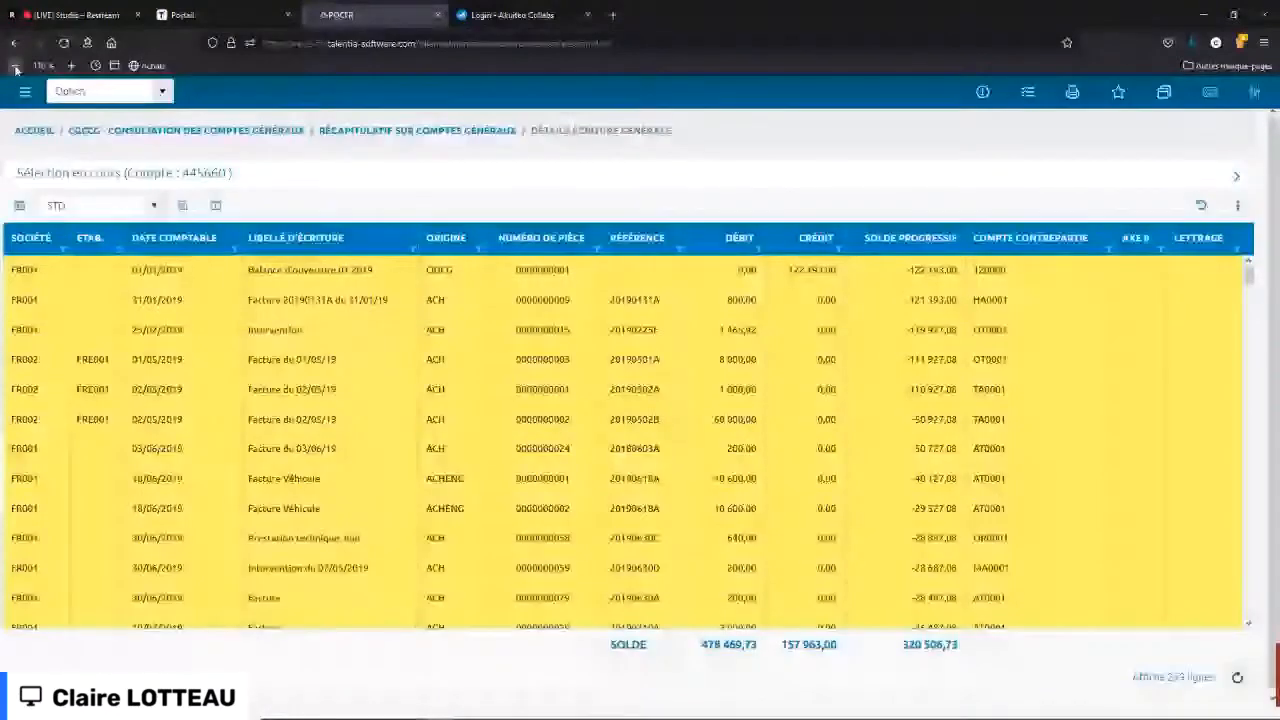
left_click(16, 66)
scroll(380, 366, "down", 10)
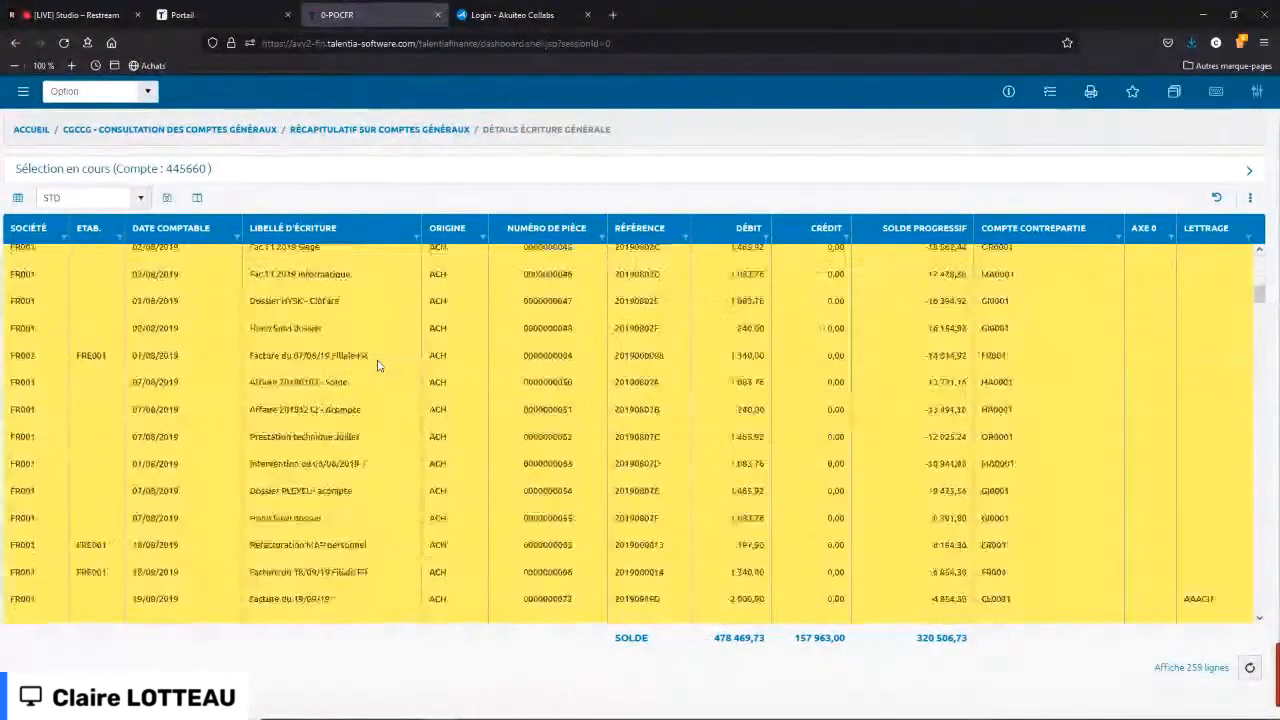
scroll(378, 366, "down", 10)
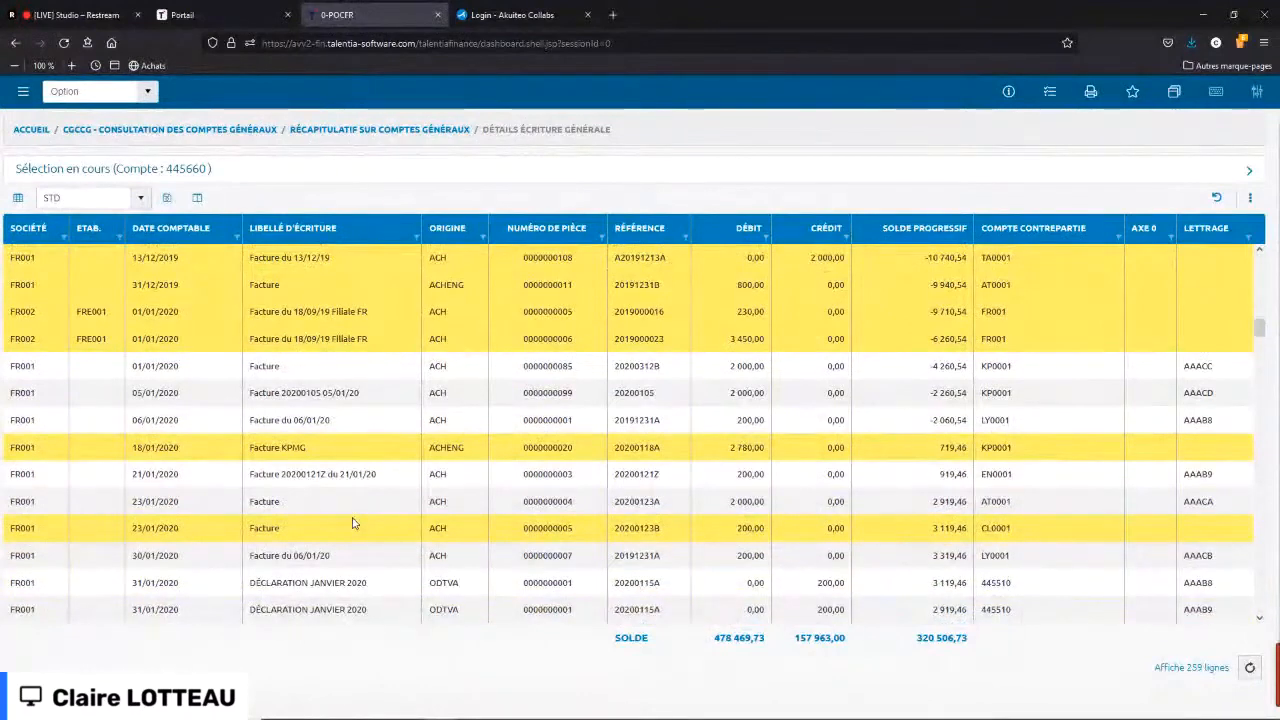
scroll(352, 523, "down", 1)
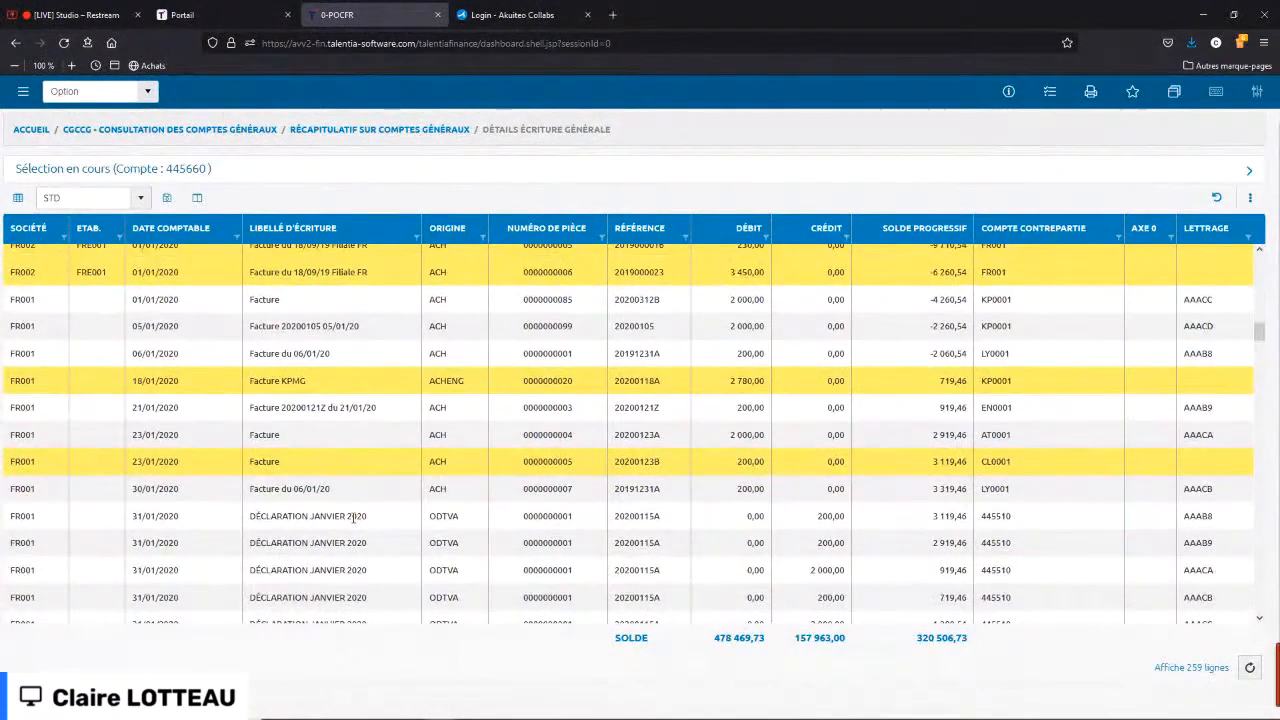
scroll(352, 517, "down", 6)
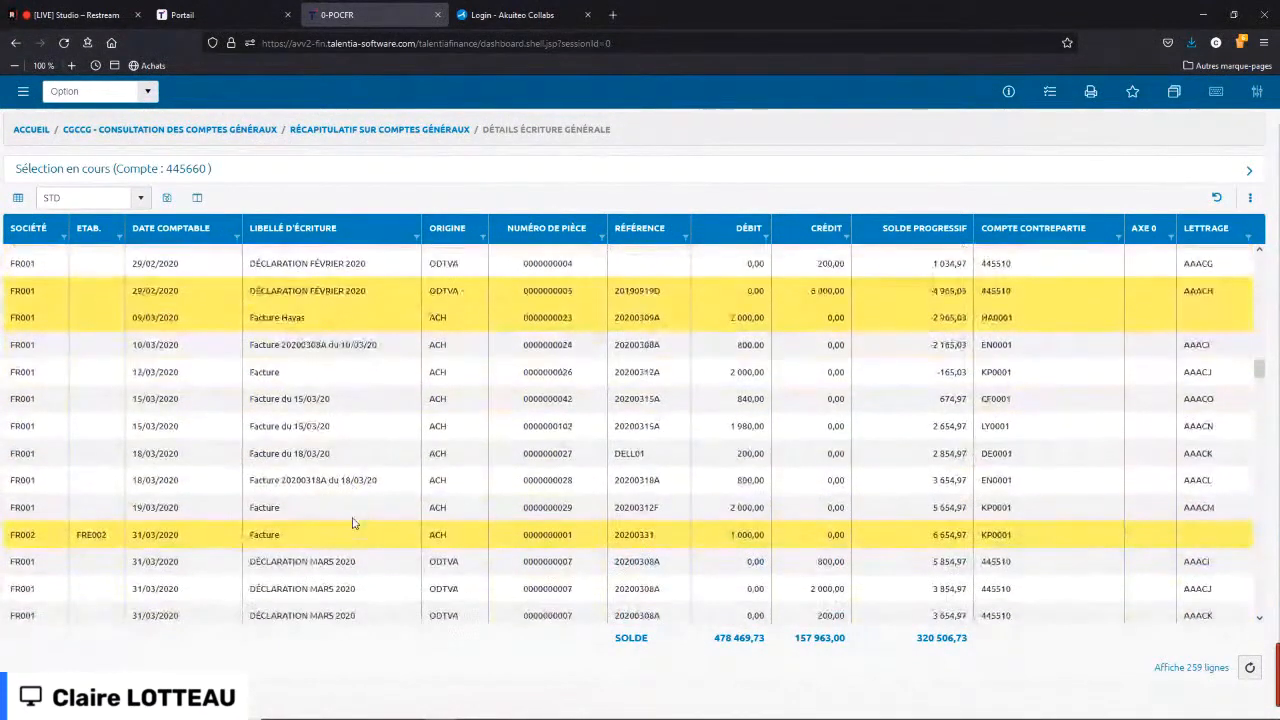
scroll(352, 523, "up", 3)
scroll(352, 523, "up", 1)
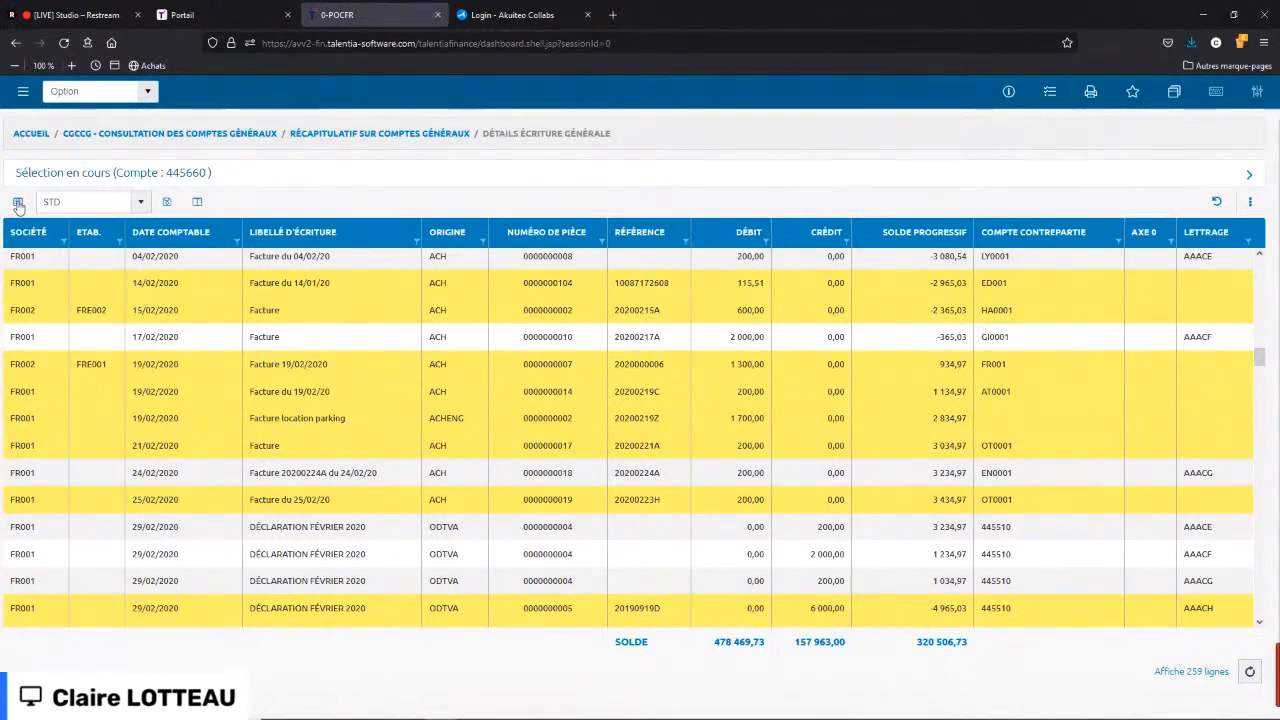
- Hide the Numéro de pièce and Origine columns in the entry details list
left_click(198, 203)
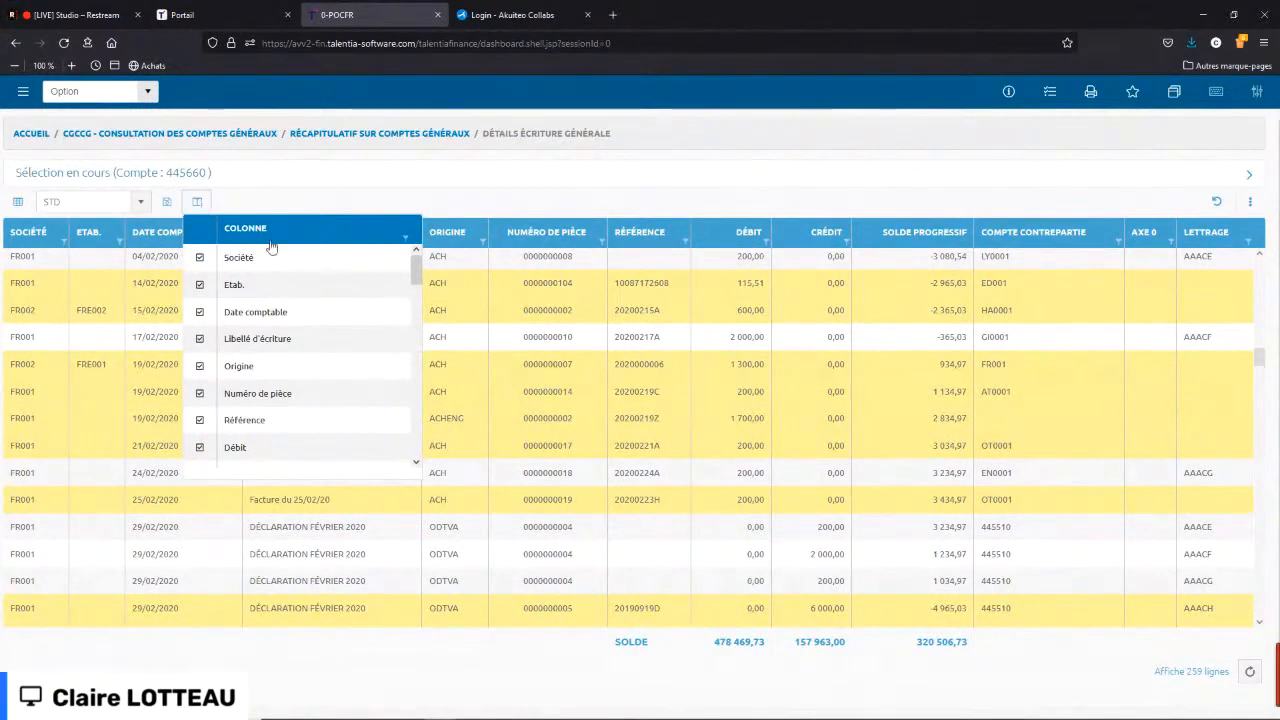
scroll(322, 327, "down", 1)
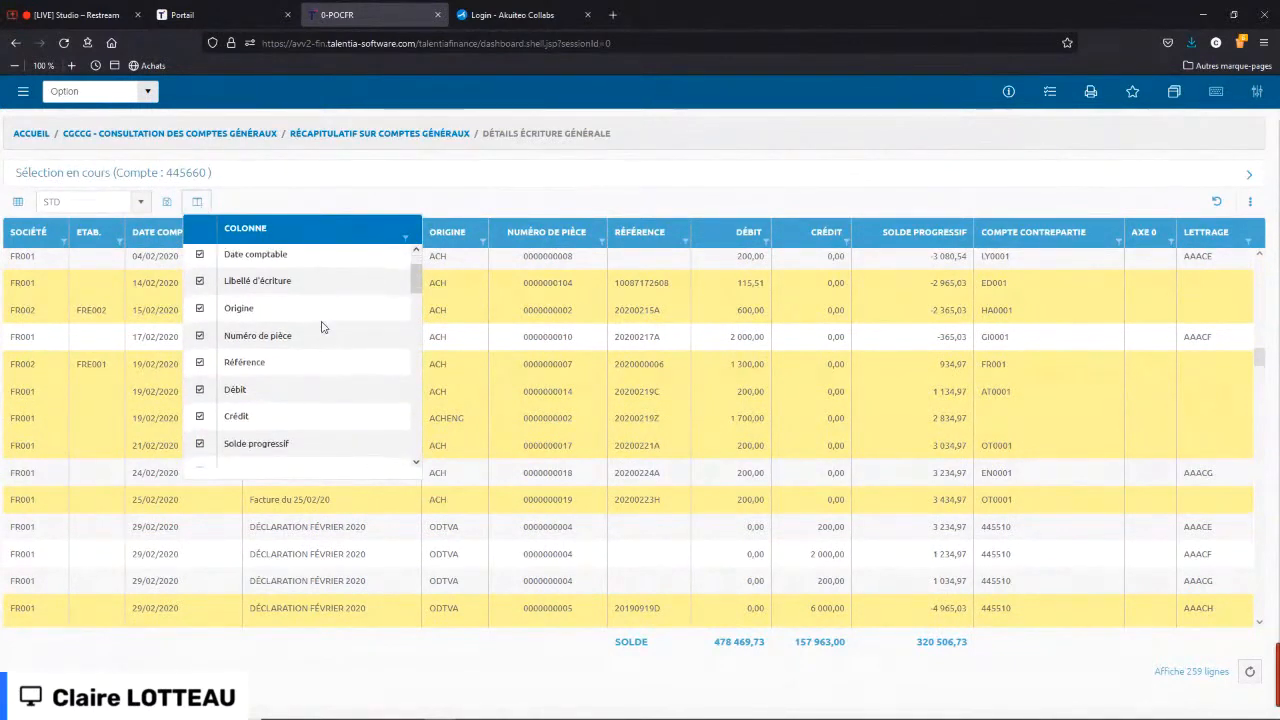
left_click(199, 336)
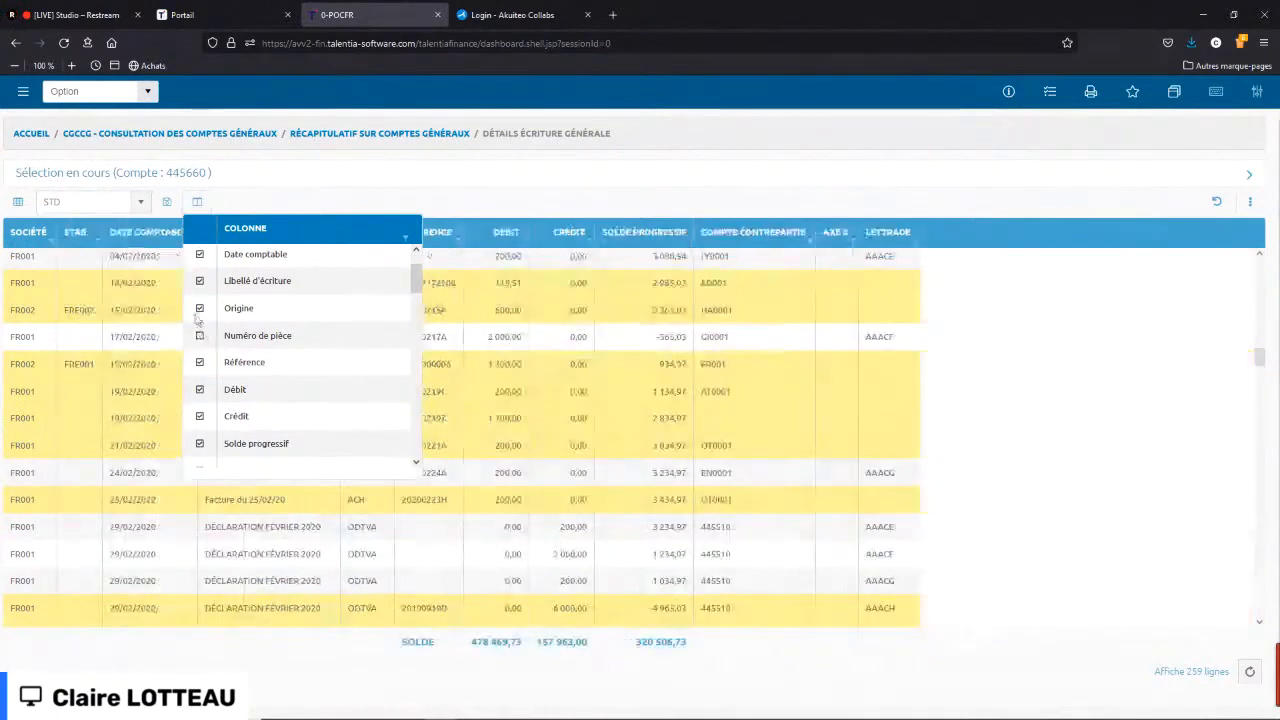
left_click(199, 310)
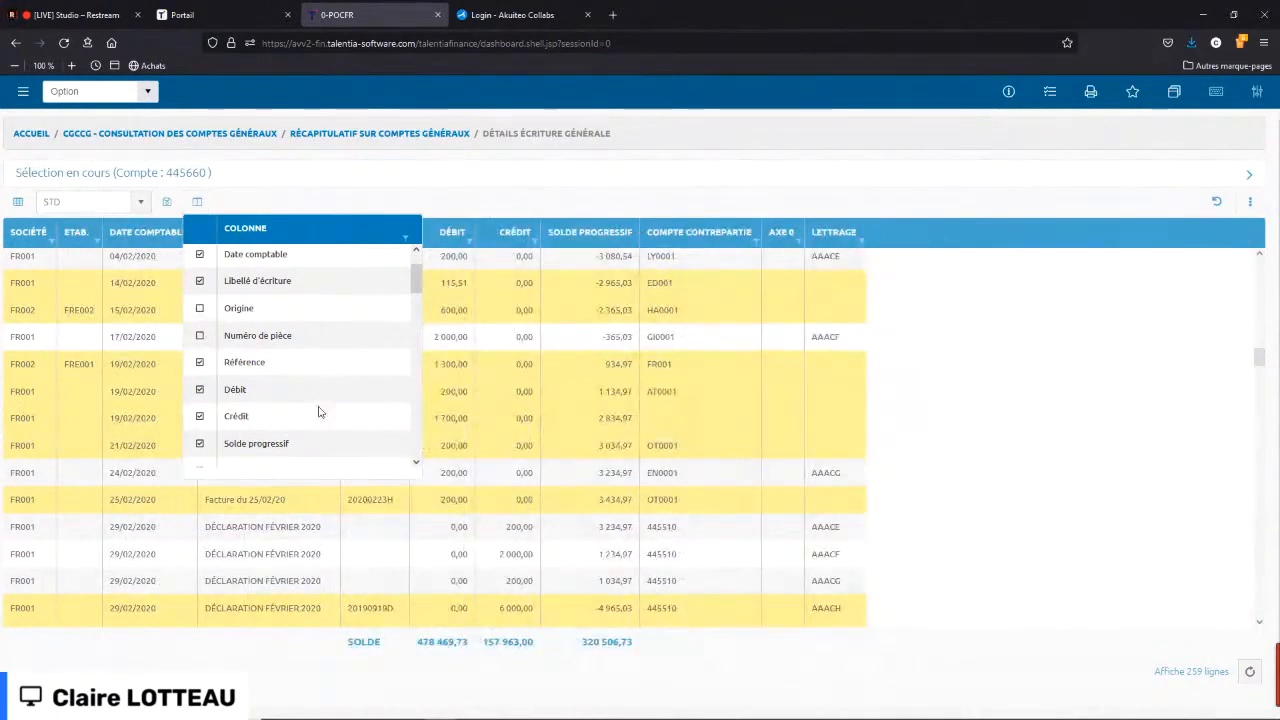
- Add the Nature T.V.A, Code TVA and Date de pièce columns to the entry details list
scroll(320, 410, "down", 2)
scroll(319, 411, "down", 1)
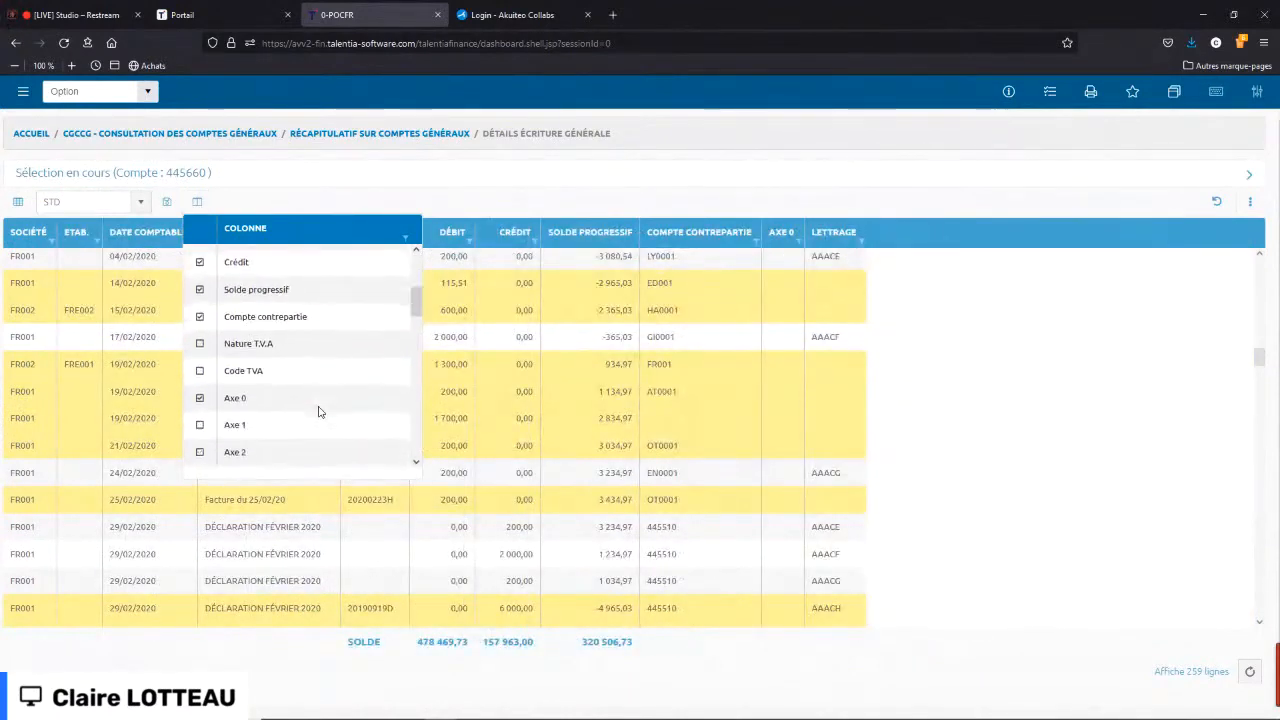
left_click(199, 344)
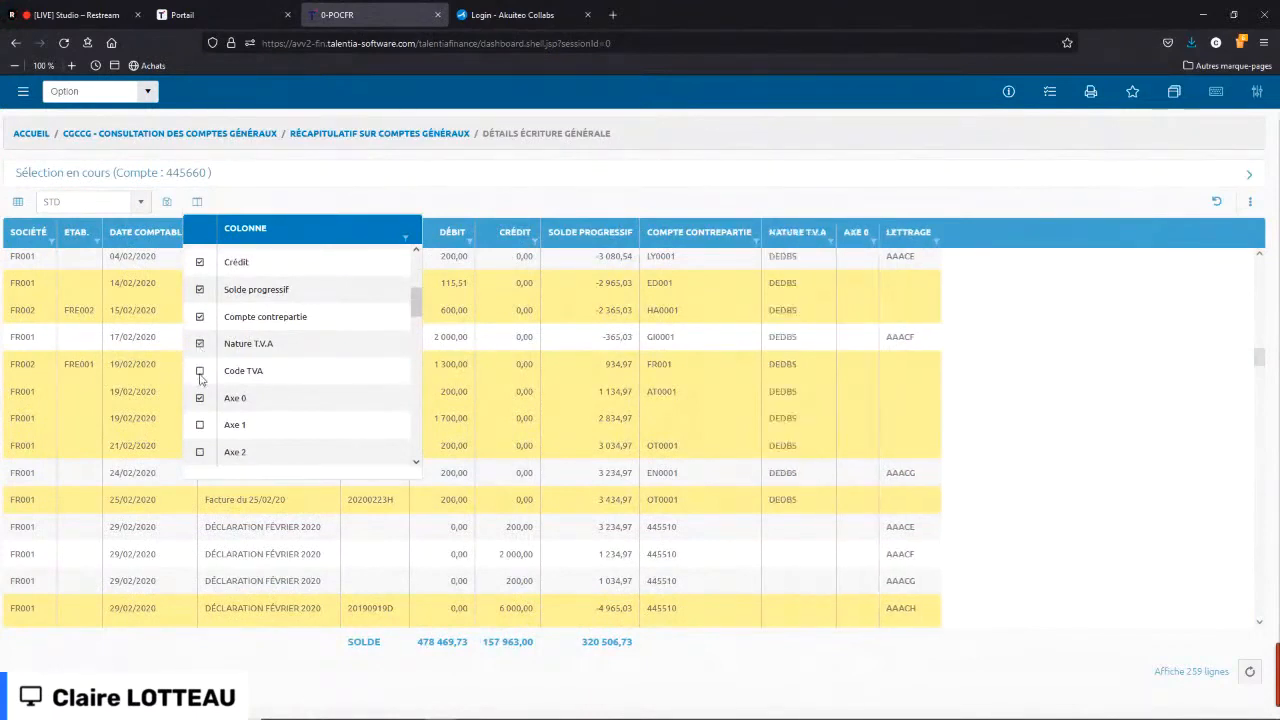
left_click(199, 374)
scroll(338, 400, "down", 6)
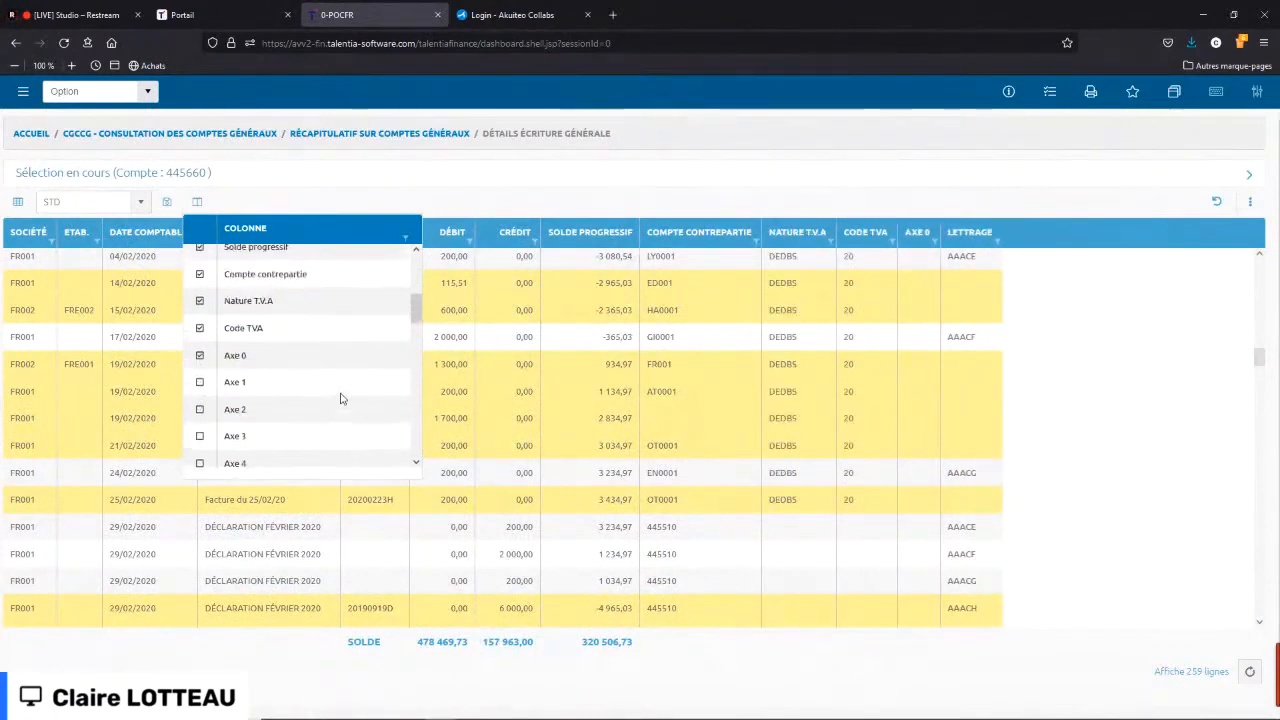
scroll(340, 399, "down", 3)
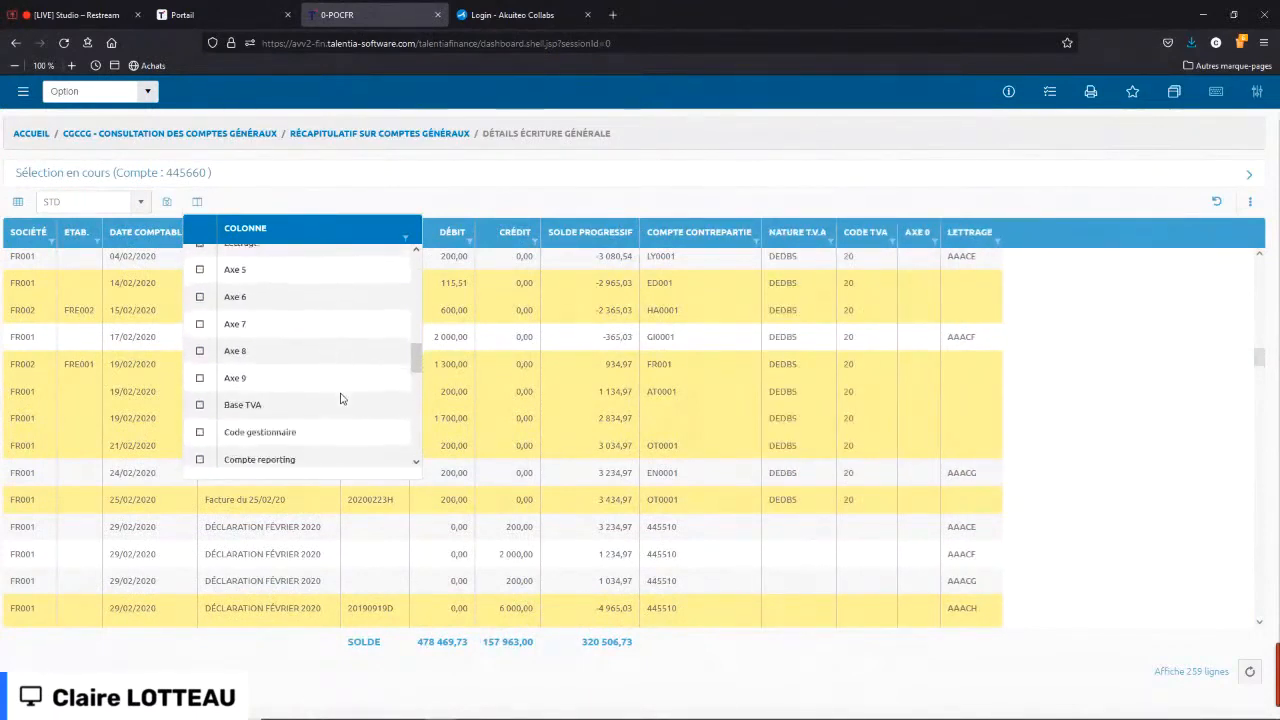
scroll(340, 399, "down", 2)
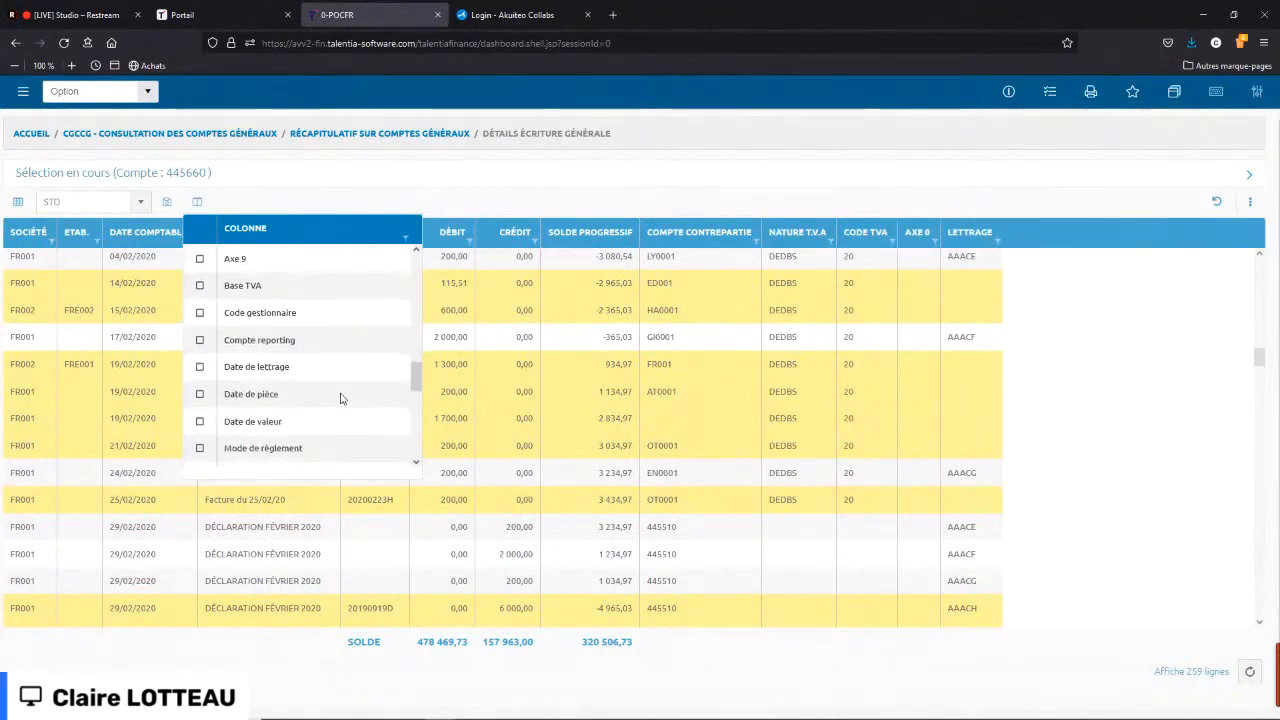
left_click(200, 396)
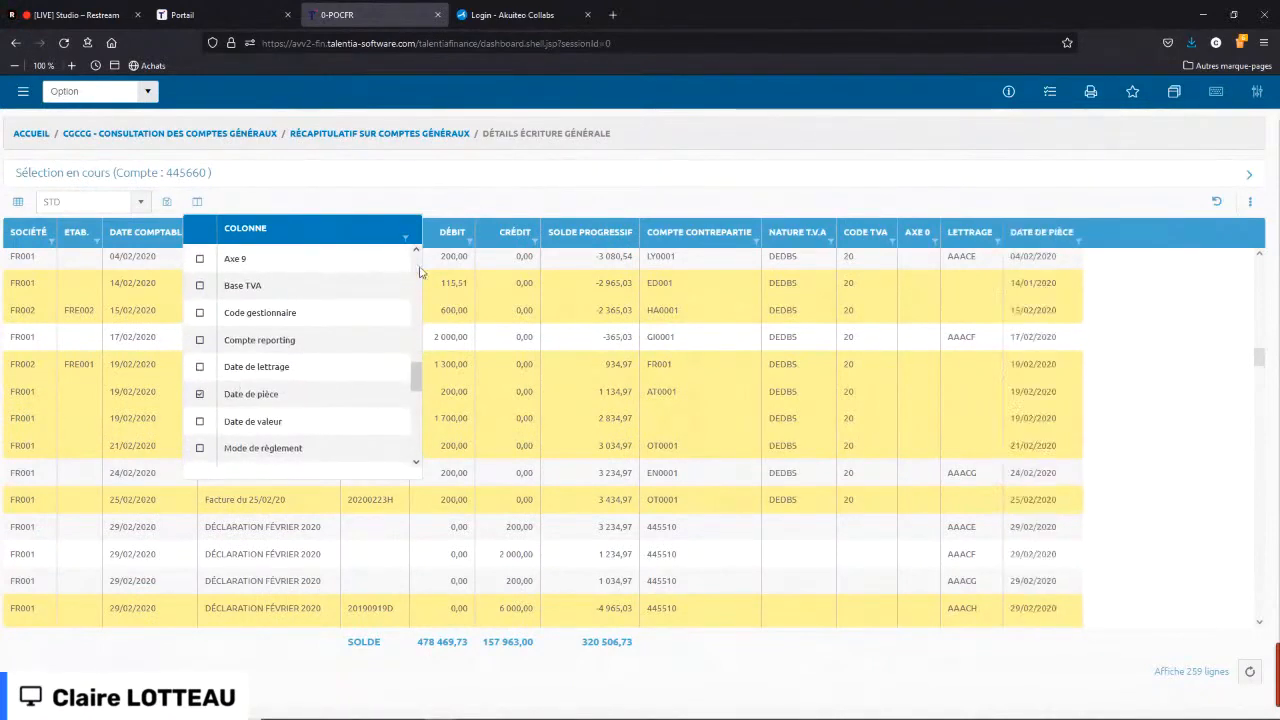
left_click(317, 205)
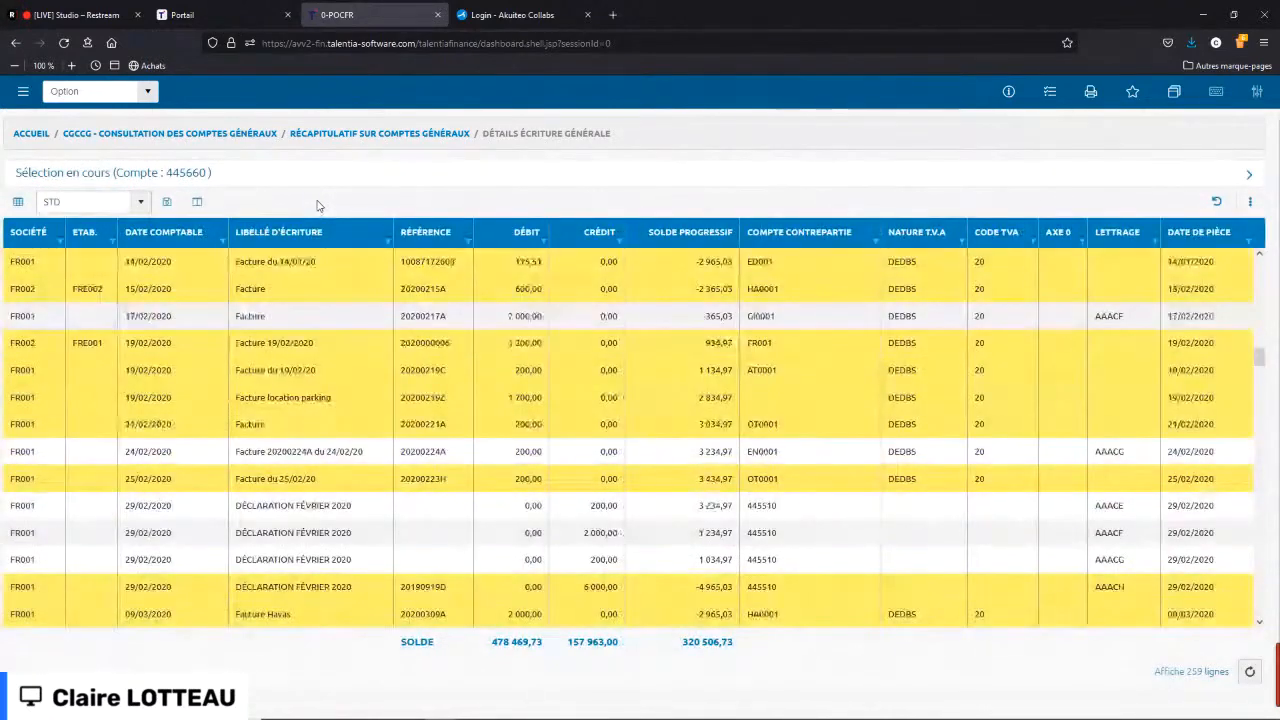
- View the available column layouts without changing the selected one, and review the entries with the added VAT and document date columns
left_click(141, 203)
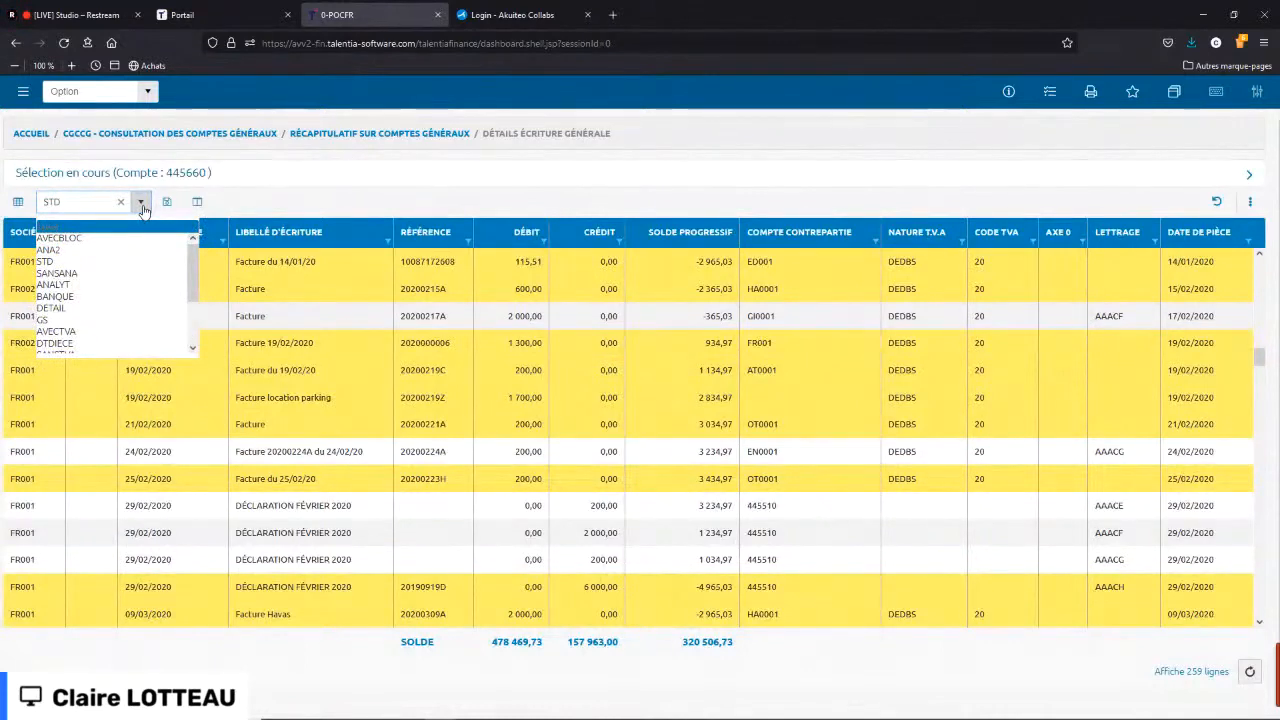
left_click(320, 213)
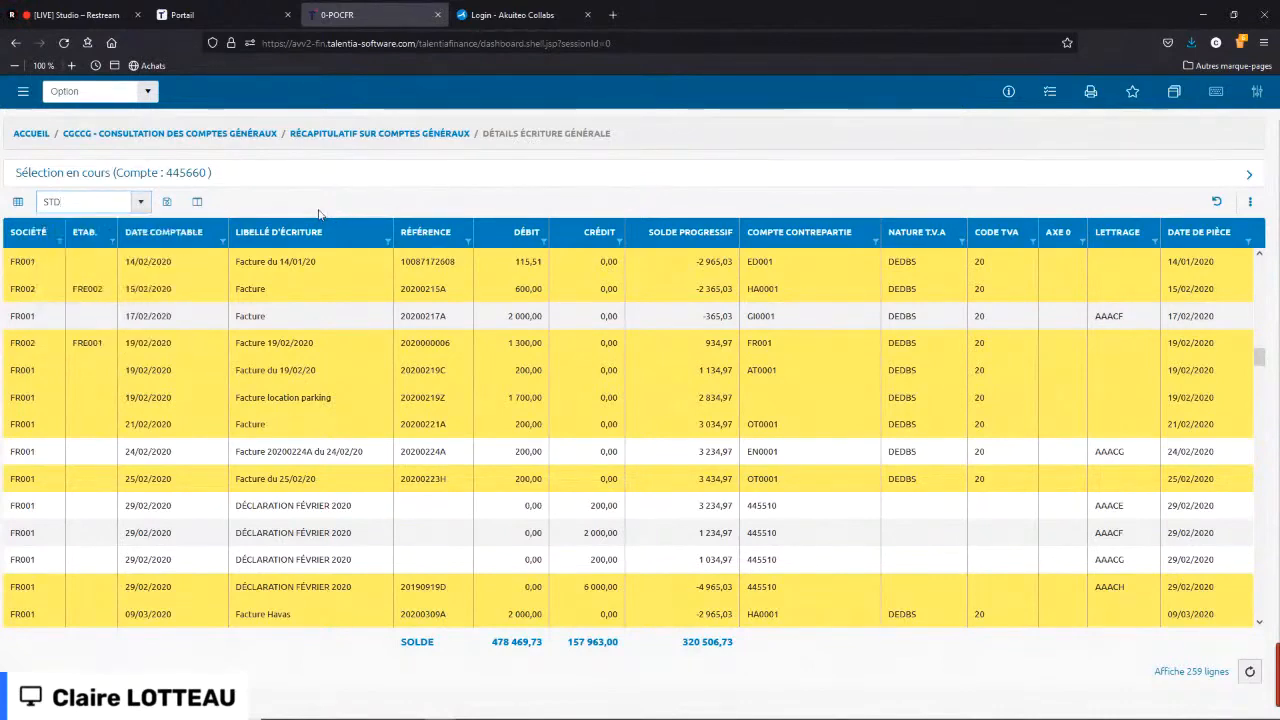
scroll(306, 413, "down", 5)
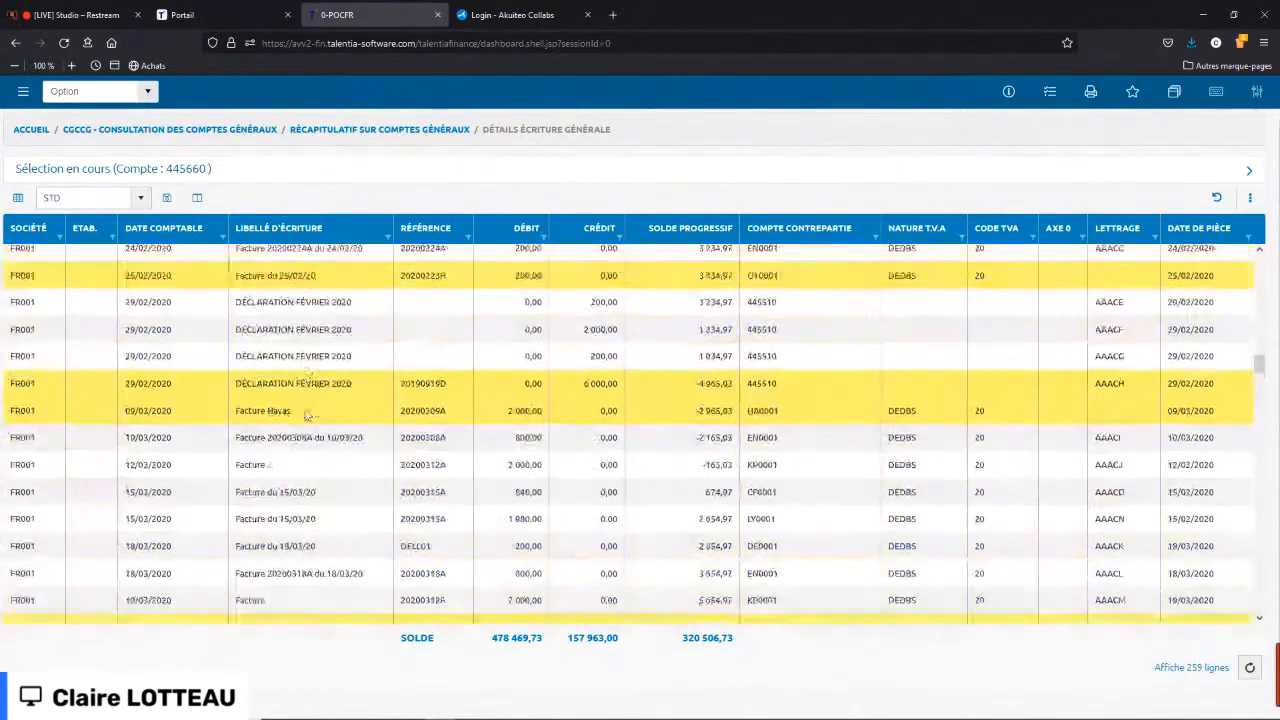
scroll(306, 408, "down", 8)
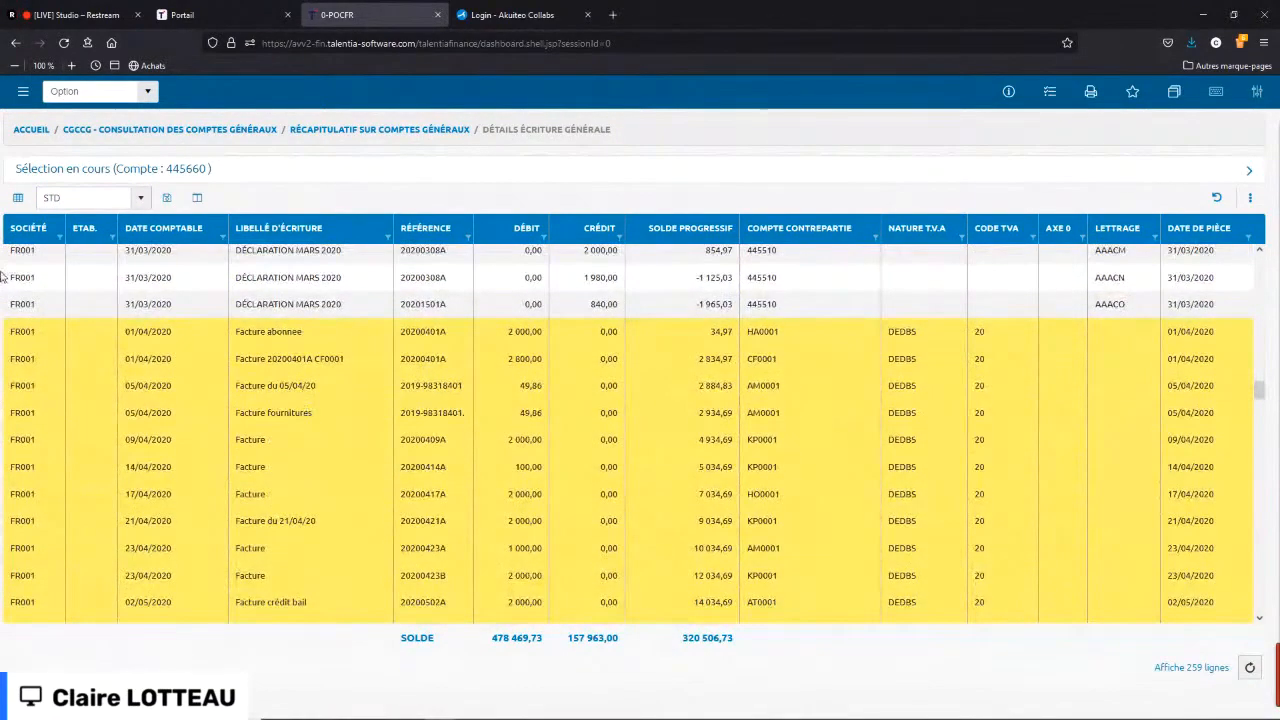
scroll(219, 445, "up", 10)
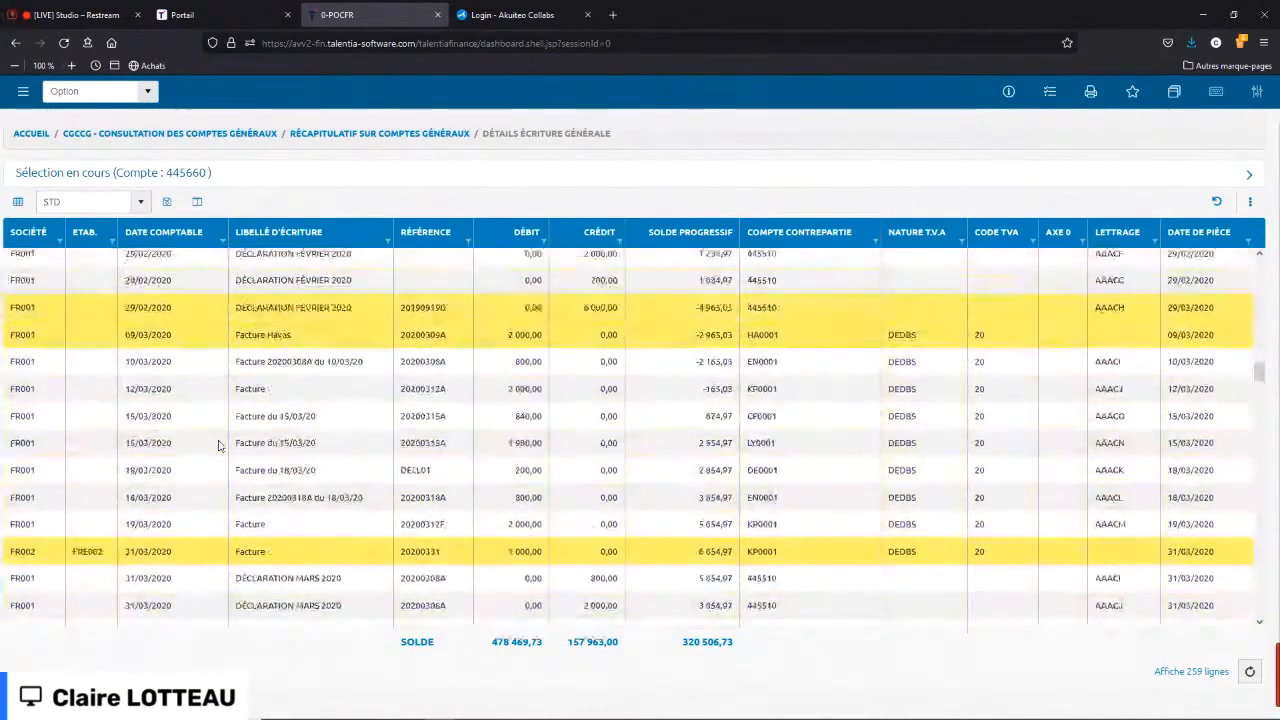
scroll(219, 445, "up", 10)
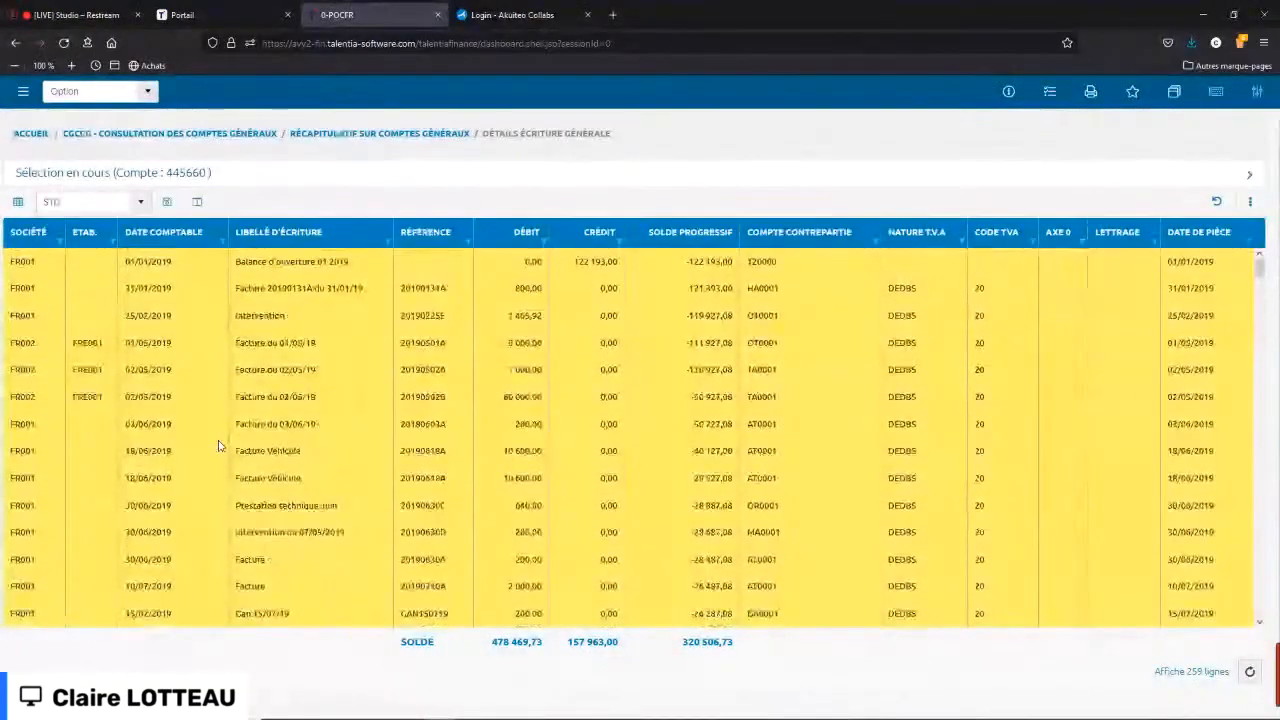
- Filter the Libellé d'écriture column with the operator Contient and the text "hicu"
left_click(387, 244)
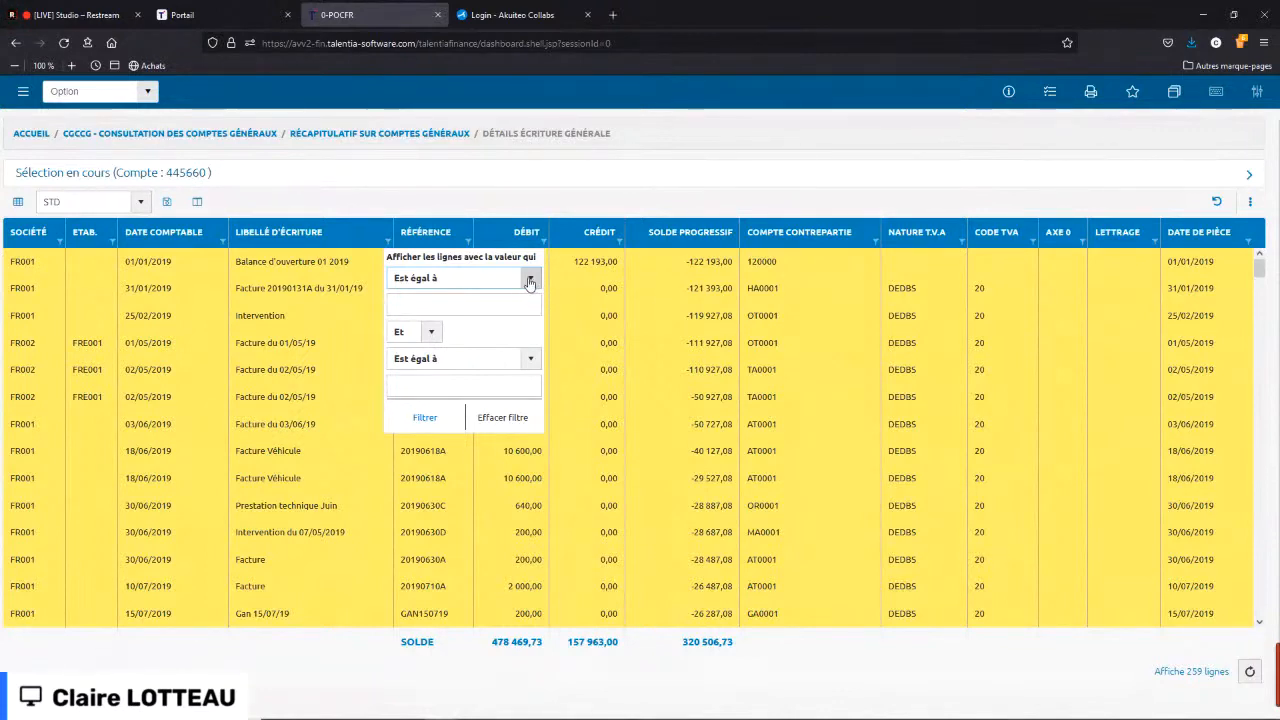
left_click(530, 282)
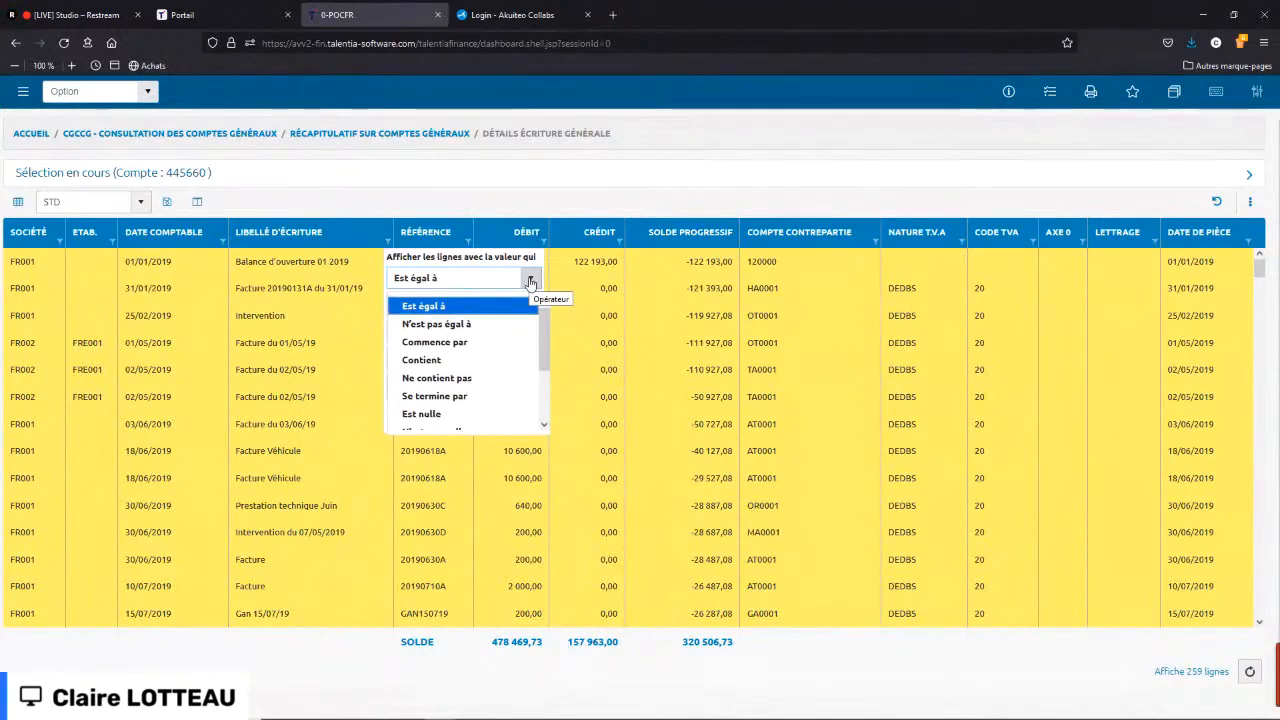
left_click(455, 362)
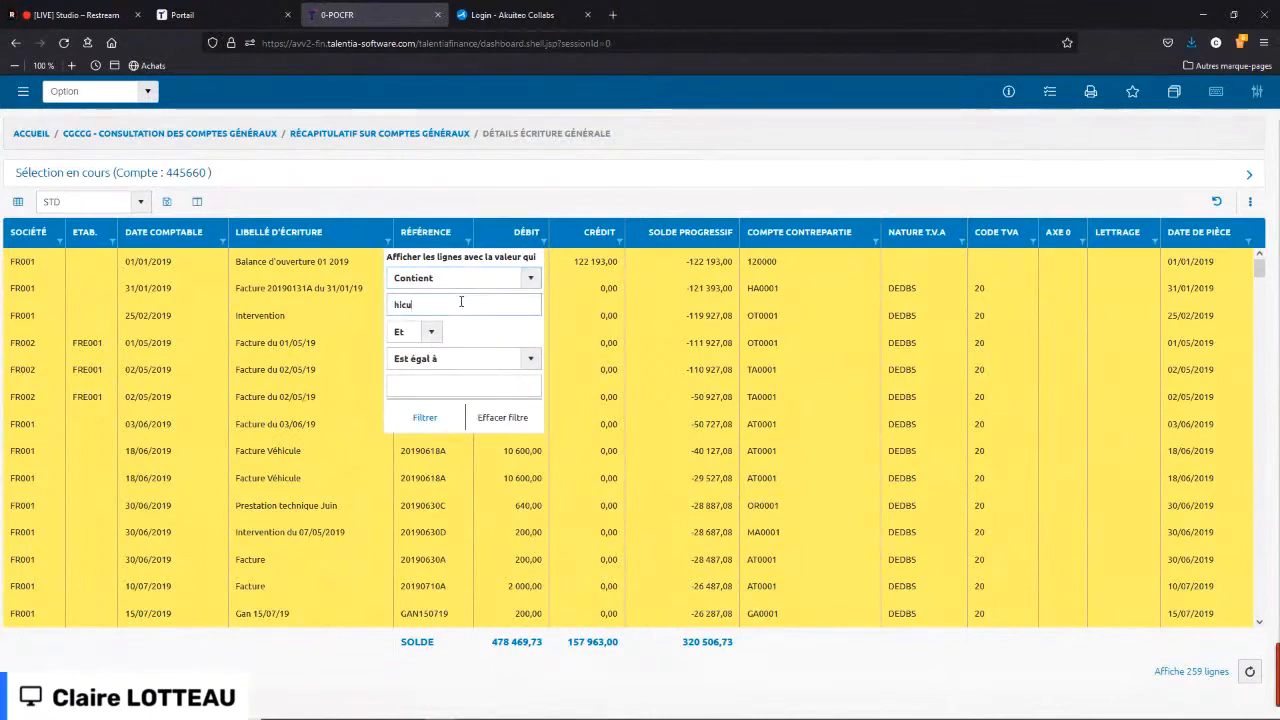
key("BackSpace")
type("u")
key("Return")
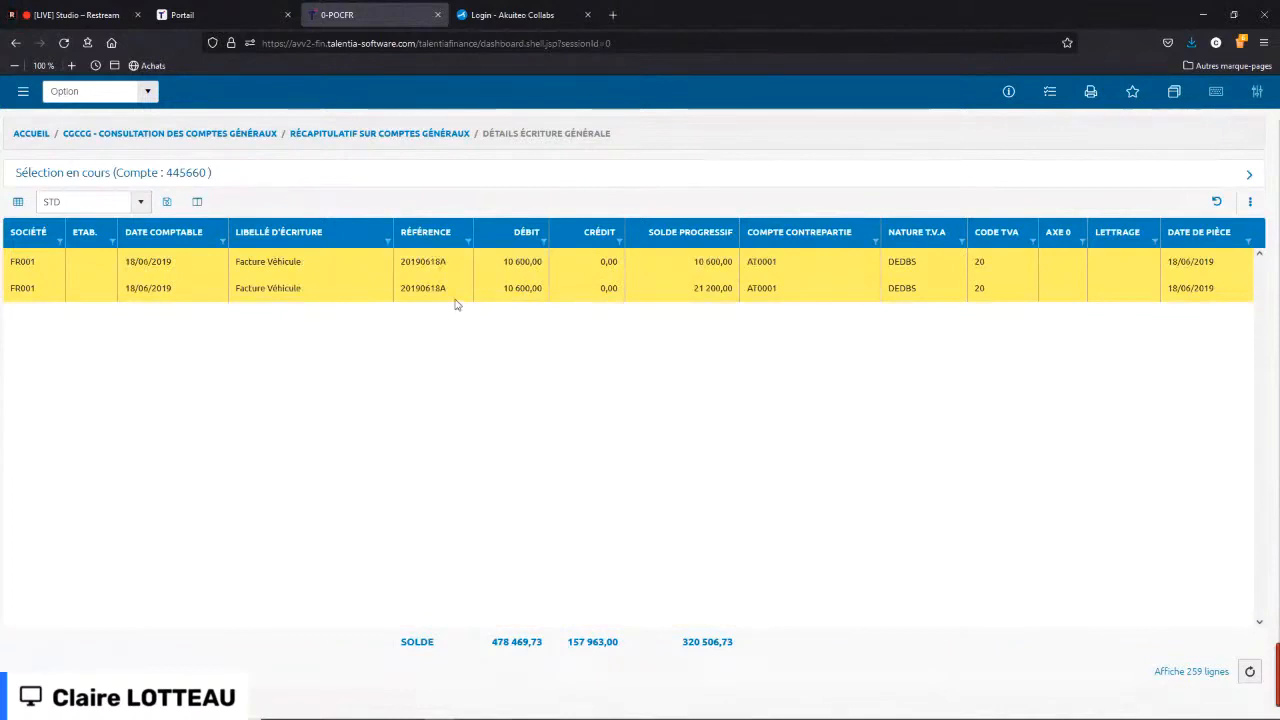
- Clear the filter on the Libellé d'écriture column and review the full list of entries
left_click(387, 242)
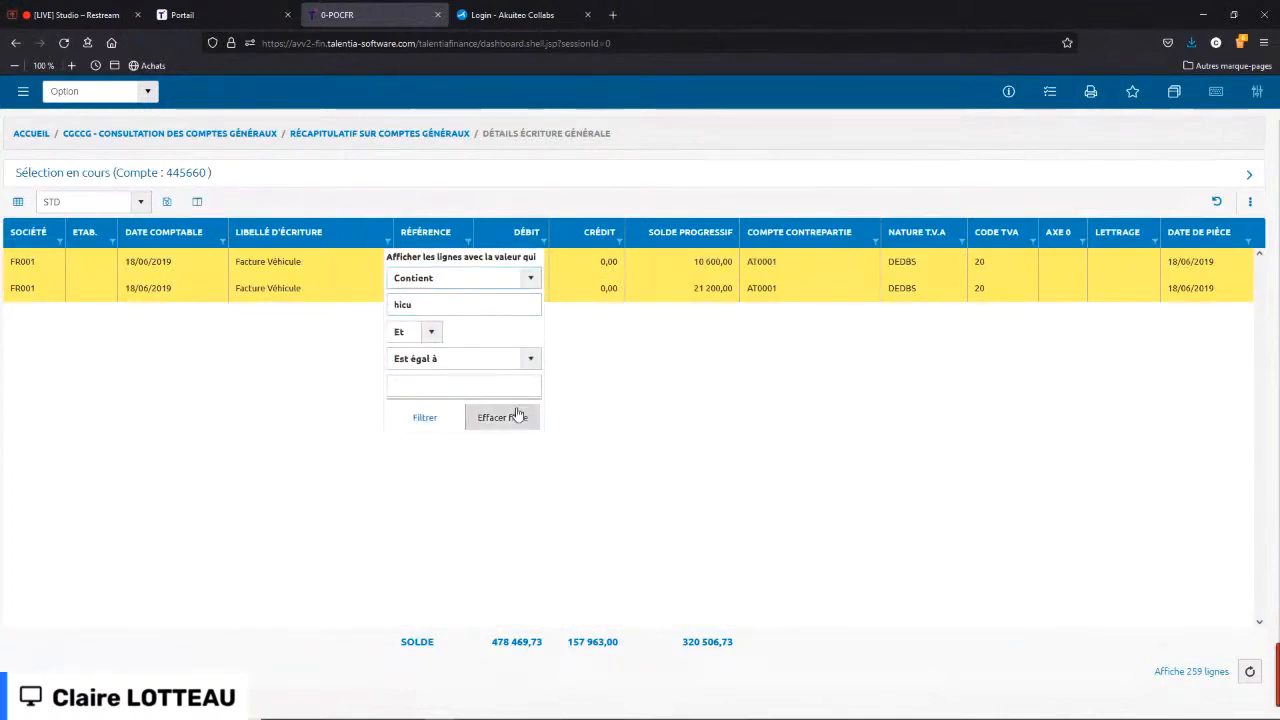
left_click(505, 418)
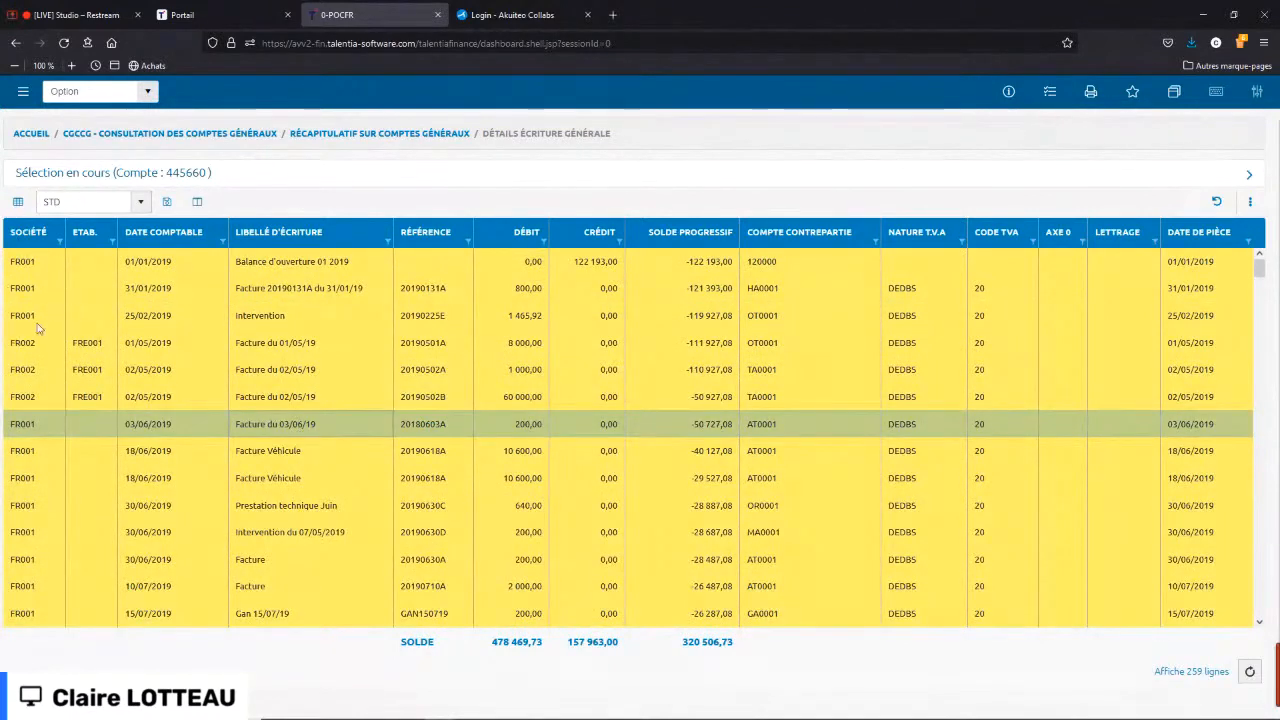
left_click_drag(40, 263, 58, 688)
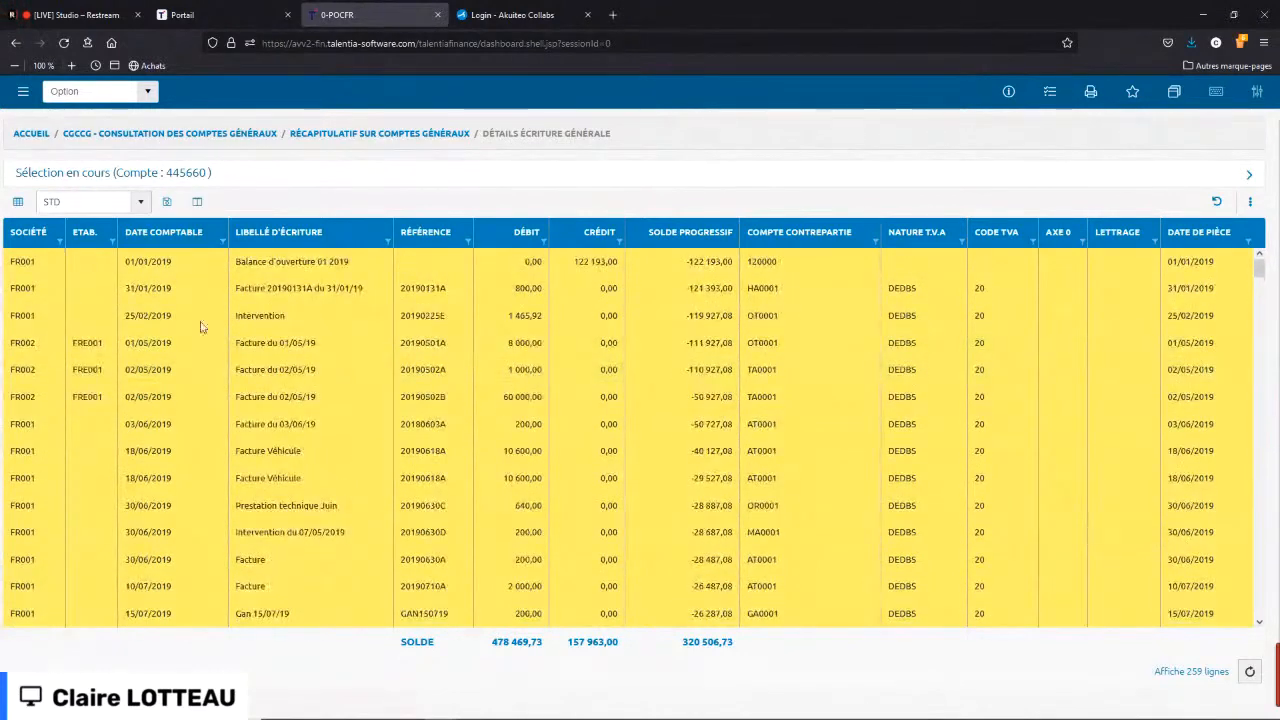
left_click(146, 317)
- Return to the general accounts summary and open the entry details of account 613500, Locations mobilières
left_click(398, 137)
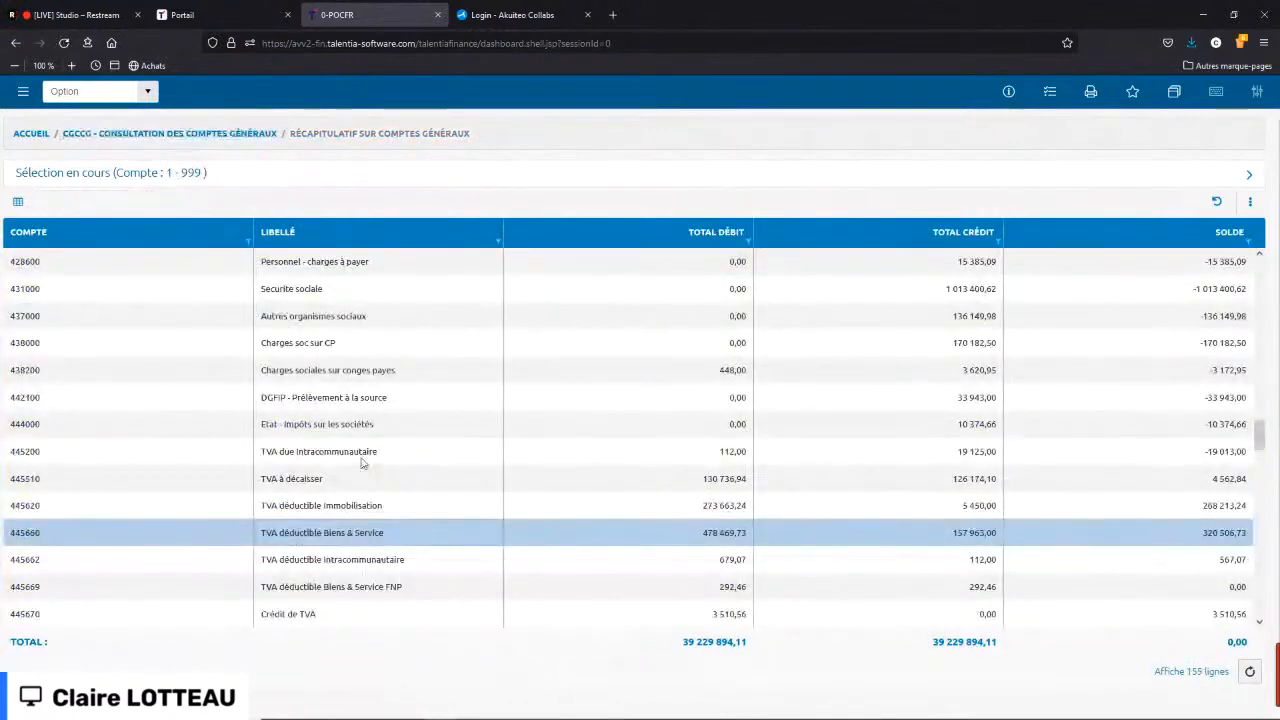
scroll(380, 460, "down", 5)
scroll(363, 464, "down", 4)
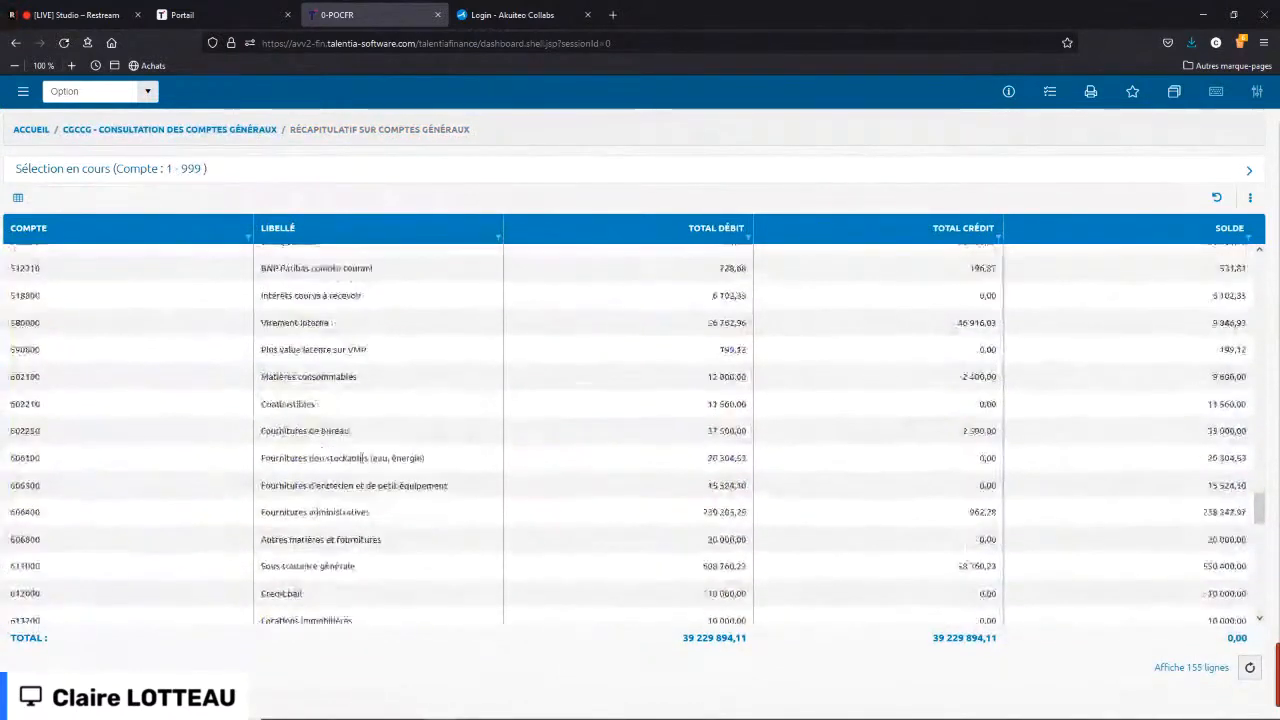
scroll(386, 536, "down", 2)
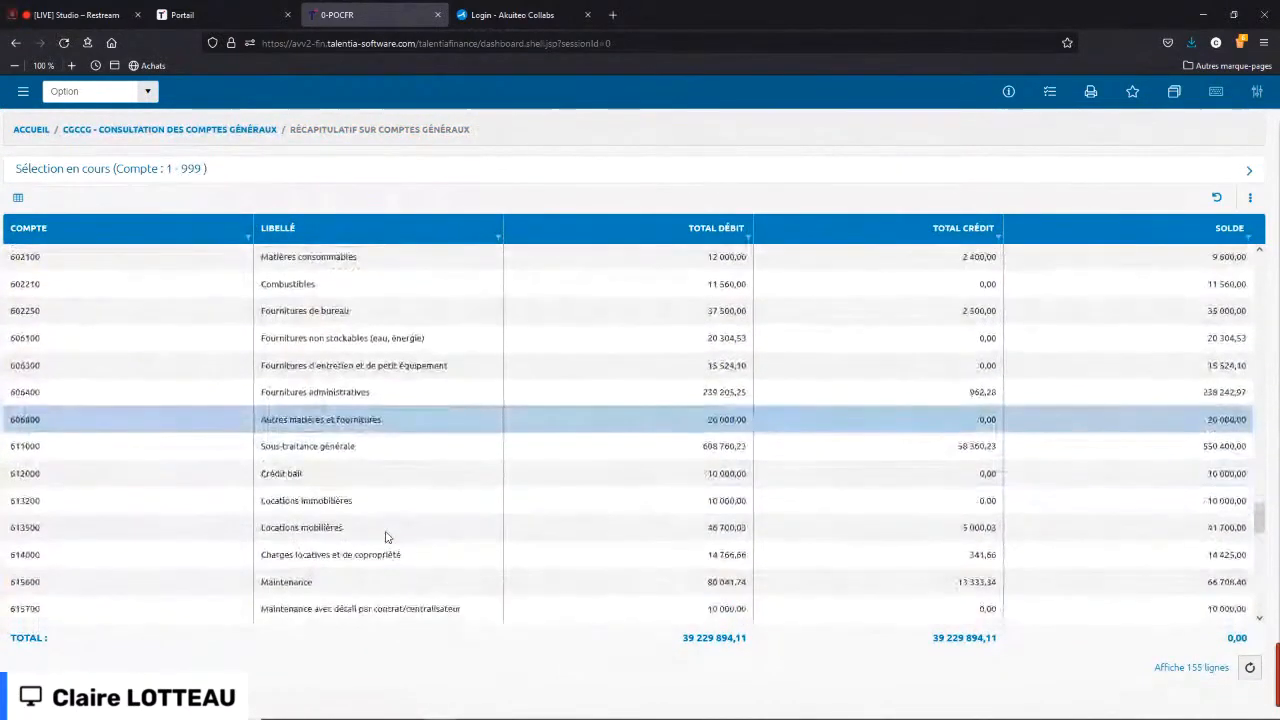
double_click(384, 533)
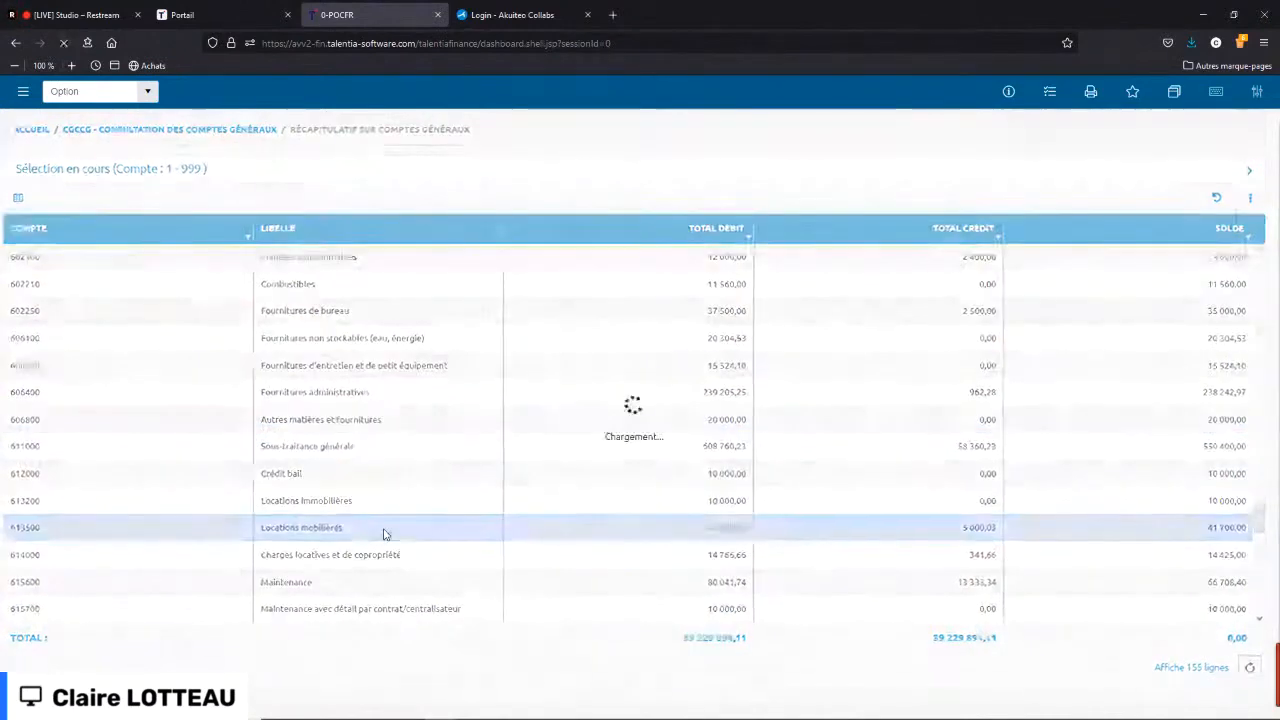
- Open the list of attachments for the Facture location parking entry
left_click(330, 286)
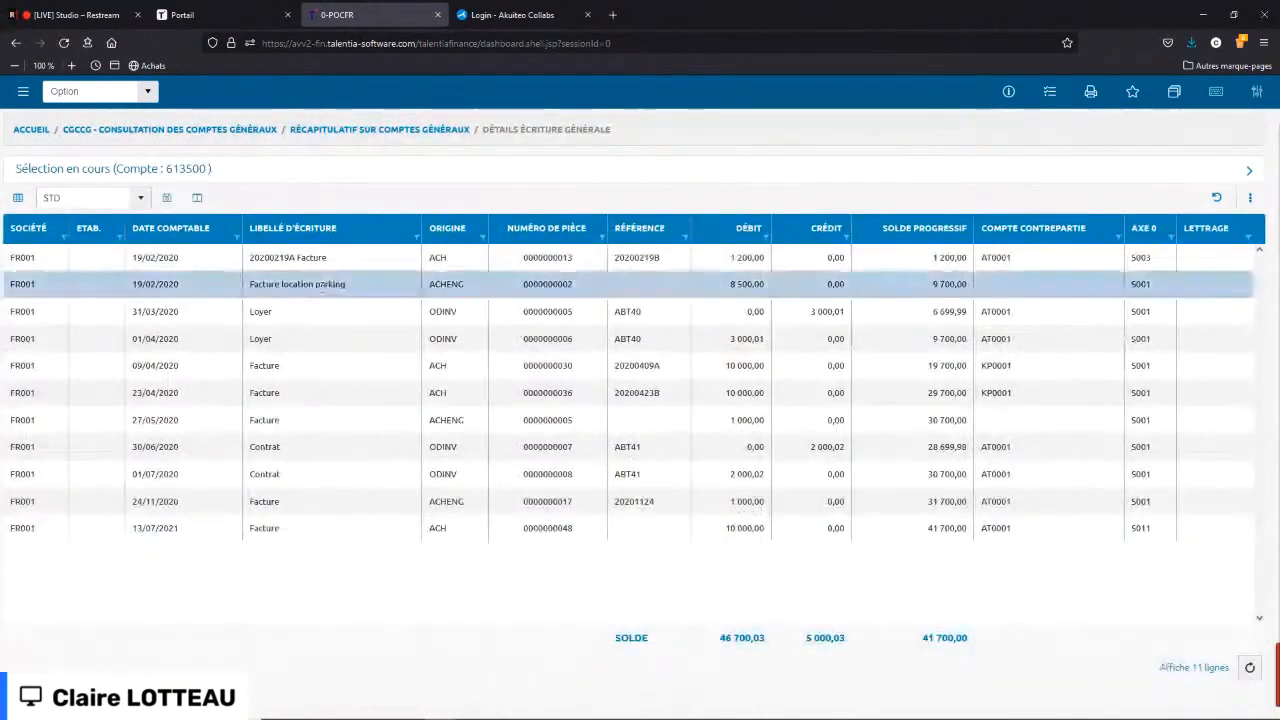
right_click(328, 290)
left_click(401, 372)
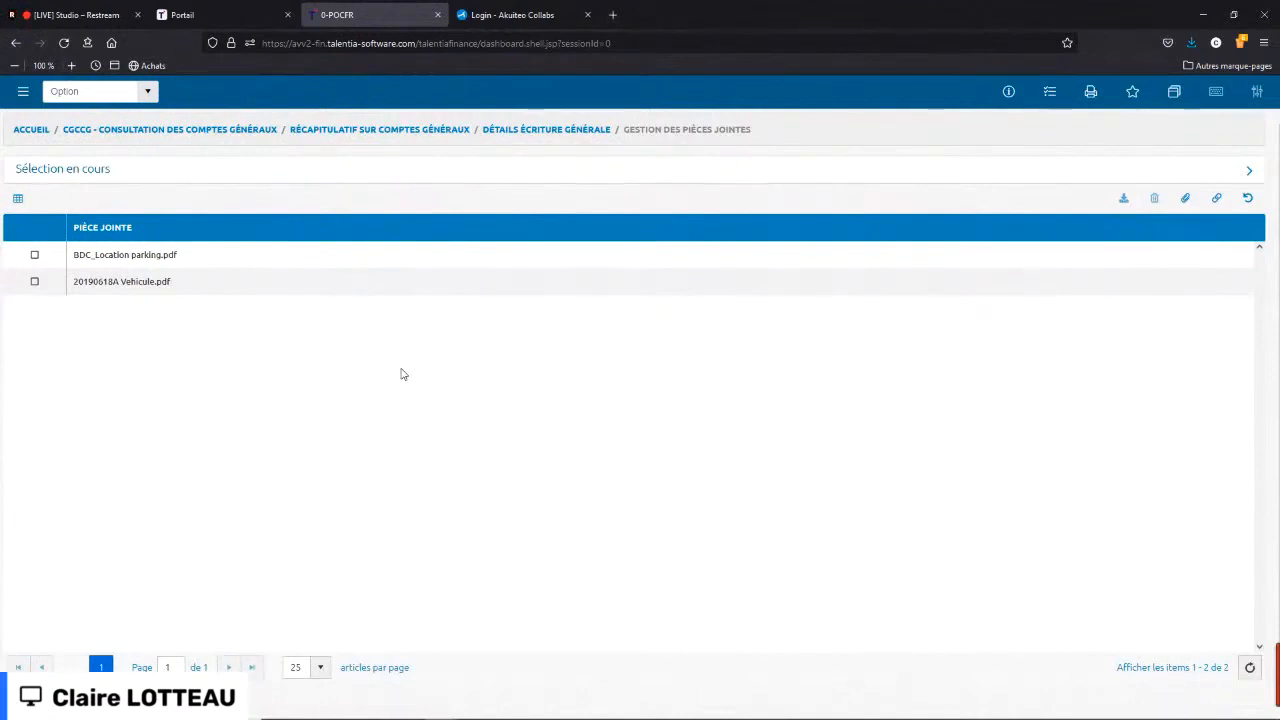
- Download and open the 20190618A Vehicule.pdf attachment, enlarge the invoice view by collapsing the tools area, and close the document
left_click(286, 288)
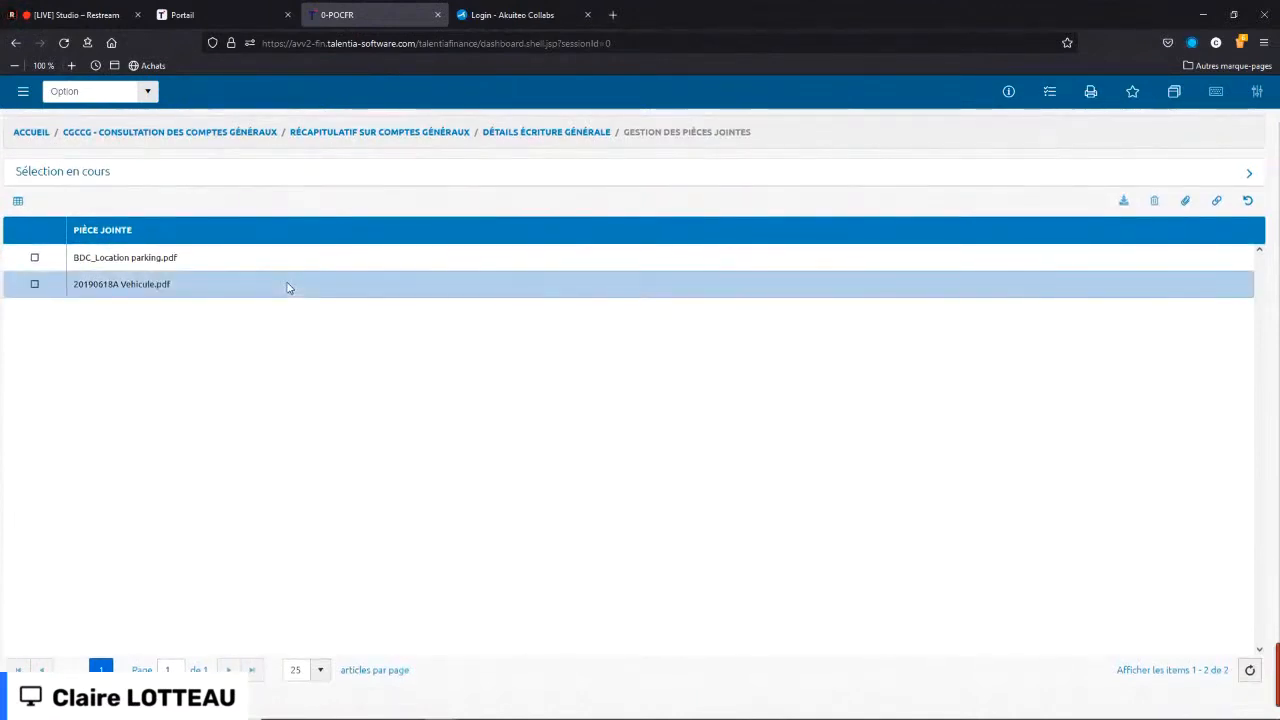
left_click(1191, 42)
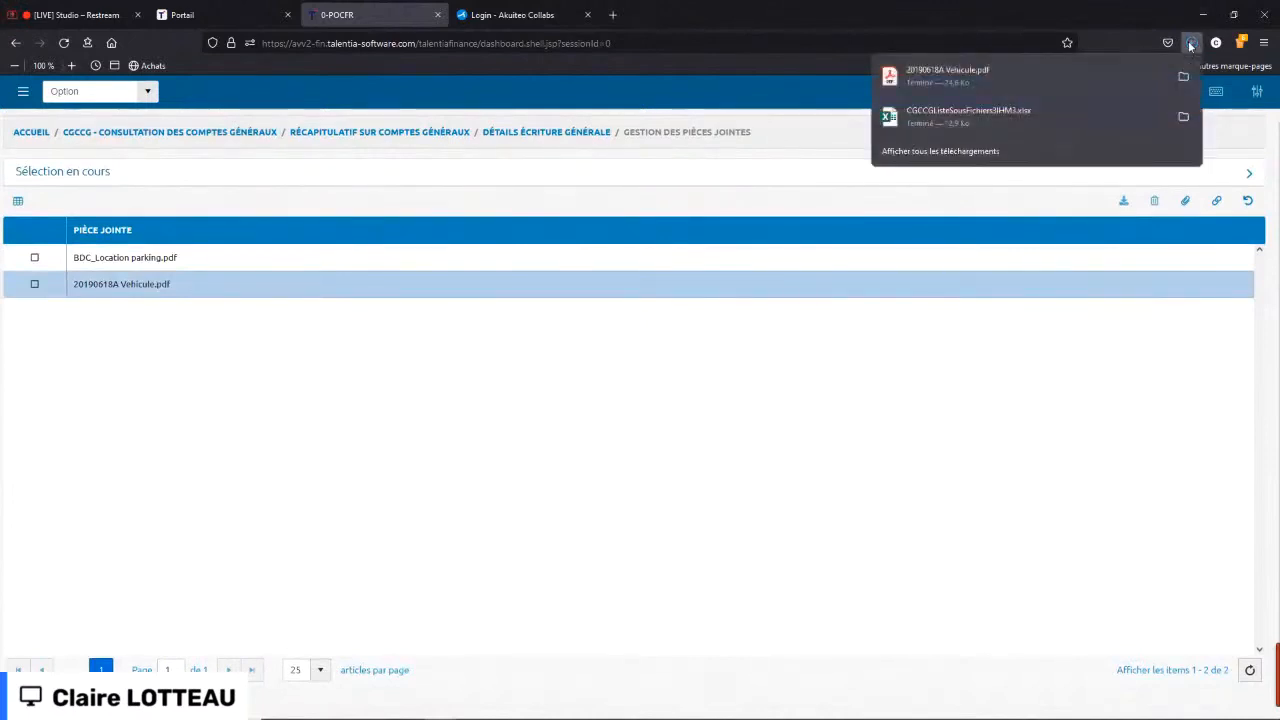
left_click(1074, 74)
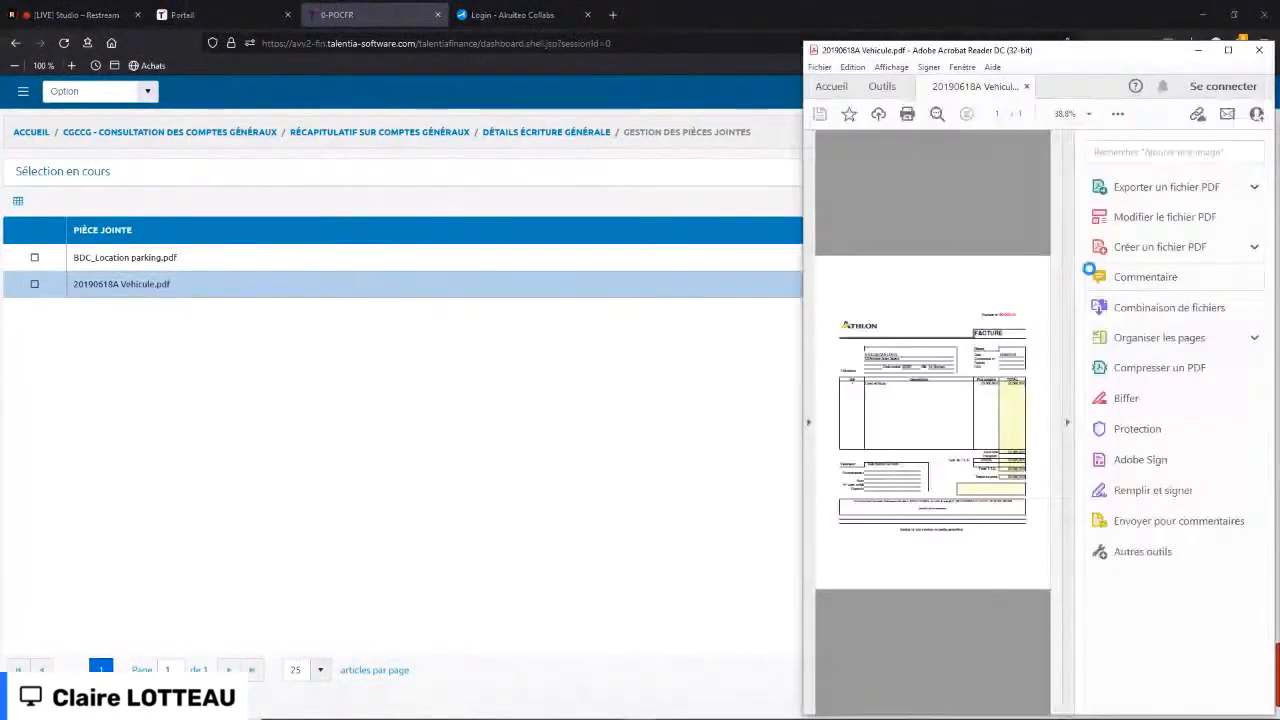
left_click(1066, 419)
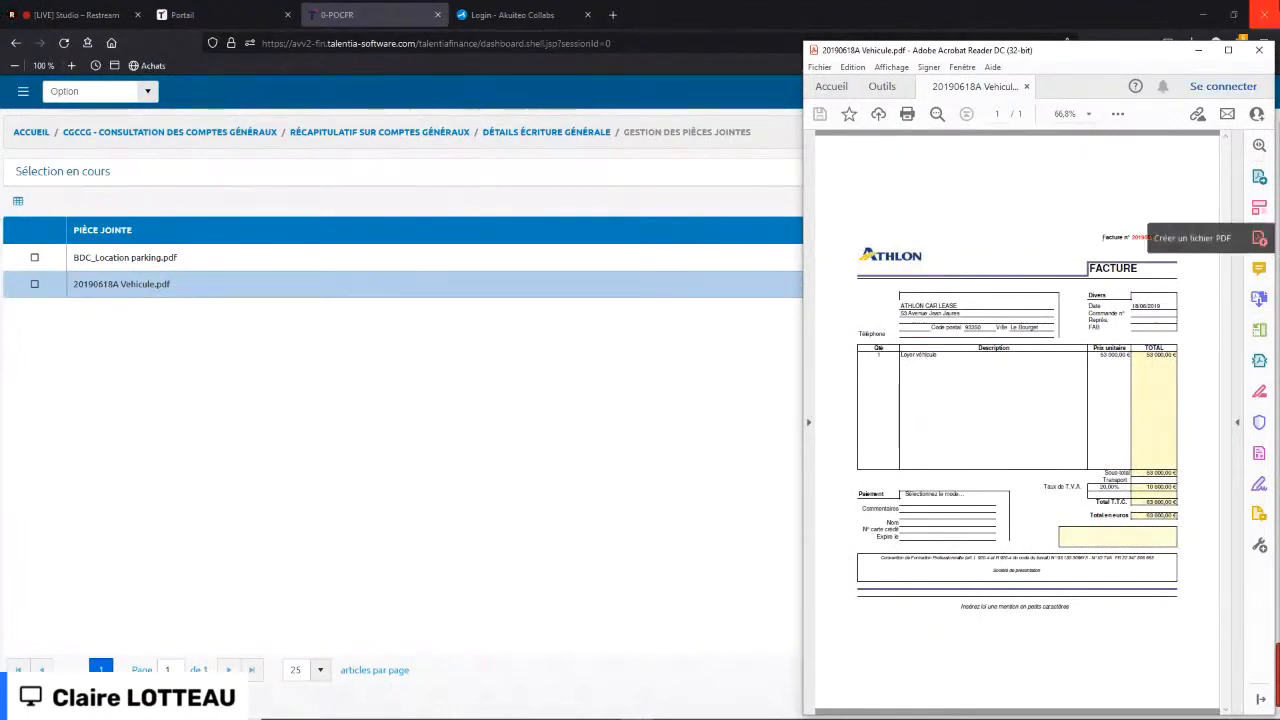
left_click(1260, 55)
left_click(205, 260)
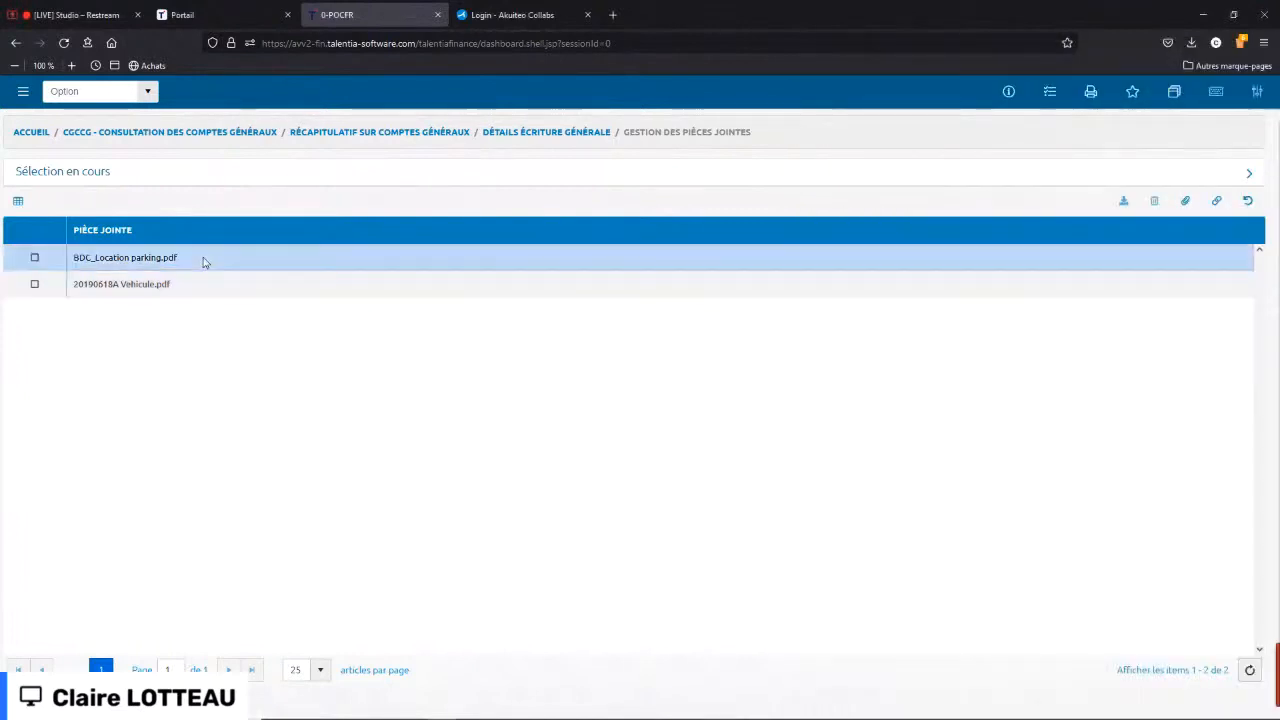
- Return to the entry details and view all accounting lines of the Facture location parking document
left_click(498, 137)
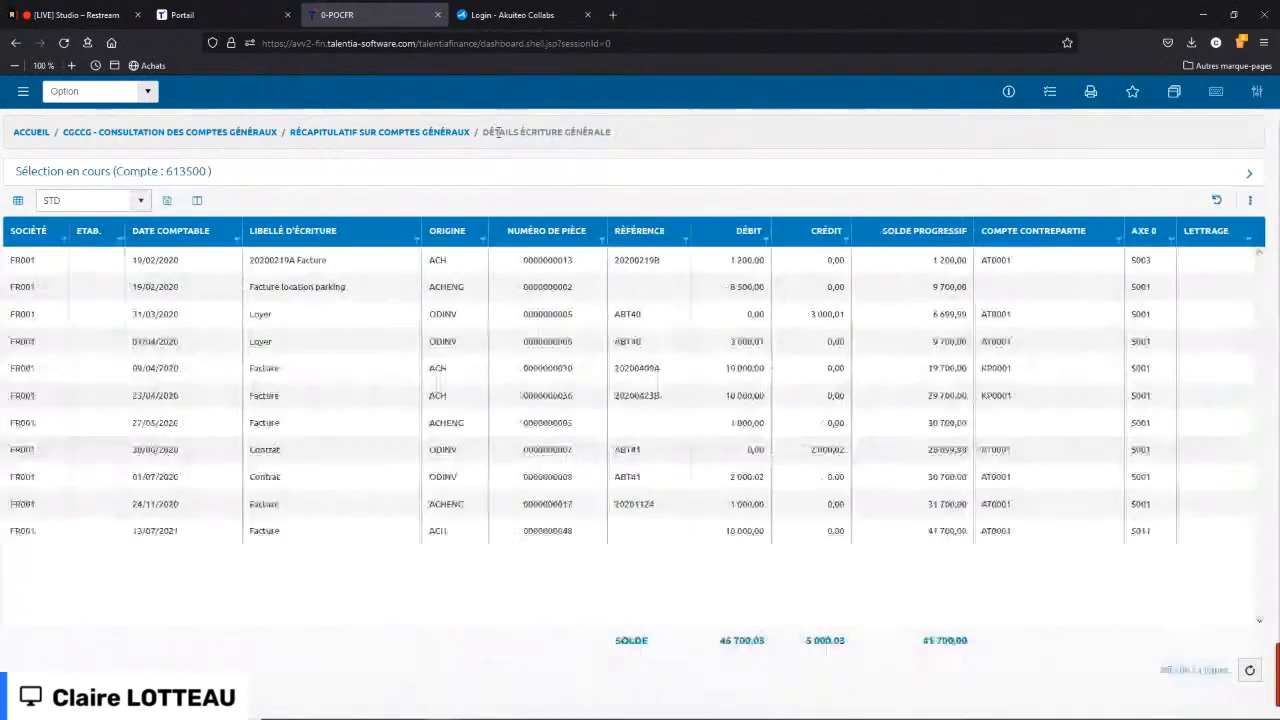
right_click(364, 291)
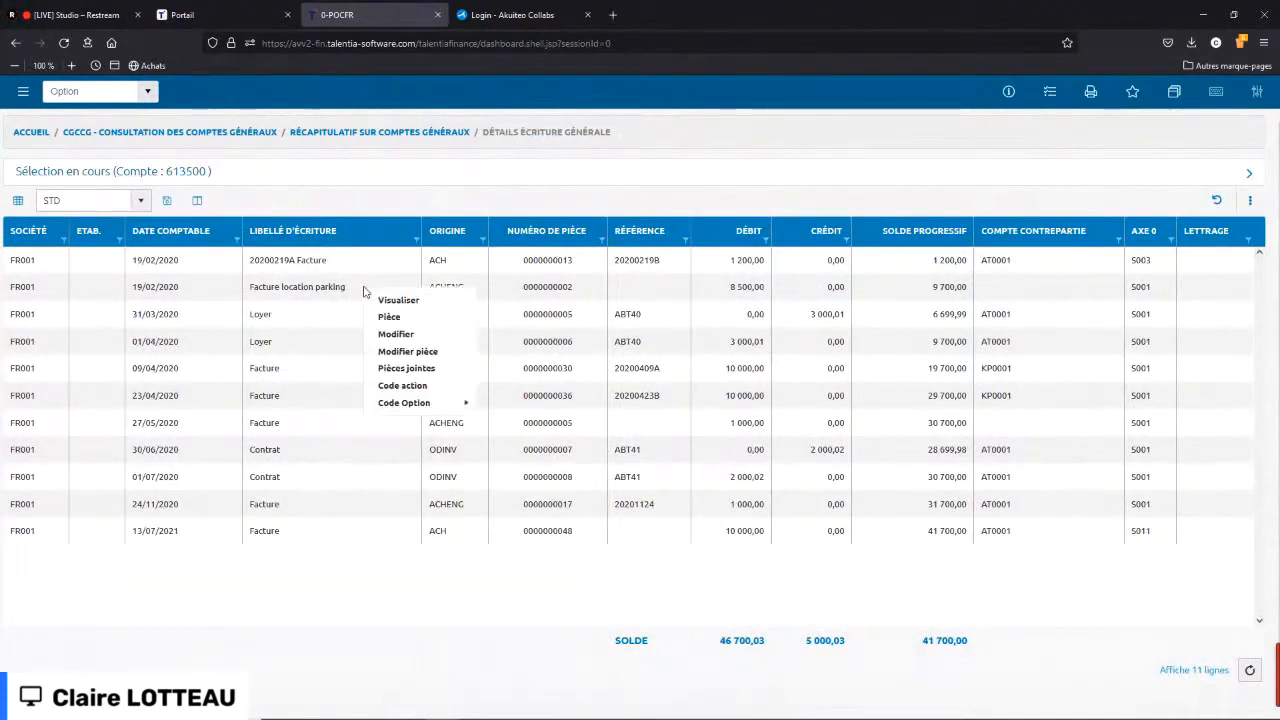
left_click(415, 317)
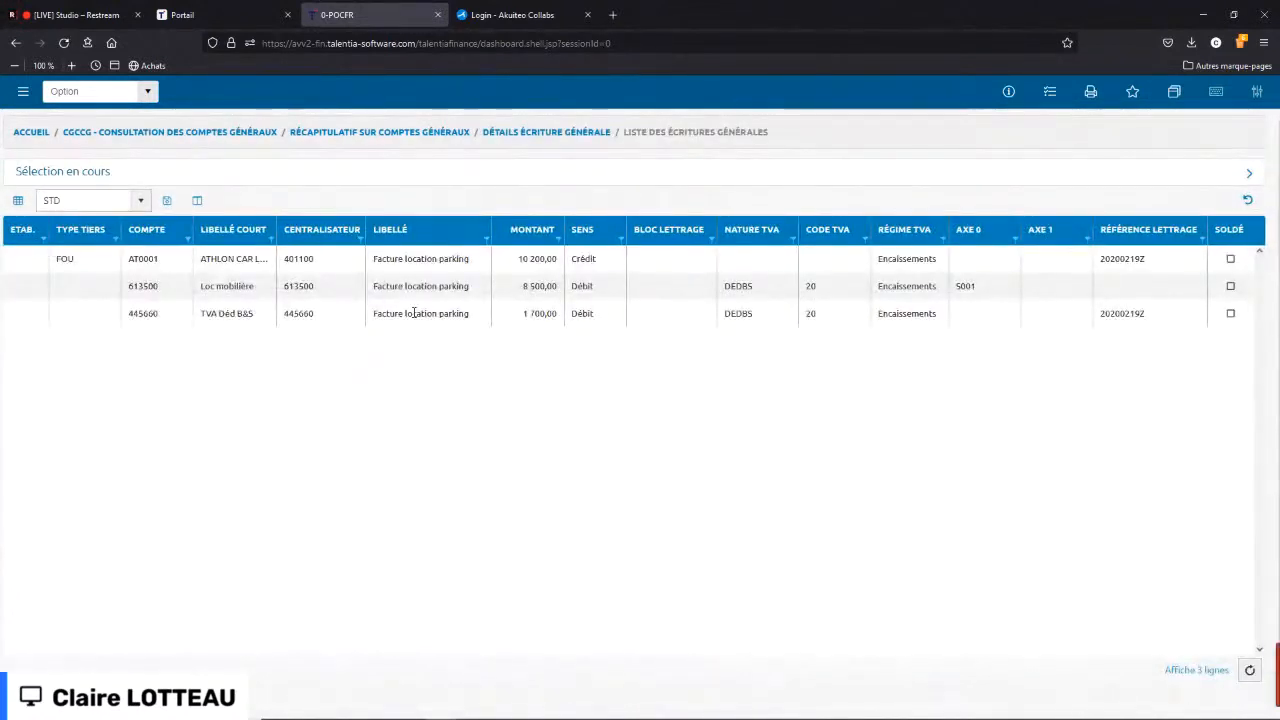
- Open the revision of the 613500 Loc mobilière line and drill into its expense to see the revision path
left_click(330, 293)
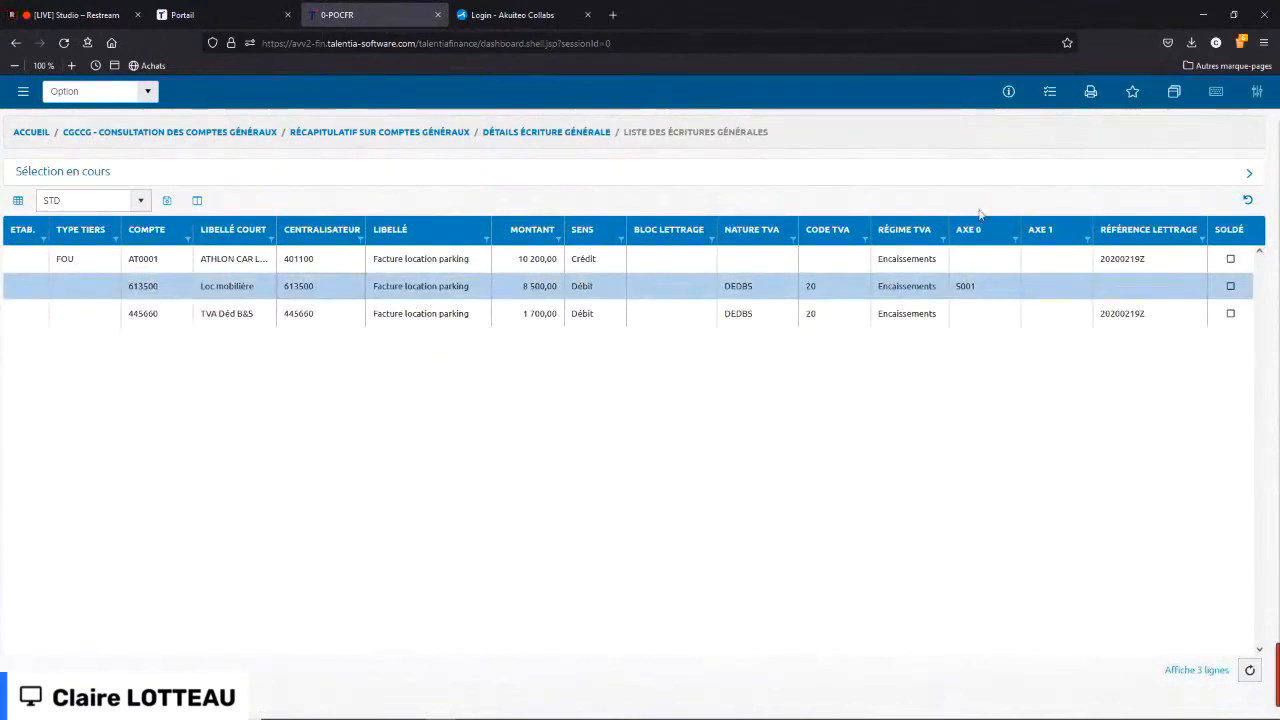
right_click(806, 292)
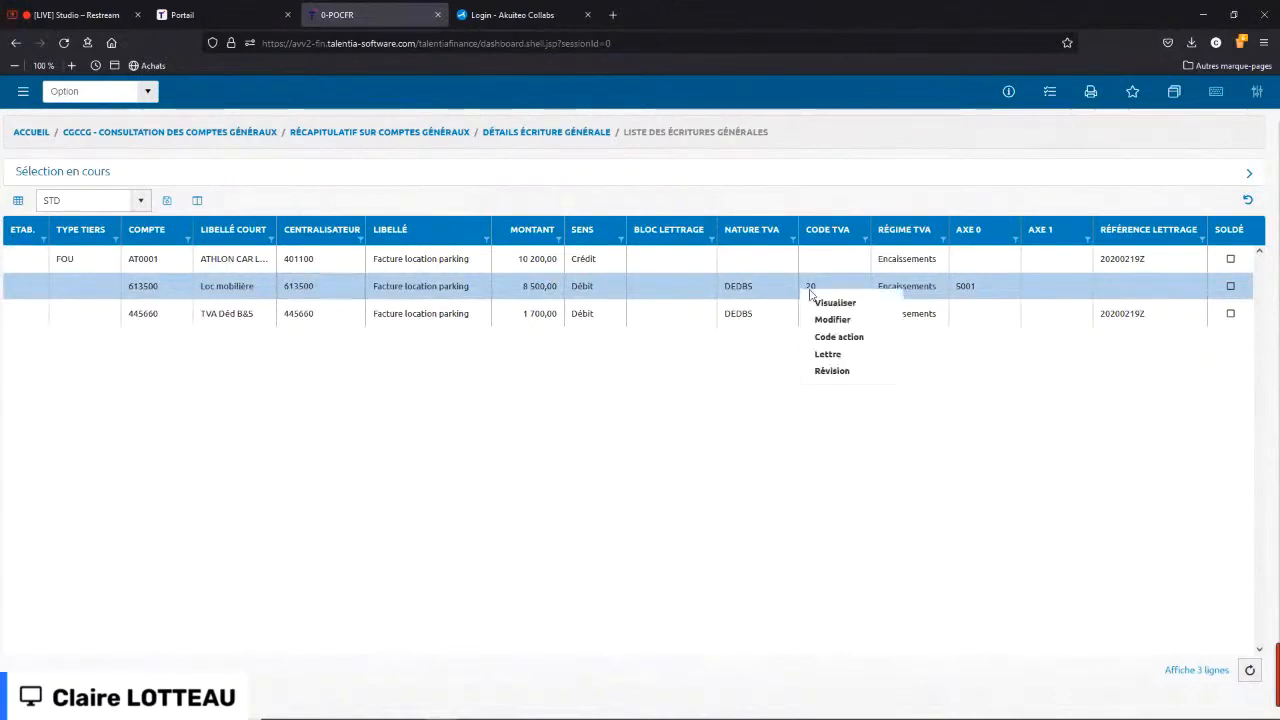
left_click(857, 376)
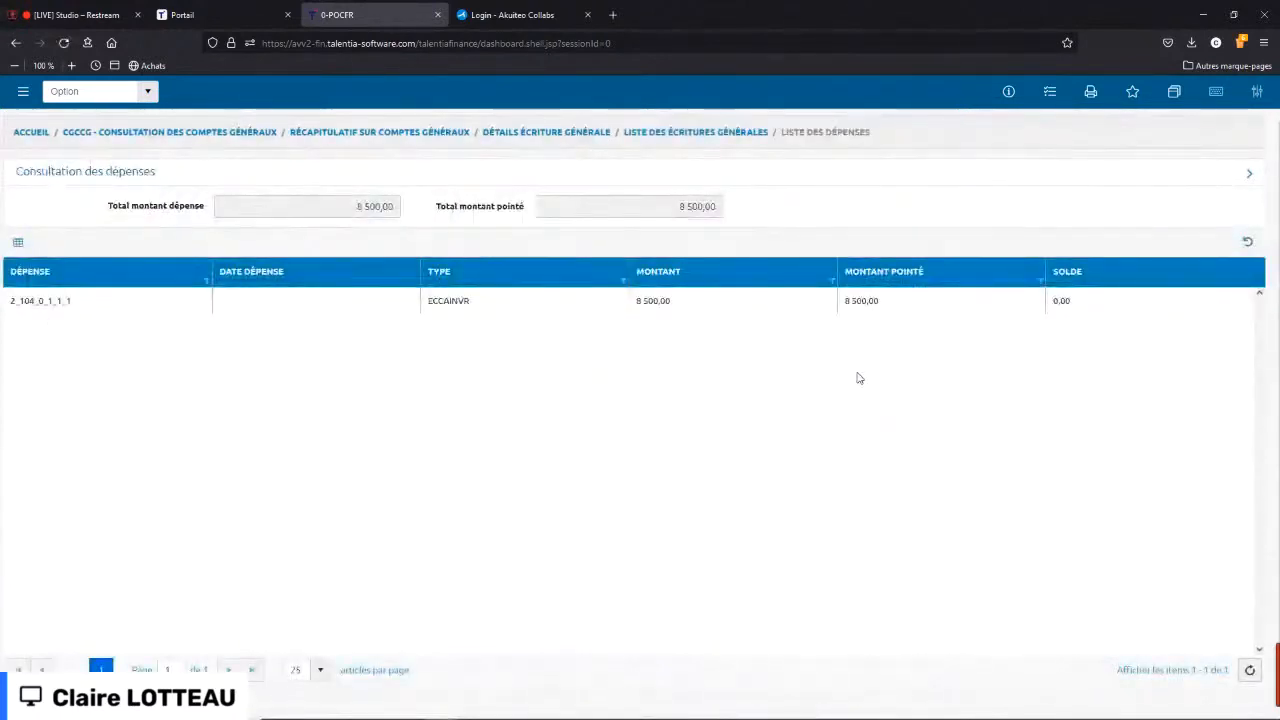
double_click(715, 306)
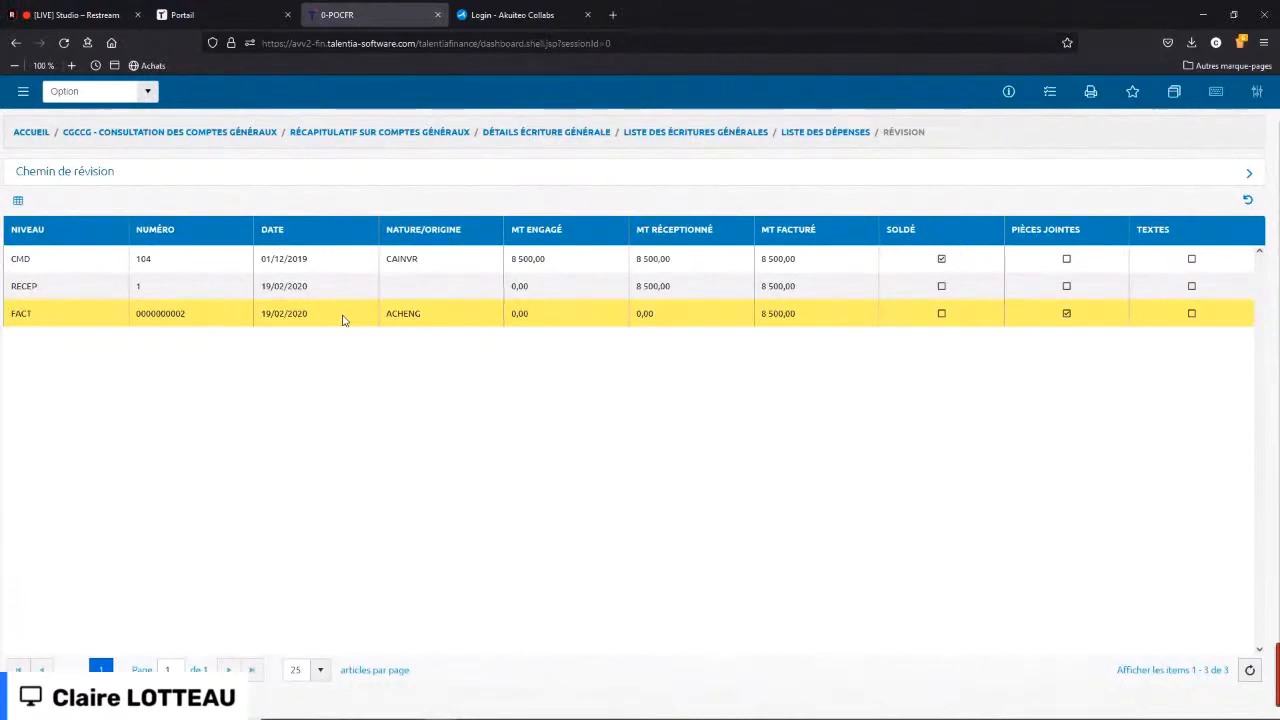
- Examine the order and receipt levels of the revision path, and go back to the list of general entries
left_click(65, 266)
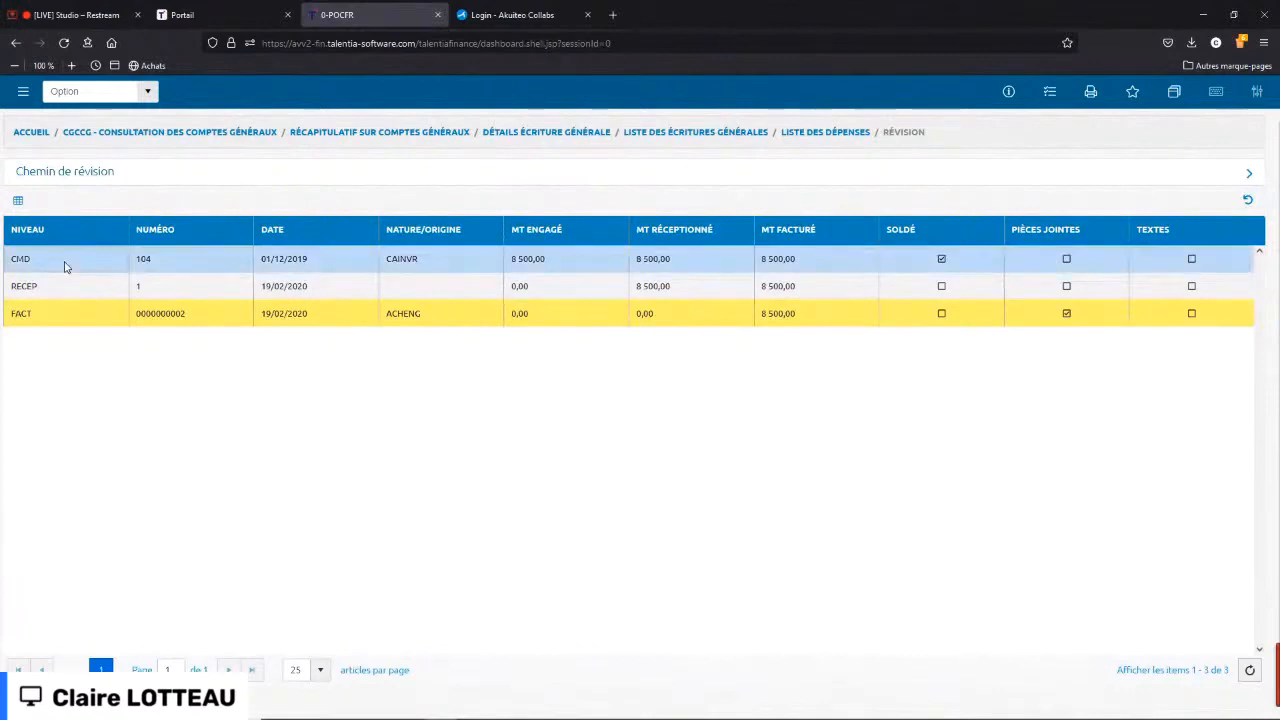
left_click(55, 298)
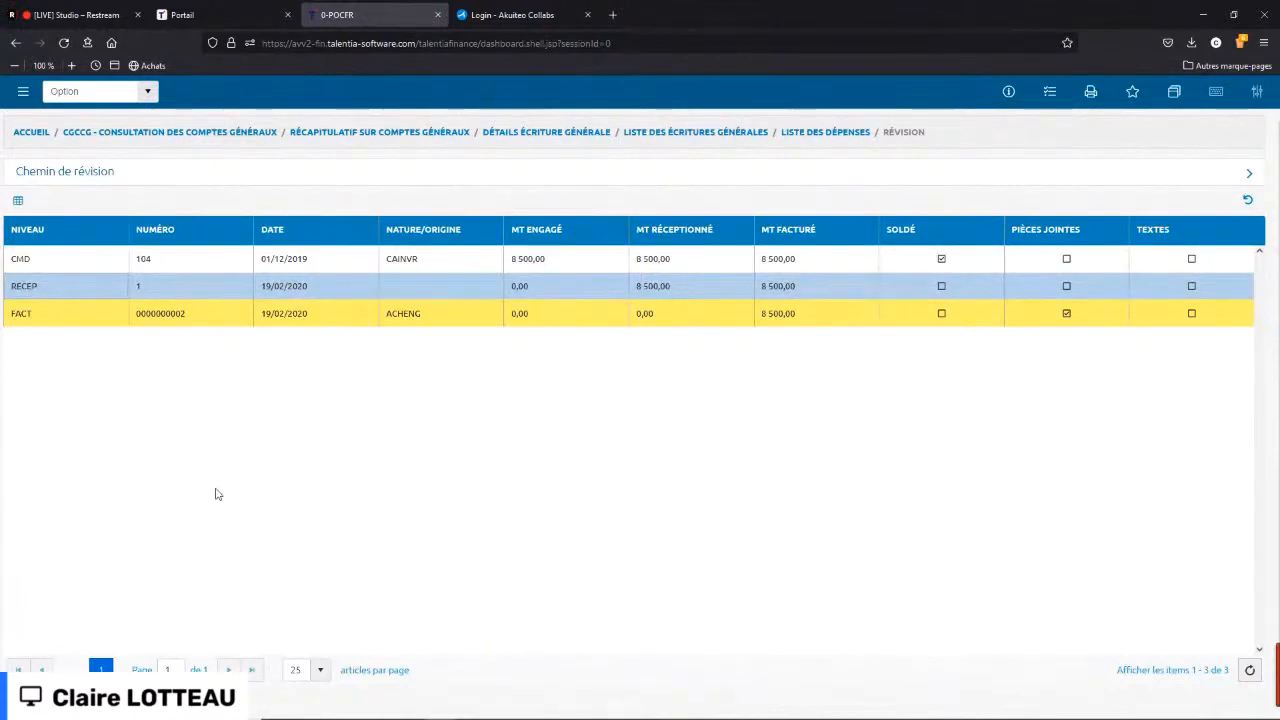
left_click(806, 139)
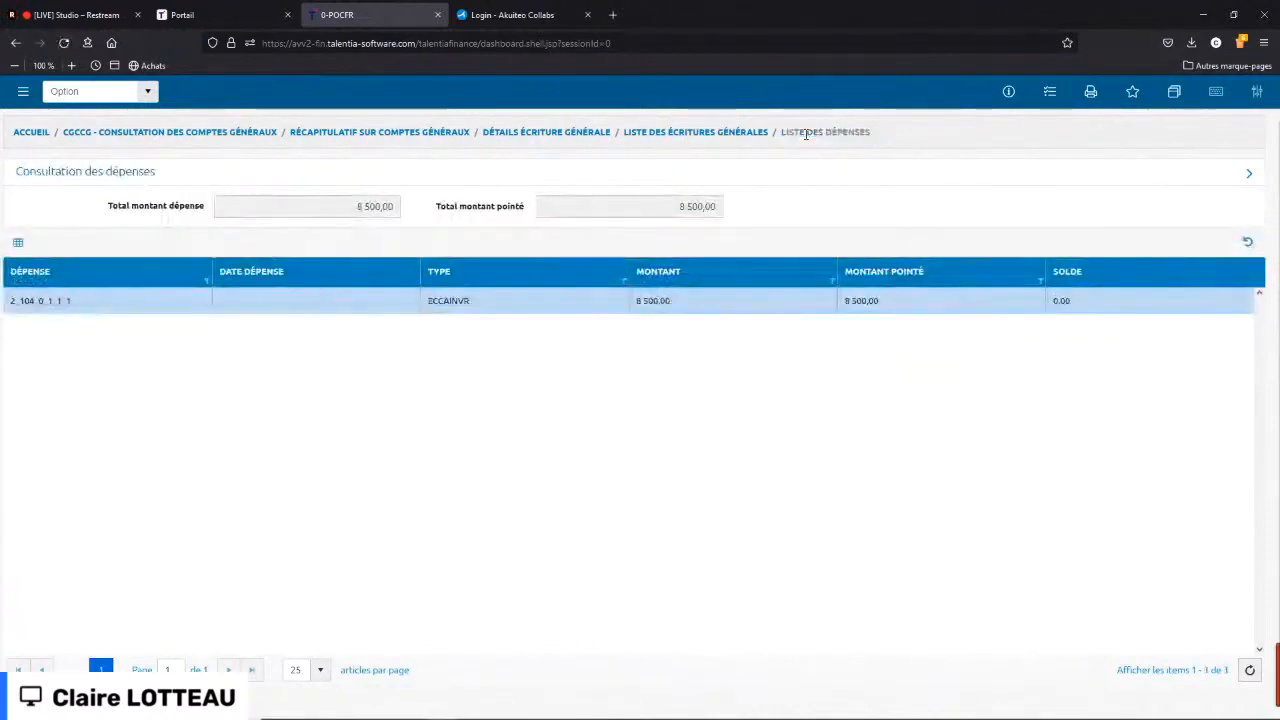
left_click(680, 138)
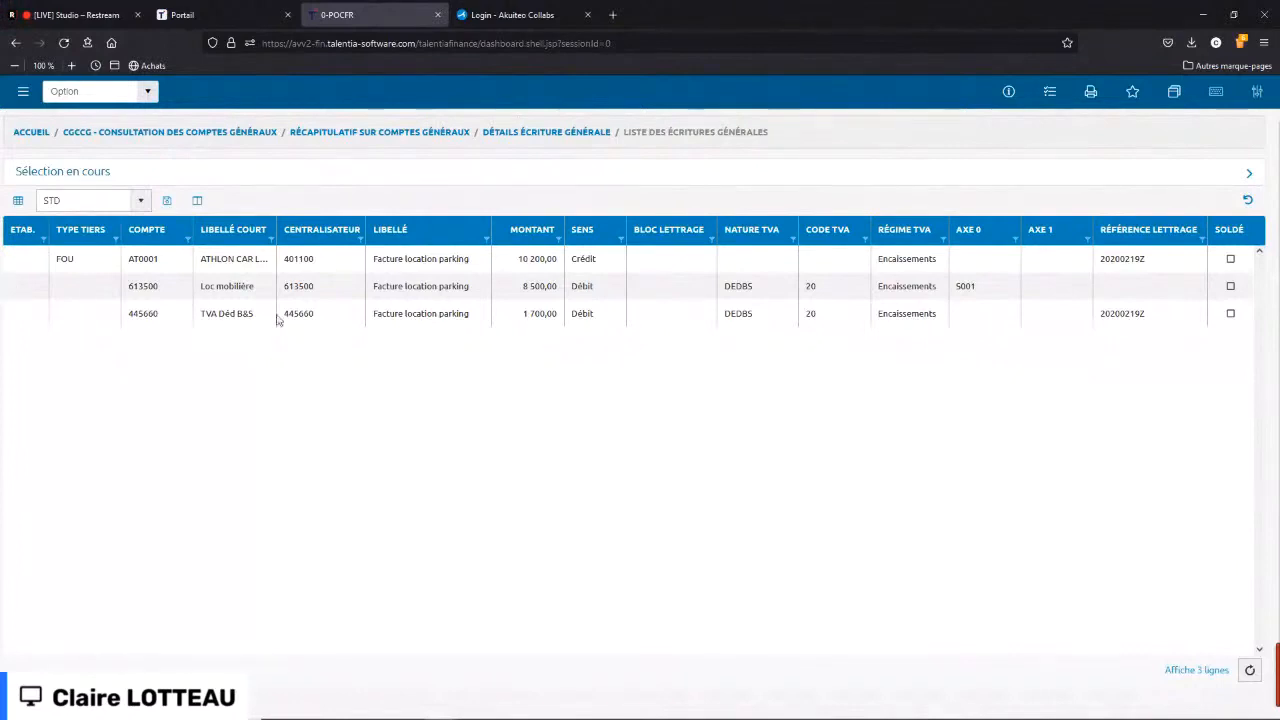
- Return to the home dashboard and open the CGSEE entry form from the Ecritures group
left_click(26, 140)
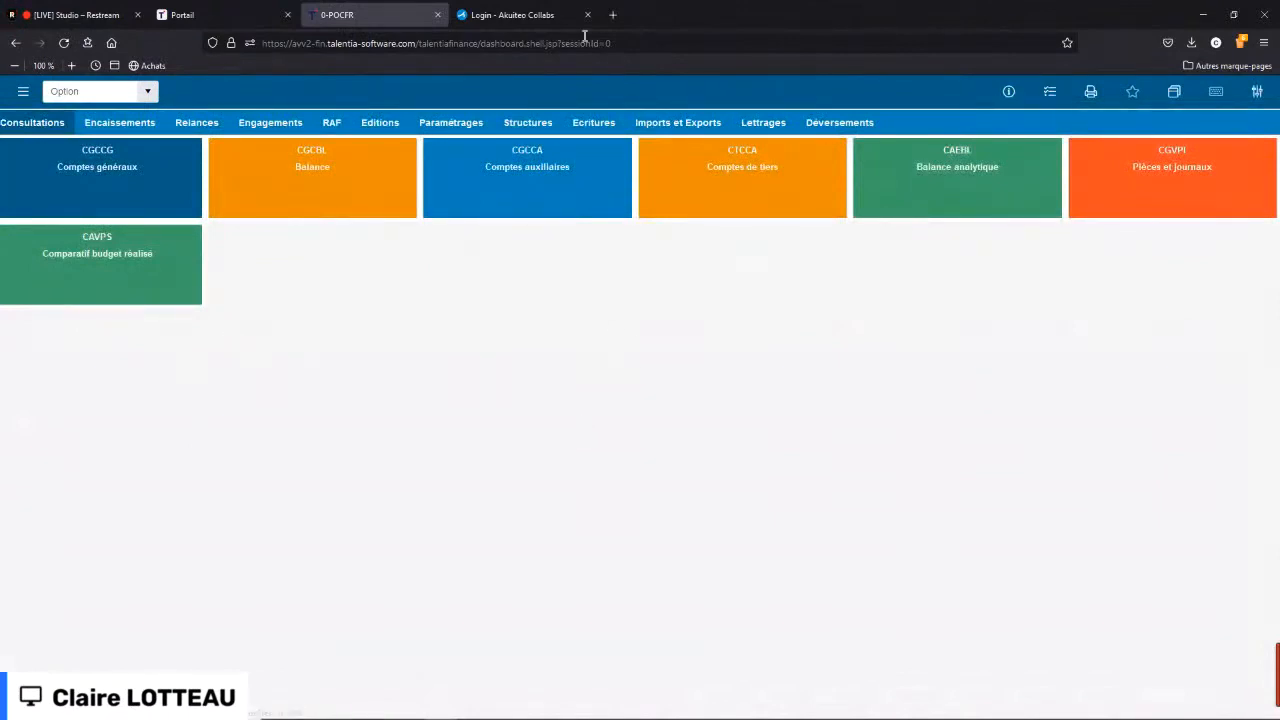
left_click(593, 124)
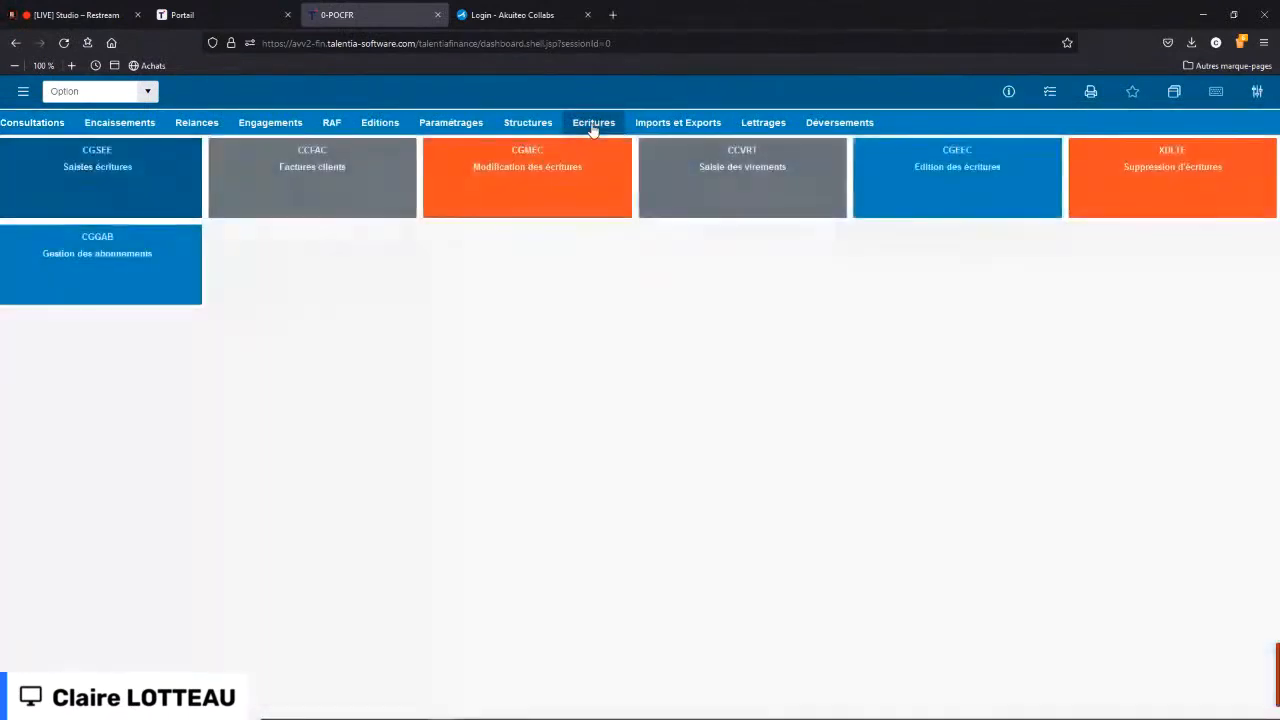
left_click(128, 177)
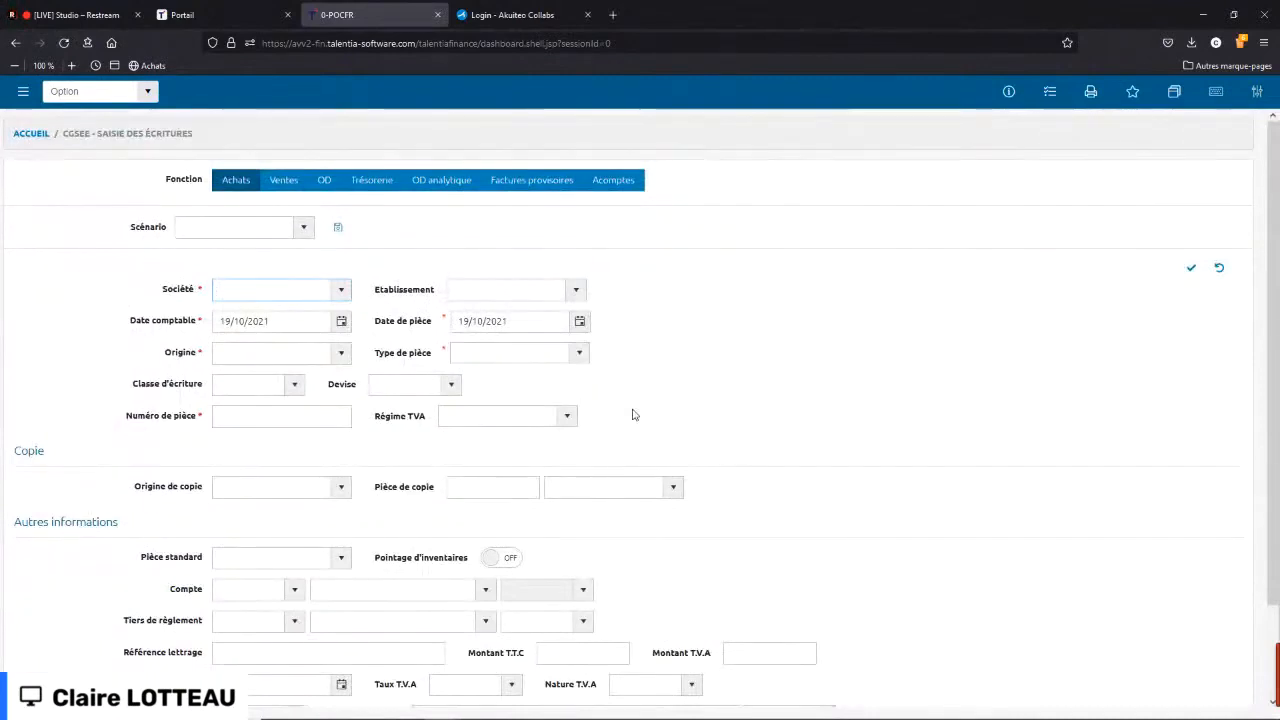
- Set the purchase entry's company to FR001 and its origin to ACH (Achat direct)
type("fr")
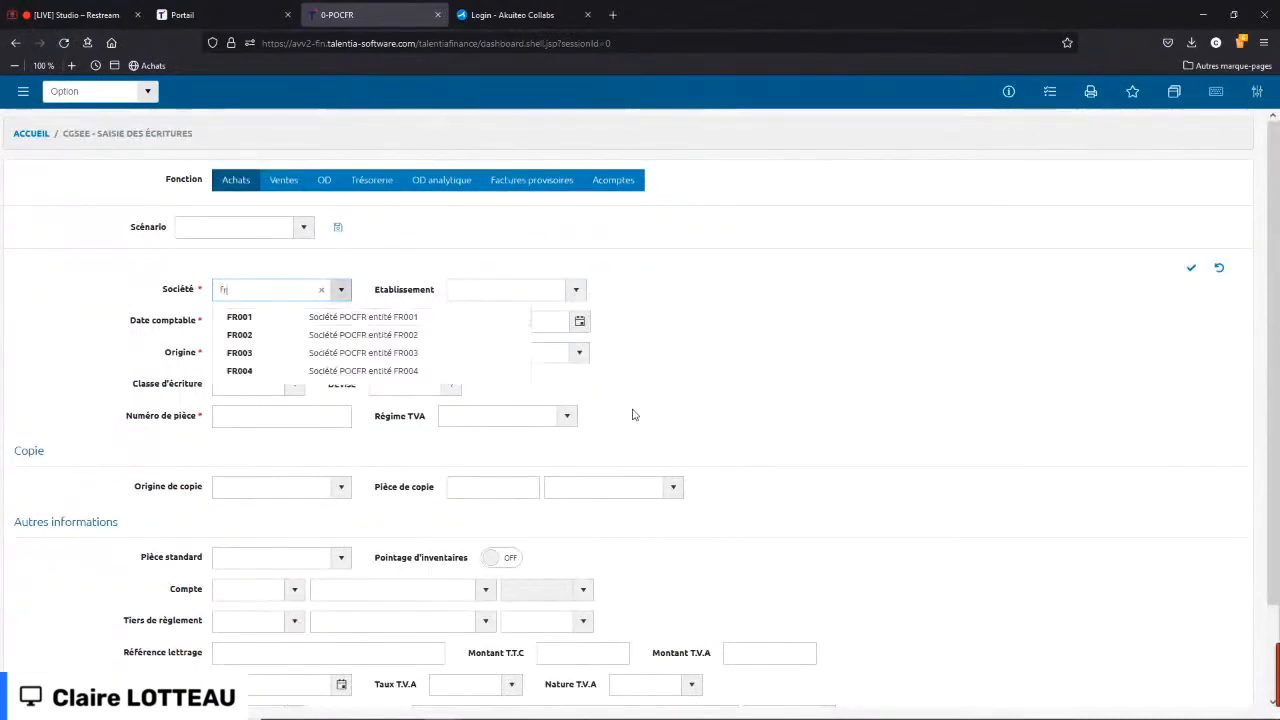
key("Down")
key("Return")
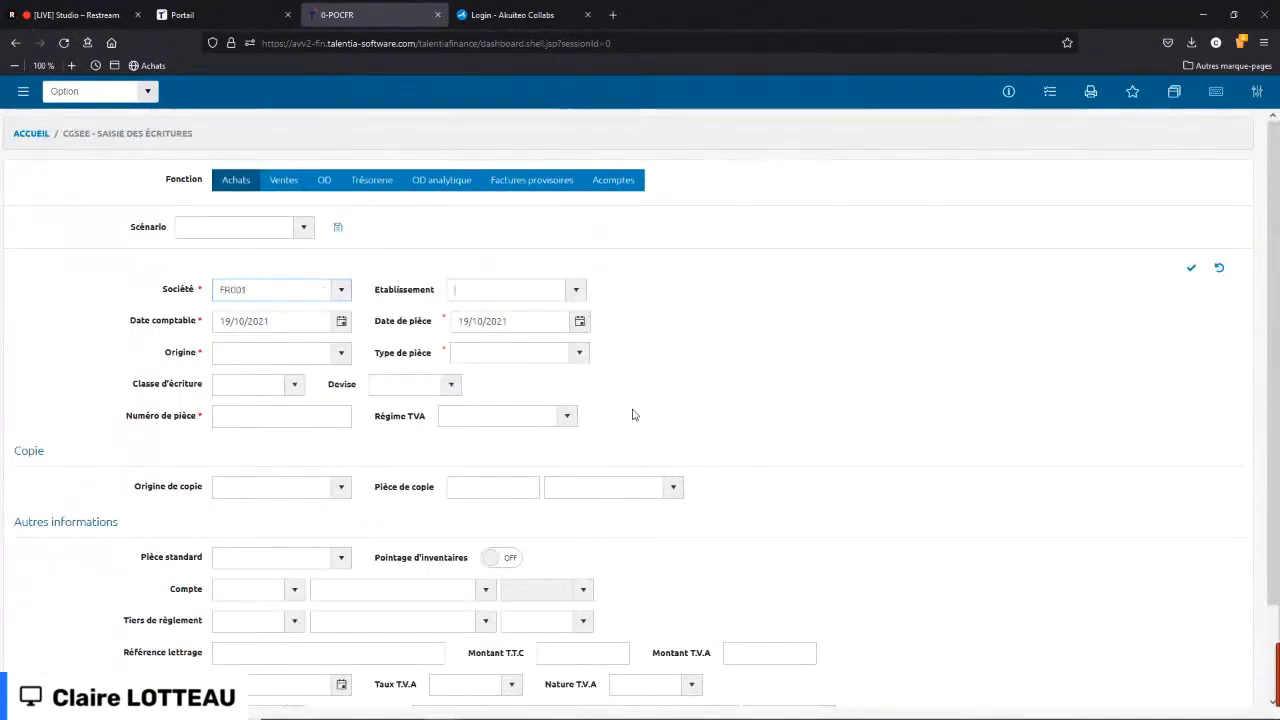
key("Tab")
key("Tab")
key("Tab")
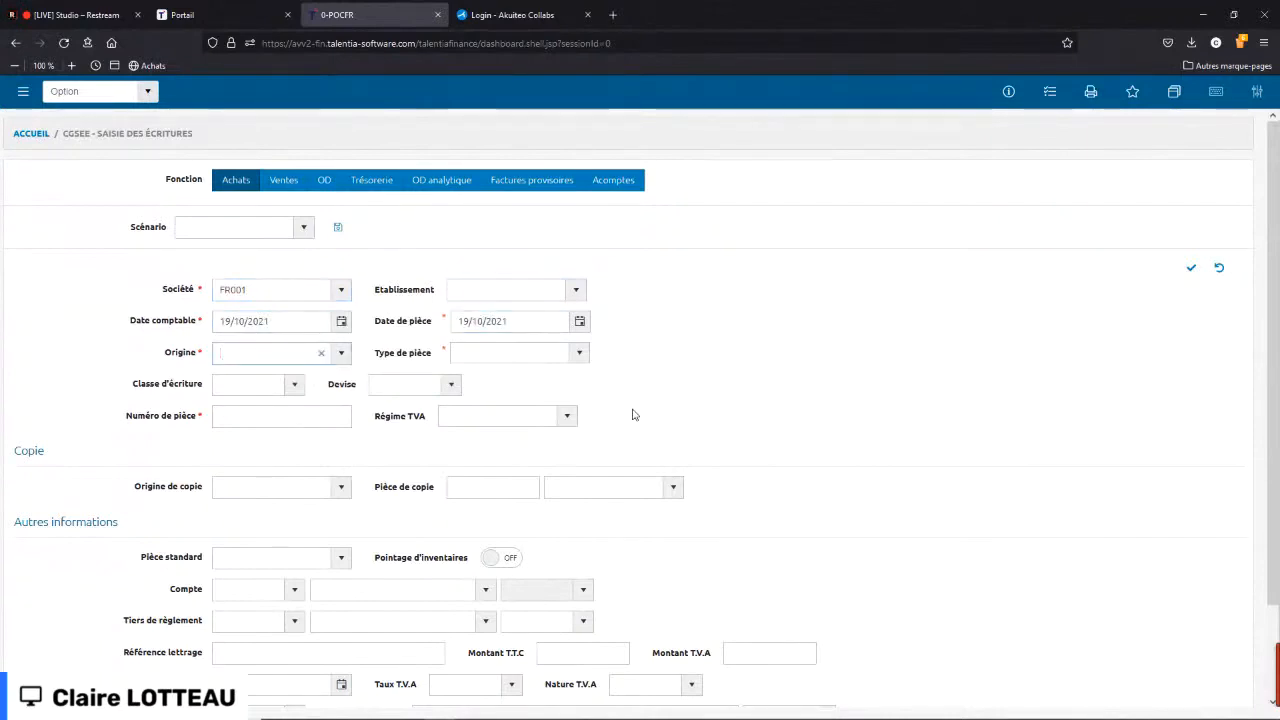
type("ach")
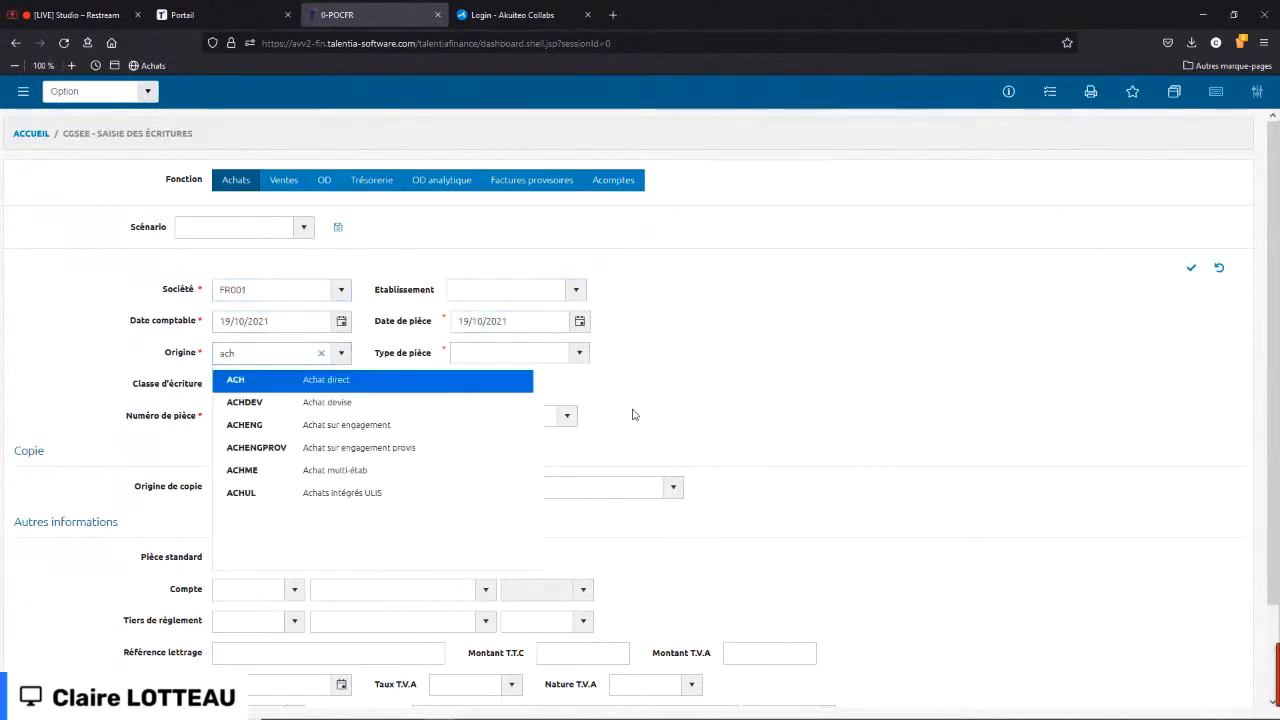
key("Return")
key("Tab")
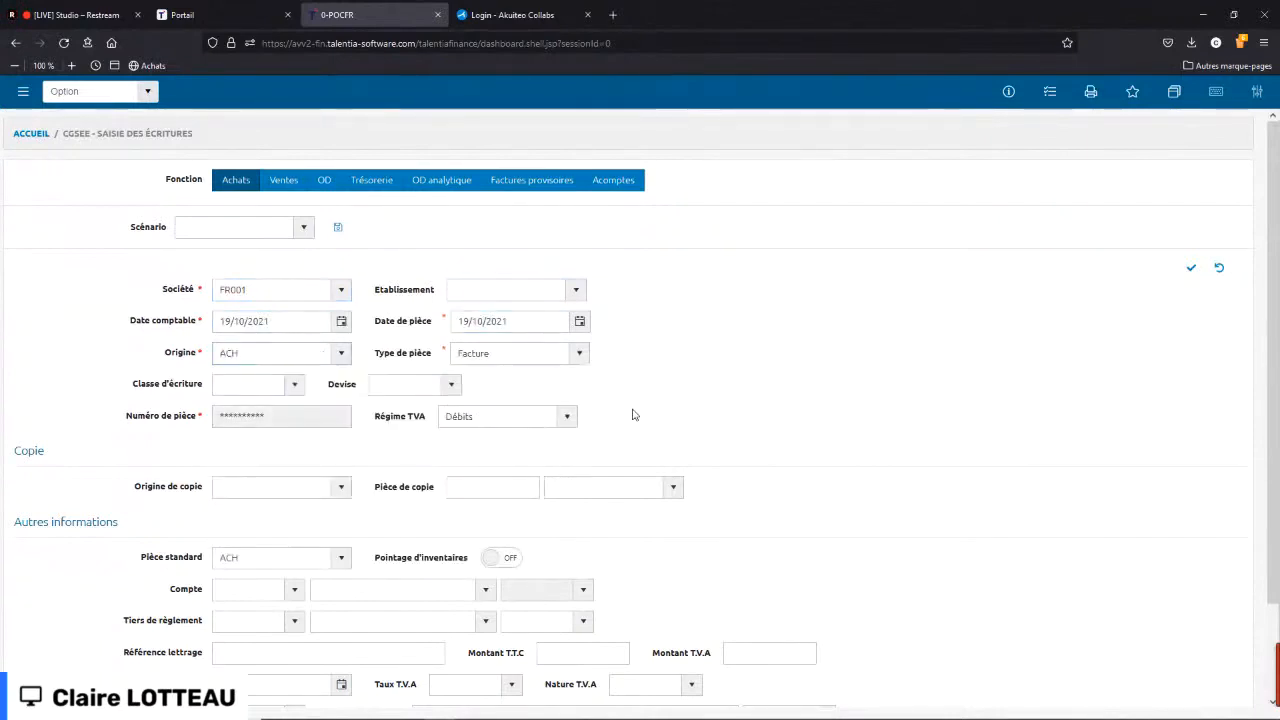
- Set the account type to FOU in the entry's Autres informations section
key("Tab")
key("Tab")
key("Tab")
key("Tab")
key("Tab")
key("Tab")
key("shift+Tab")
type("fou")
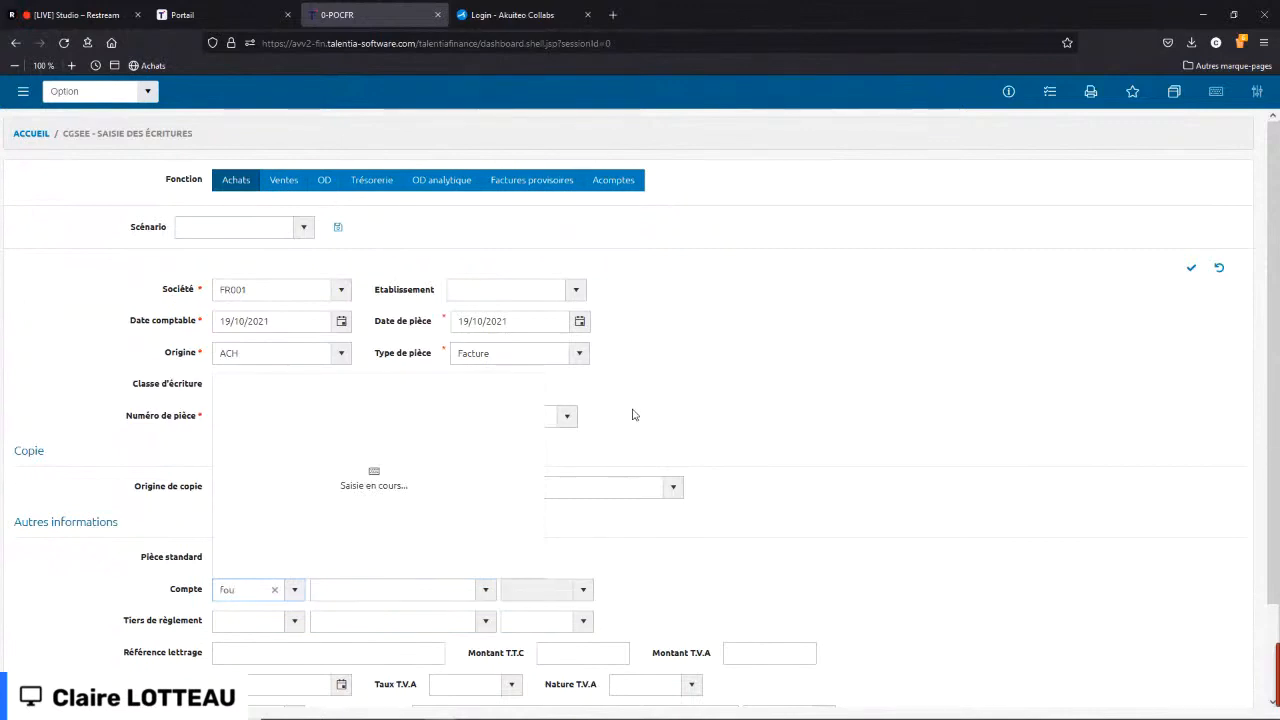
key("Down")
key("Tab")
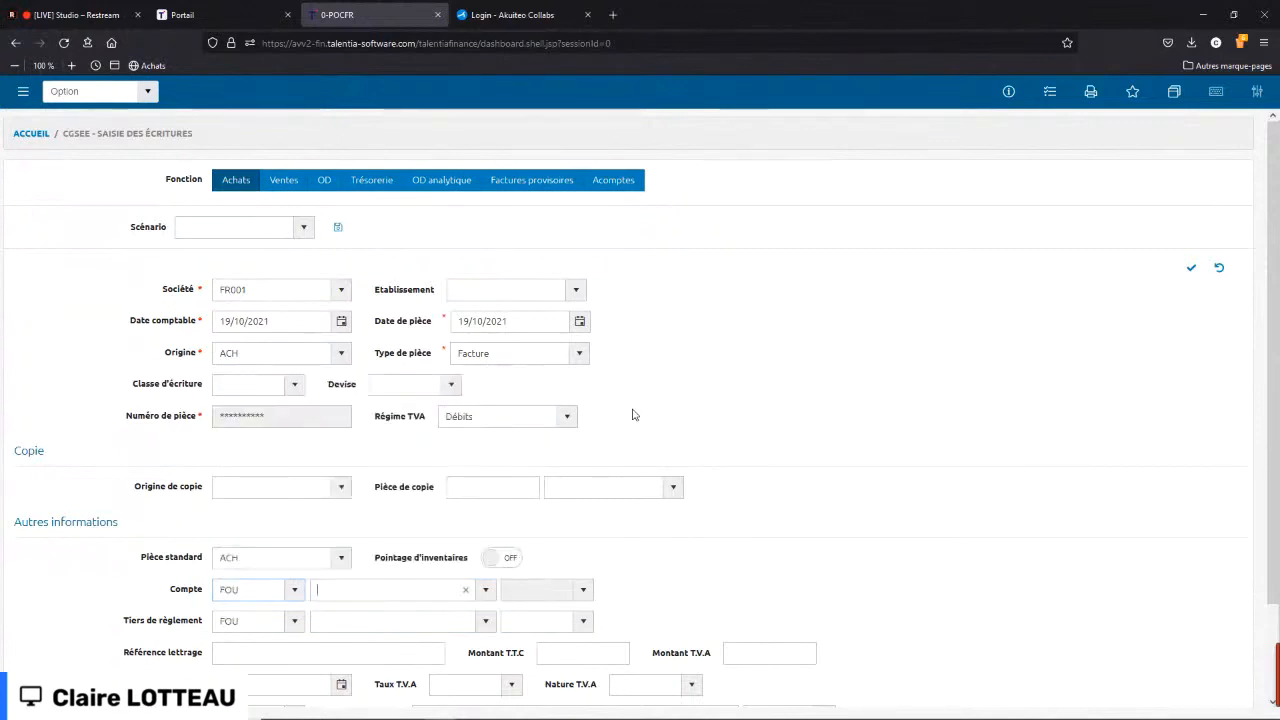
- Search the entry's supplier account by city "renne" and by postal code "3500", and select Lyreco
type("renne")
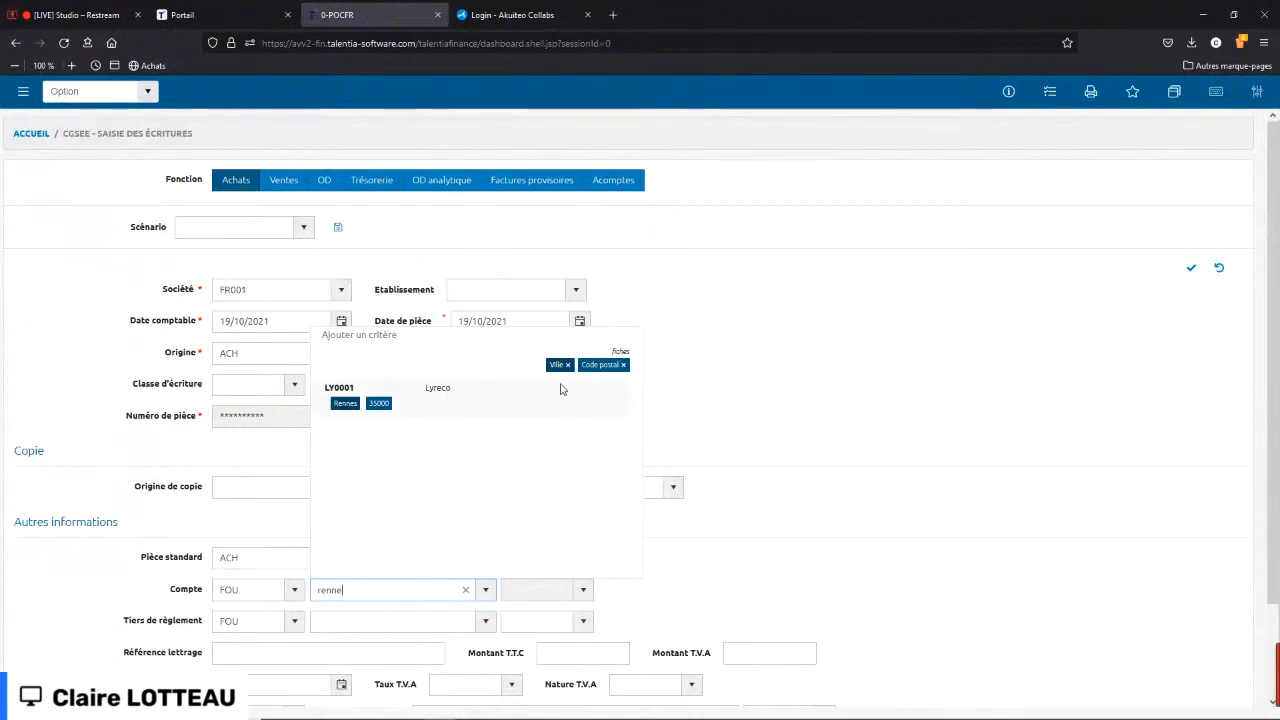
left_click(335, 338)
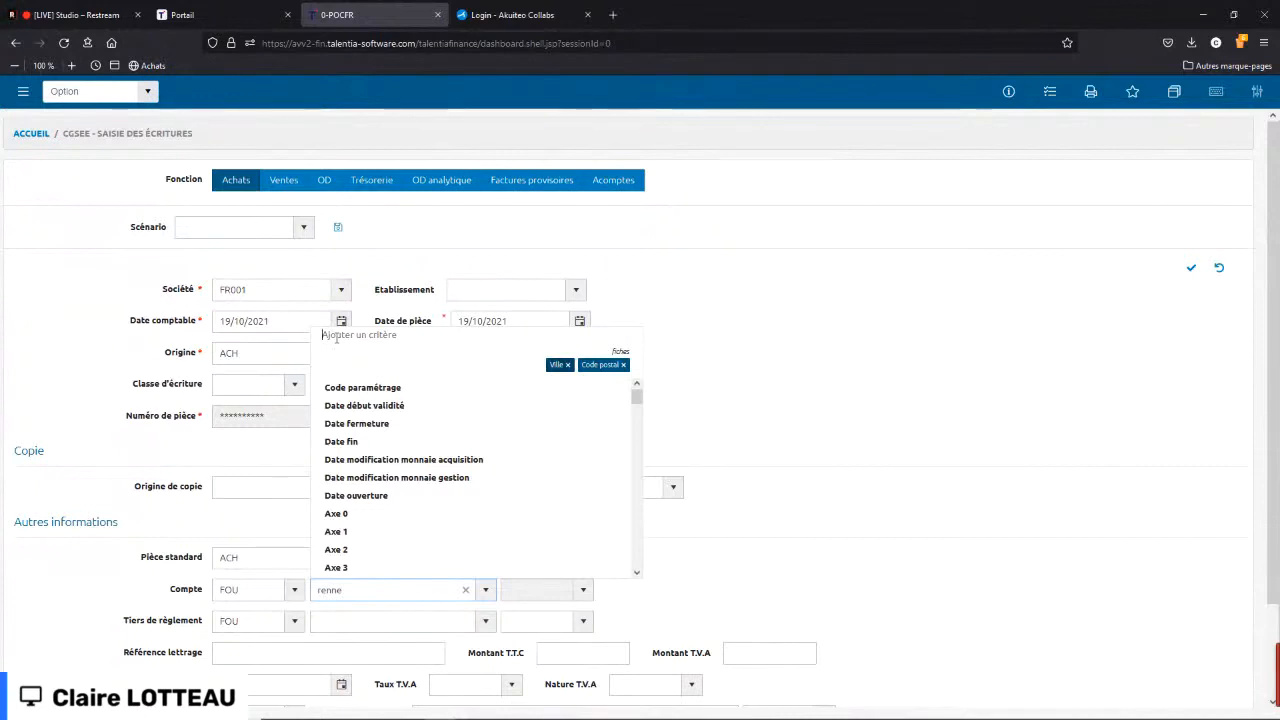
double_click(358, 591)
type("350")
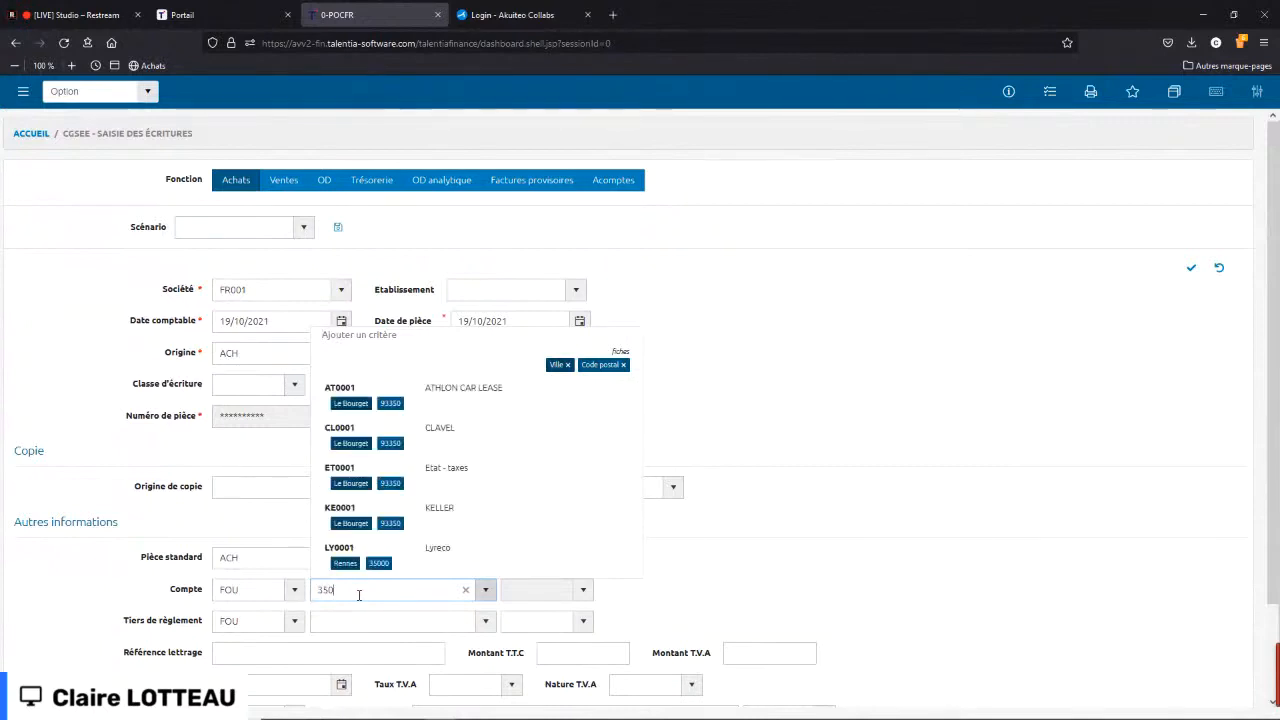
type("0")
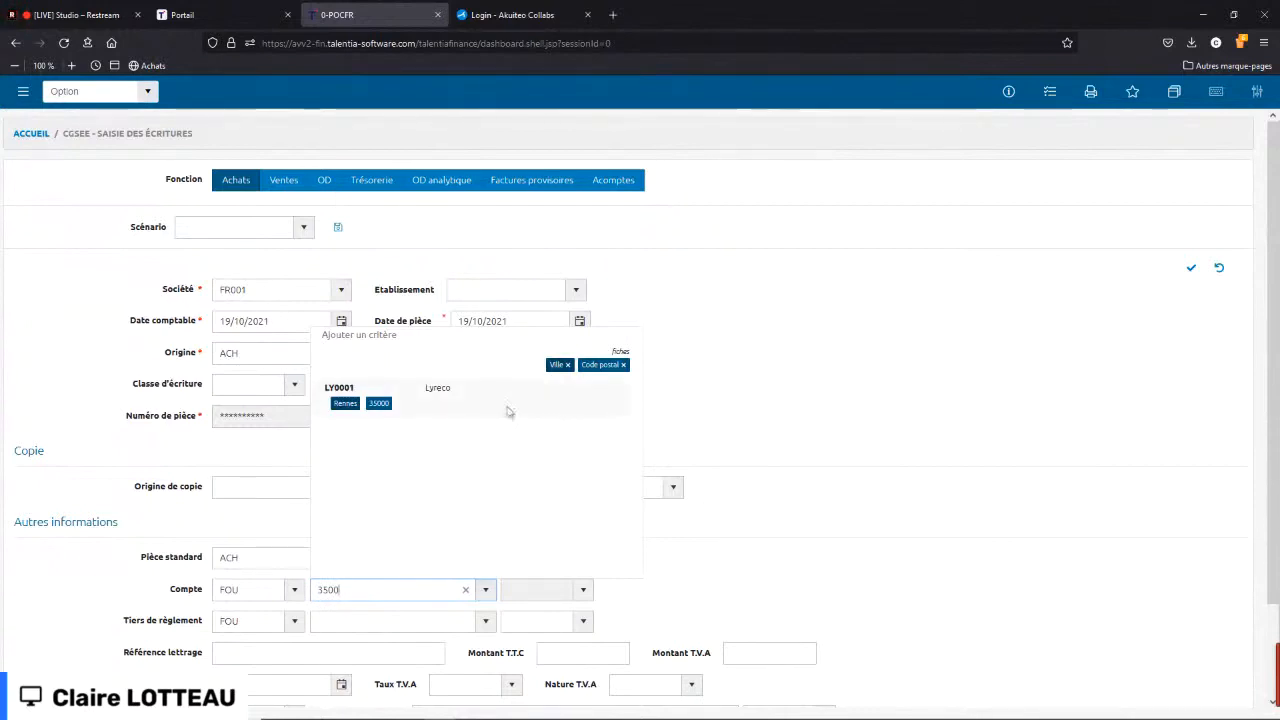
left_click(384, 405)
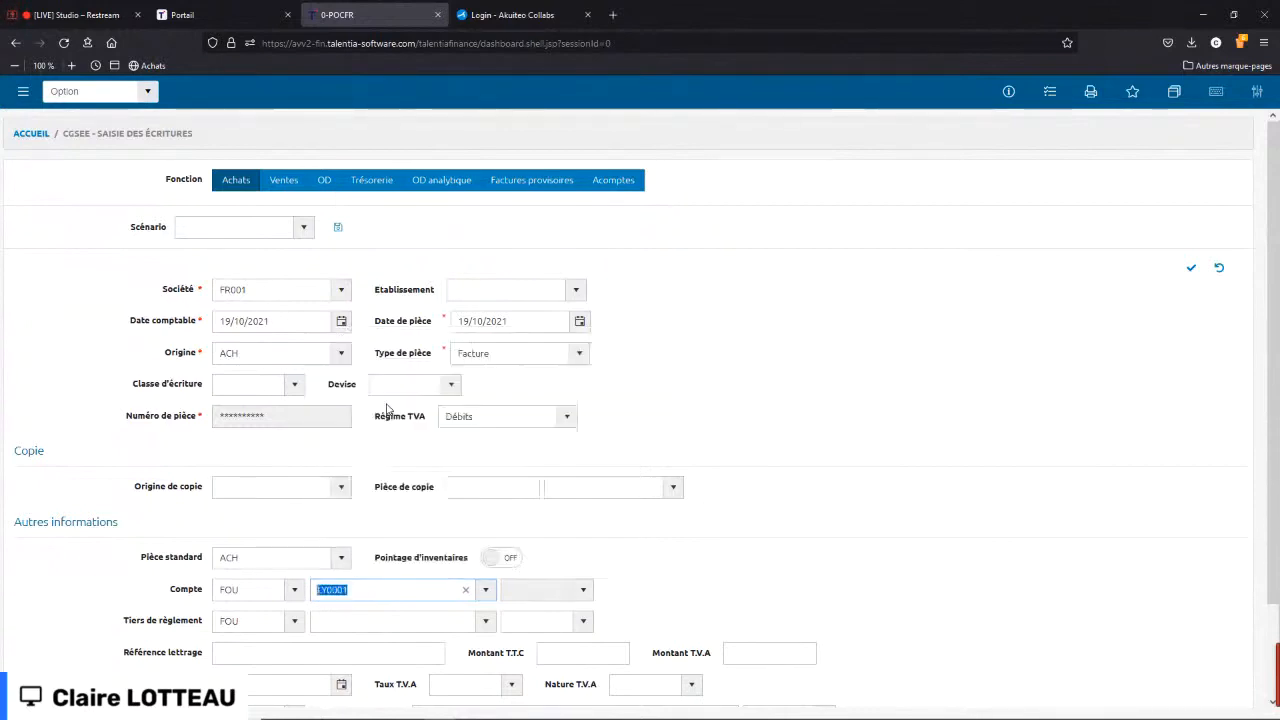
- Set the Référence lettrage to 20211019A, the Montant T.T.C to 12000 and the Montant T.V.A to 2000, and proceed to the entry lines
left_click(245, 654)
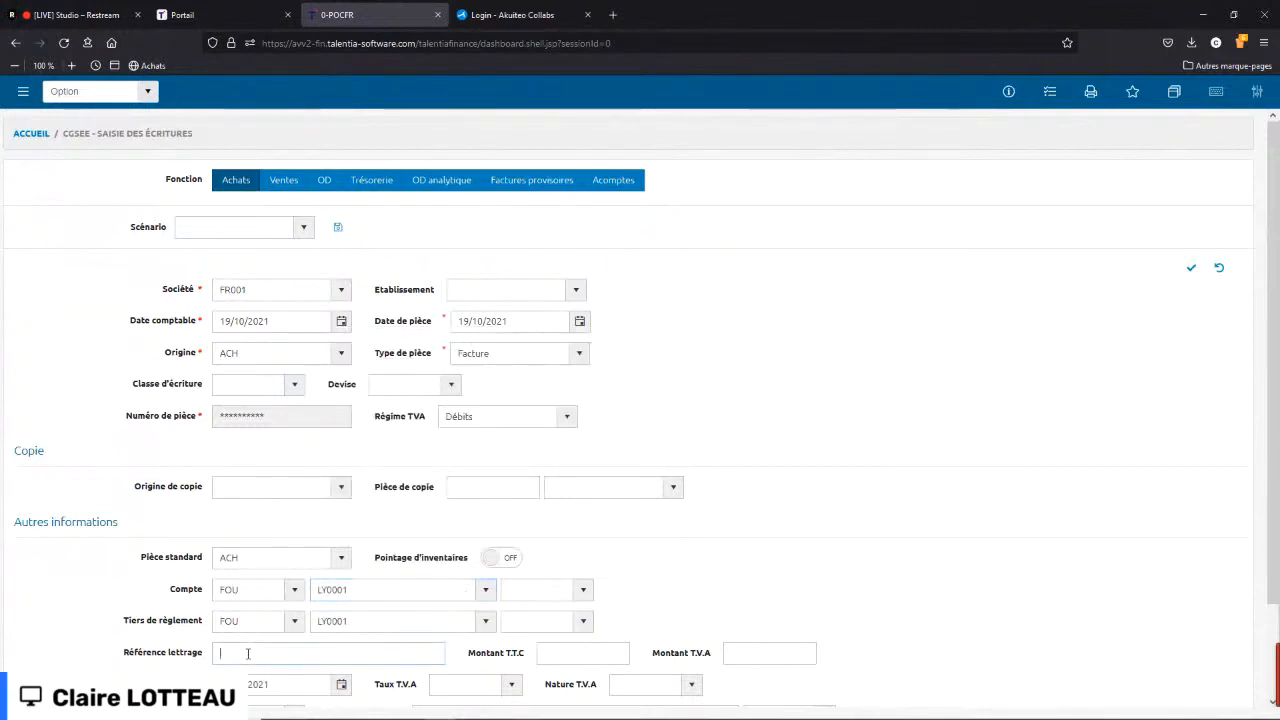
type("20211019A")
key("Tab")
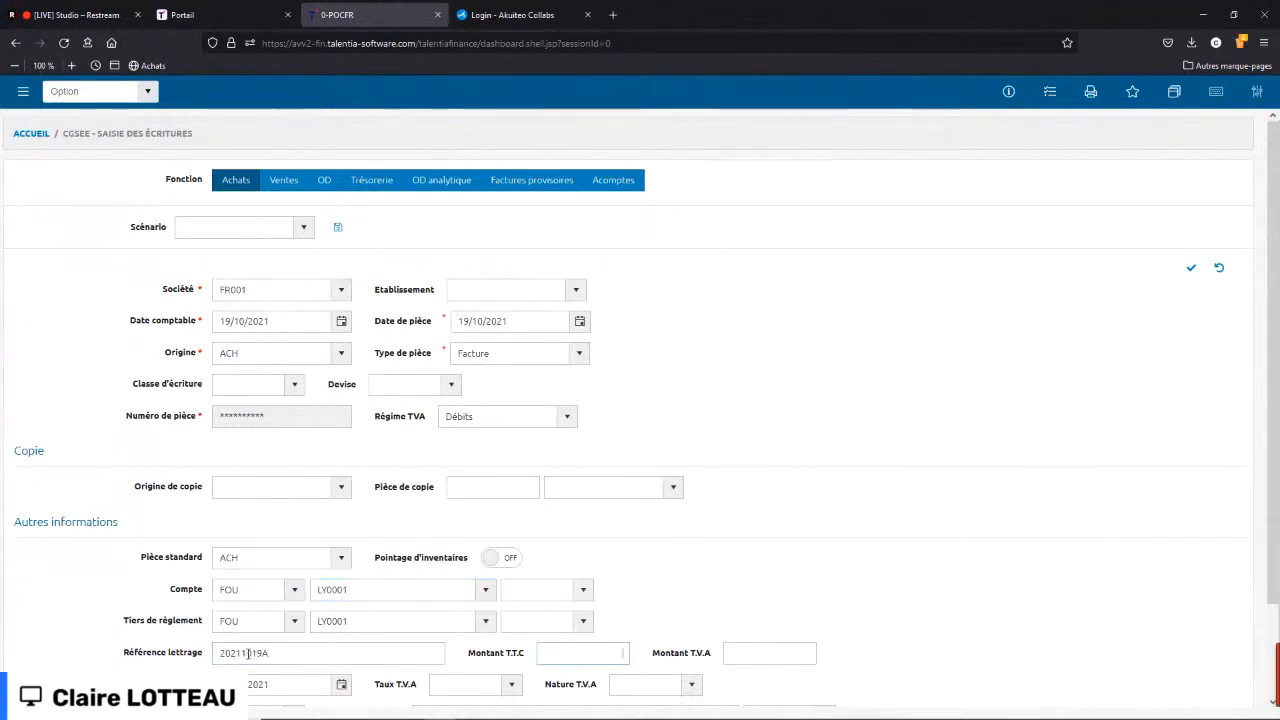
type("12000")
key("Tab")
type("2 000")
key("Tab")
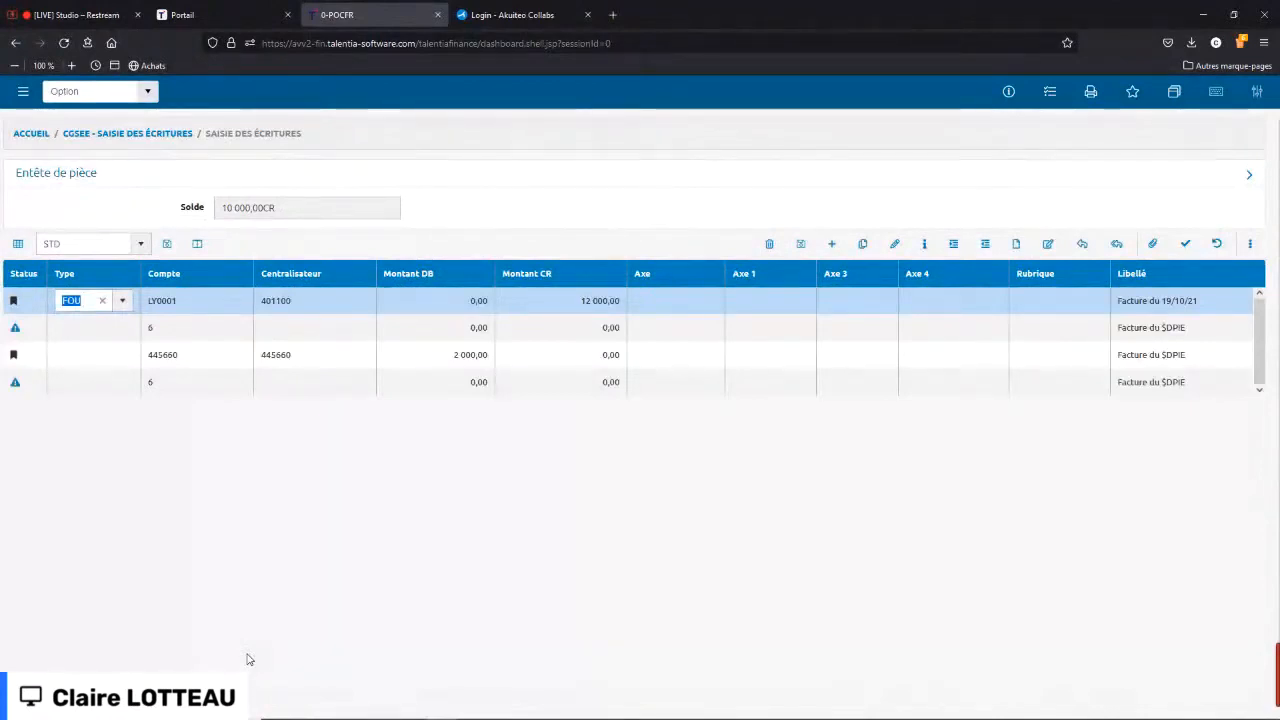
- Keep the supplier line as proposed and set the second line's account to 622600 (Honoraires), searching for "hono"
key("Tab")
key("Tab")
key("Tab")
key("Tab")
key("Tab")
key("Tab")
key("Tab")
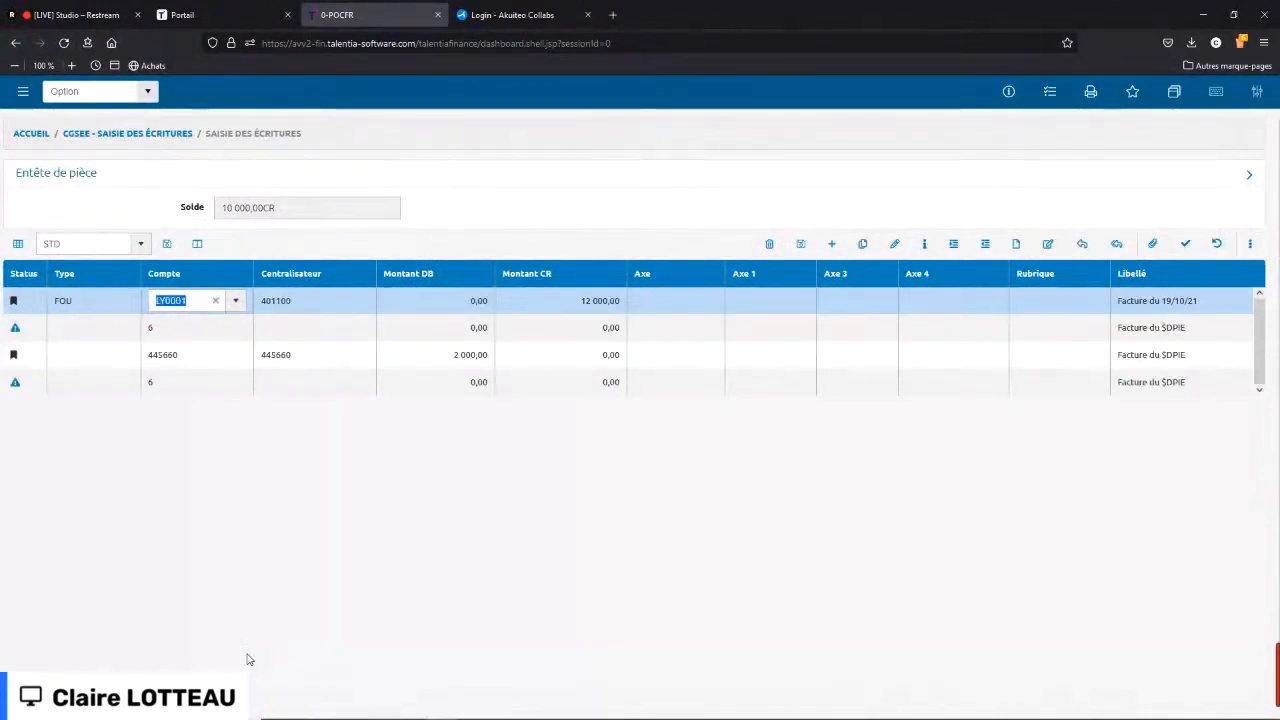
key("Tab")
key("Tab")
key("Tab")
key("Tab")
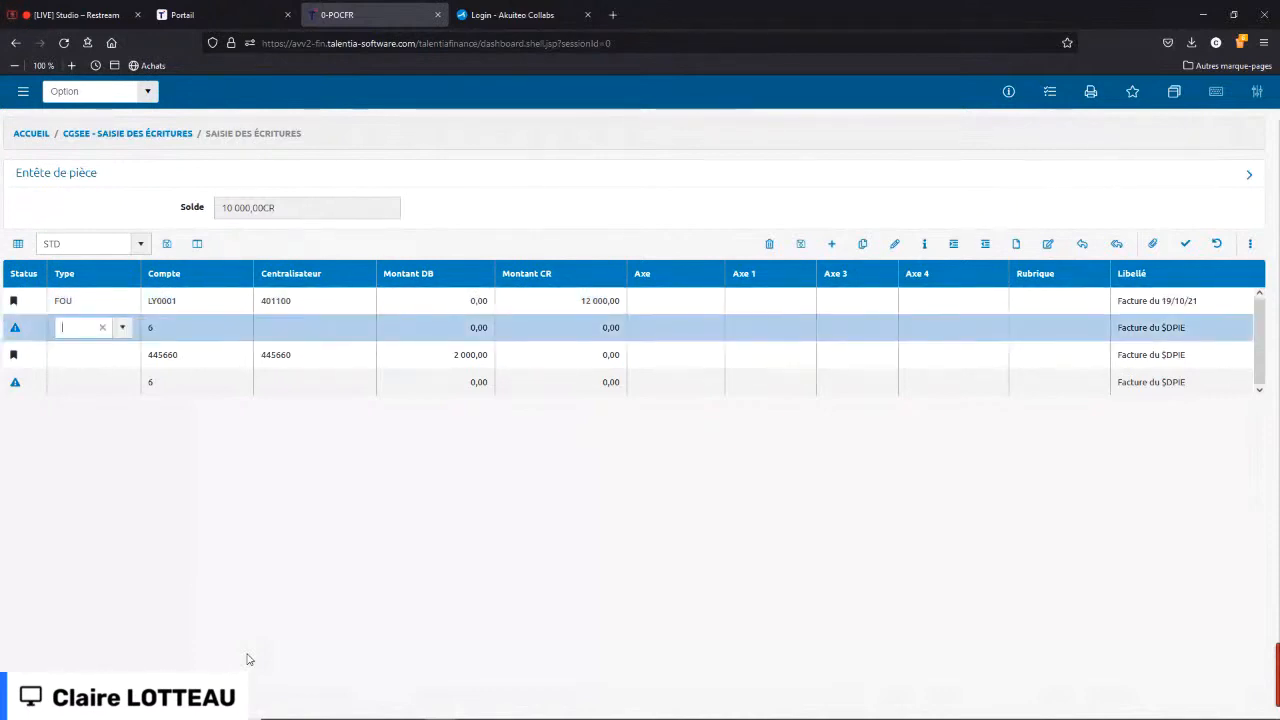
key("Tab")
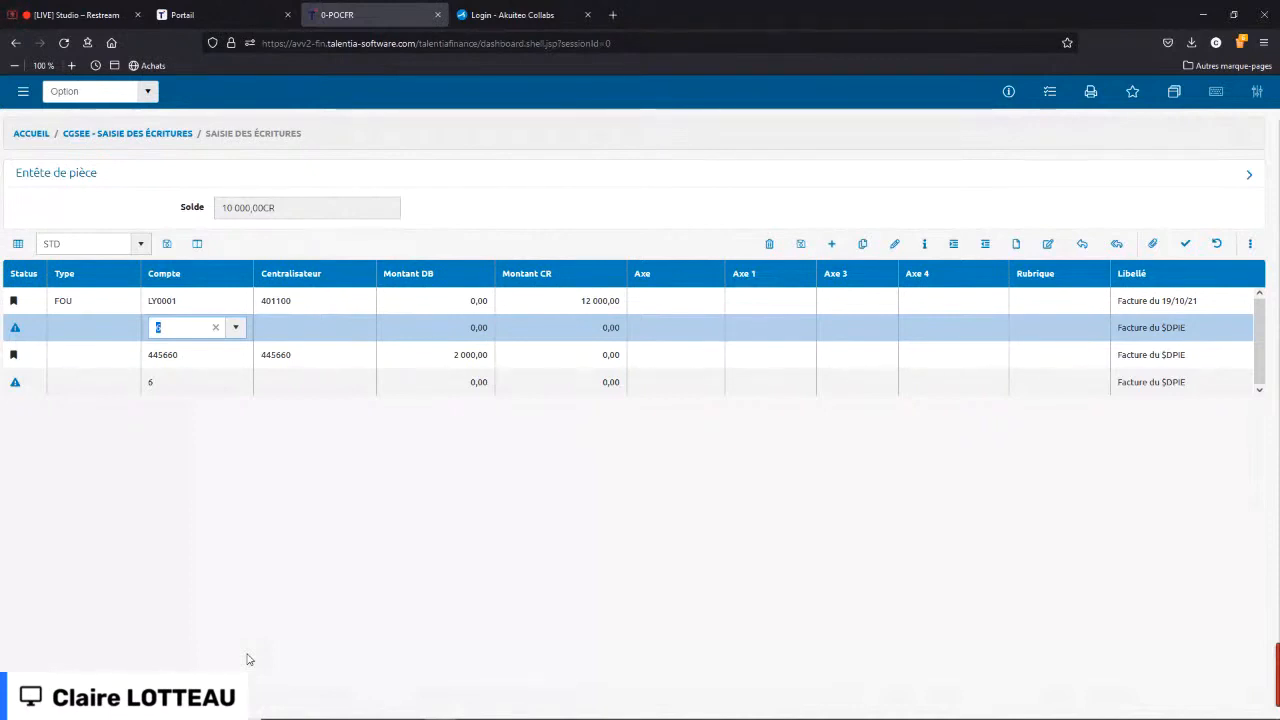
type("hono")
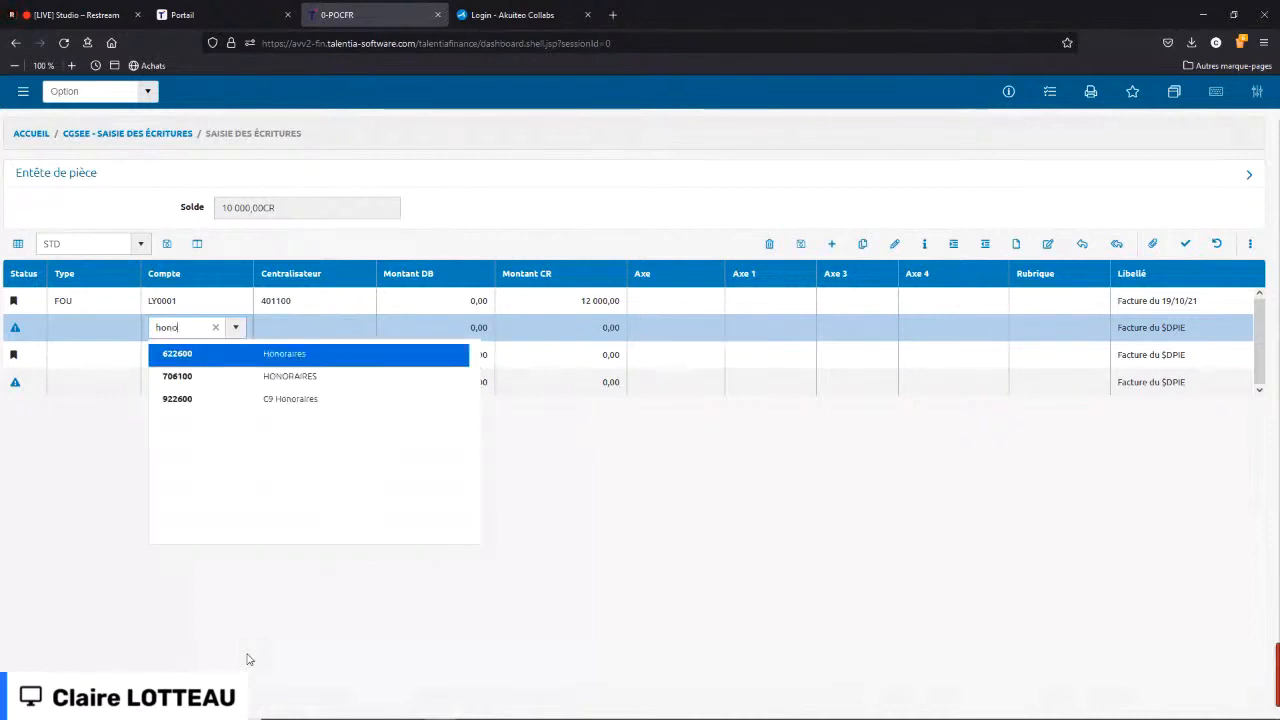
key("Return")
key("Tab")
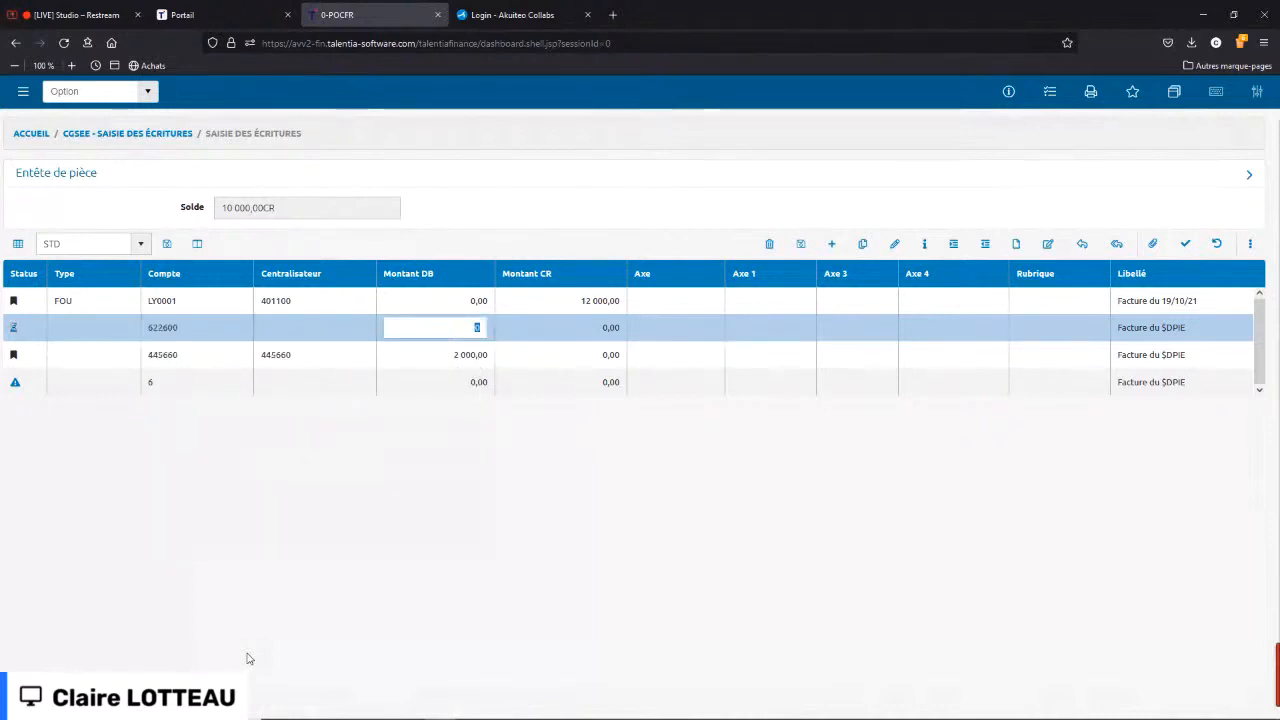
- Enter a debit of 10000 and the axis S001 (DSI) on the Honoraires line, and complete the line
type("10000")
key("Tab")
key("Tab")
type("dsi")
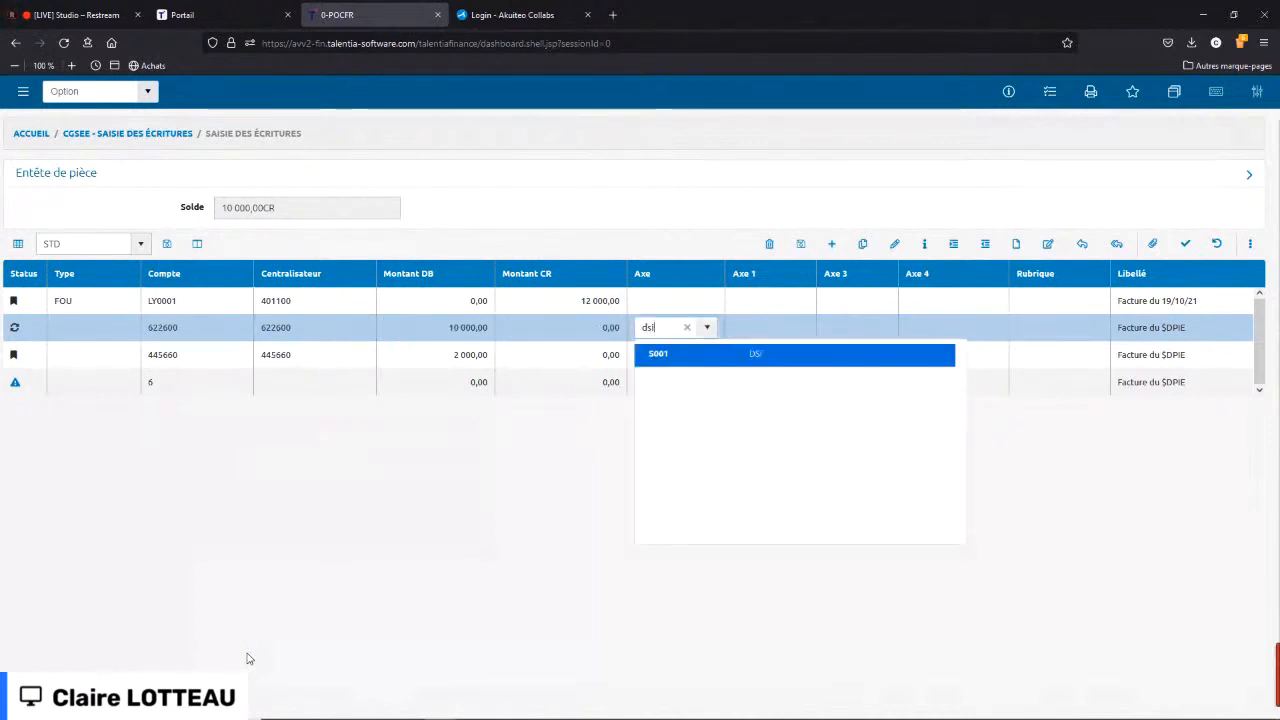
key("Return")
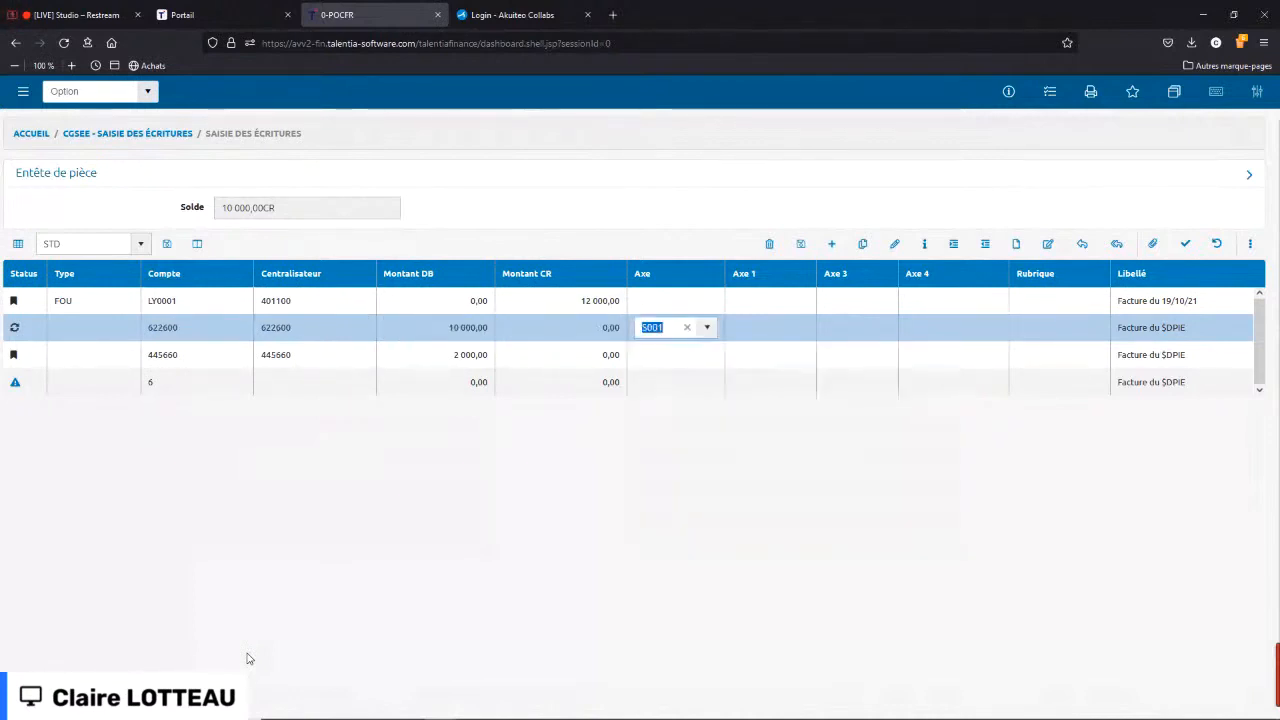
key("Tab")
key("Tab")
key("Tab")
key("Tab")
key("Tab")
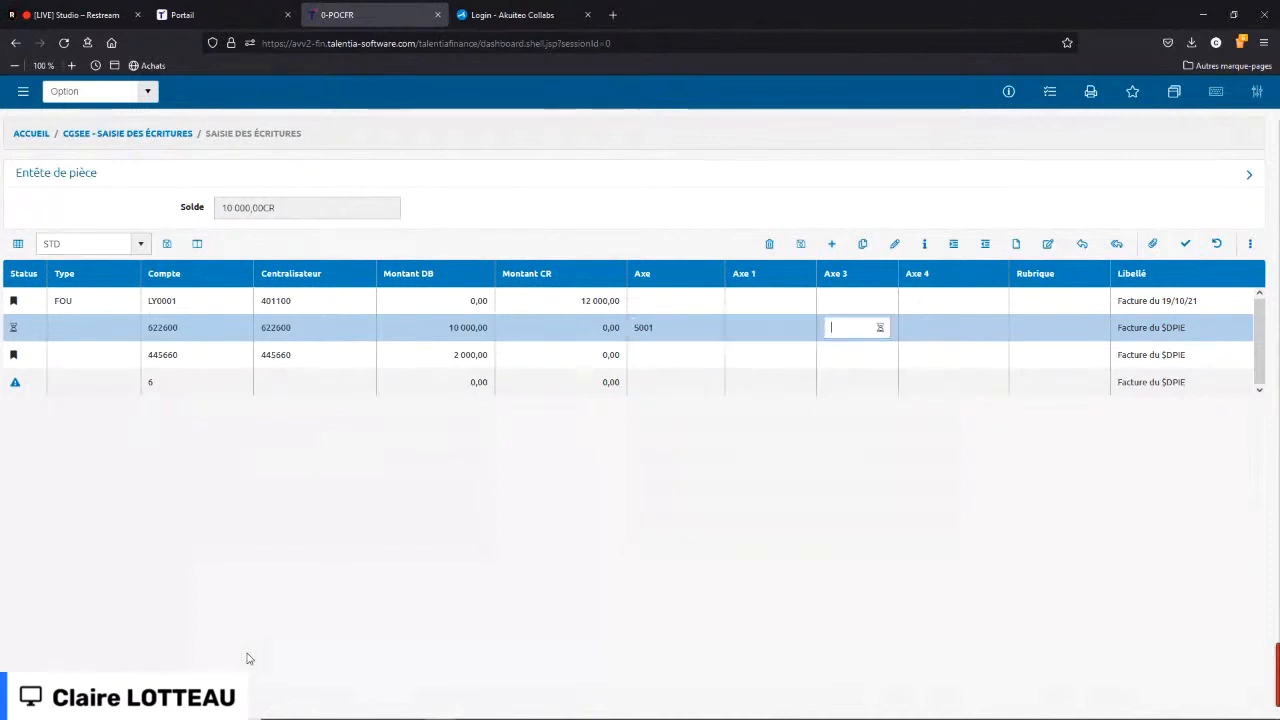
key("Tab")
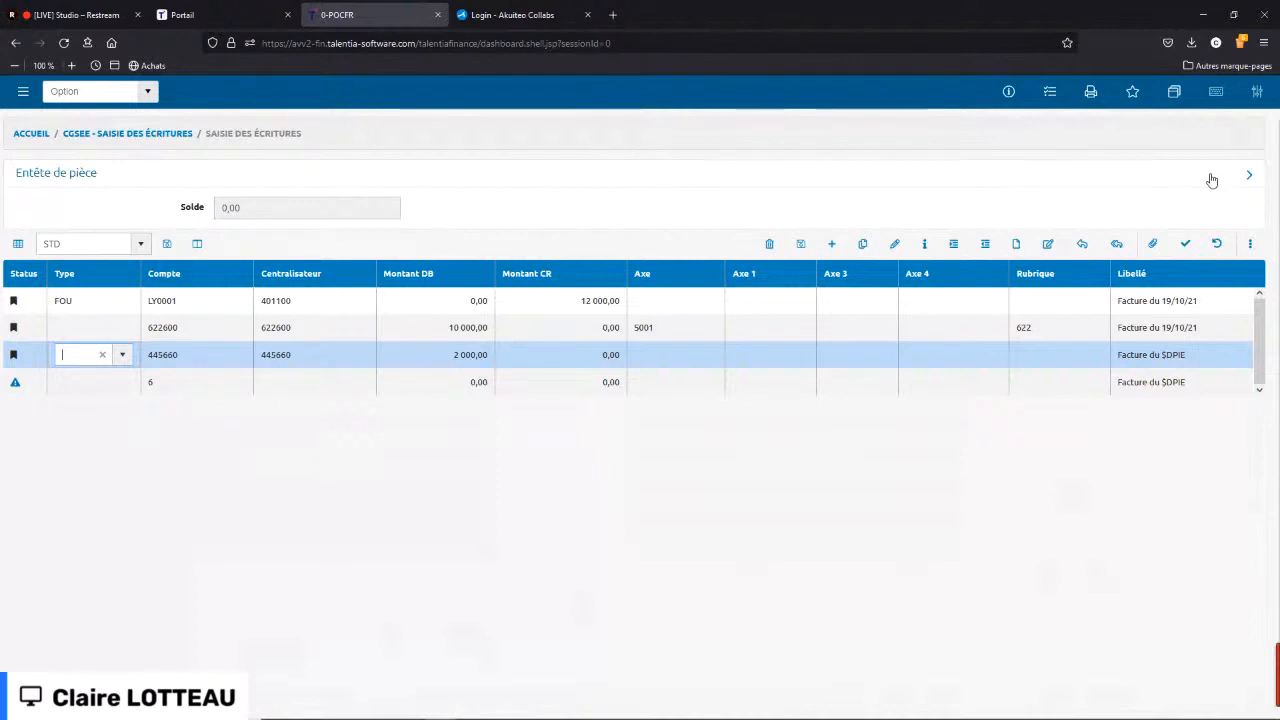
- Look at the columns available for the entry grid, validate the purchase entry and return to the blank entry form
left_click(198, 244)
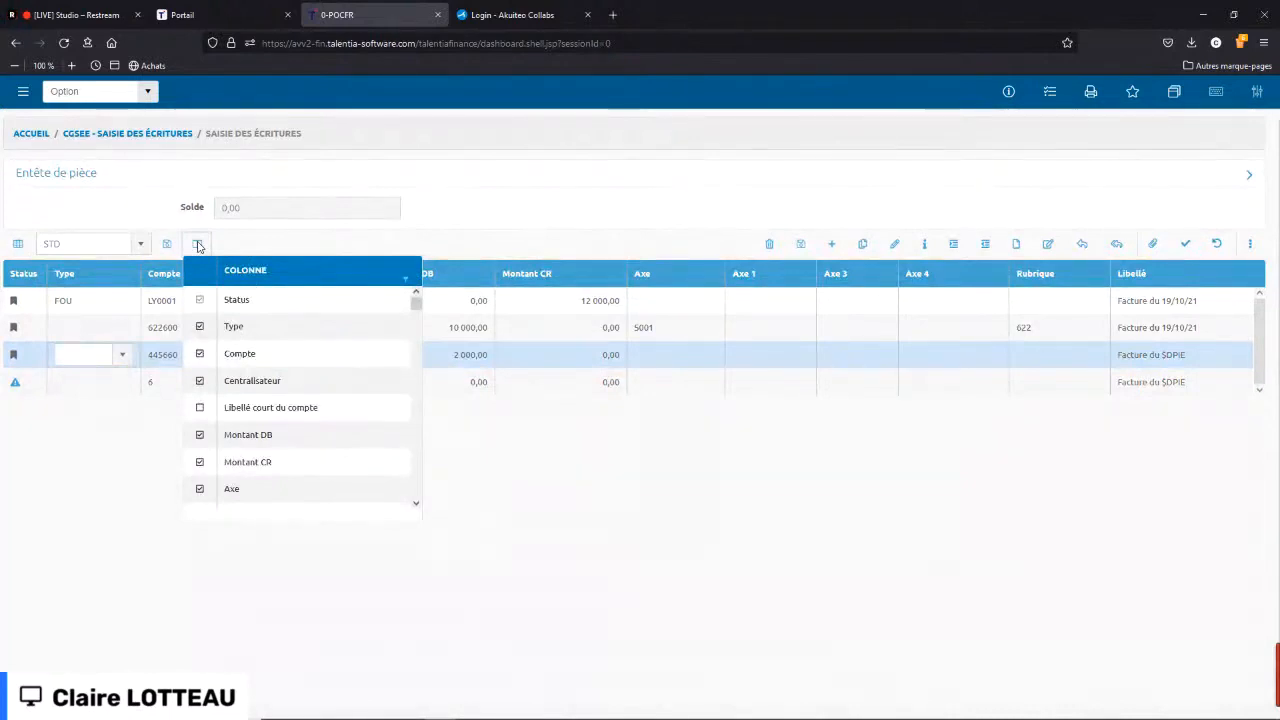
left_click(198, 244)
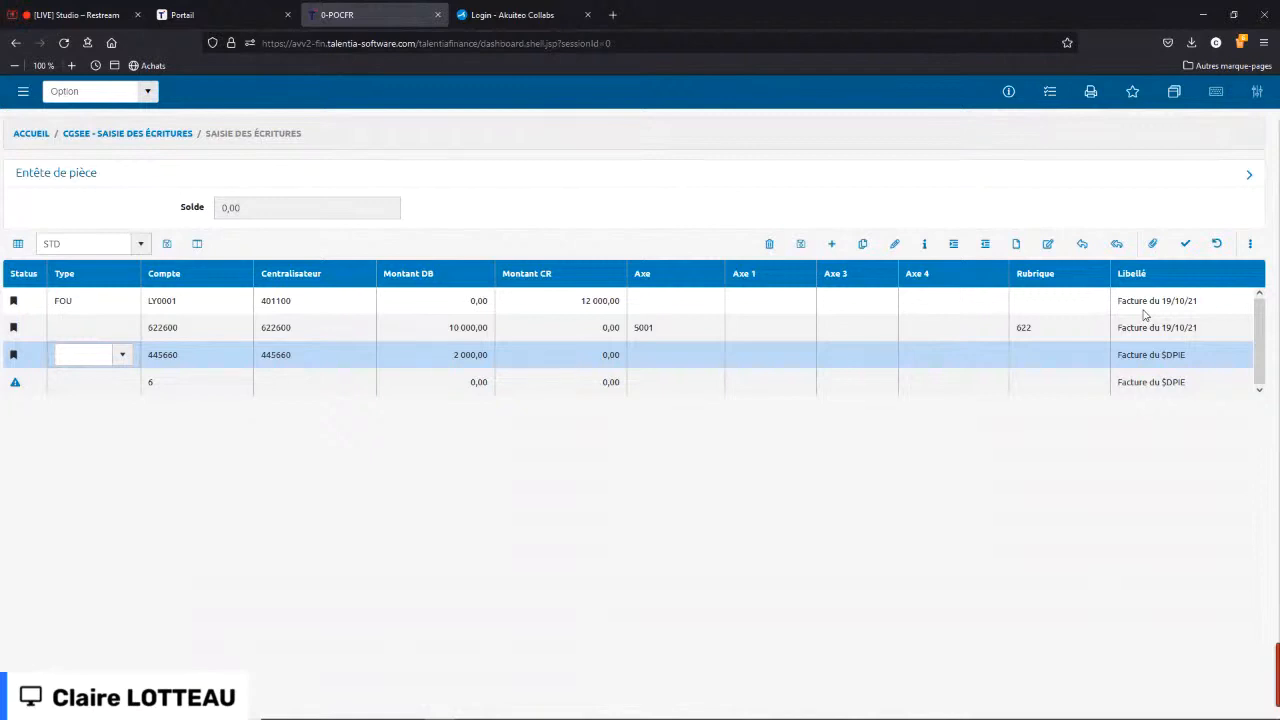
left_click(1186, 246)
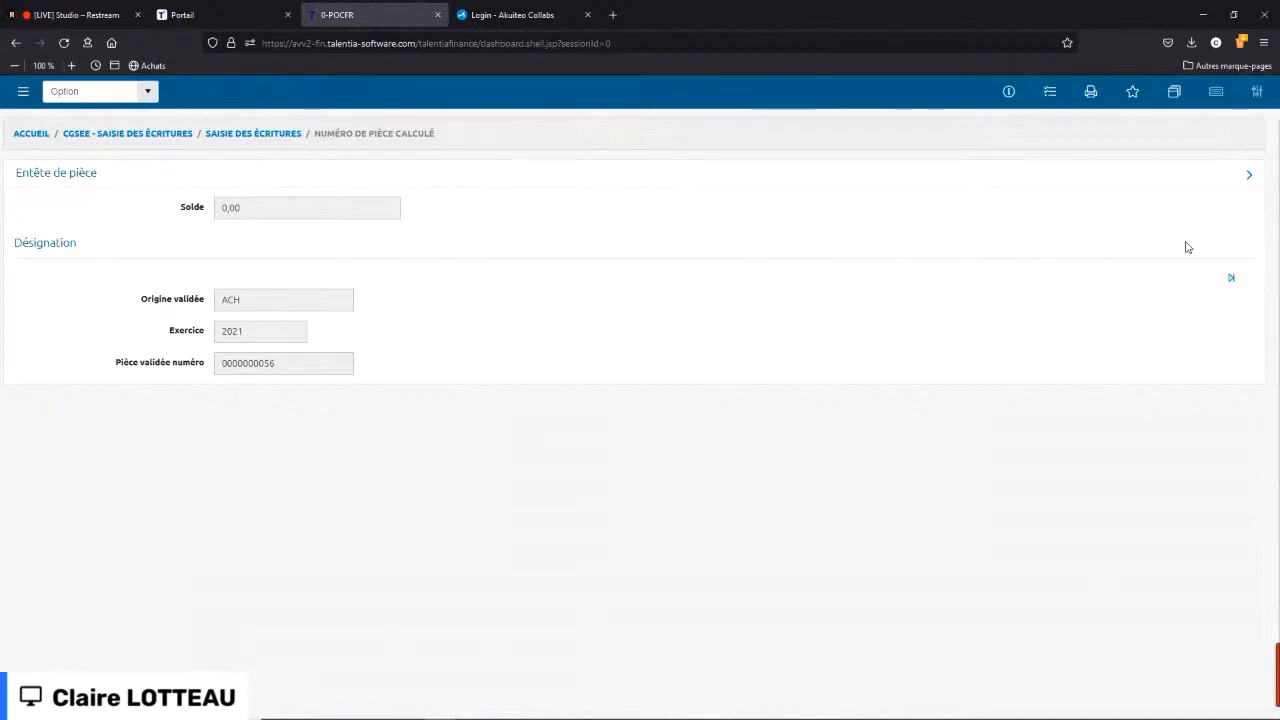
left_click(1233, 280)
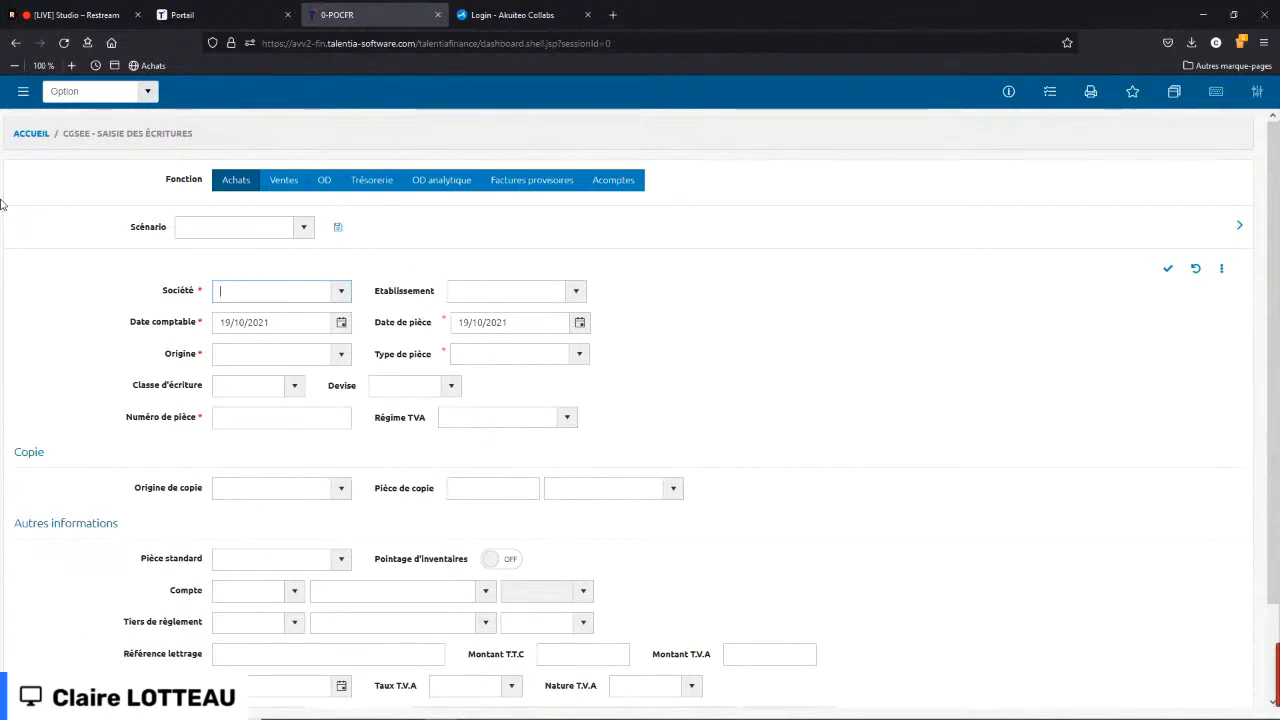
- Return to the home dashboard and open the CGCGR option (Analyse Comptabilité Générale)
left_click(26, 136)
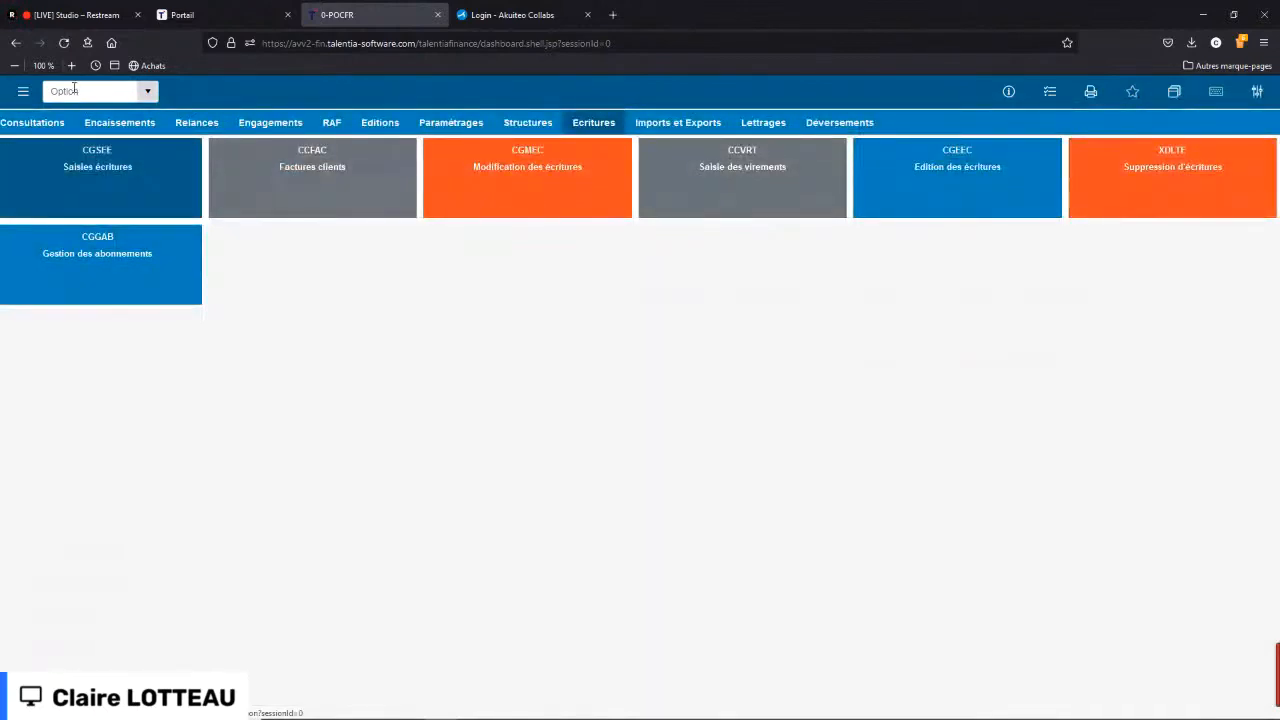
left_click(71, 91)
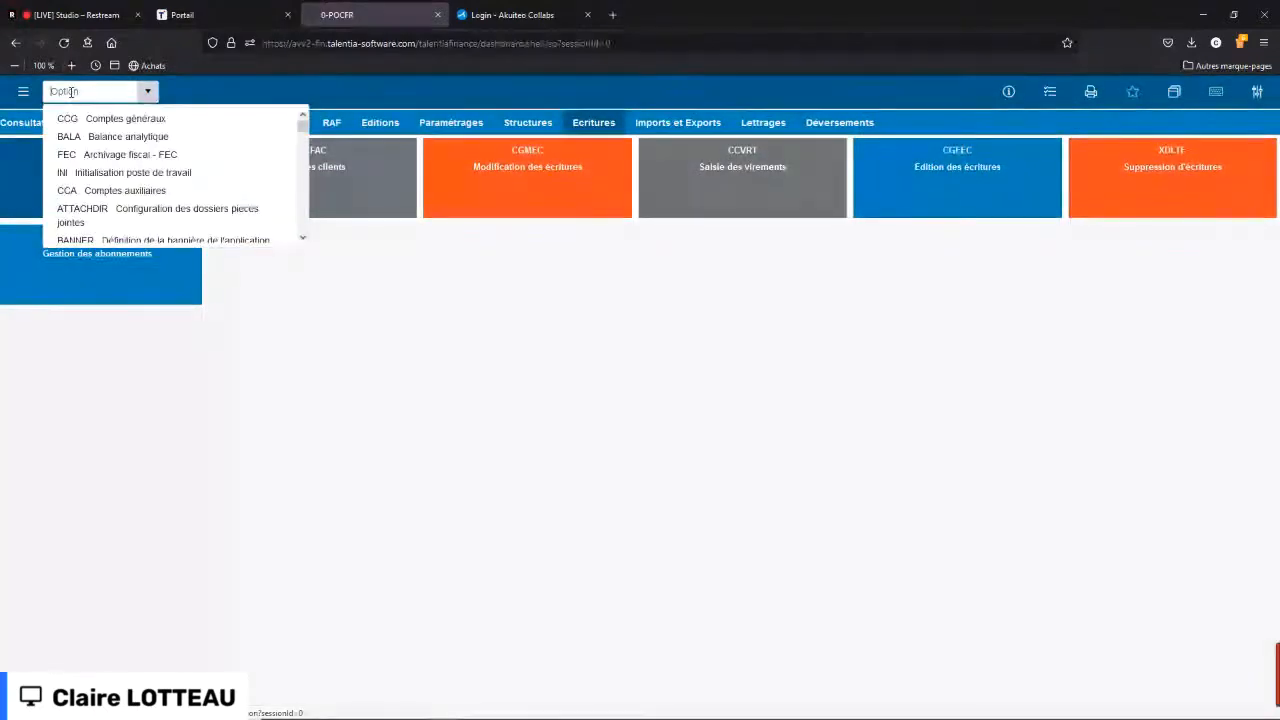
type("cgcgr")
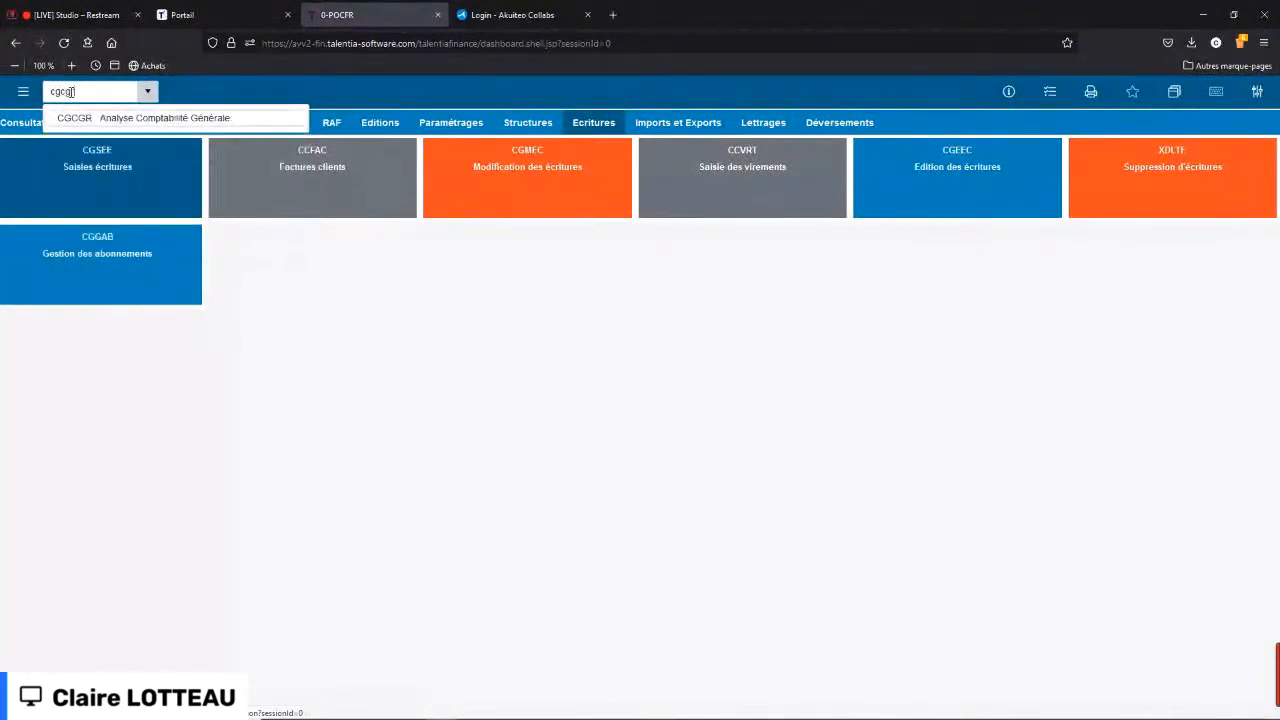
key("Return")
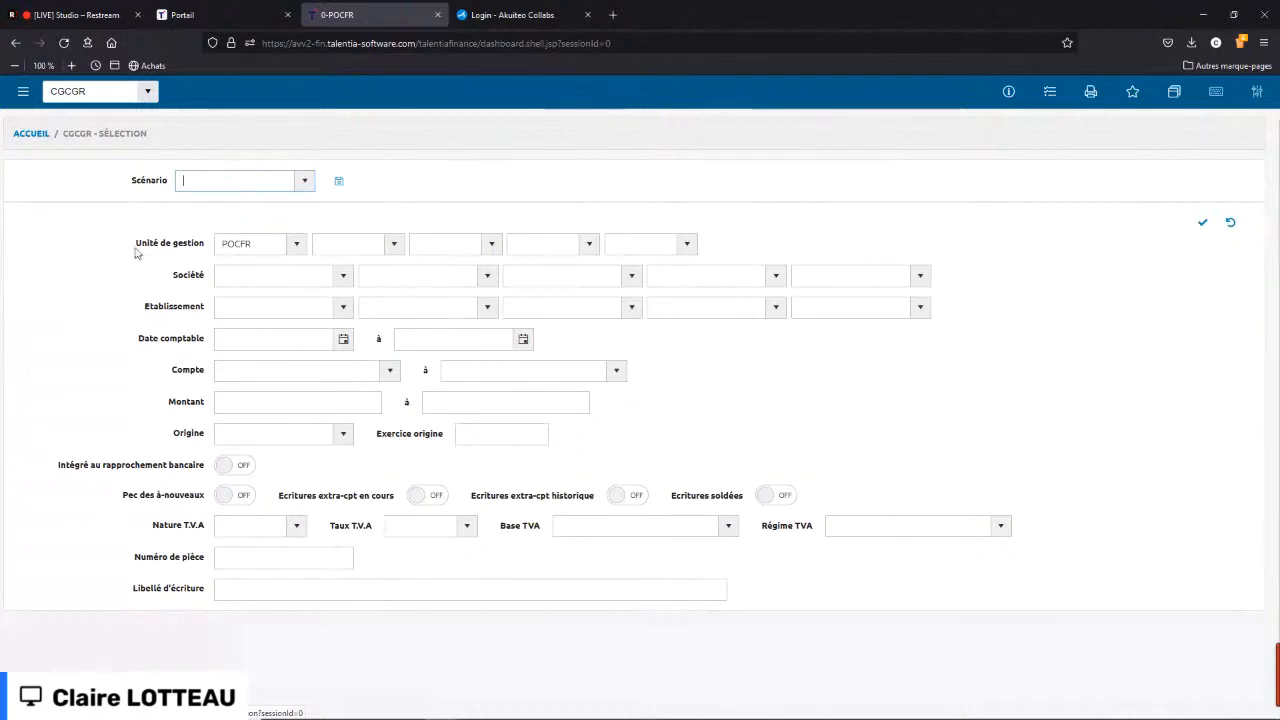
- Set the accounting date range of the selection from 01/01/2020 to 31/12/2021
left_click_drag(134, 246, 210, 243)
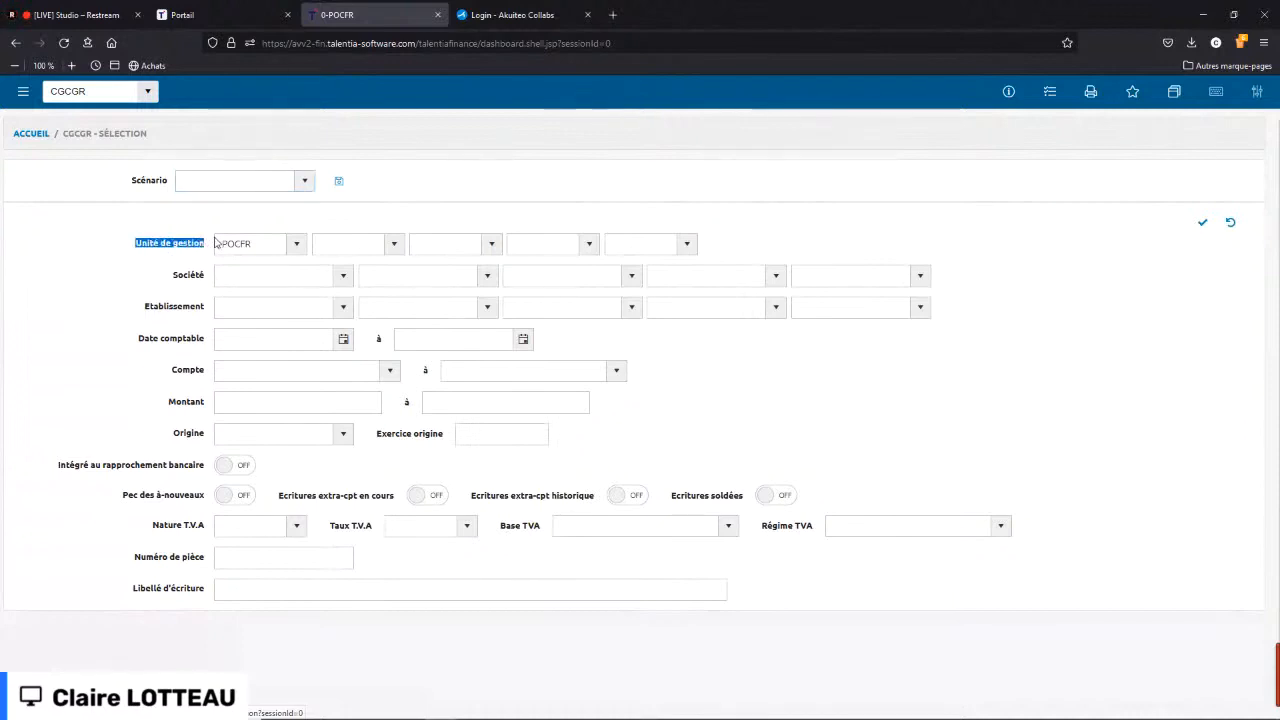
left_click(102, 272)
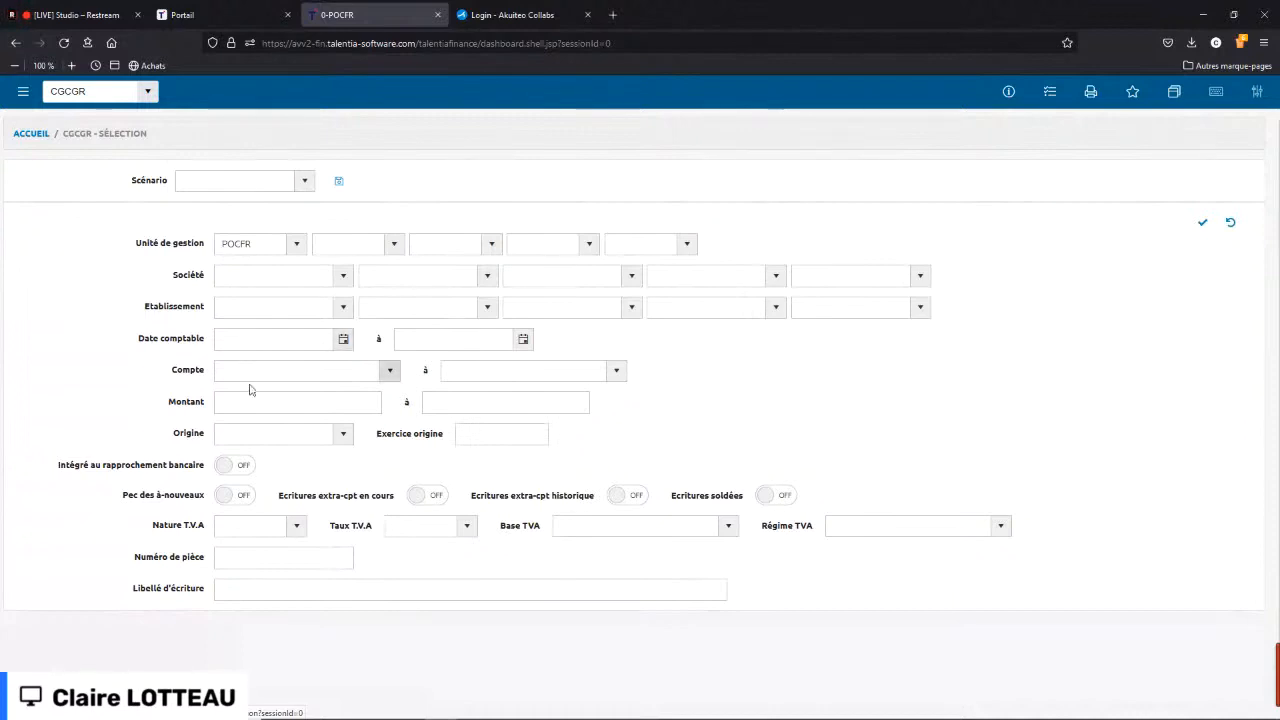
left_click(244, 345)
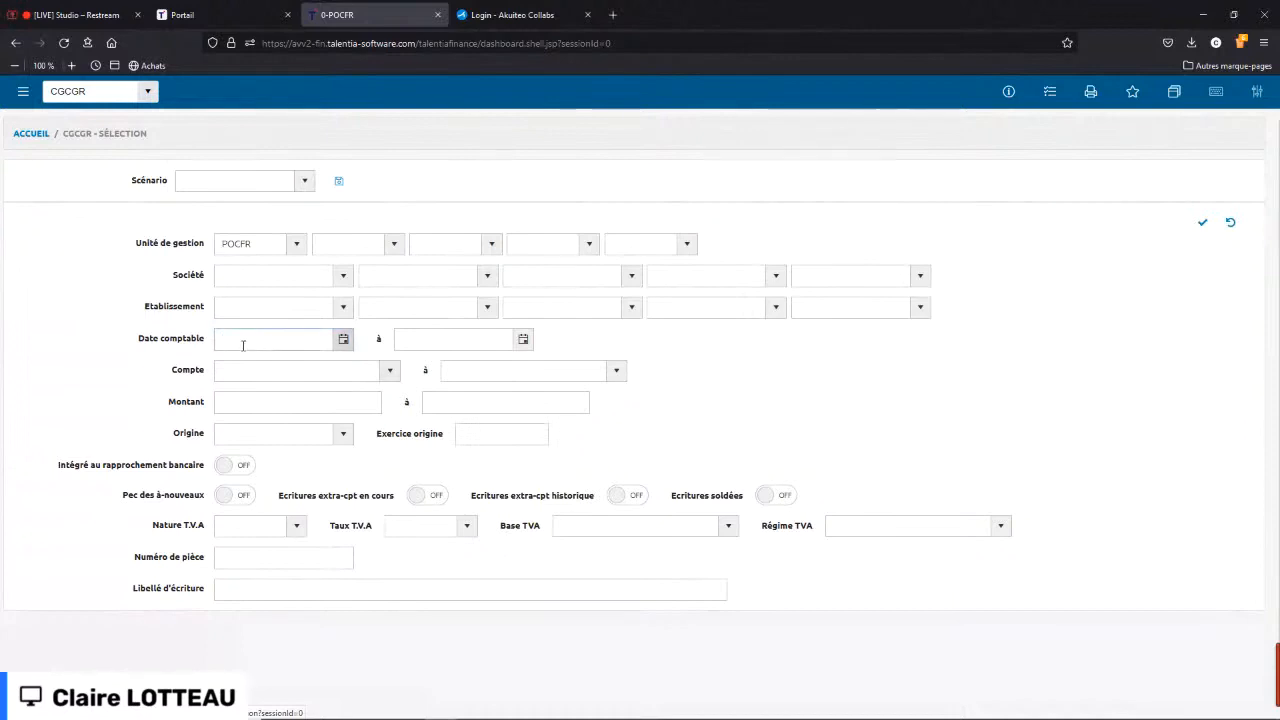
type("01/01/2020")
key("Tab")
type("3")
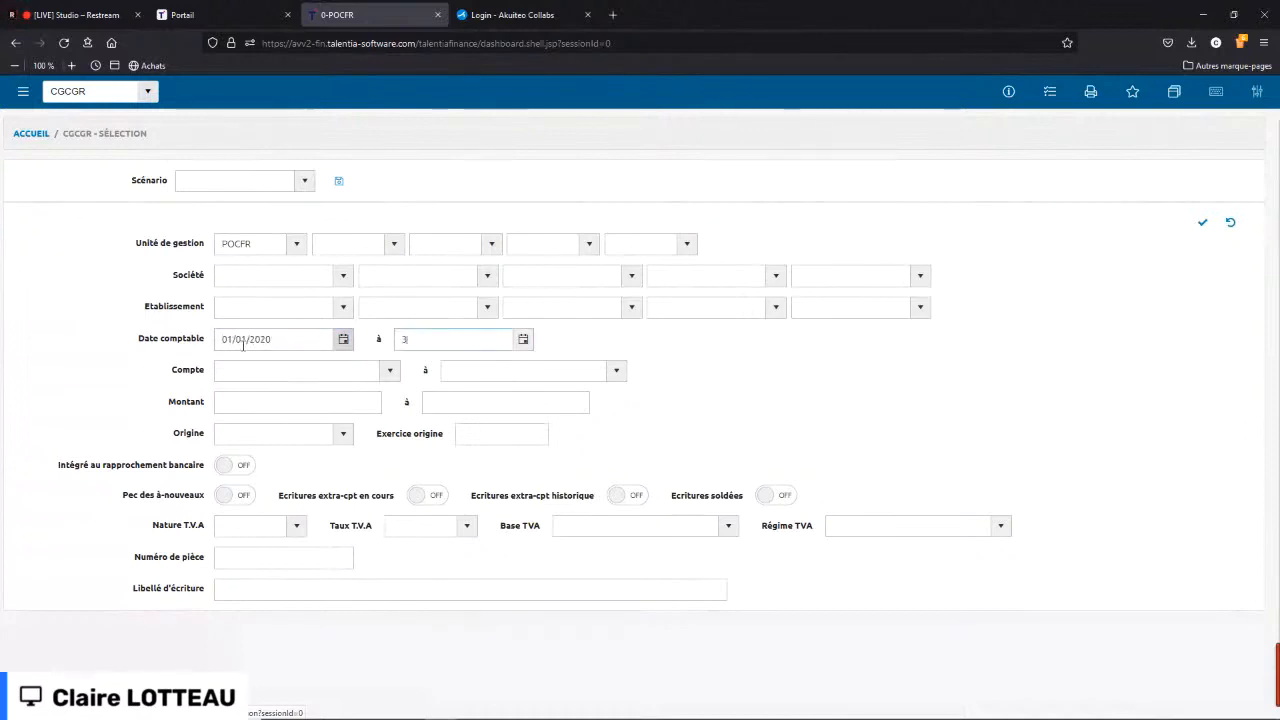
type("1/12/2021")
key("Tab")
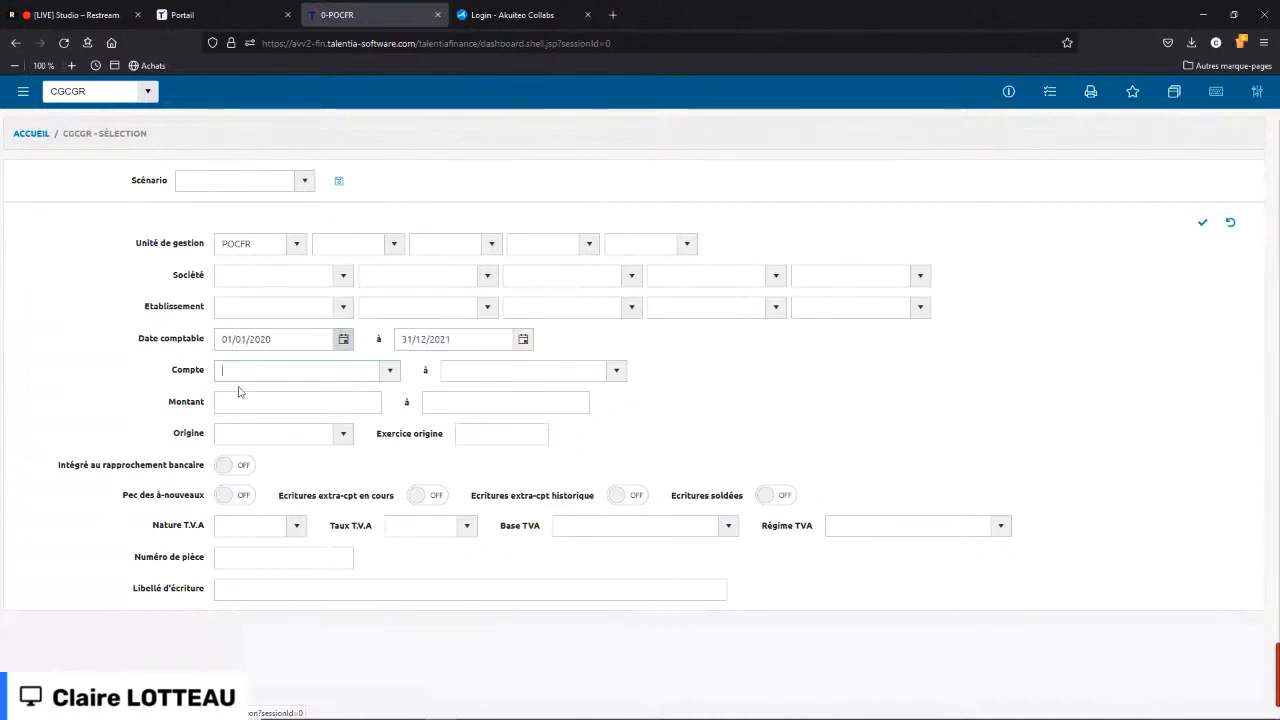
- Turn on Pec des à-nouveaux and Ecritures soldées, and run the general accounting analysis
left_click(233, 498)
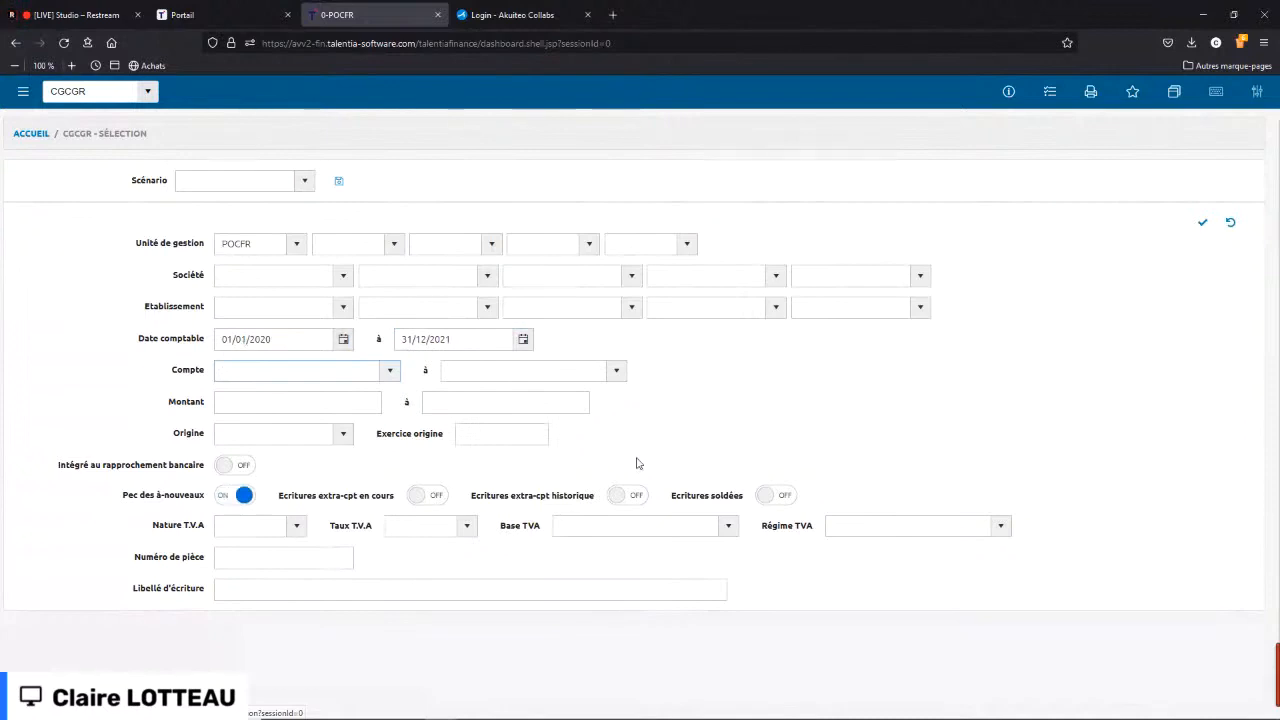
left_click(770, 496)
left_click(1204, 226)
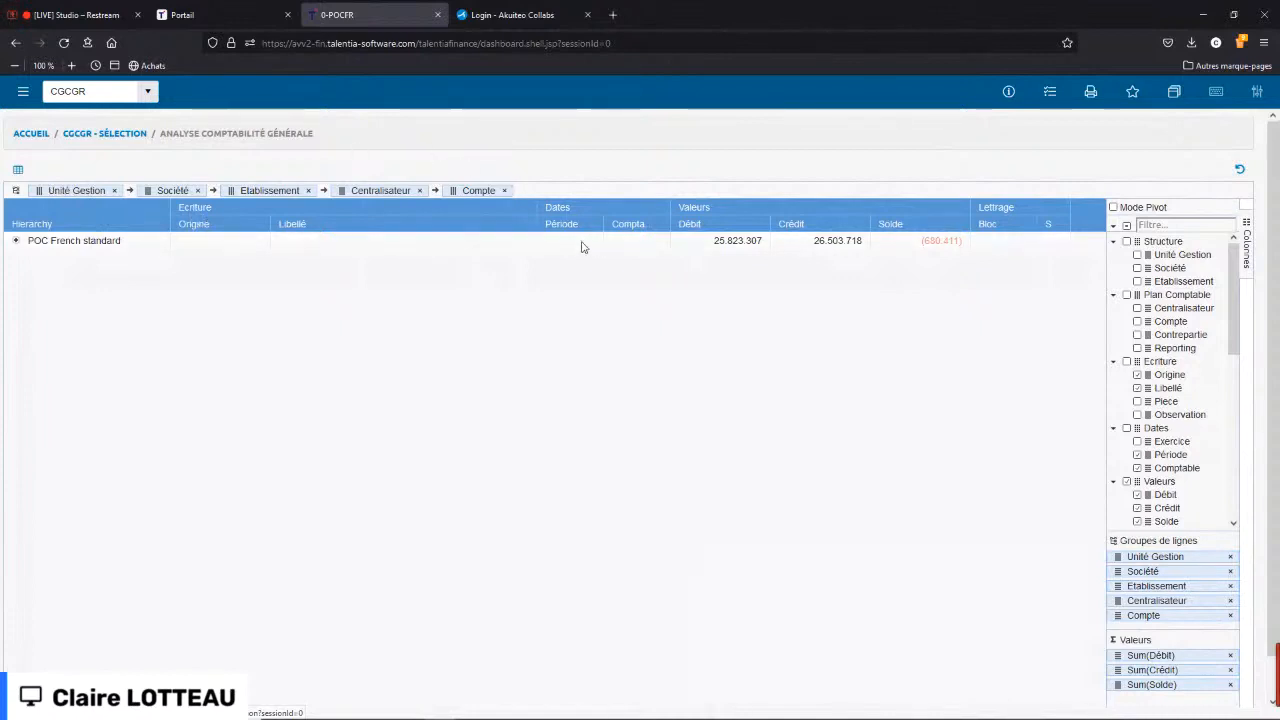
- Remove Compte from the row grouping of the analysis and look through the available columns
left_click(506, 191)
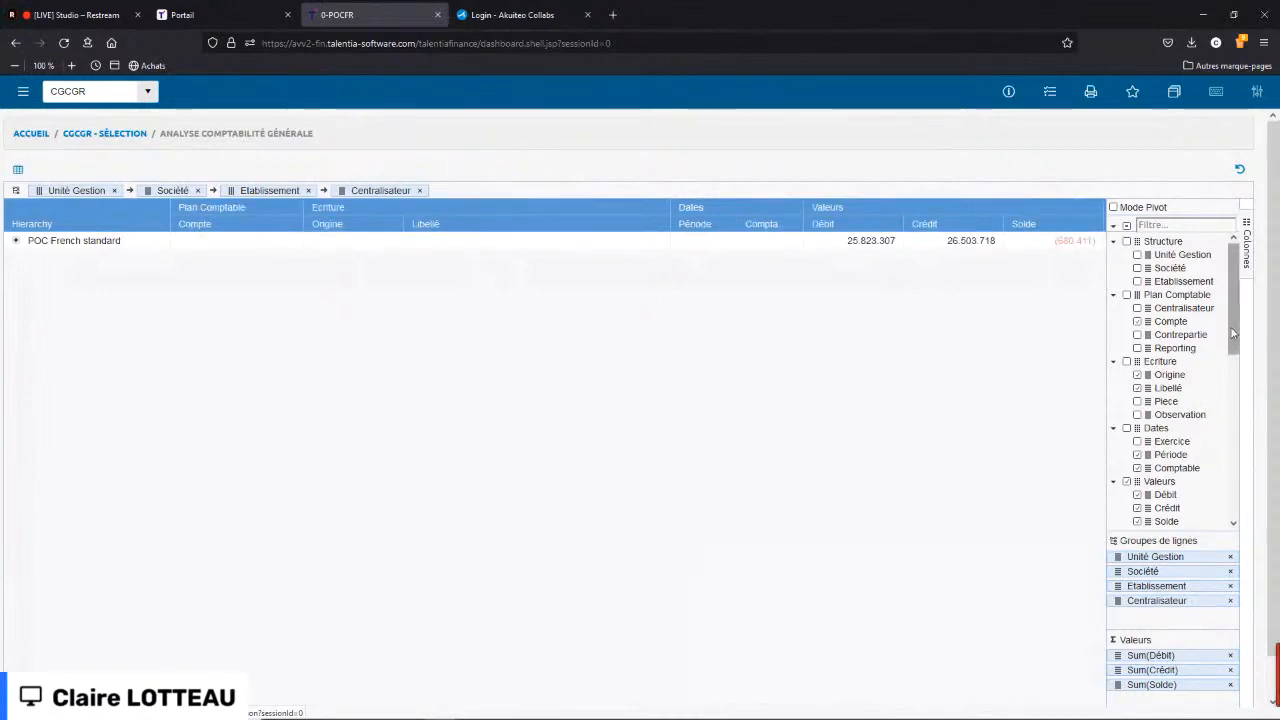
left_click_drag(1232, 332, 1231, 460)
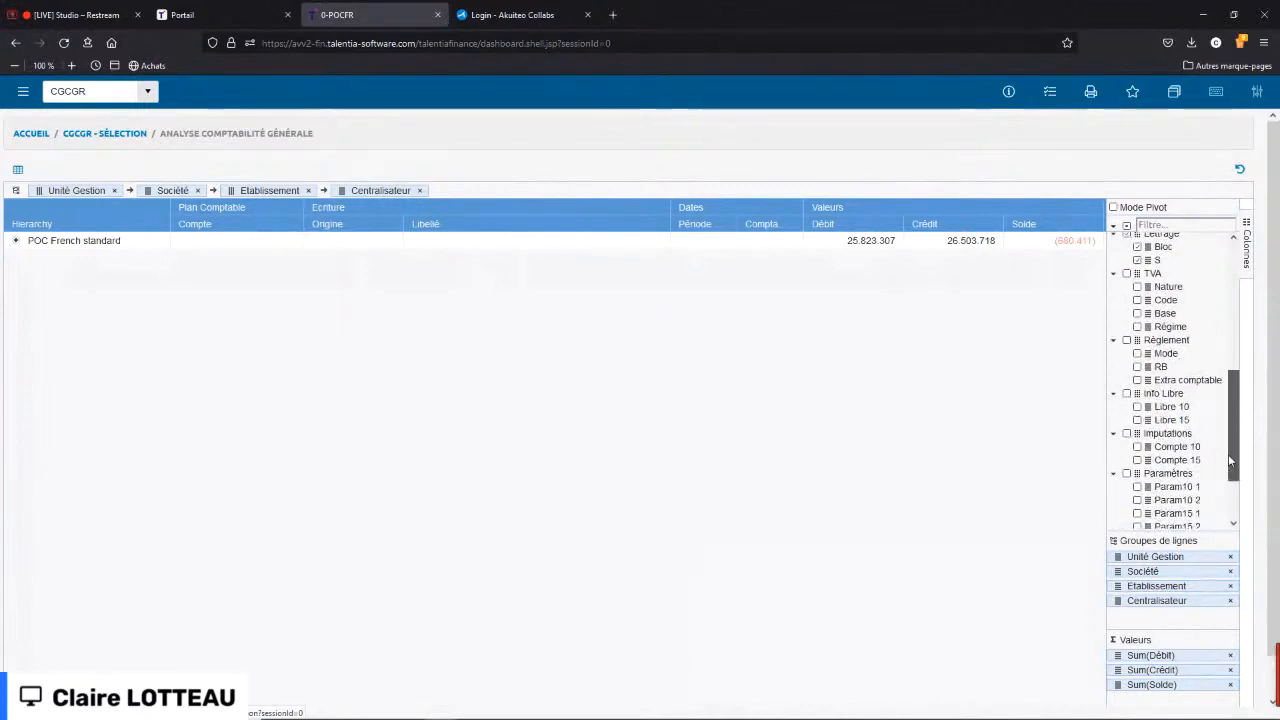
scroll(1170, 345, "up", 10)
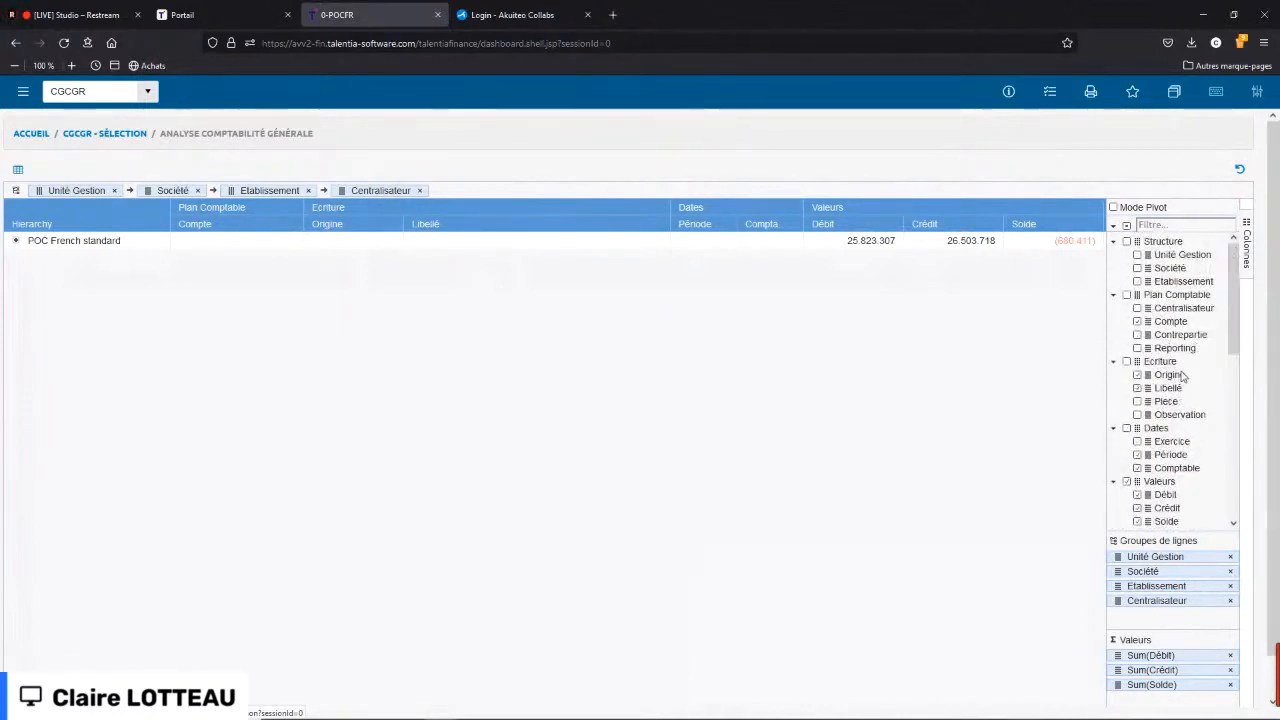
- Add the Piece column to the analysis and remove Etablissement from the row grouping
left_click(1137, 402)
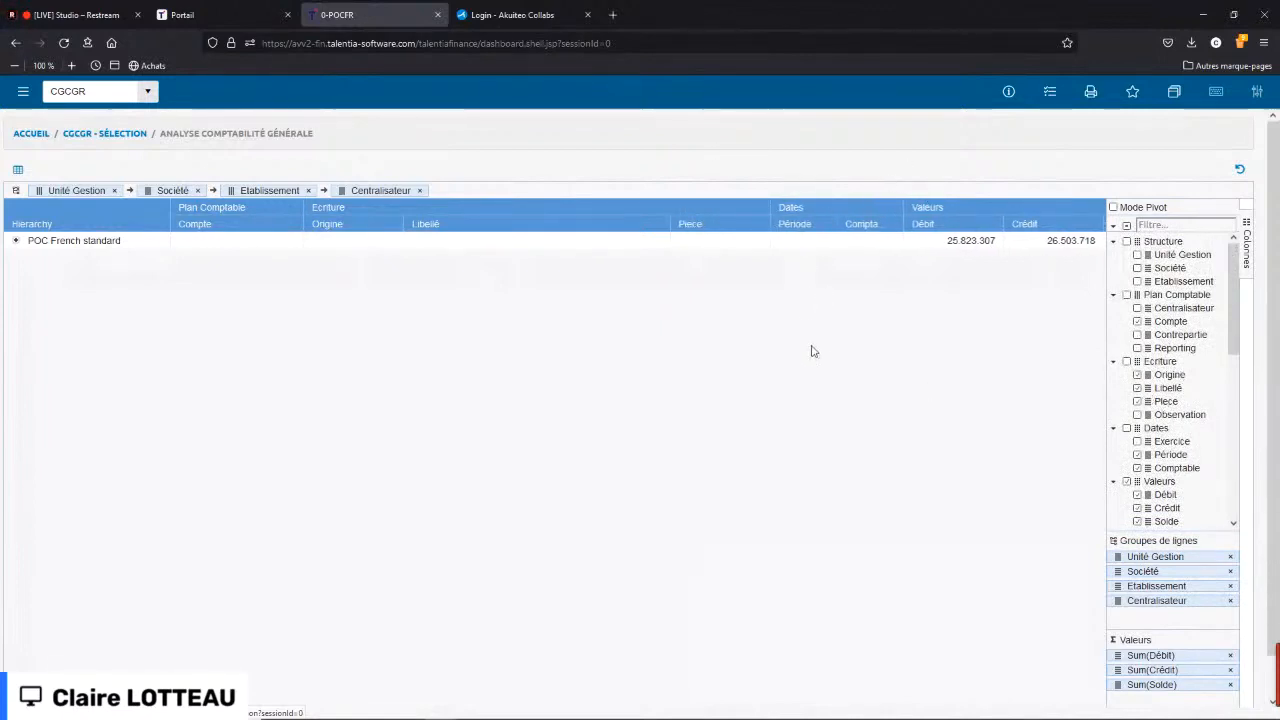
left_click(15, 242)
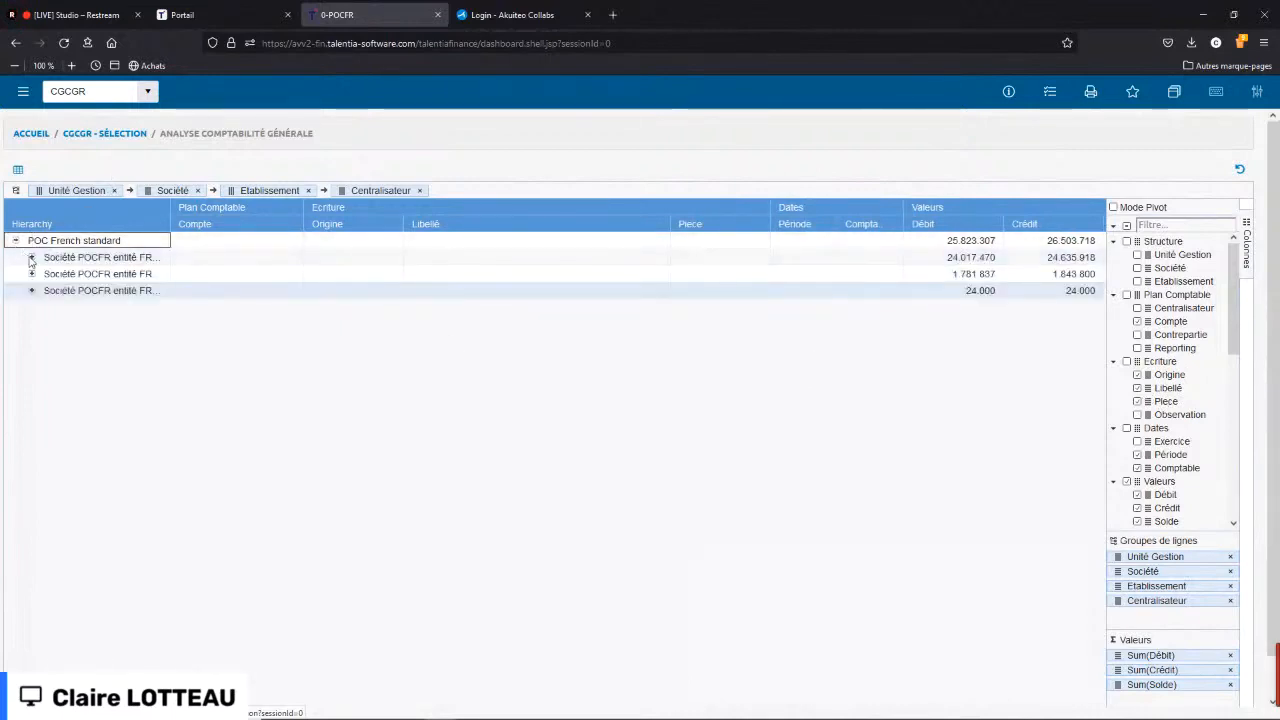
left_click(309, 191)
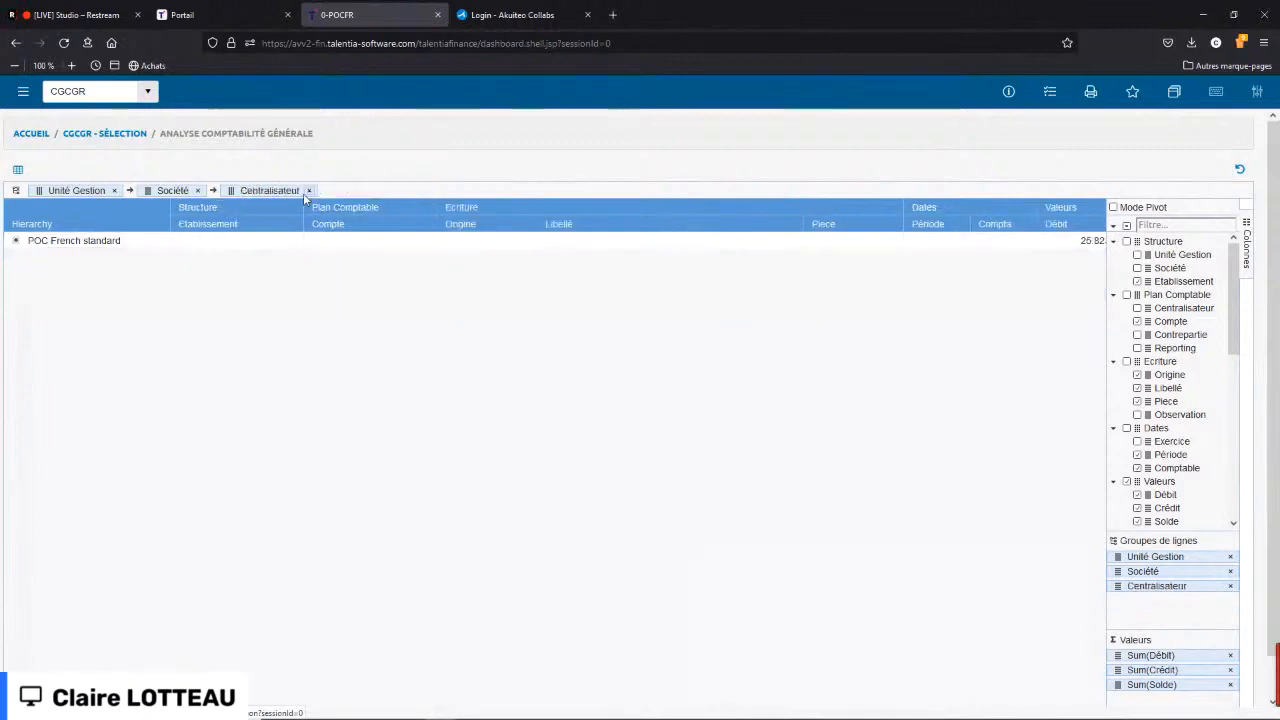
- Expand POC French standard down to the accounts of company FR001, then widen the Hierarchy column and pin it to the left
left_click(15, 241)
left_click(31, 257)
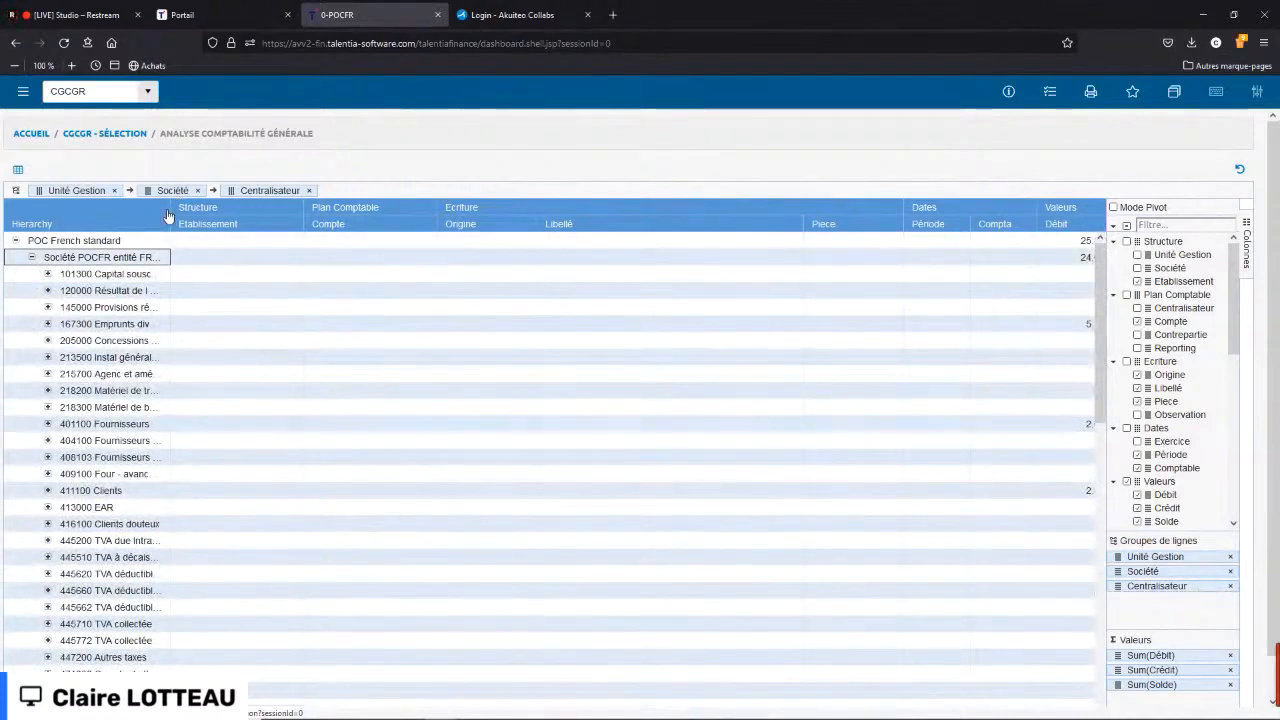
left_click_drag(168, 216, 283, 230)
left_click(277, 224)
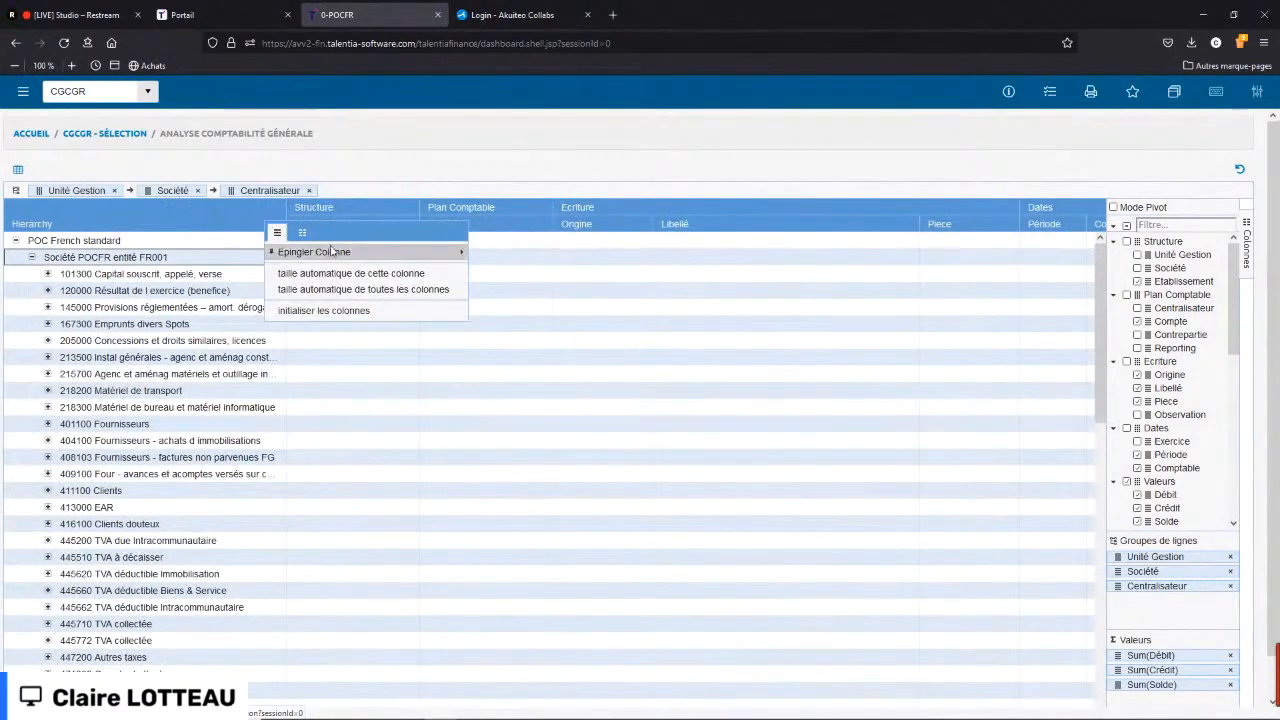
mouse_move(333, 258)
left_click(505, 256)
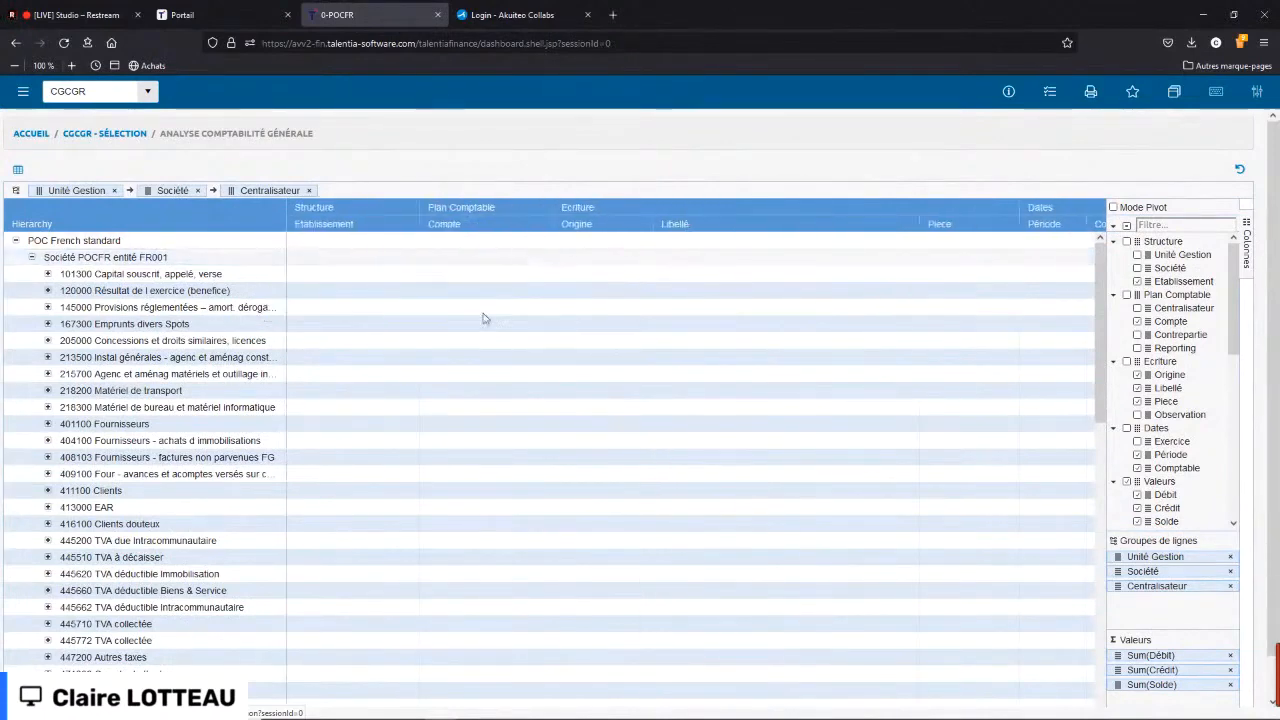
- Examine the entries behind accounts 612000 Crédit bail, 625100 Voyages et déplacements, 622100 Commissions and 615600 Maintenance
scroll(162, 530, "down", 5)
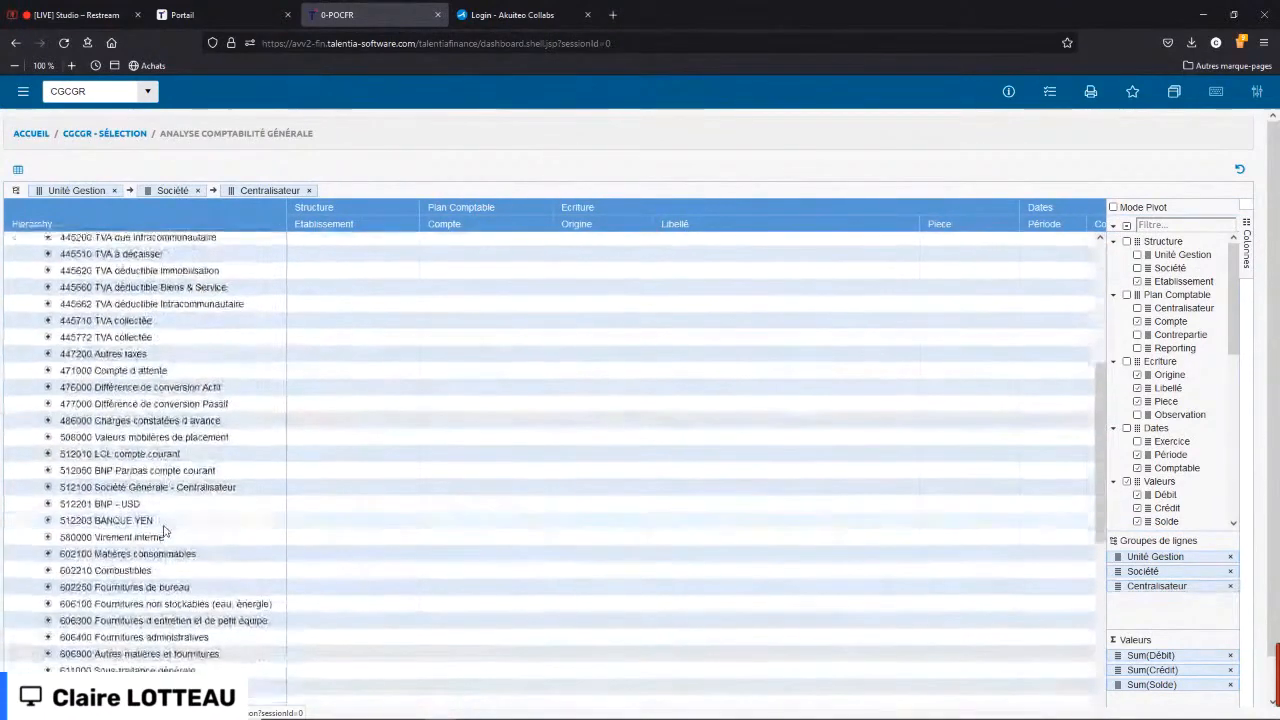
scroll(165, 530, "down", 2)
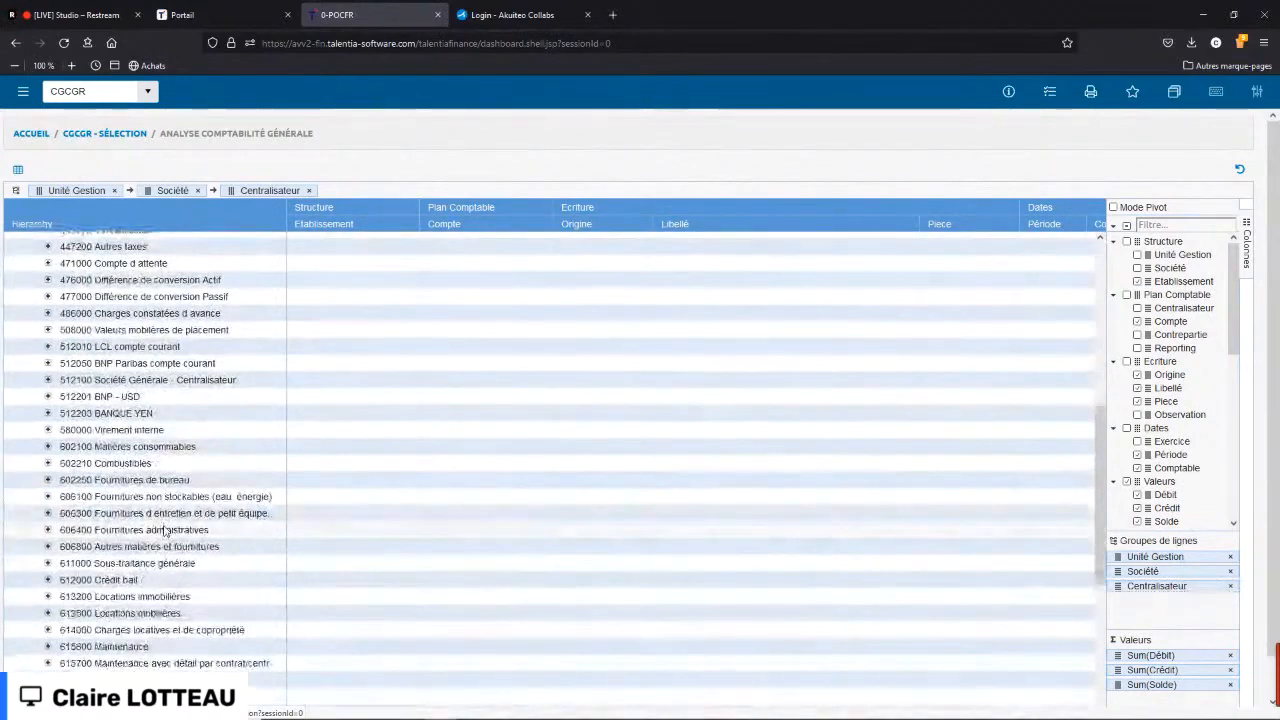
left_click(48, 580)
scroll(309, 509, "down", 6)
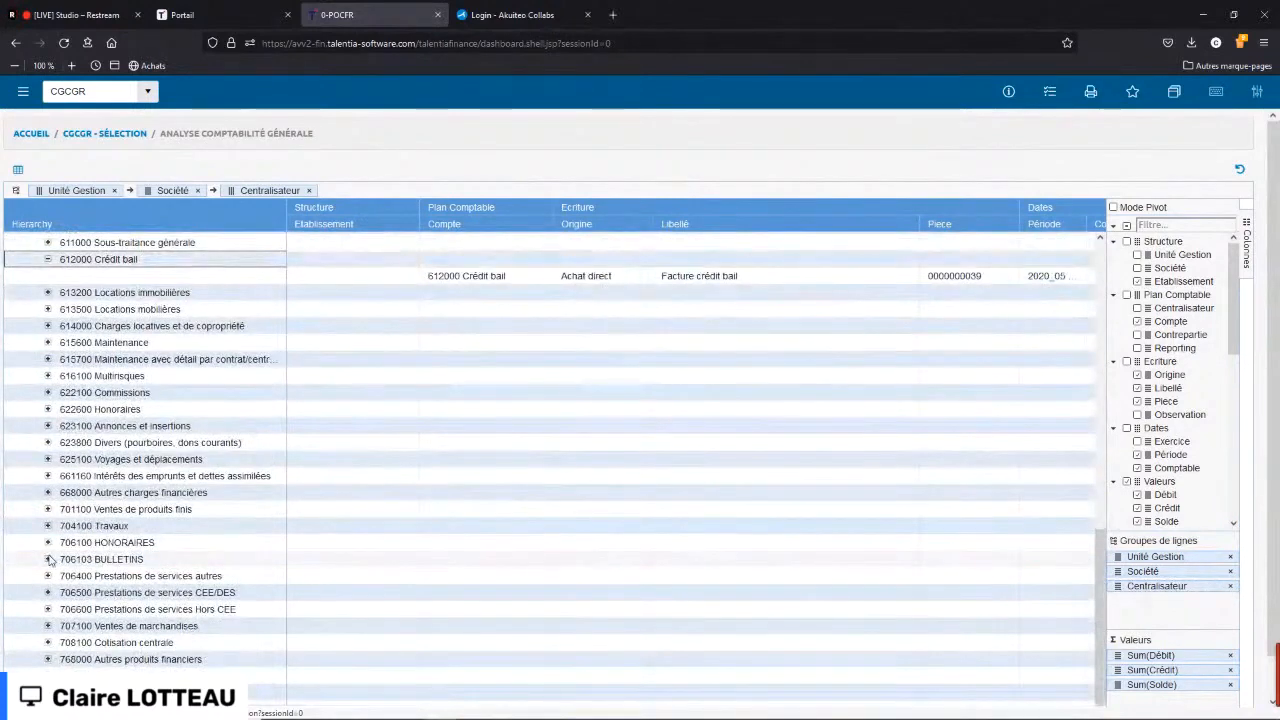
left_click(47, 461)
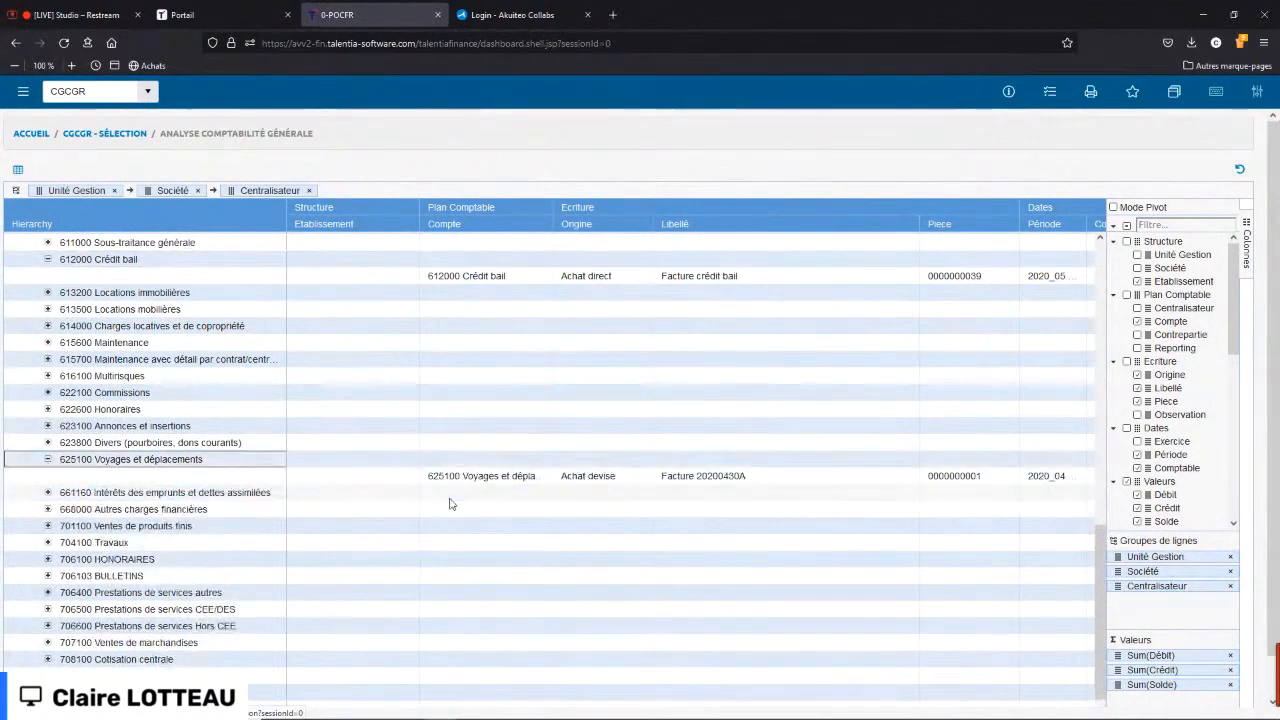
scroll(165, 508, "up", 2)
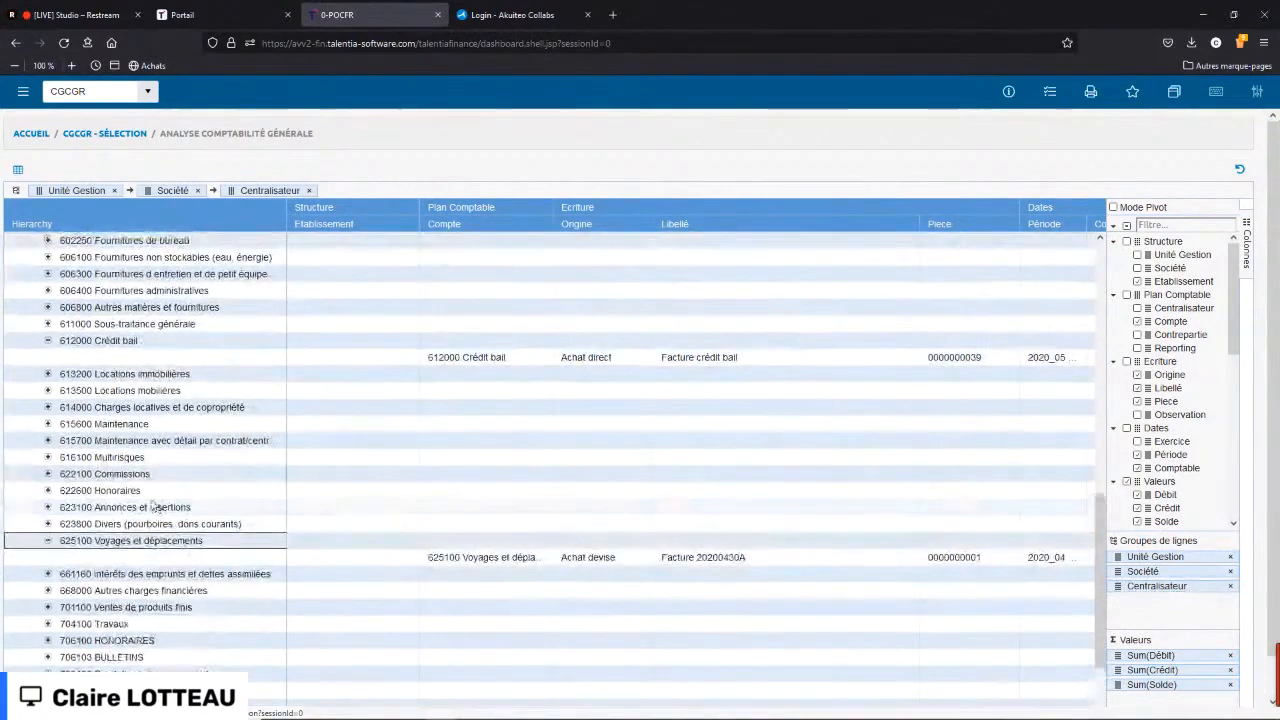
left_click(47, 473)
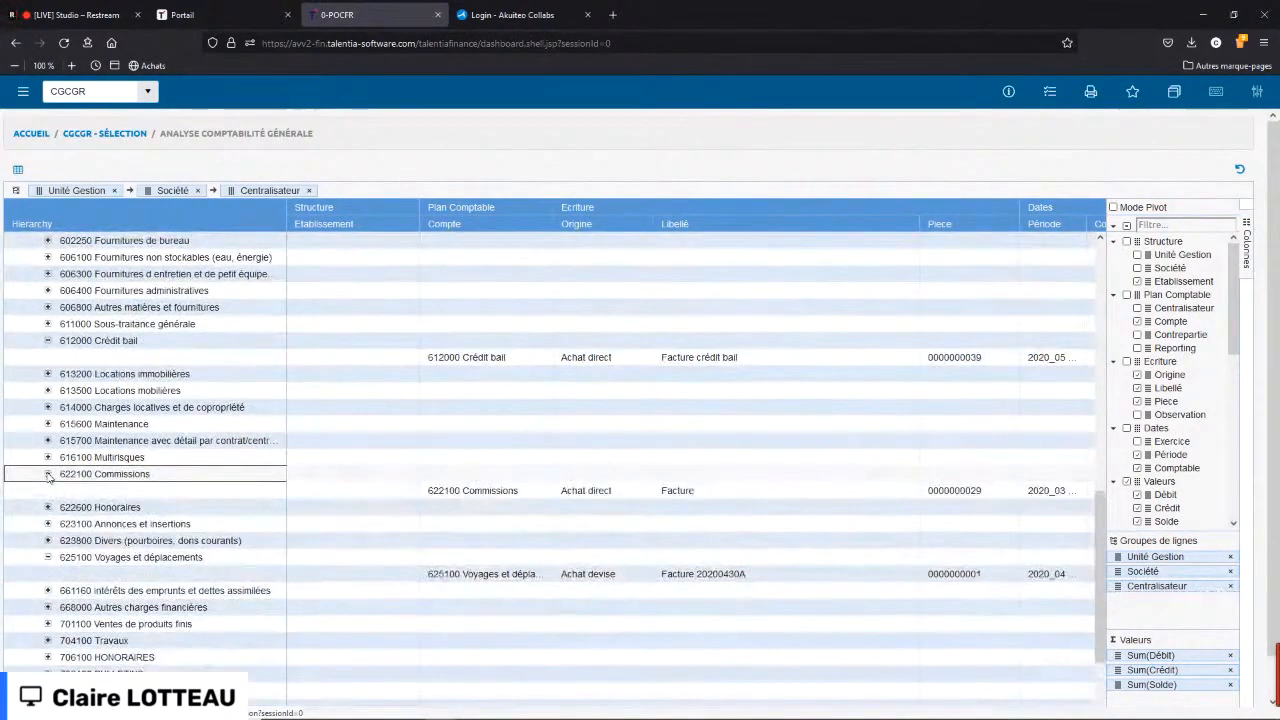
left_click(47, 424)
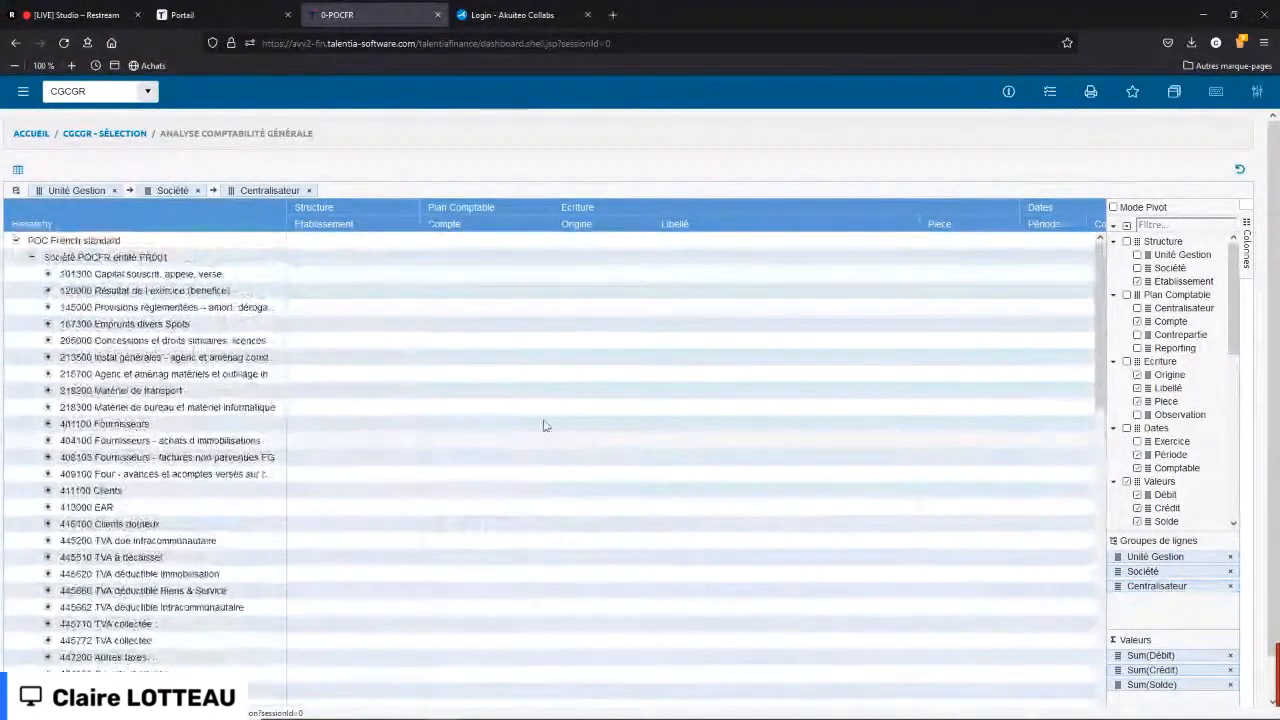
- Turn on Mode Pivot and remove Sum(Débit) and Sum(Crédit) from the values
left_click(1114, 208)
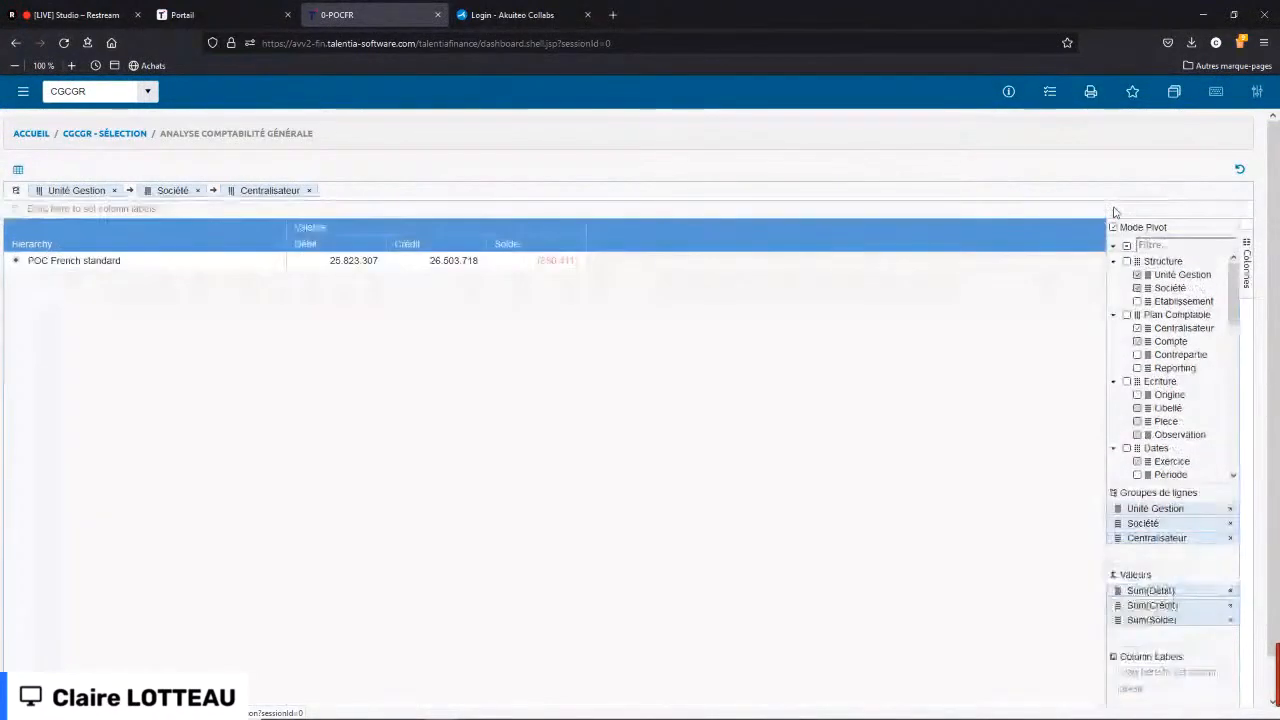
left_click(1231, 591)
left_click(1231, 591)
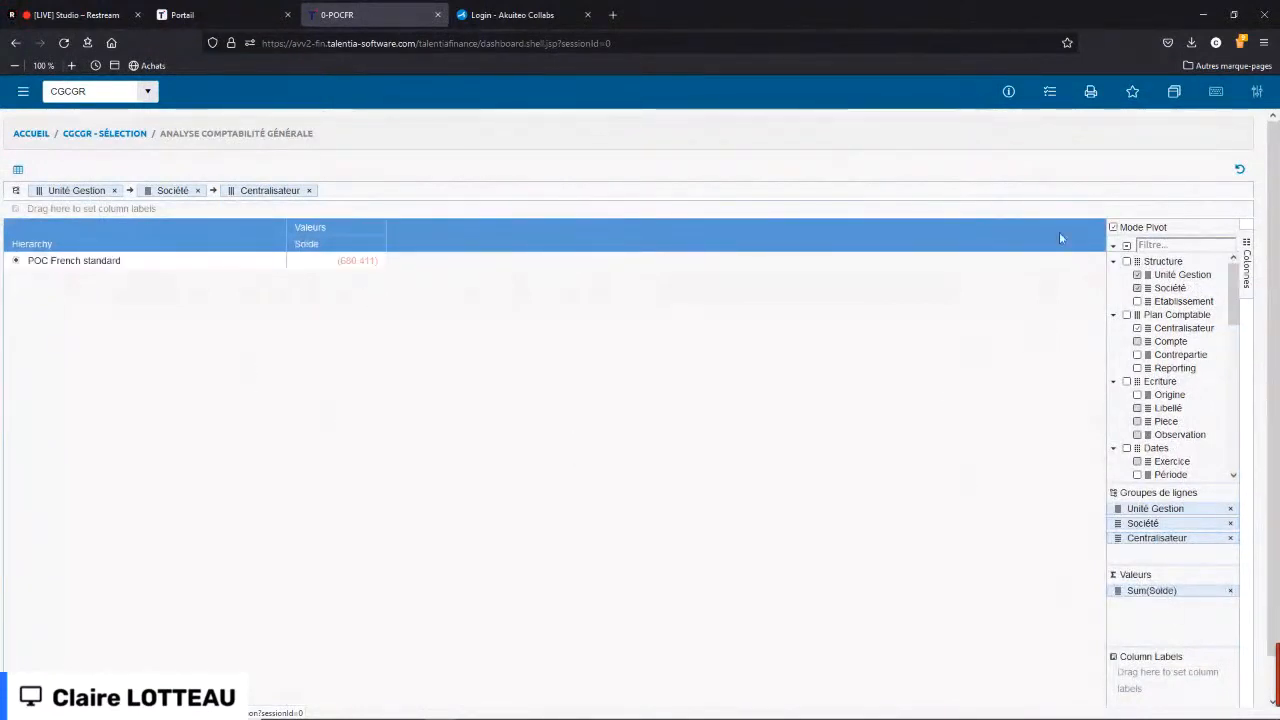
- Set Période from the Dates group as the column label of the pivot
scroll(1238, 303, "down", 1)
scroll(1238, 303, "down", 2)
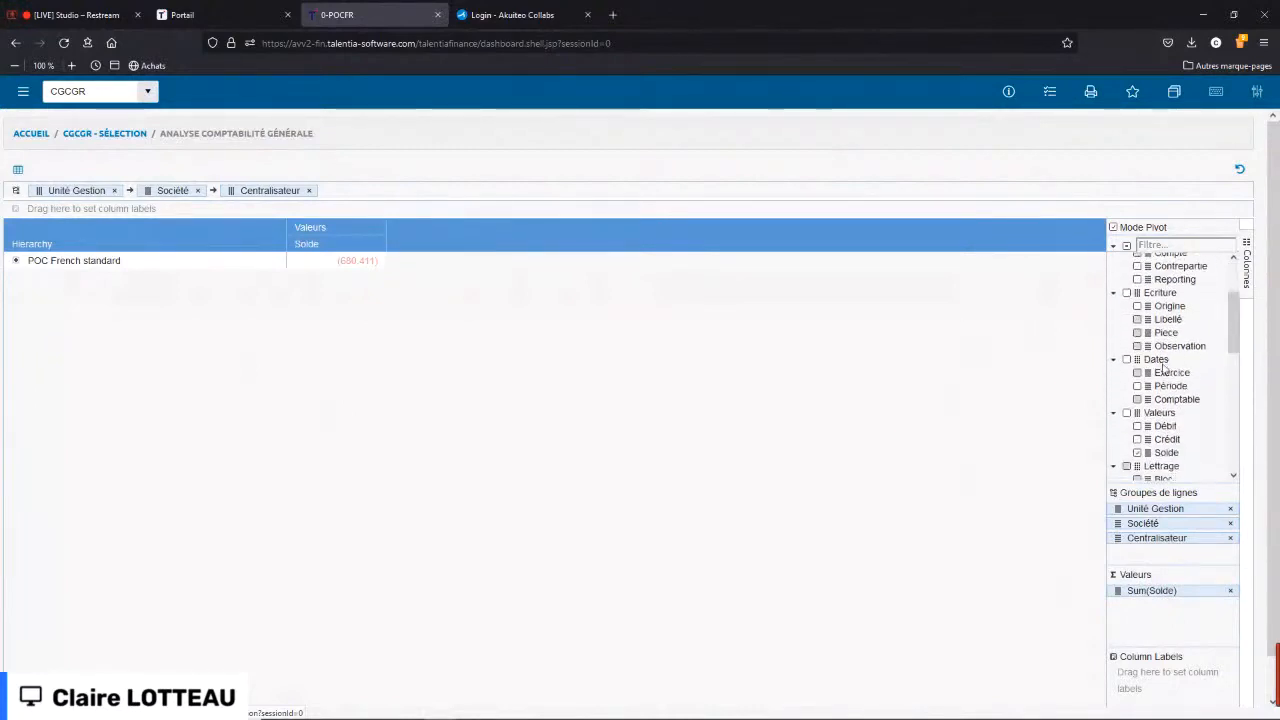
left_click_drag(1150, 385, 886, 205)
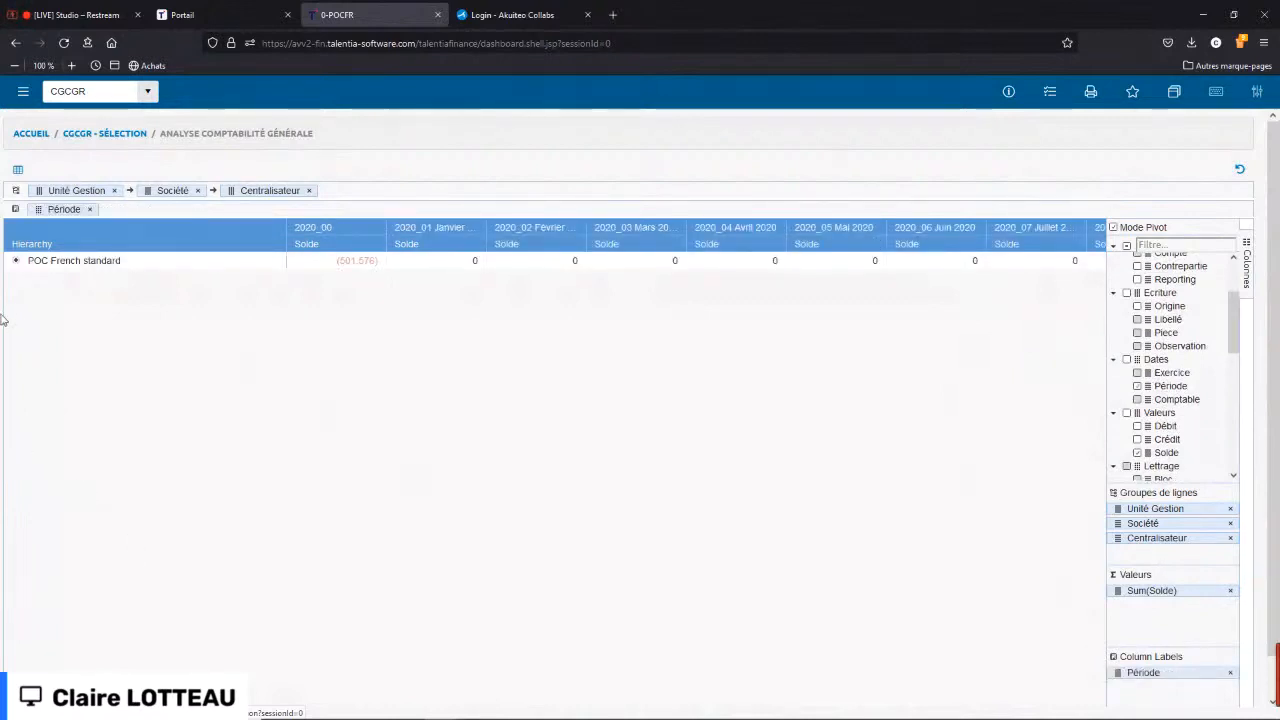
- Expand POC French standard and company FR001 in the pivot, and widen the Hierarchy column to show the full account names
left_click(15, 260)
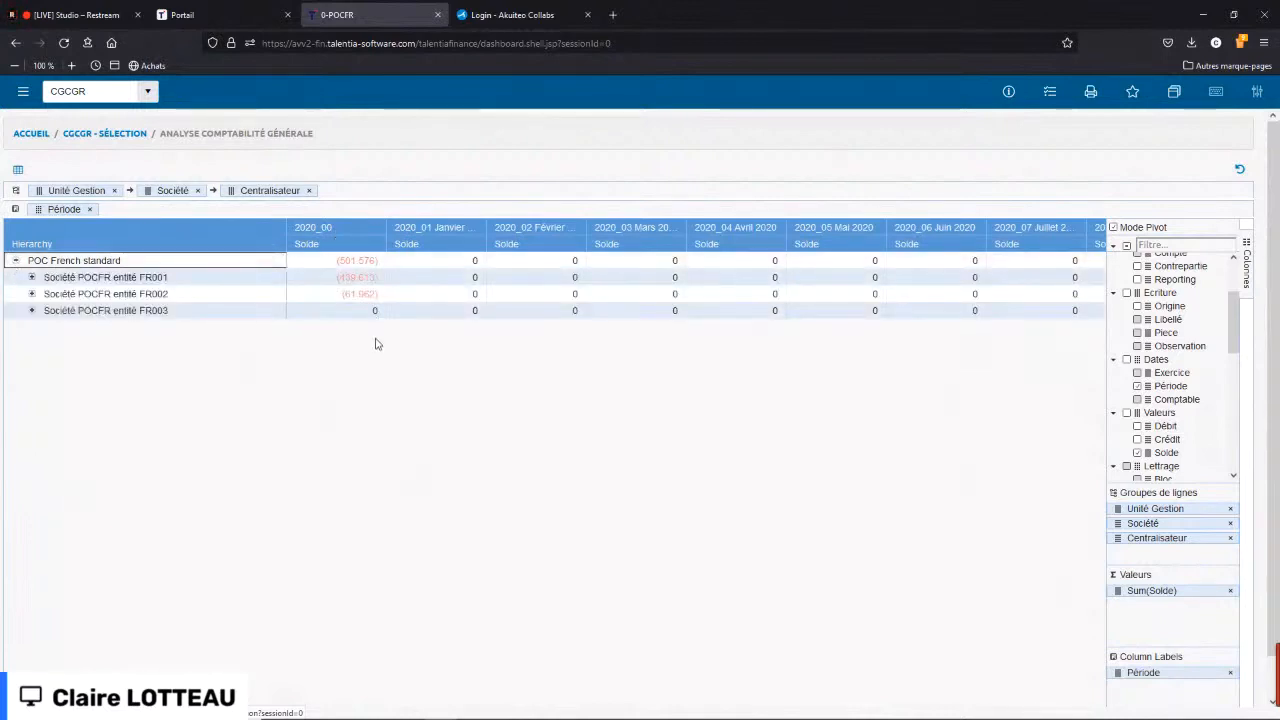
left_click(32, 278)
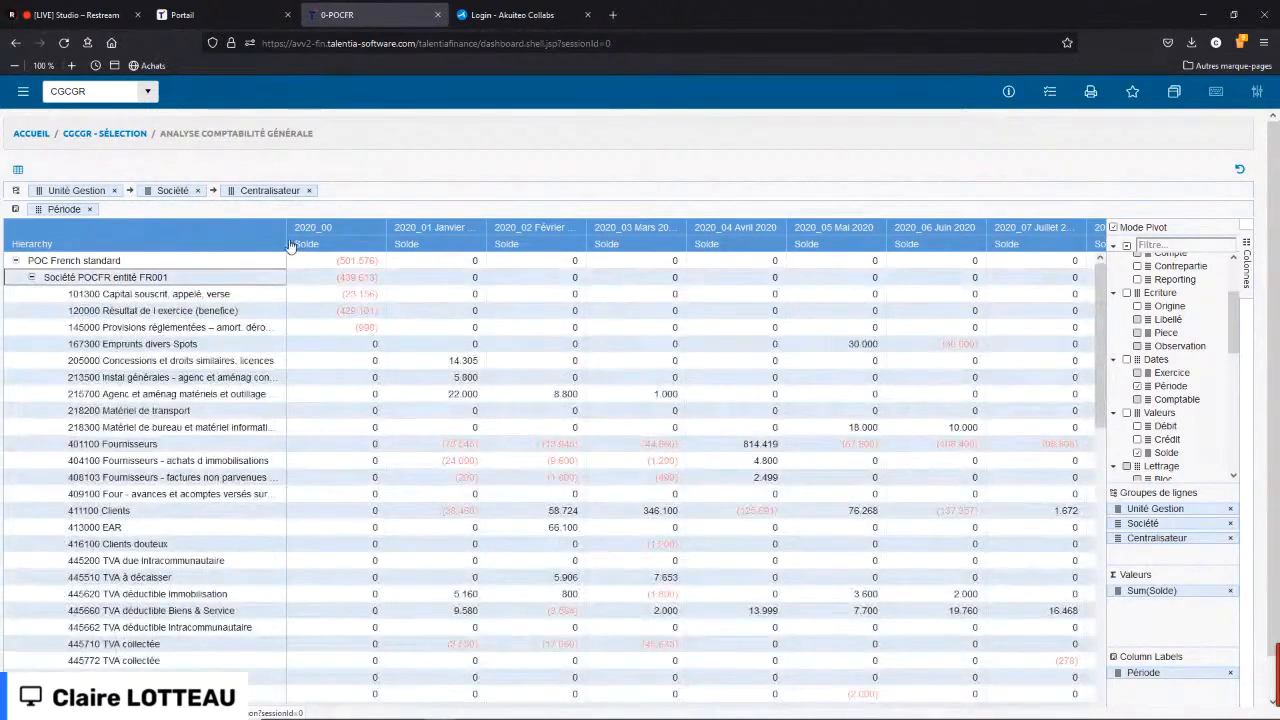
left_click_drag(286, 242, 322, 243)
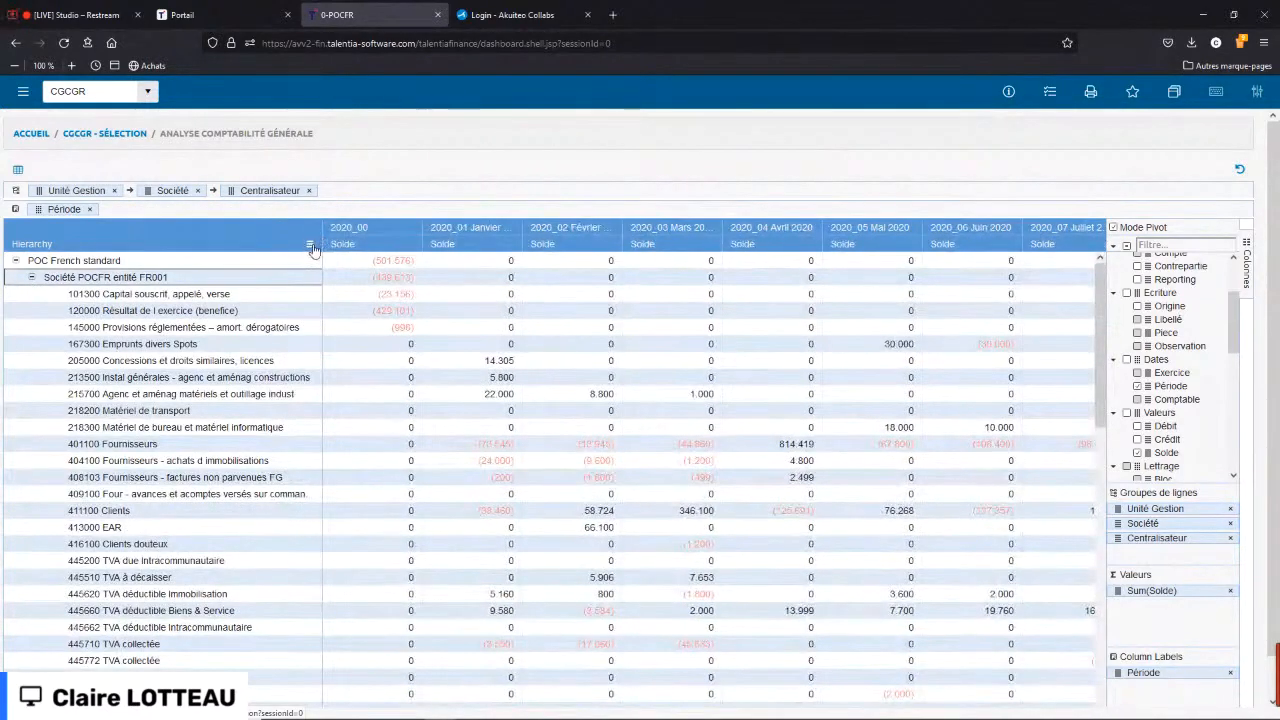
left_click(313, 252)
mouse_move(498, 276)
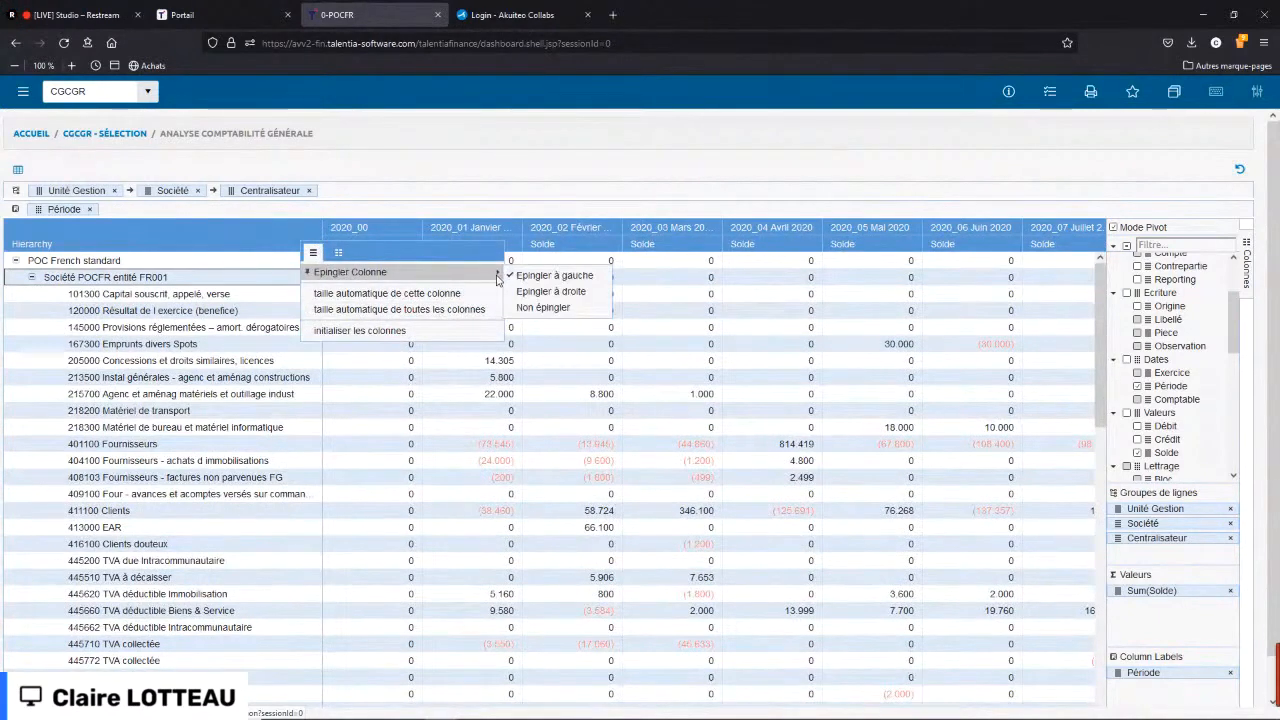
left_click(375, 310)
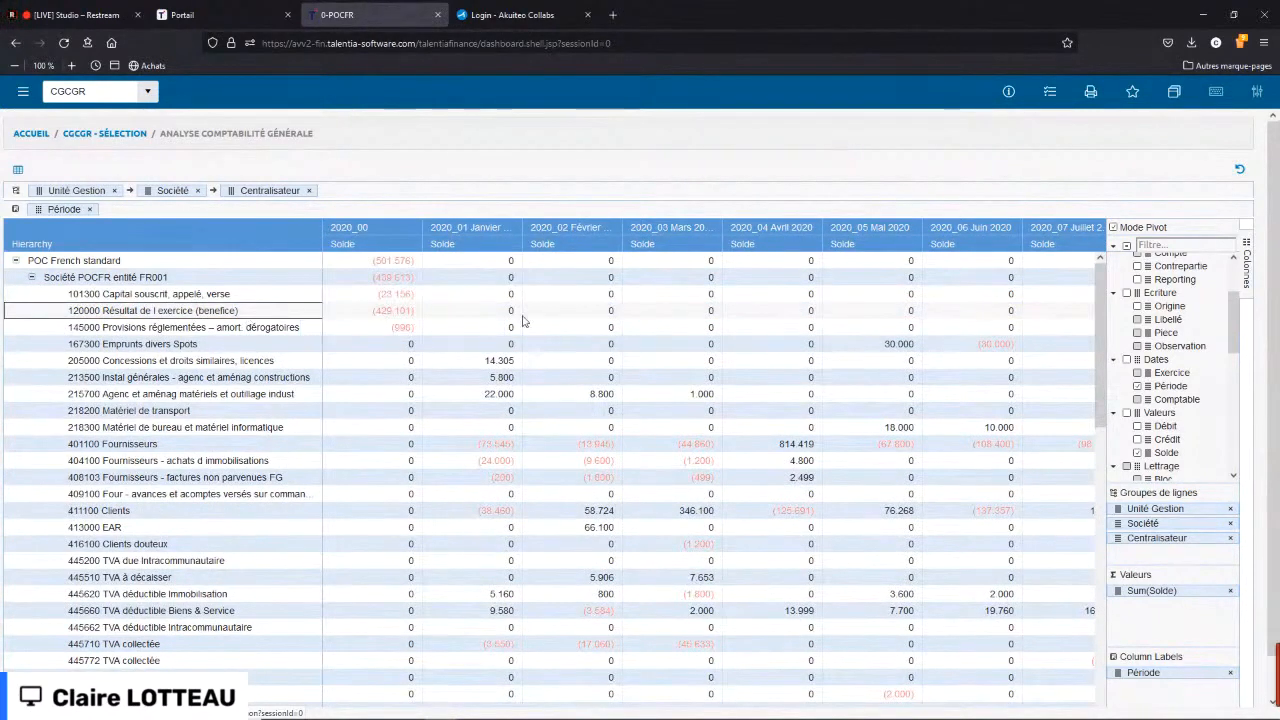
- Look through the account balances of company FR001 period by period across 2020 and 2021
key("Right")
key("Right")
key("Right")
key("Right")
key("Right")
key("Right")
key("Right")
key("Right")
key("Right")
key("Right")
key("Right")
key("Right")
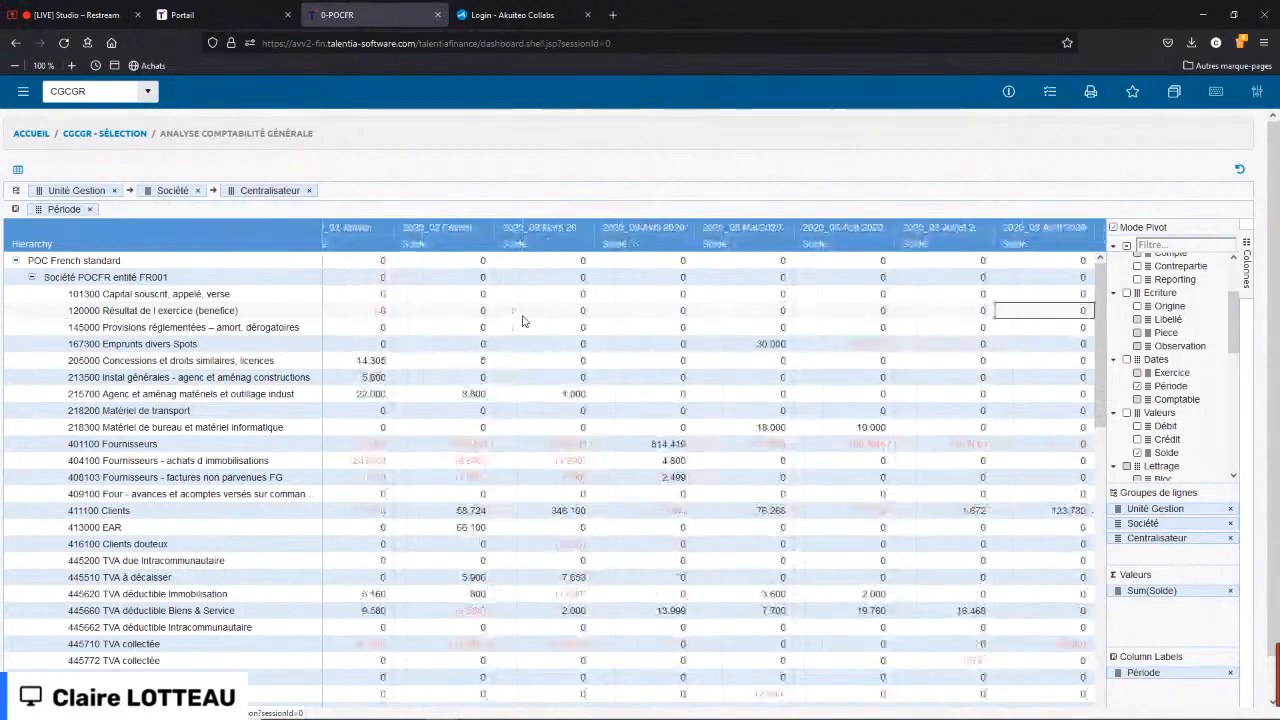
key("Right")
key("Right")
key("Right")
key("Right")
key("Right")
key("Right")
key("Right")
key("Right")
key("Right")
key("Right")
key("Right")
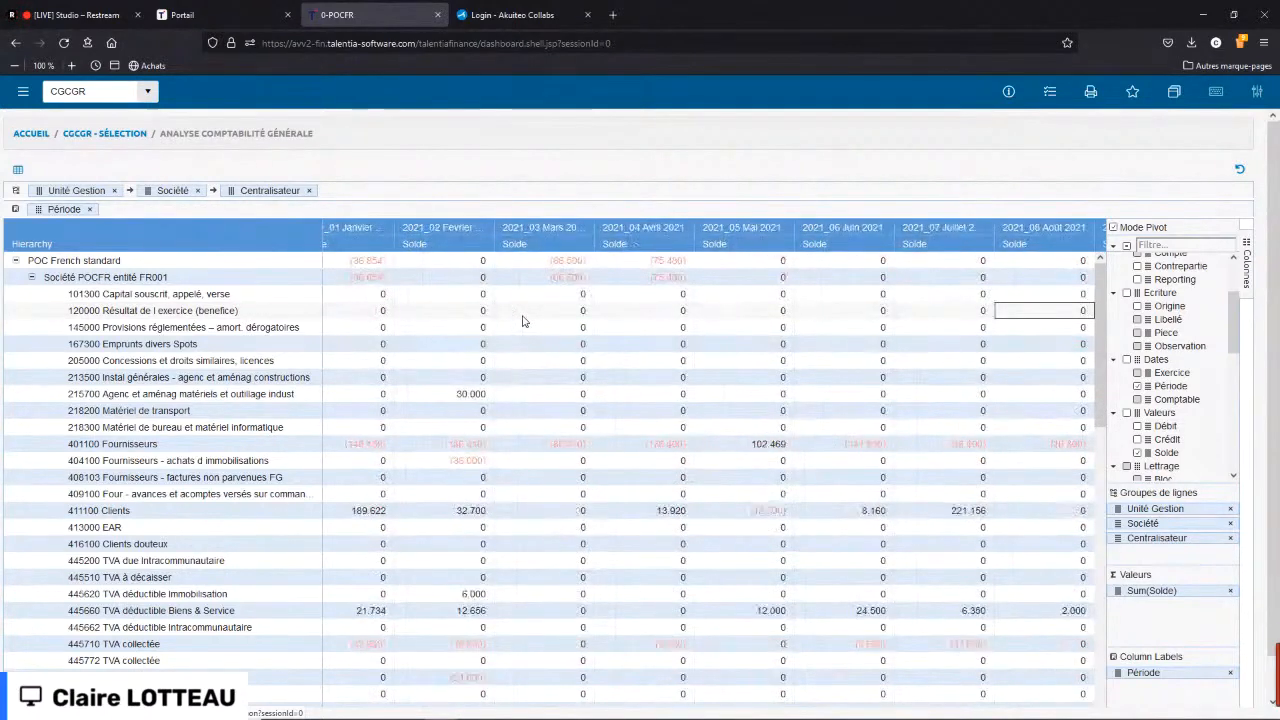
key("Right")
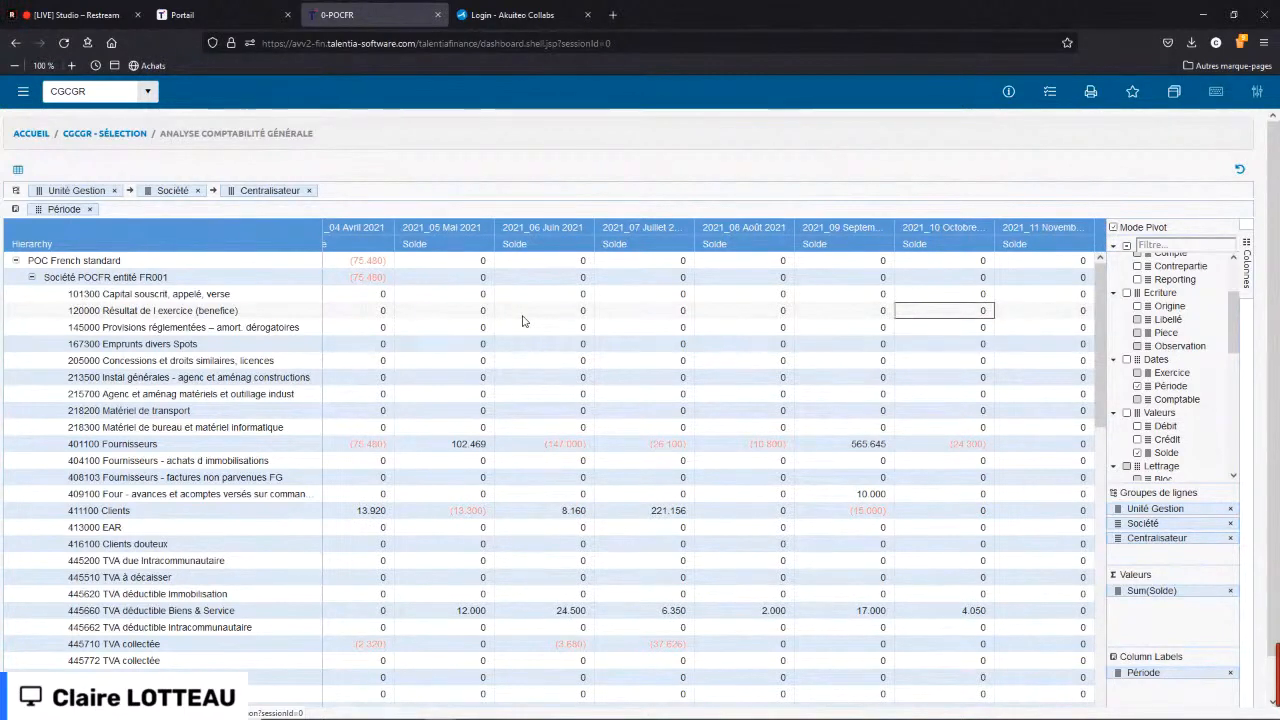
key("Home")
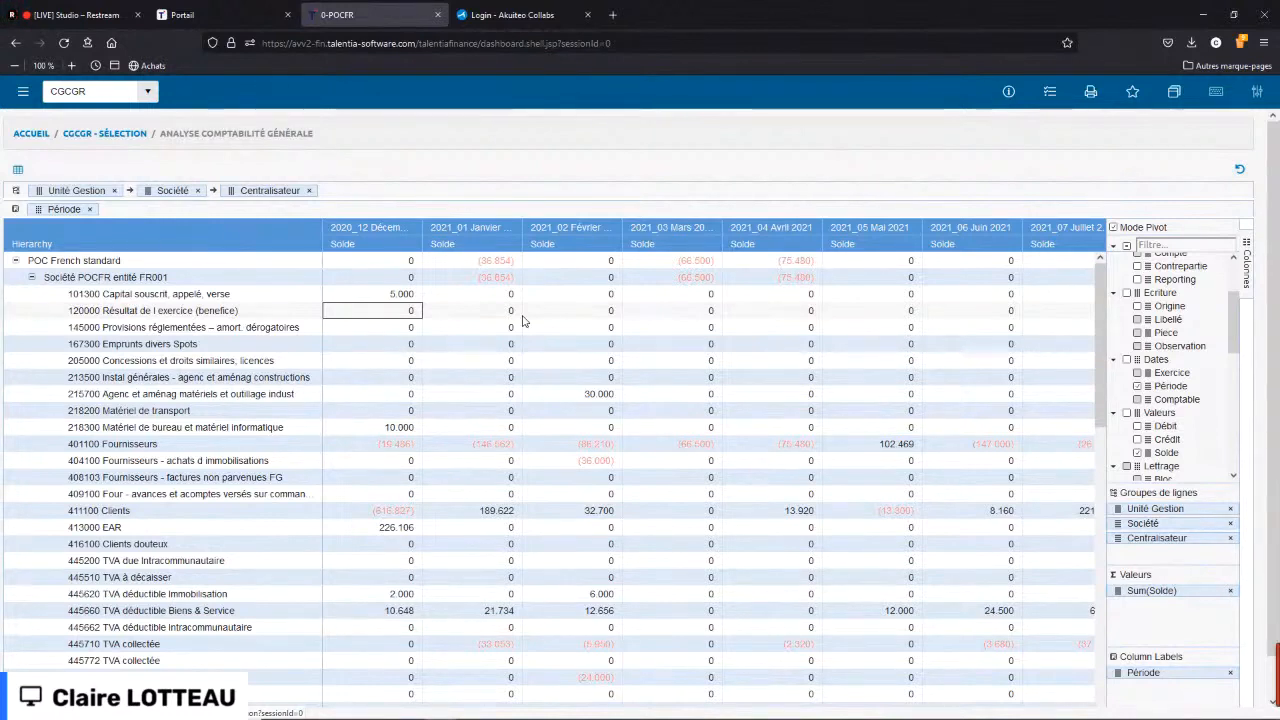
- Return to the CGCGR selection and set Unité de gestion to POCFI and POCRC
left_click(1240, 174)
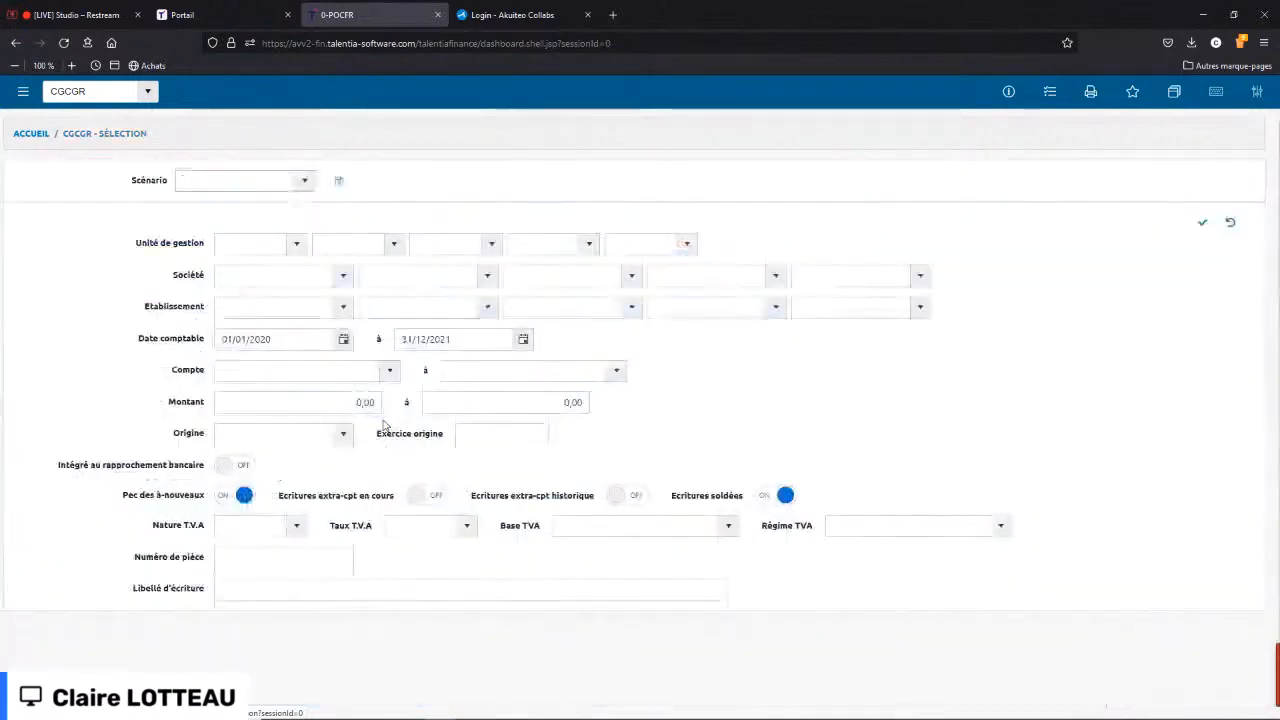
left_click(296, 246)
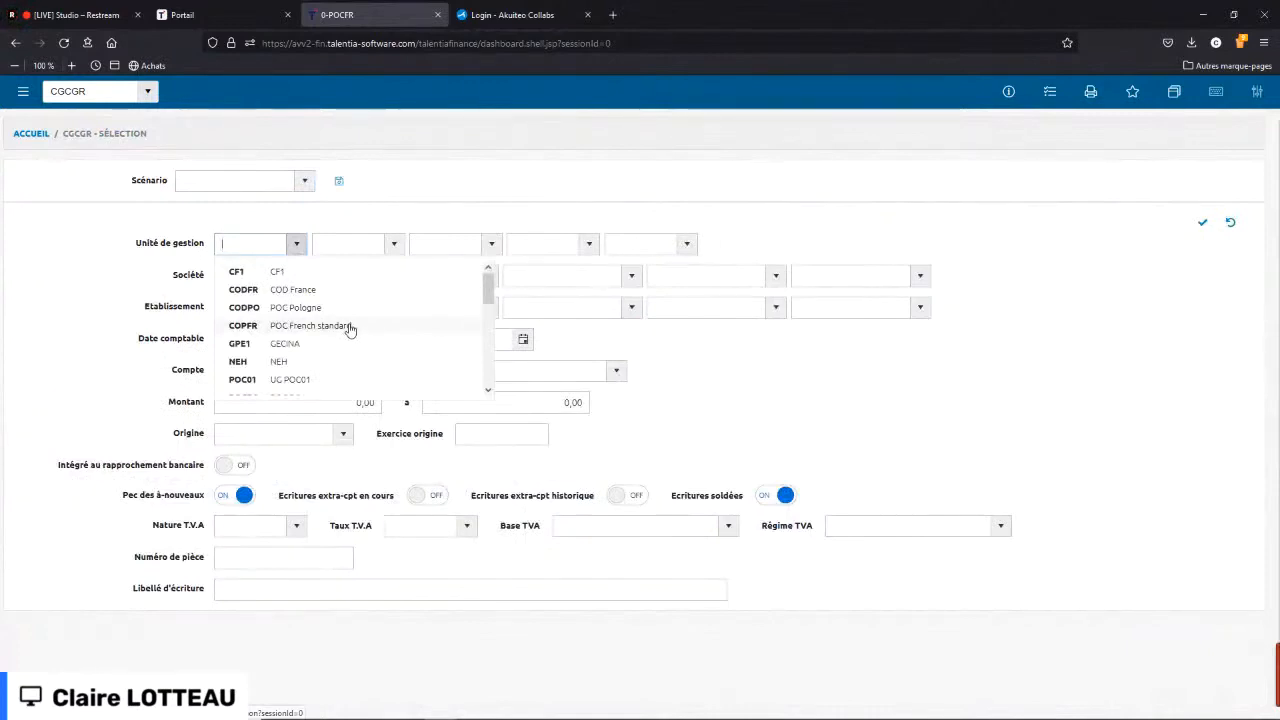
scroll(320, 311, "down", 2)
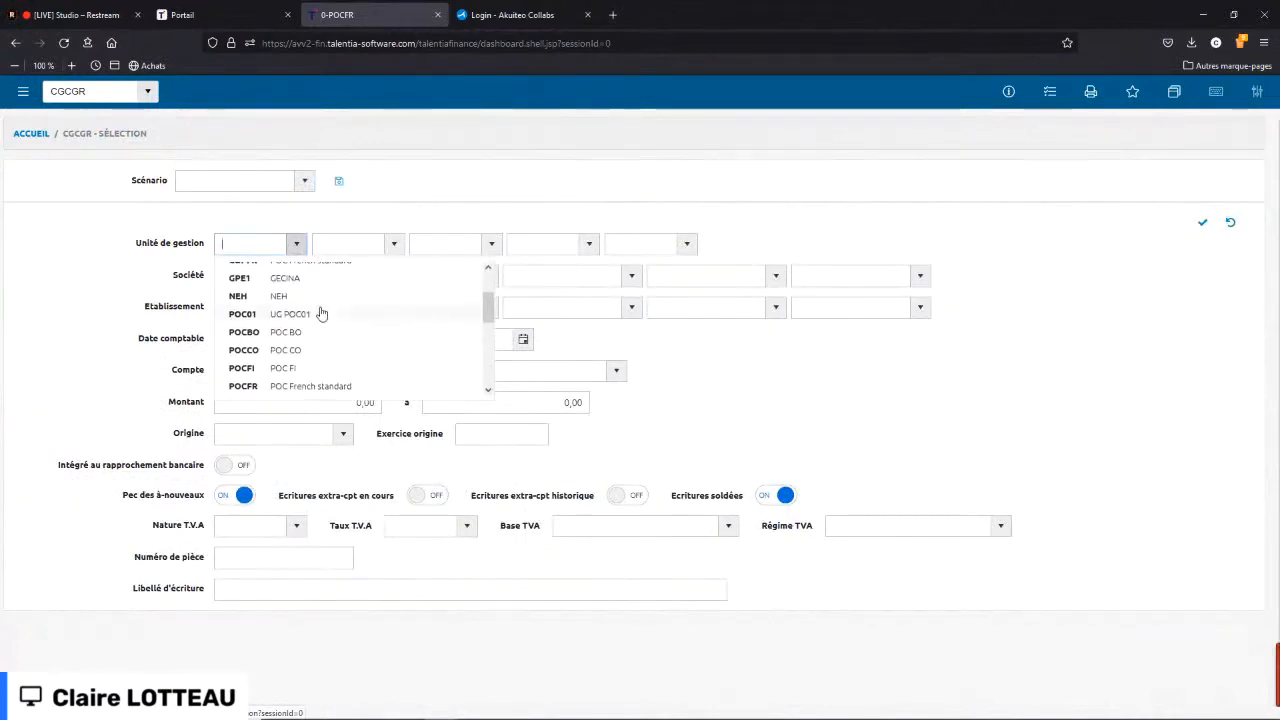
left_click(308, 368)
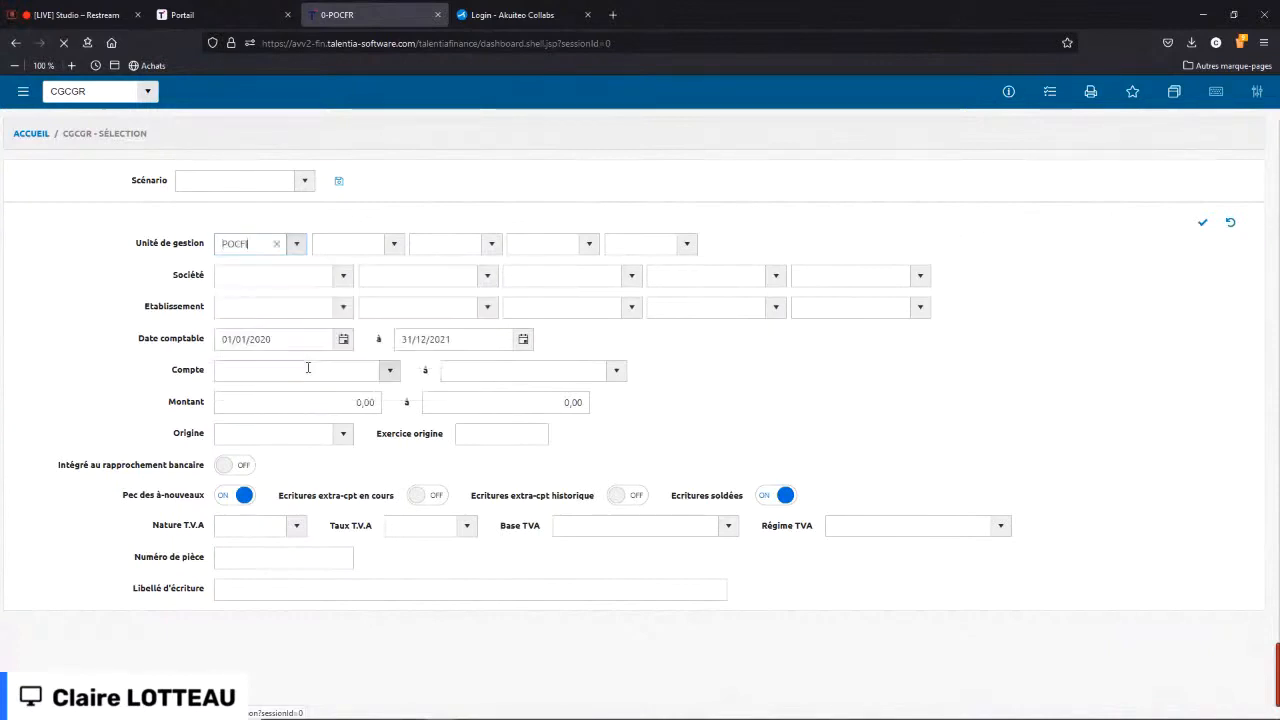
left_click(395, 246)
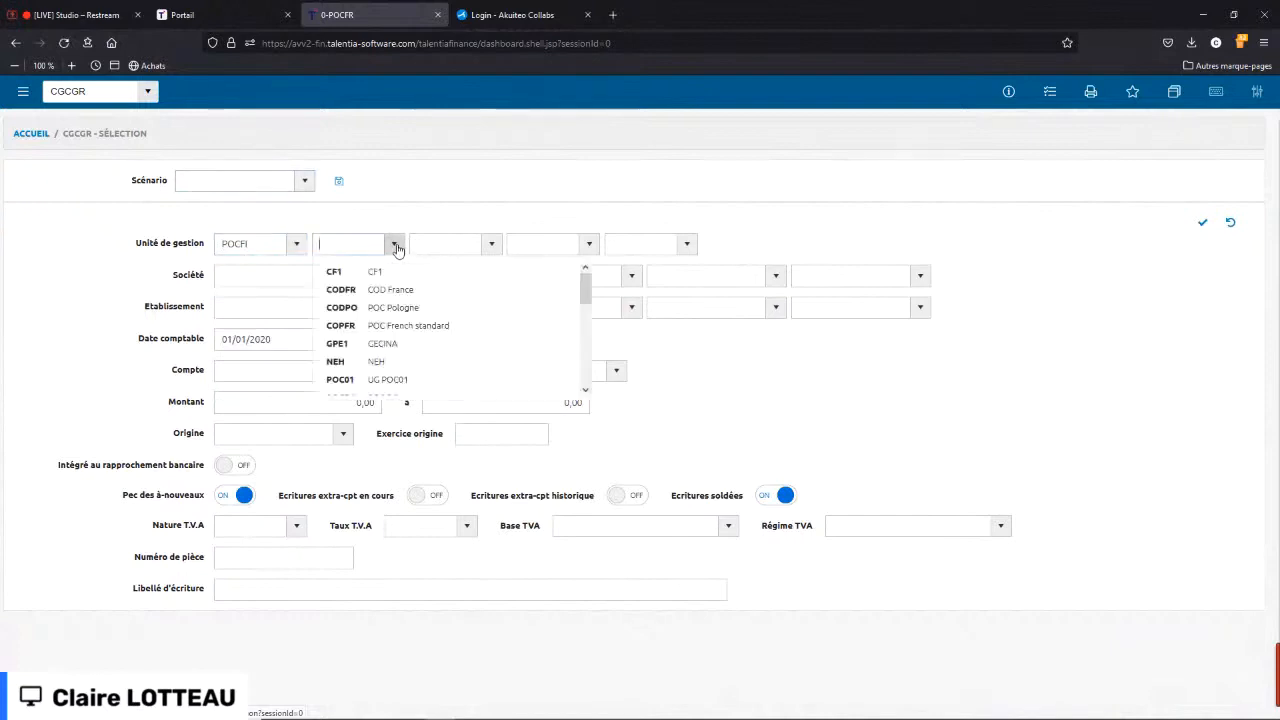
scroll(440, 343, "down", 5)
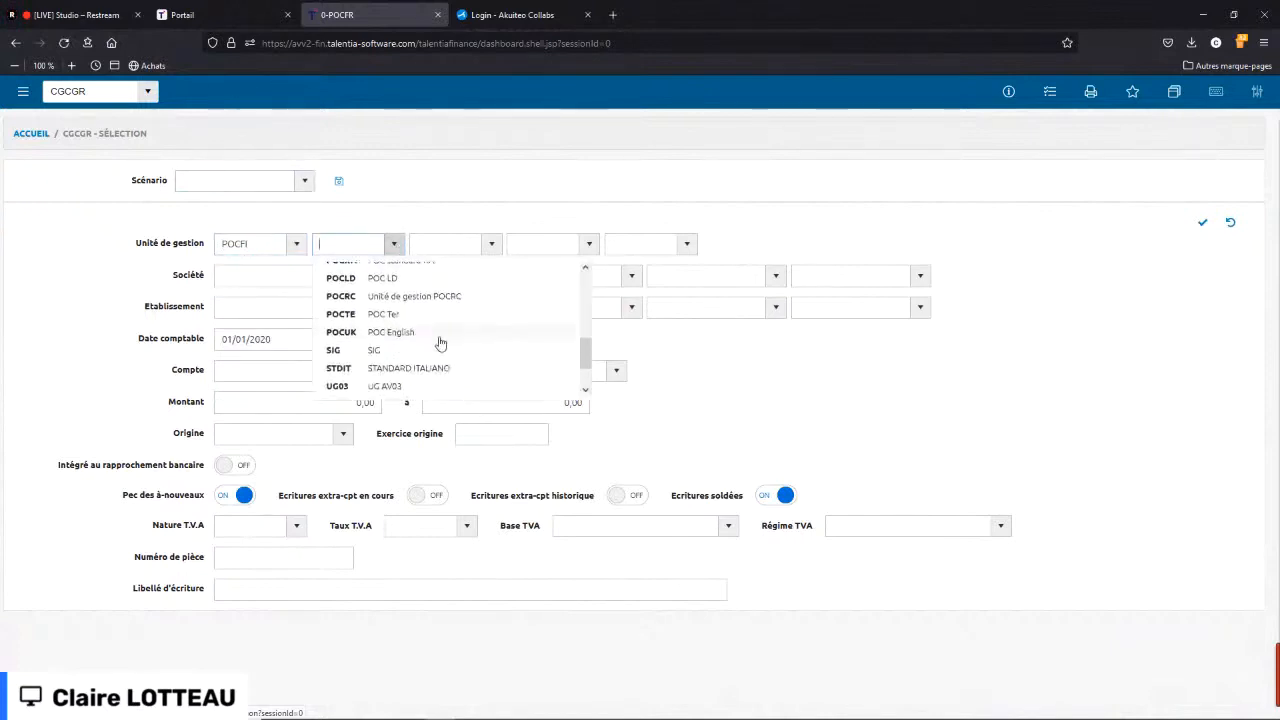
left_click(477, 296)
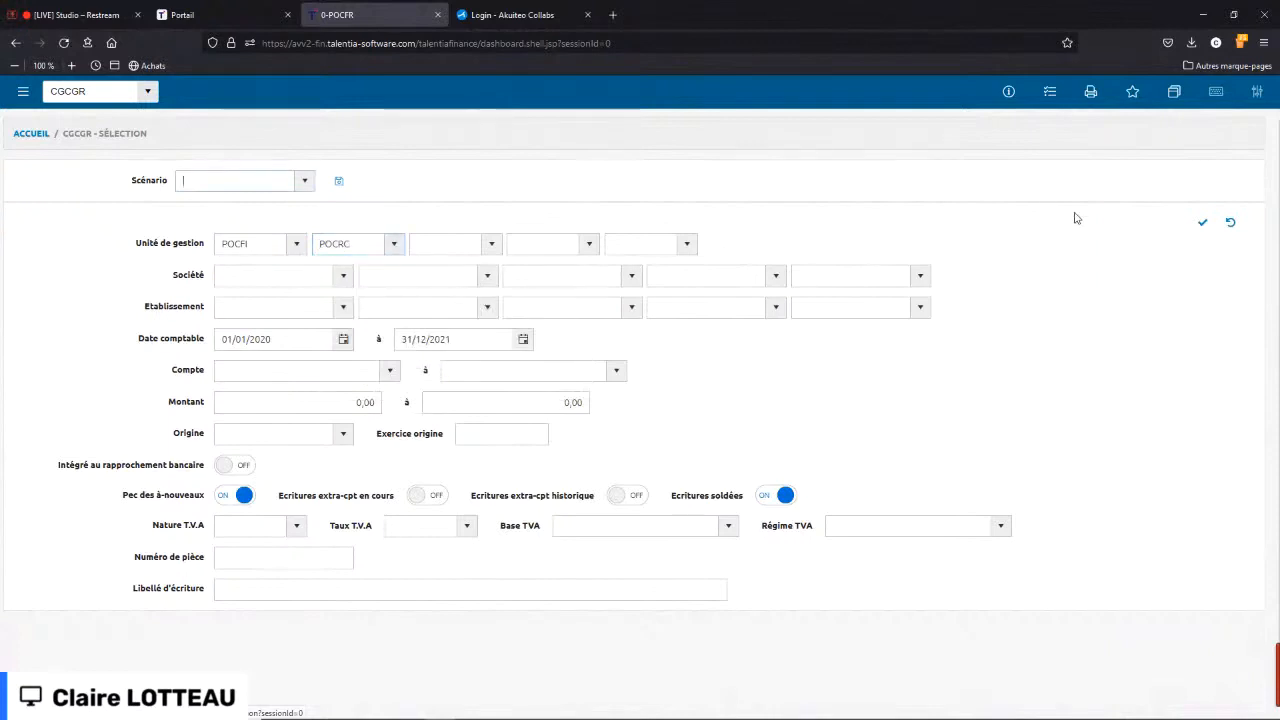
- Run the CGCGR analysis and expand management unit POCRC and its company POCRCAD in the hierarchy
left_click(1201, 225)
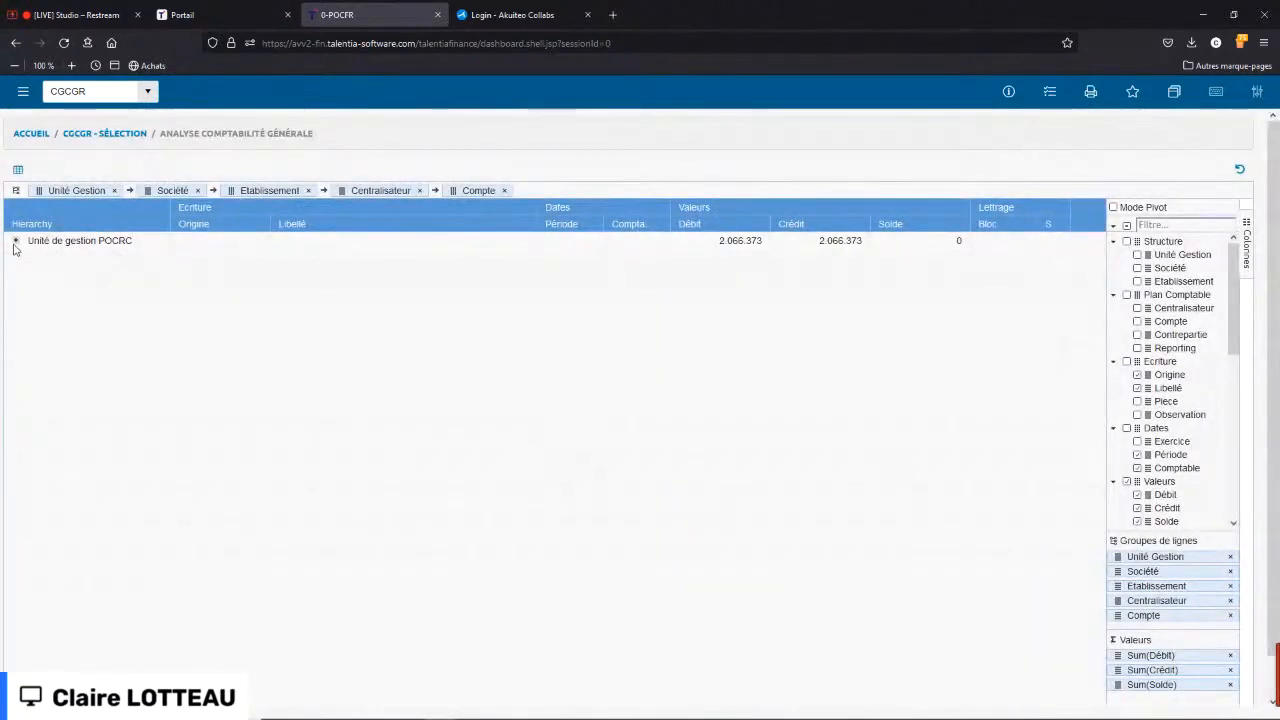
left_click(15, 241)
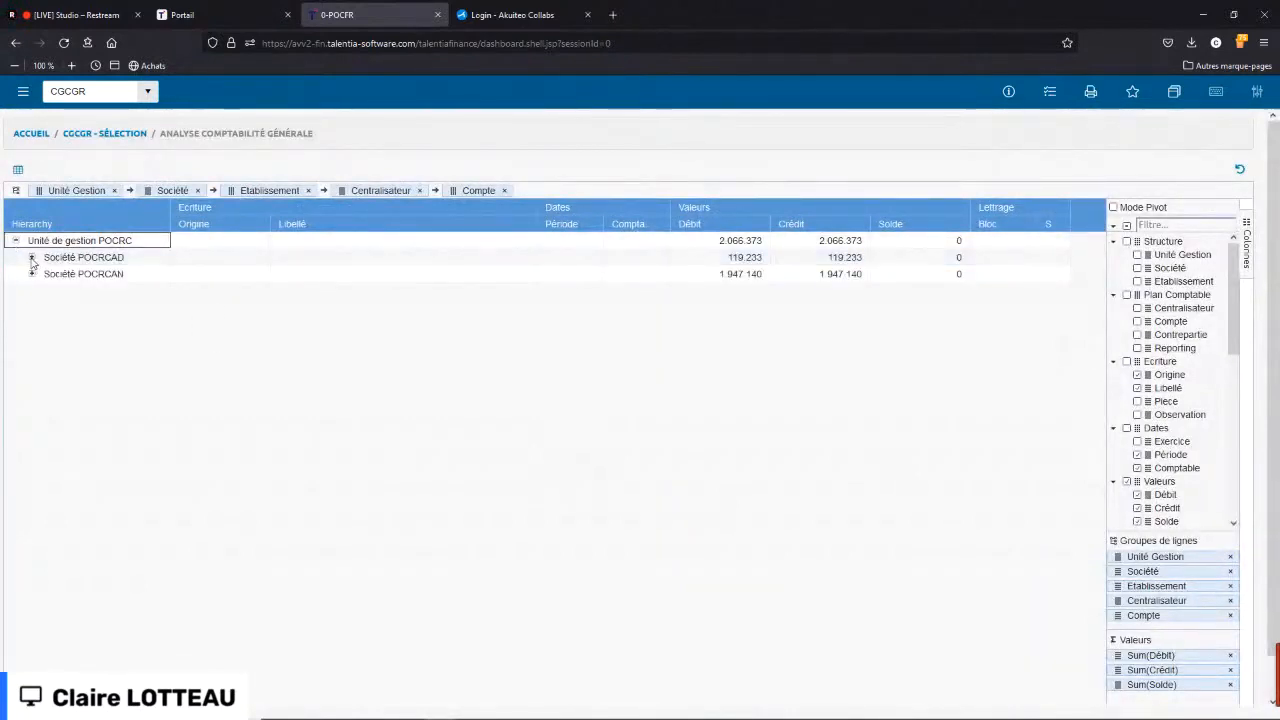
left_click(32, 258)
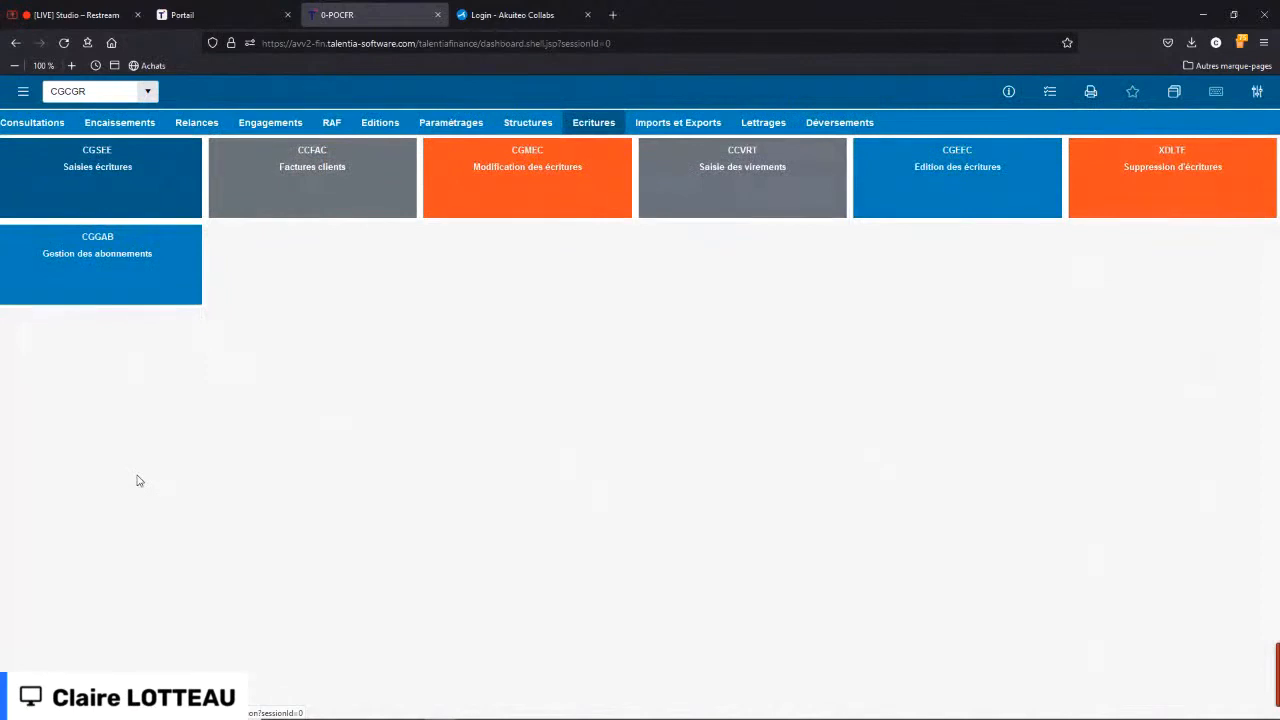
- Open the export settings (CGPEX) under Imports et Exports, examine the detail of scenario GLGENERALP, and return to the home page
left_click(677, 122)
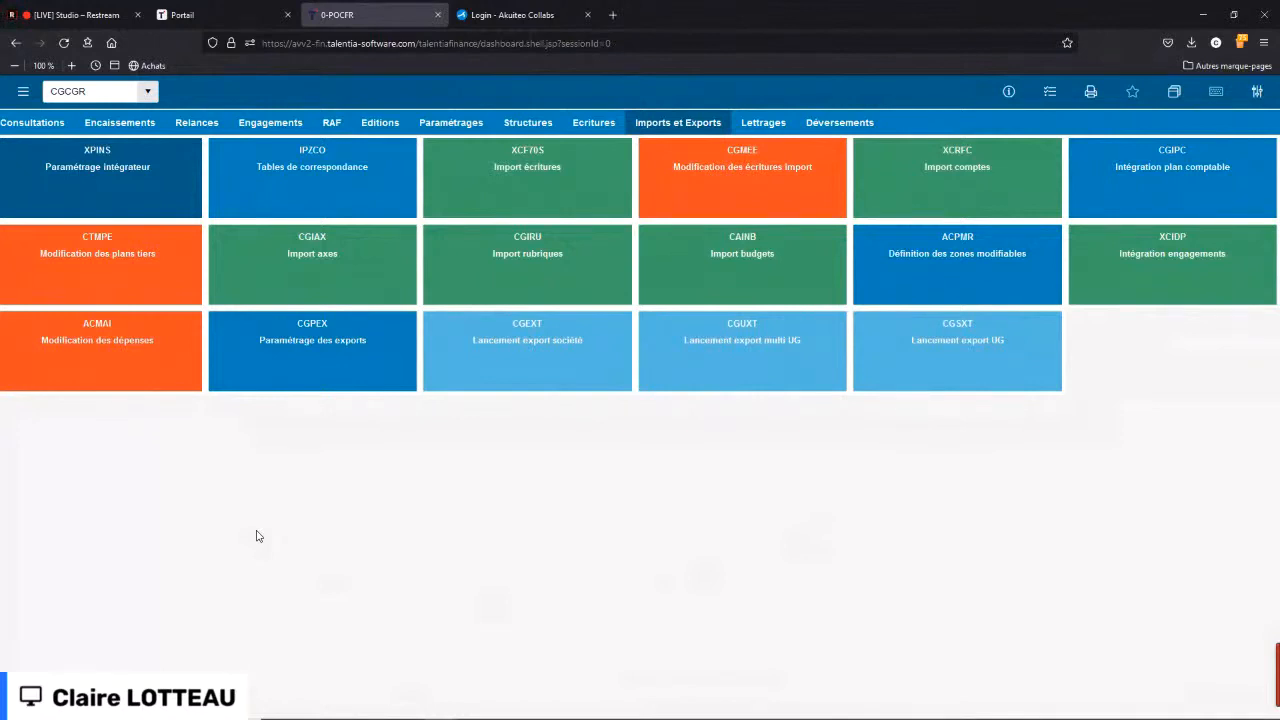
left_click(298, 361)
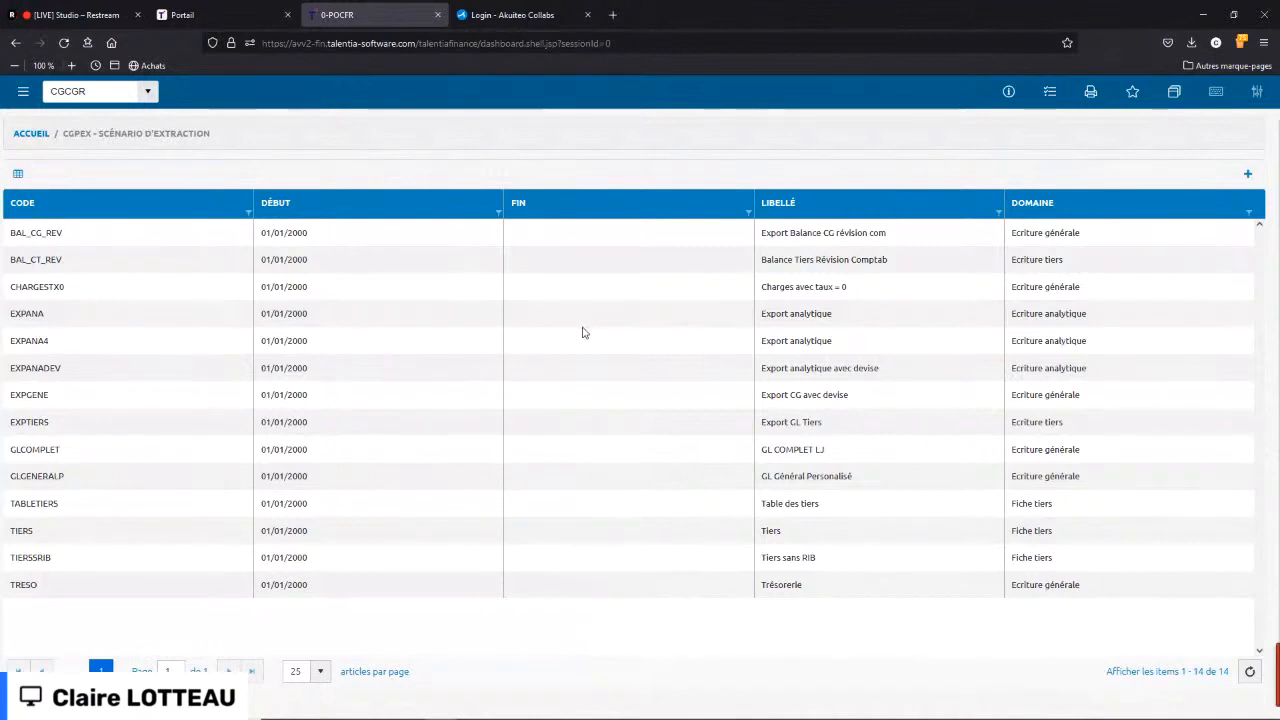
left_click(573, 478)
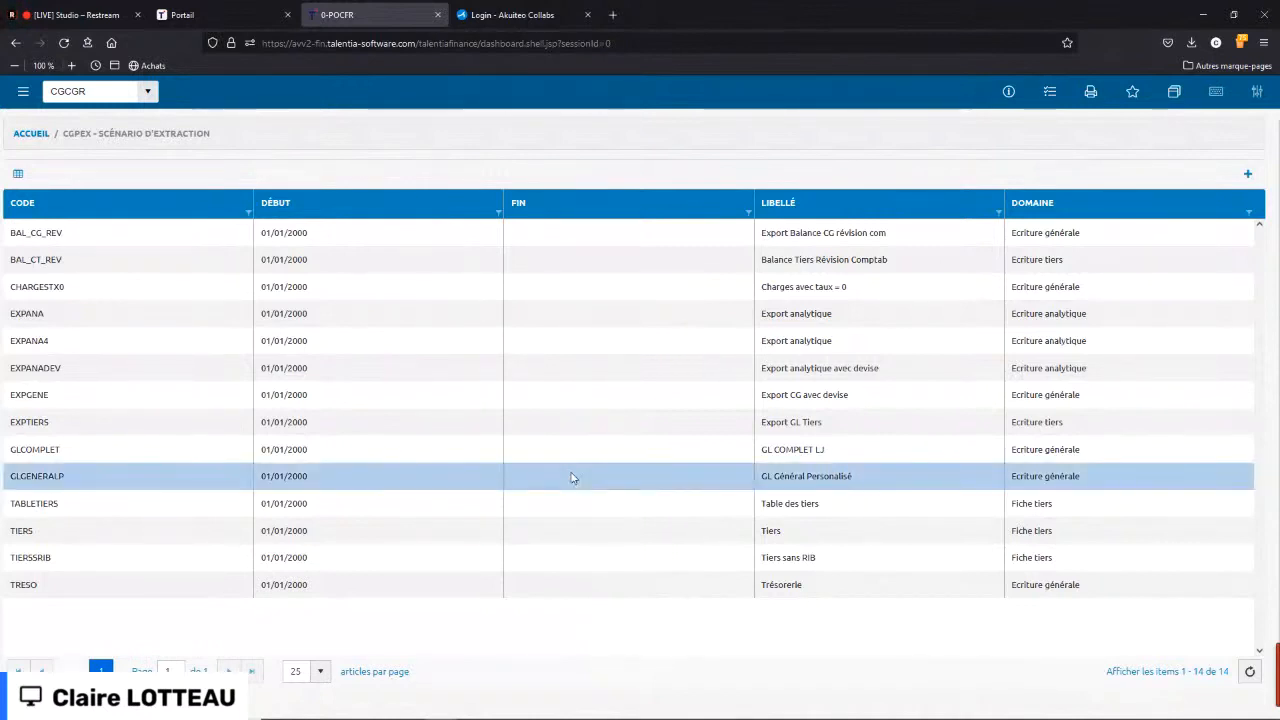
right_click(573, 478)
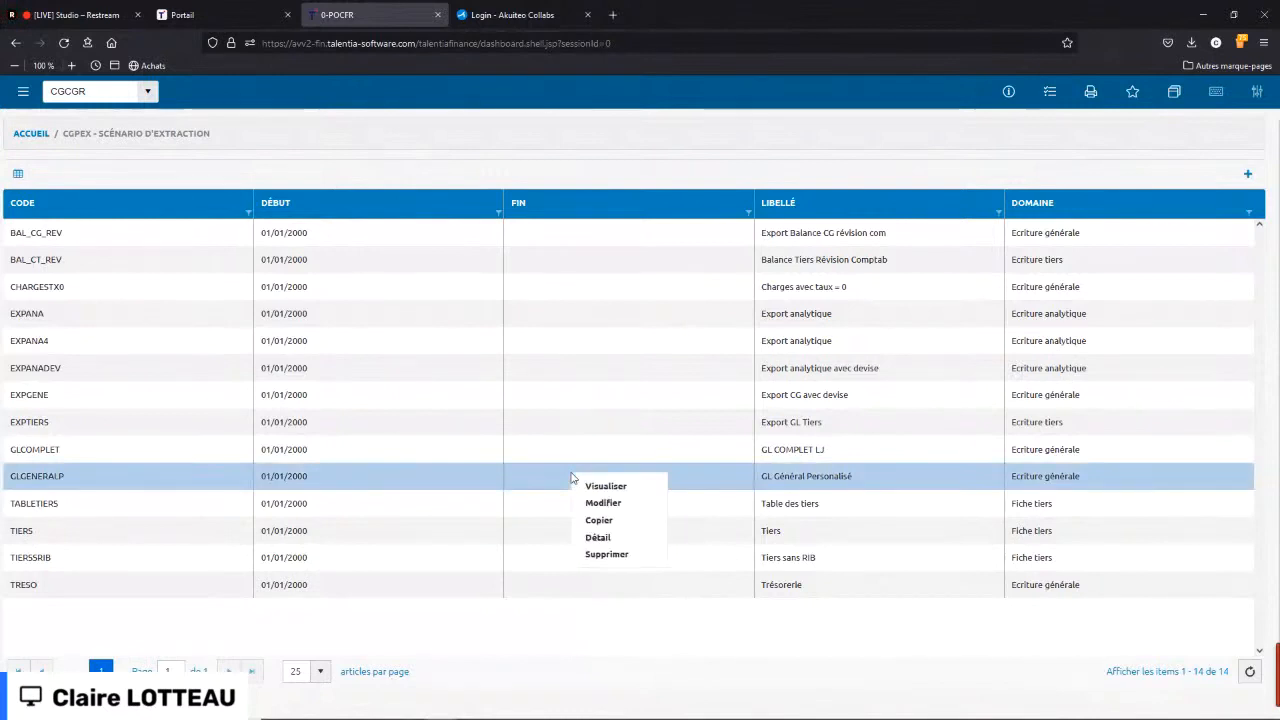
left_click(621, 538)
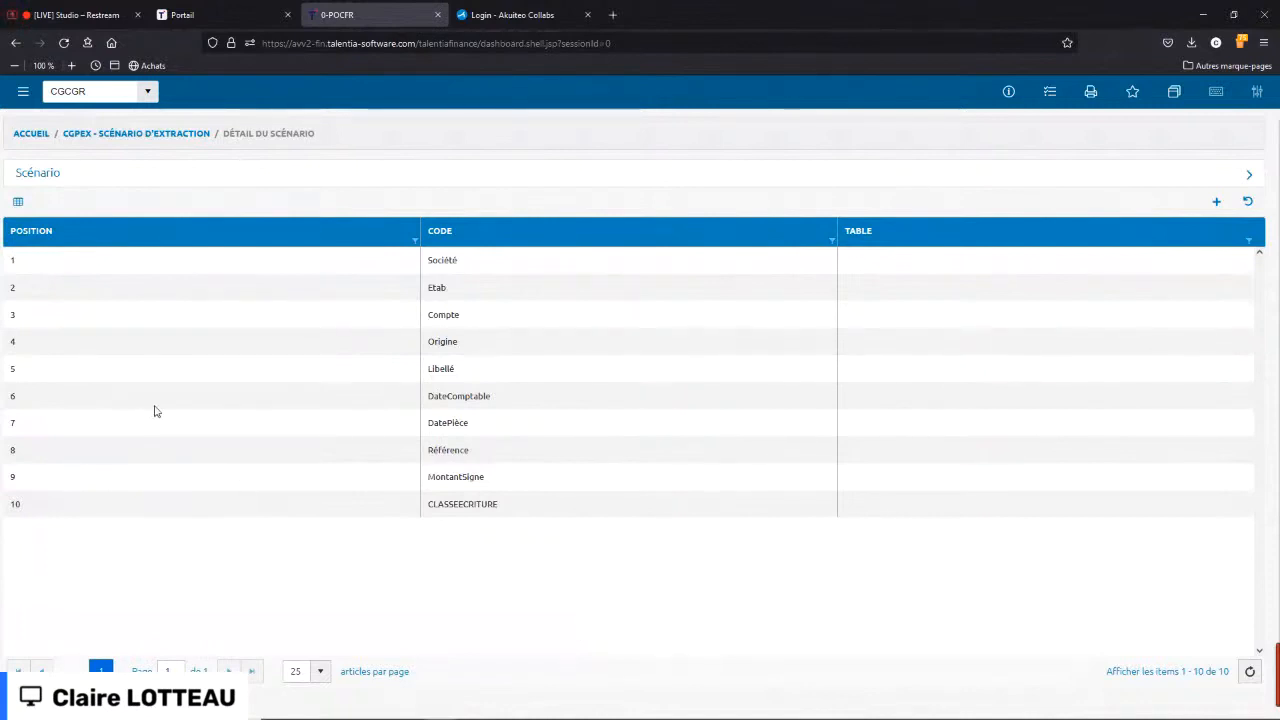
left_click(31, 138)
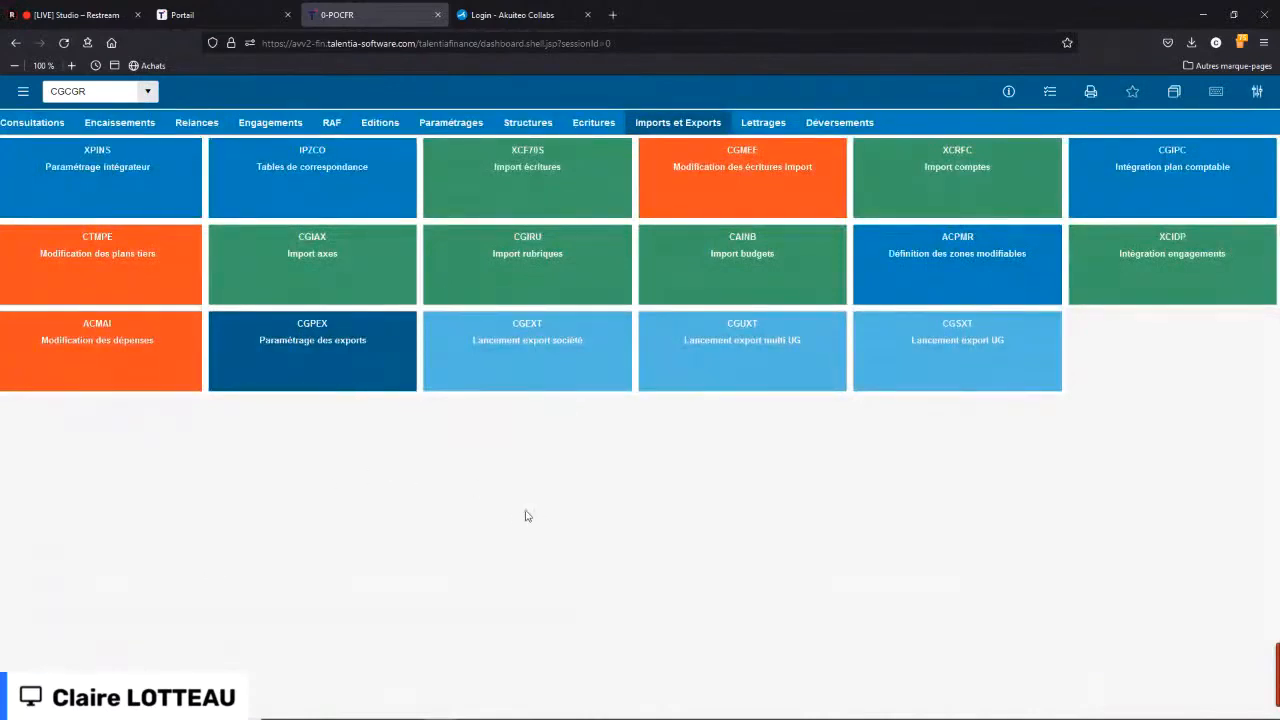
- Switch to the portal and show the user's own Exports folder under Groupe Talentia Accounting 3 as a detailed file list
left_click(188, 14)
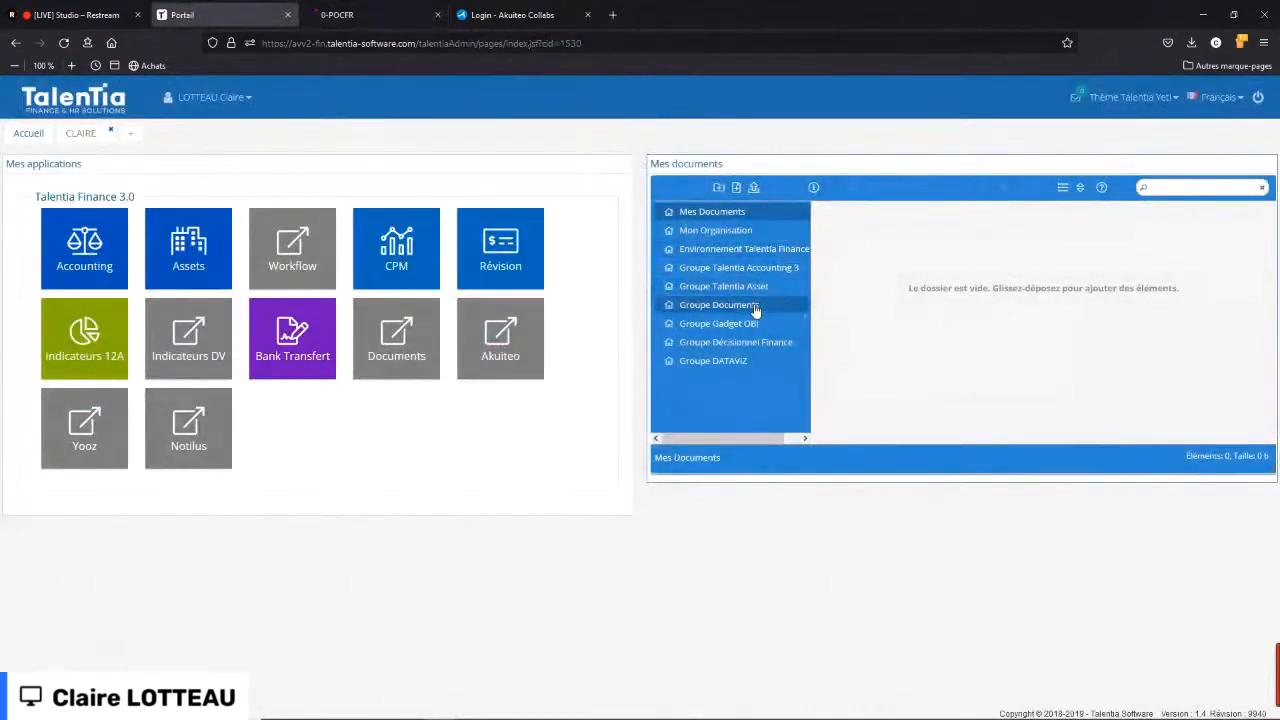
left_click(727, 270)
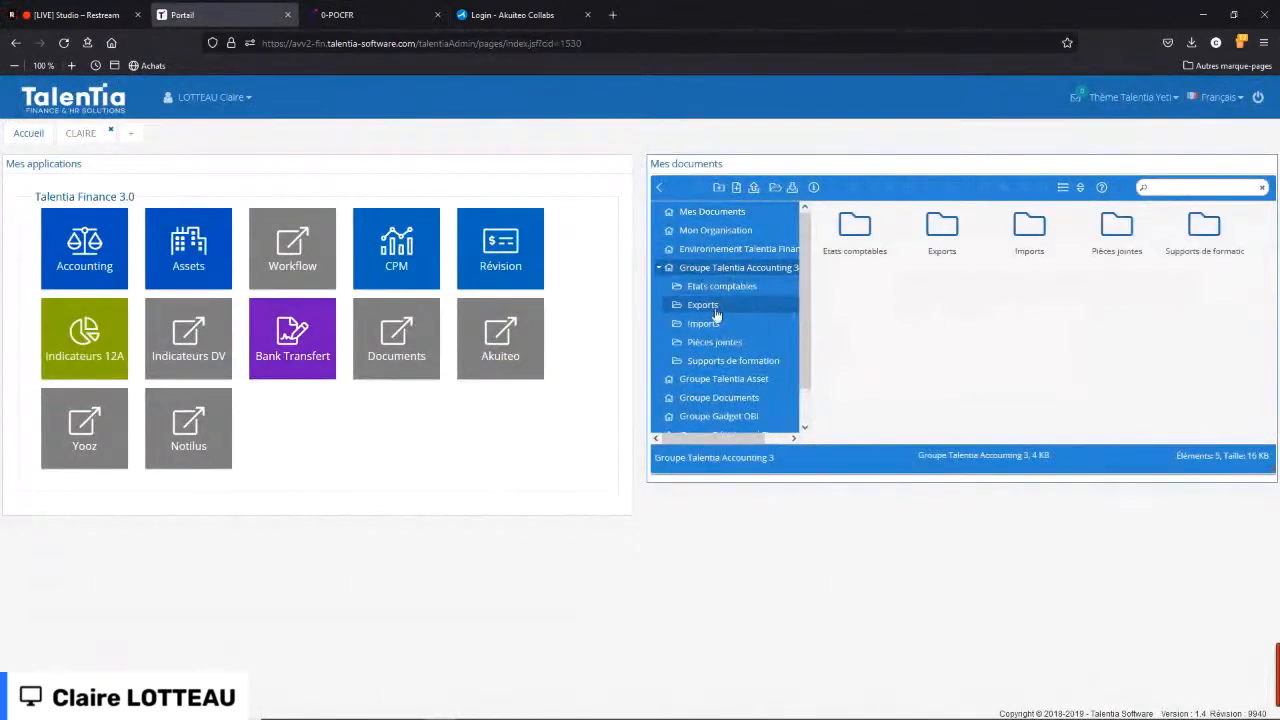
left_click(710, 306)
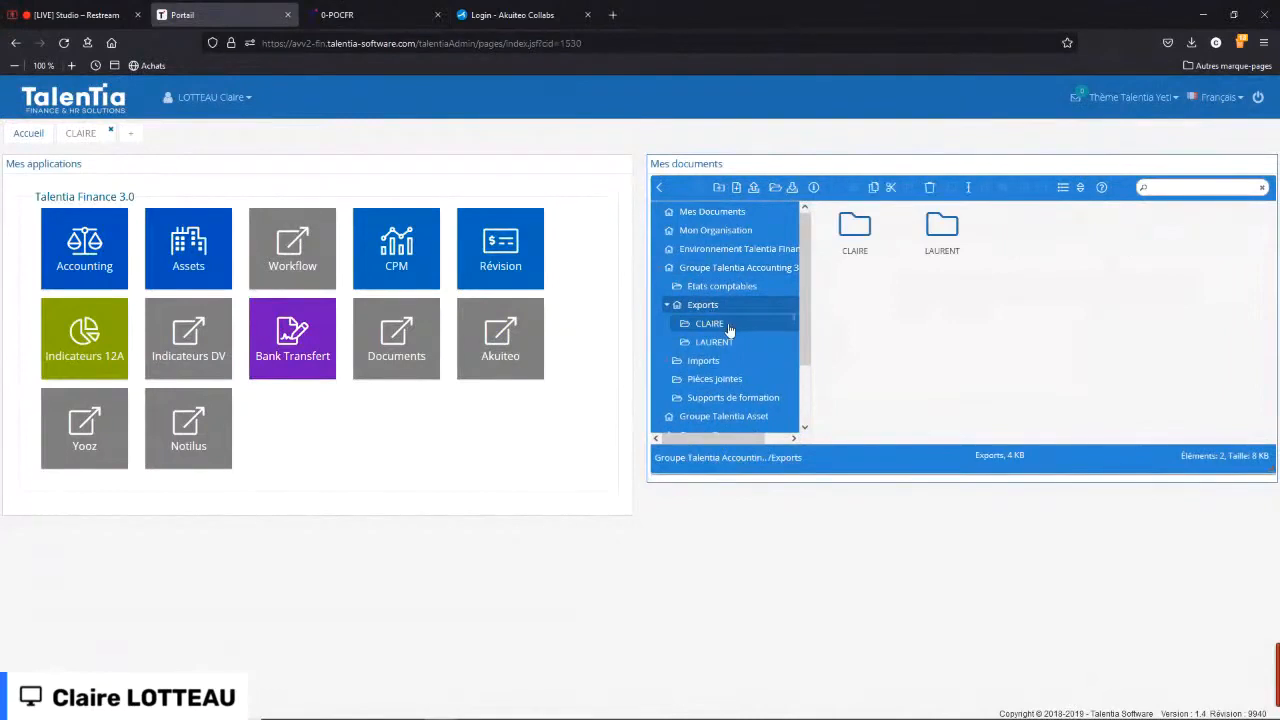
left_click(722, 325)
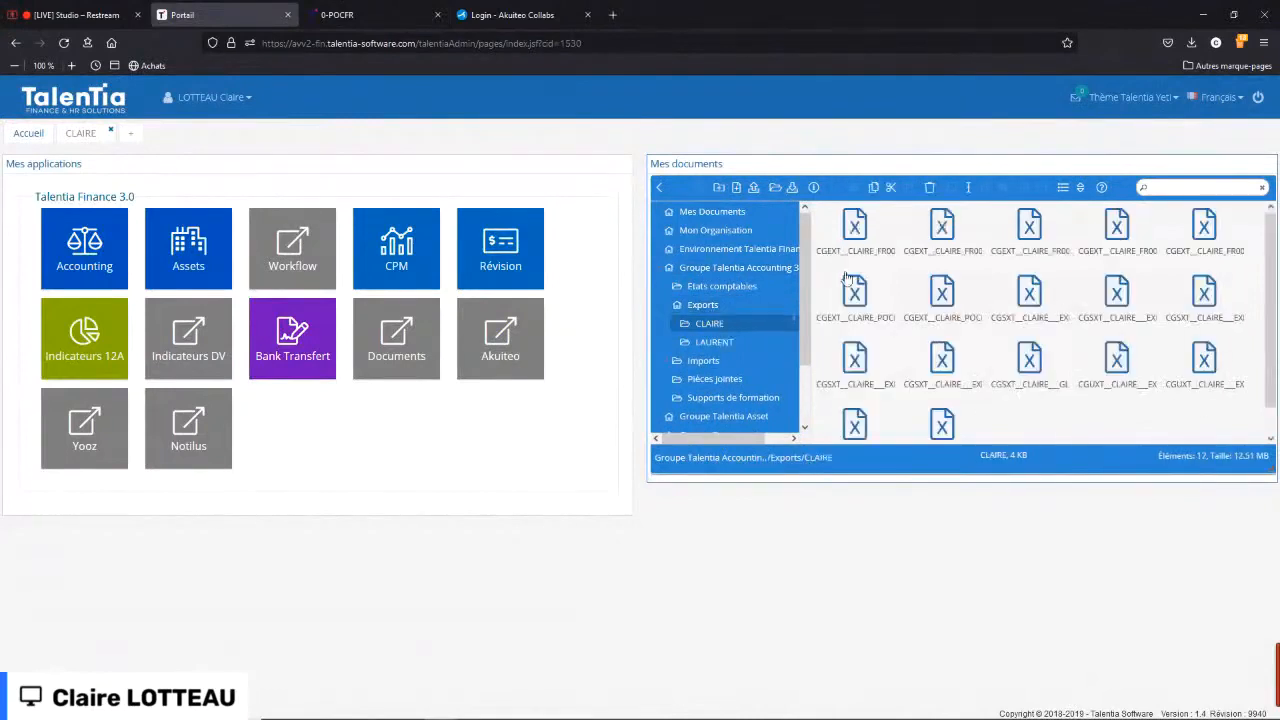
left_click(1063, 187)
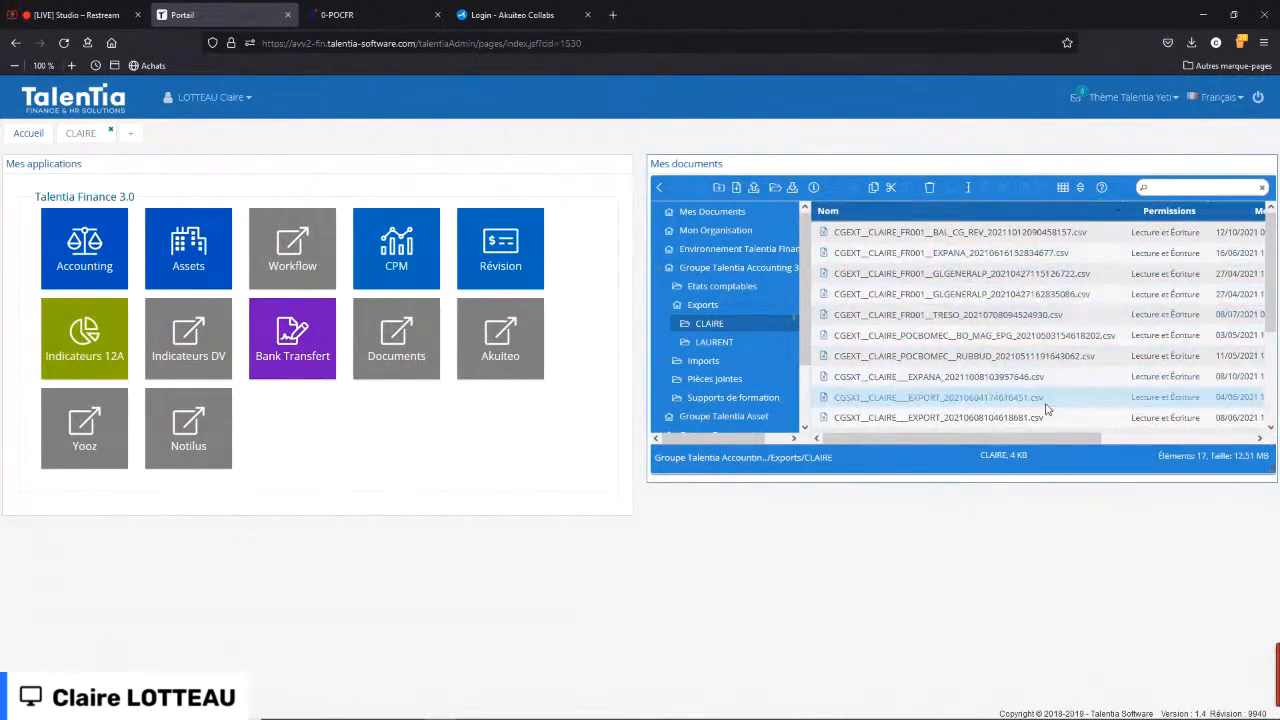
- Look through the exported CSV files and open the FR001 EXPANA export in Excel
scroll(1047, 409, "down", 1)
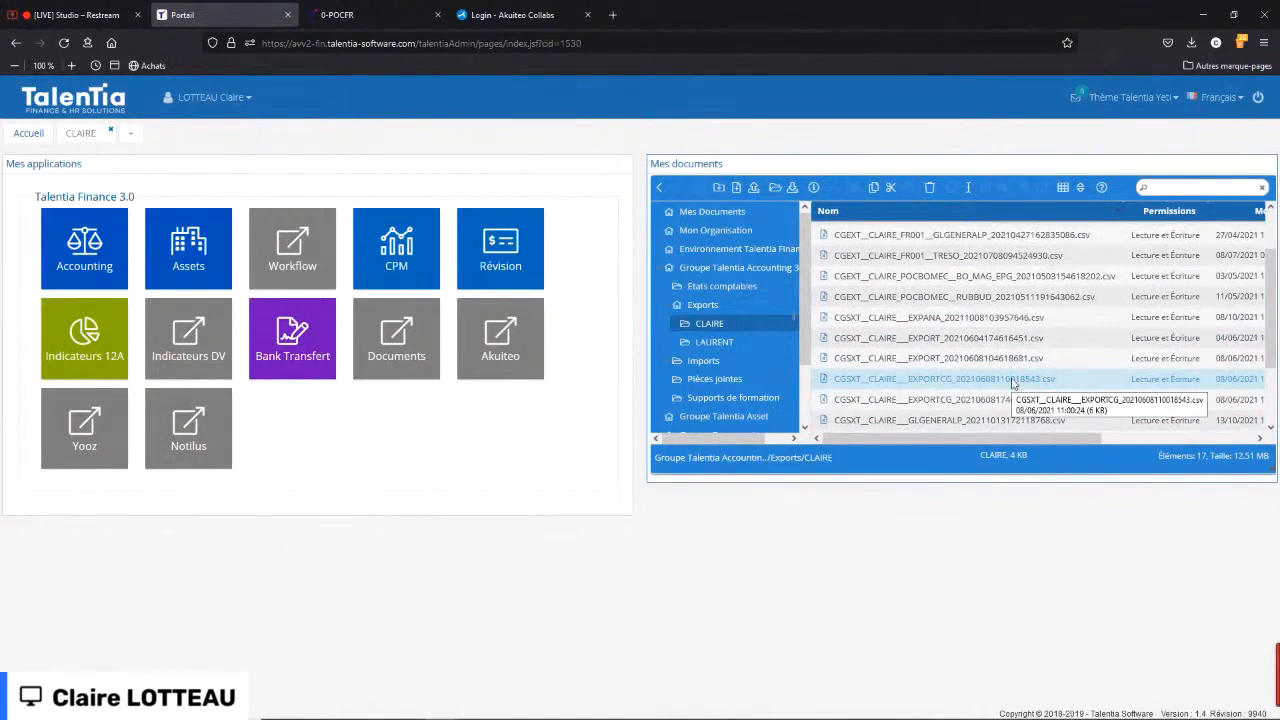
scroll(1013, 383, "up", 1)
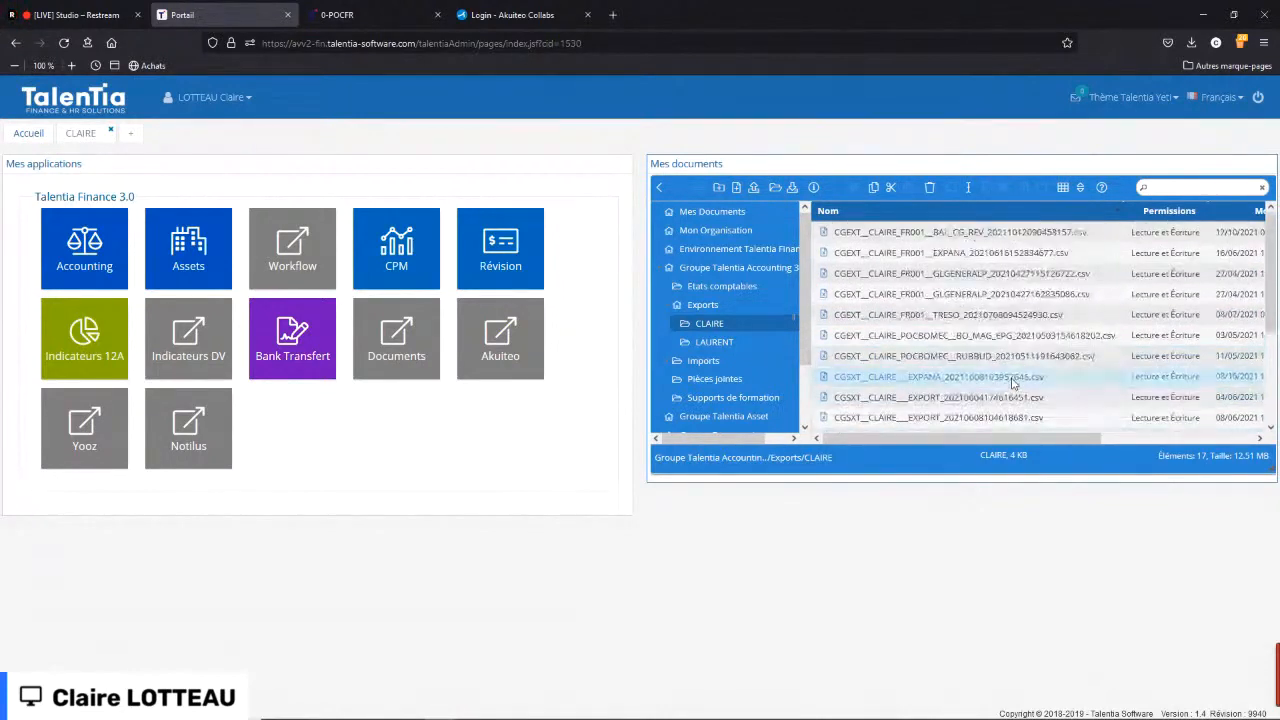
left_click(1056, 260)
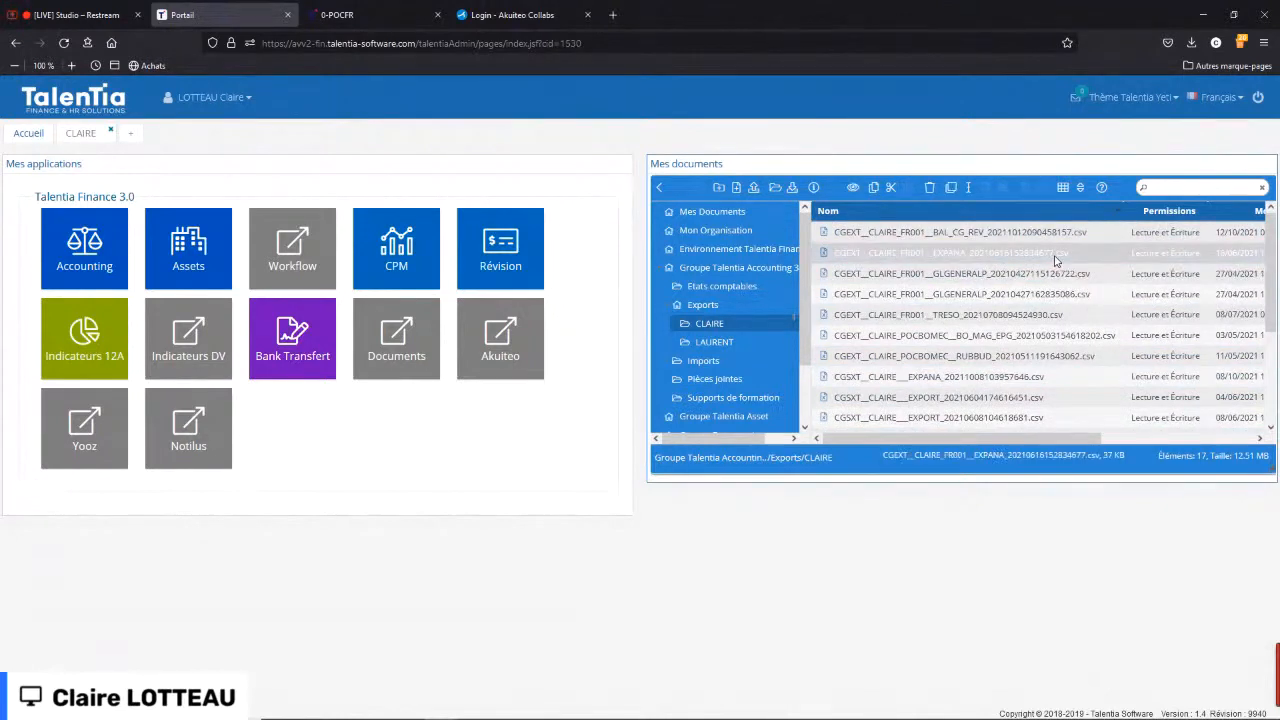
double_click(1056, 260)
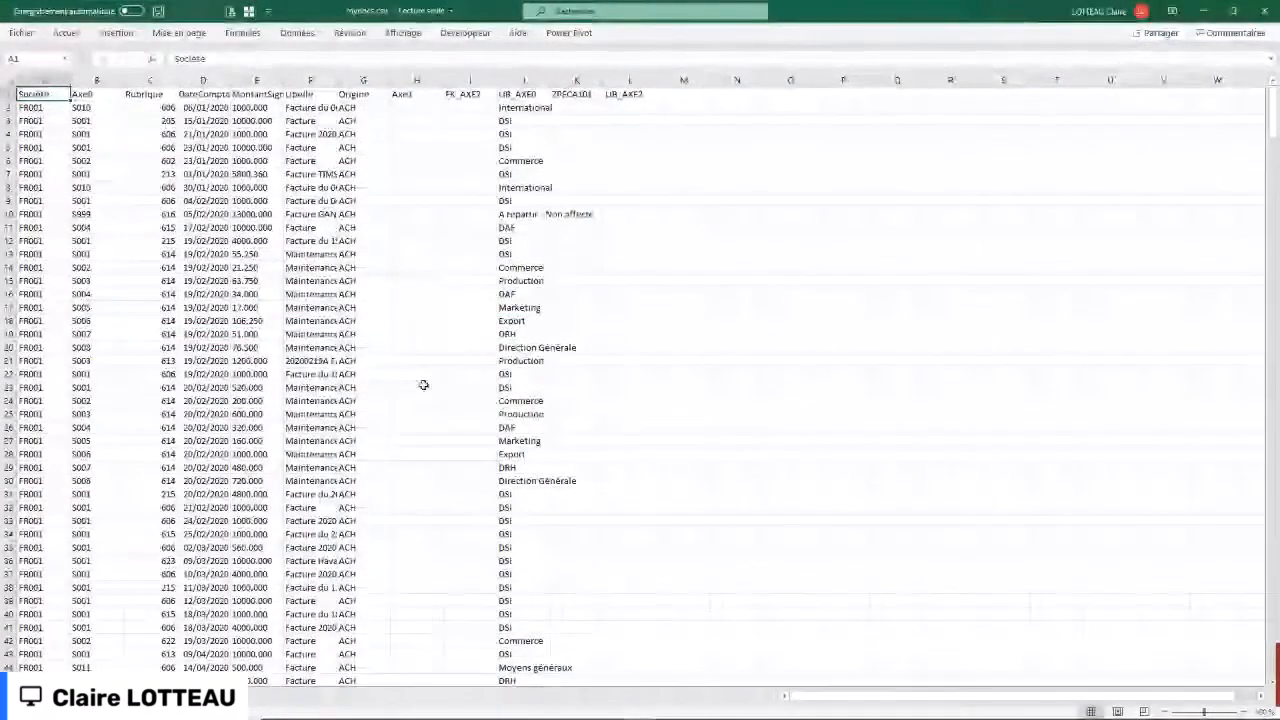
- Fit all column widths to their contents and look through the exported analytical entries of FR001
left_click(9, 81)
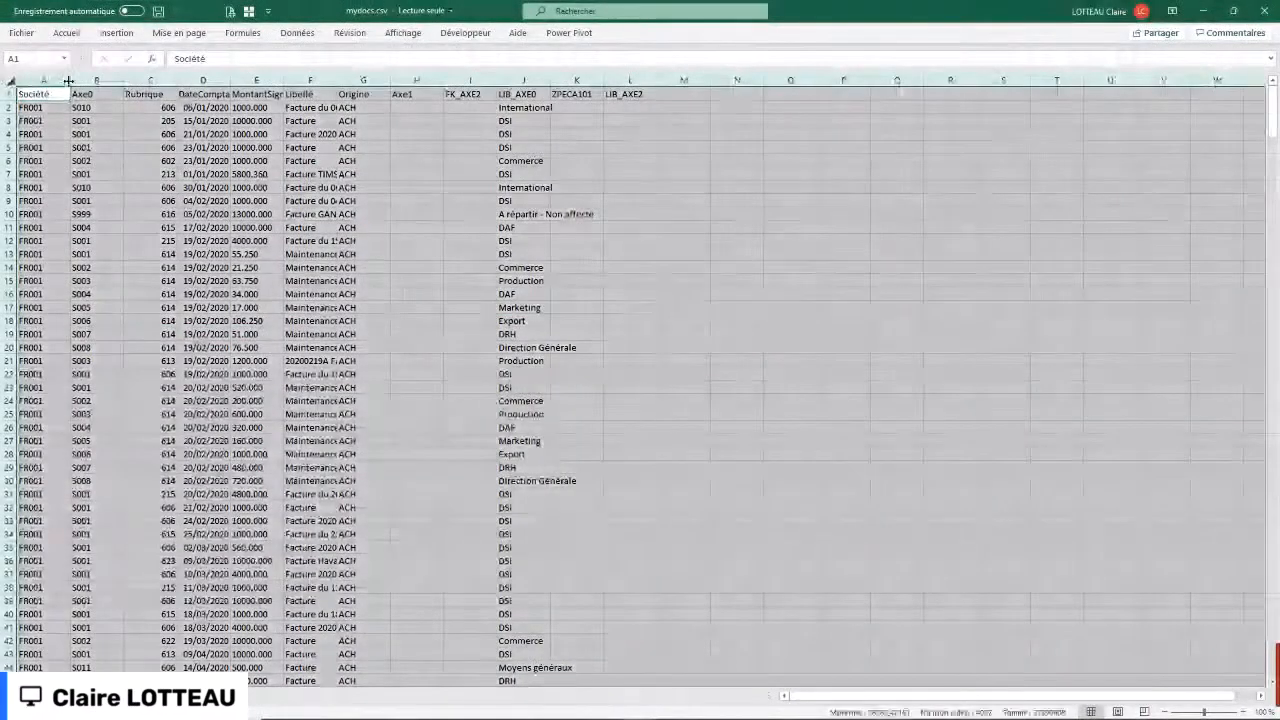
double_click(67, 81)
left_click(288, 254)
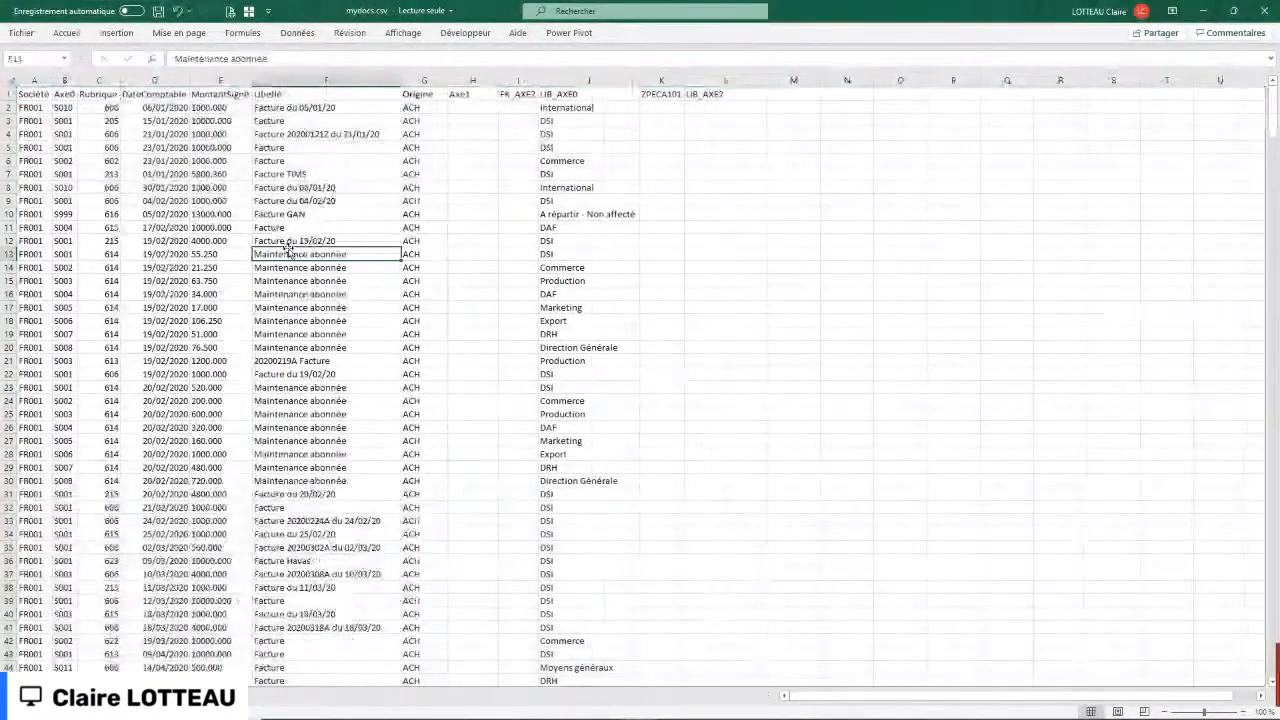
scroll(287, 247, "down", 6)
scroll(288, 250, "down", 20)
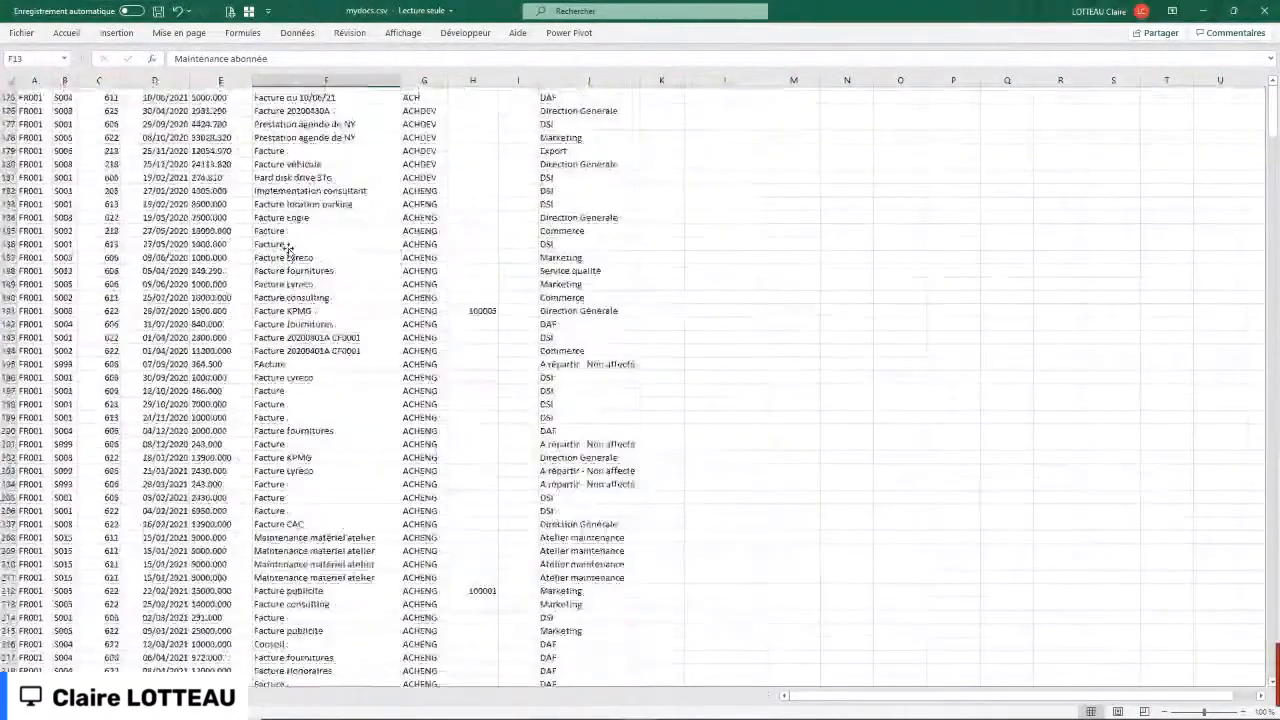
scroll(288, 247, "down", 20)
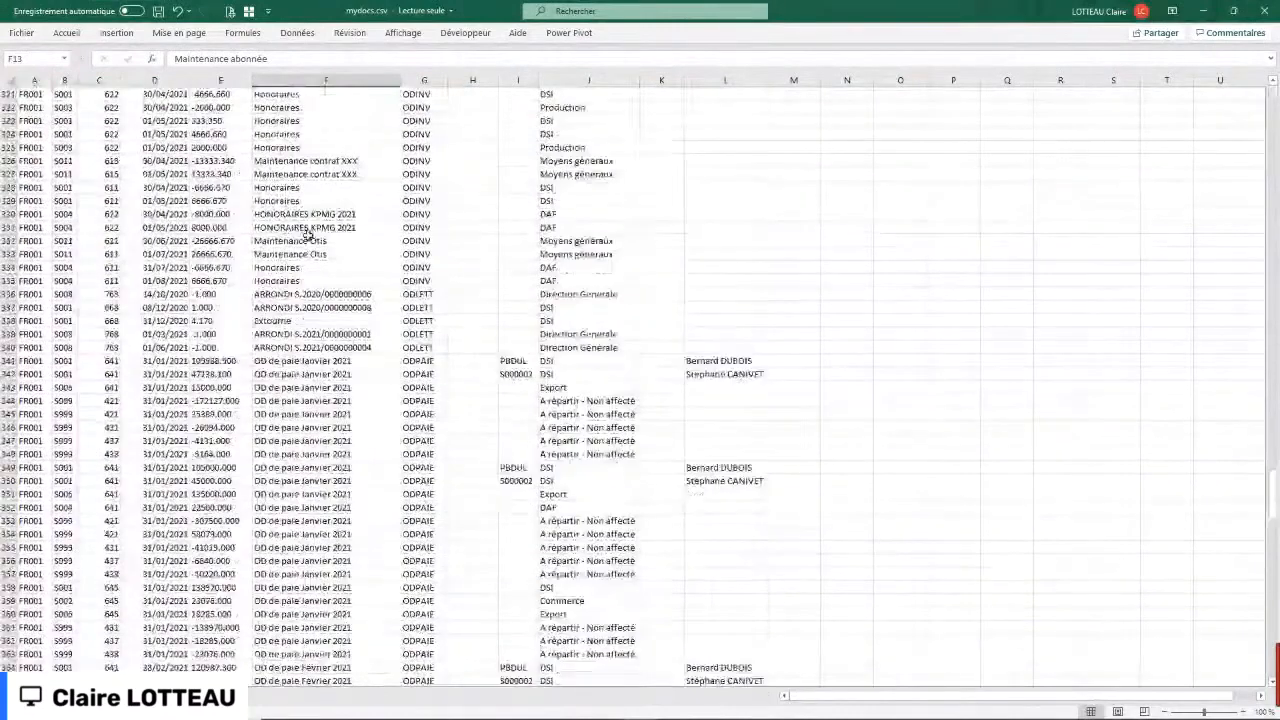
- Close the CSV file without saving and the blank browser window, and return to the POCFR accounting session
left_click(1266, 14)
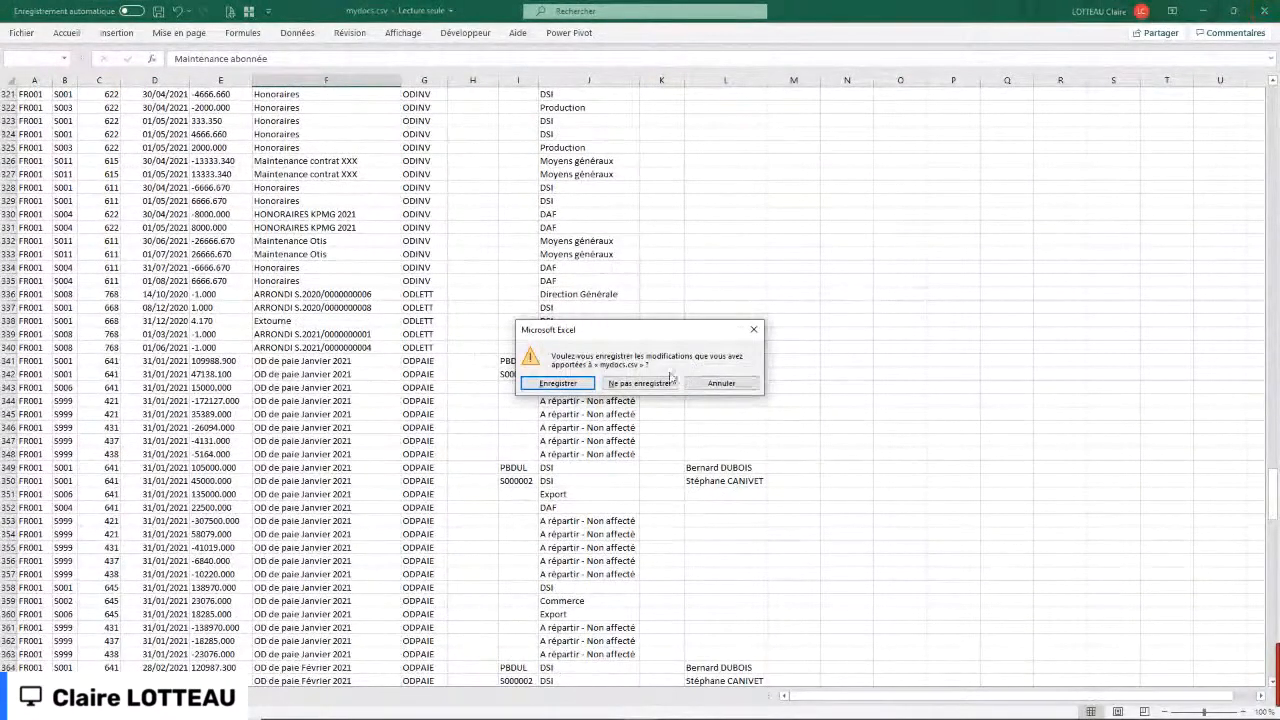
left_click(642, 384)
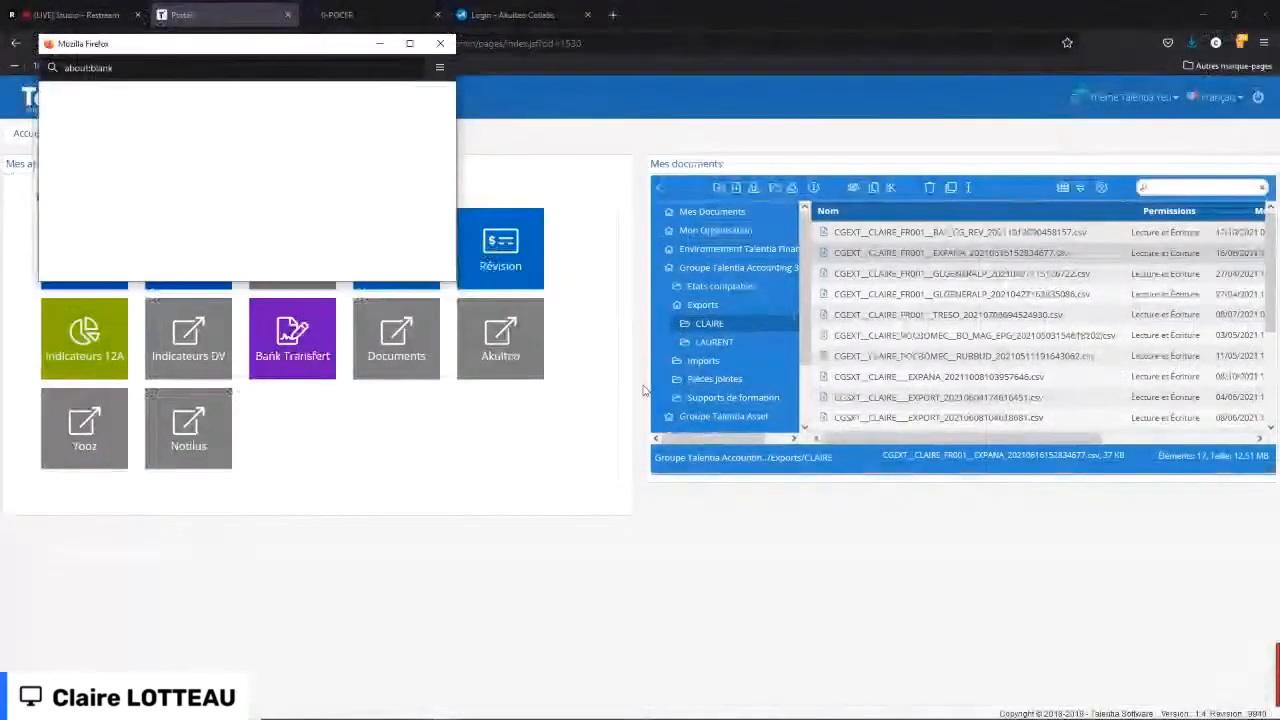
left_click(440, 43)
left_click(365, 15)
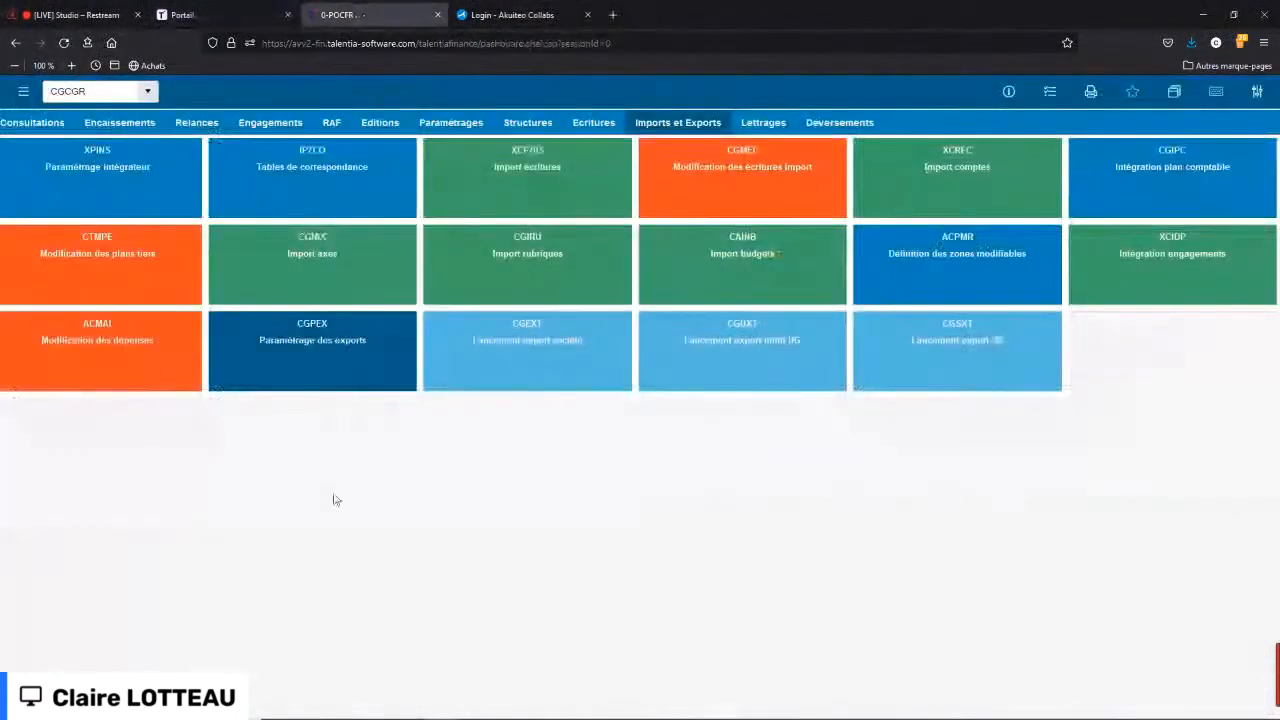
- Open the integrator settings (XPINS) and examine the column mapping and header of import format FACTFR001
left_click(99, 177)
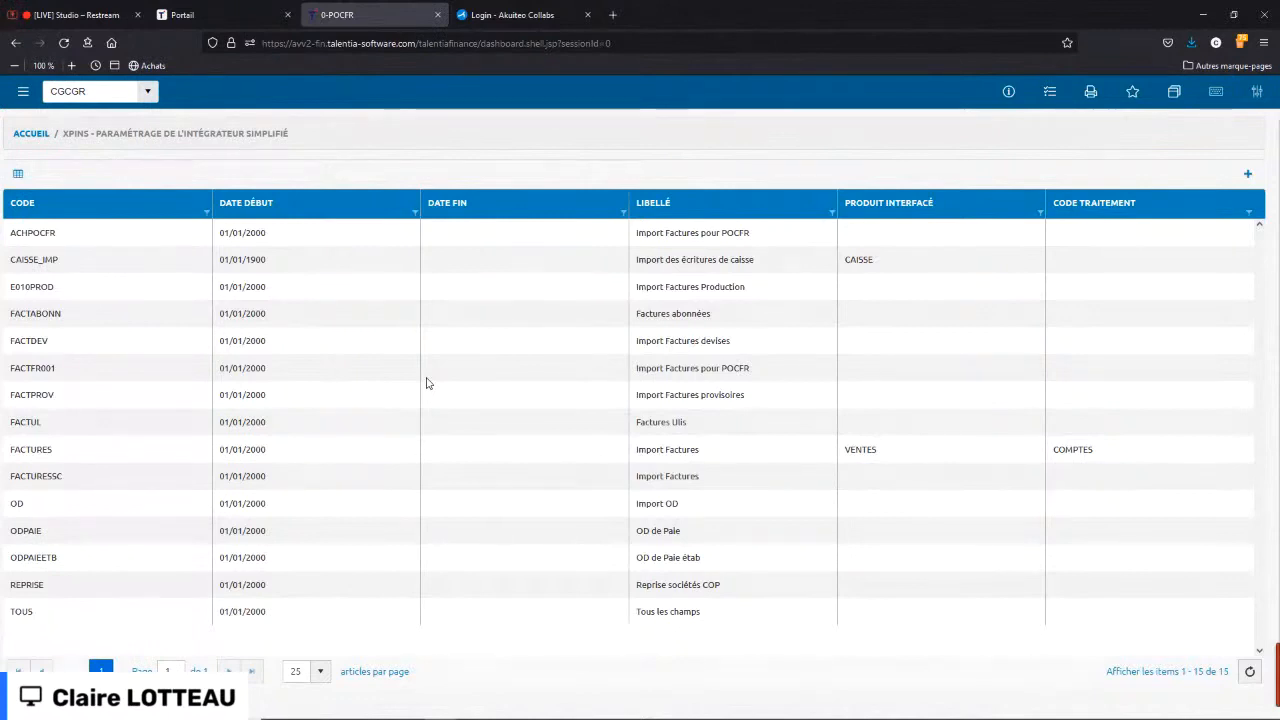
left_click(334, 372)
right_click(334, 372)
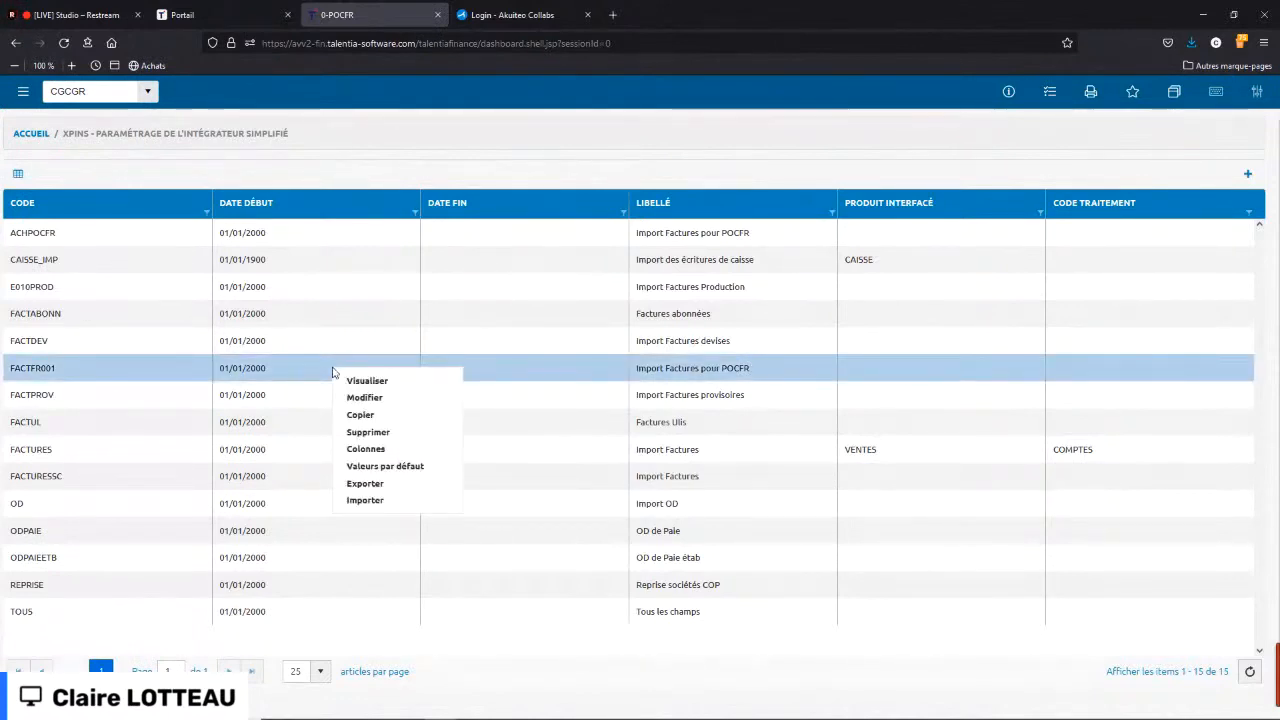
left_click(365, 449)
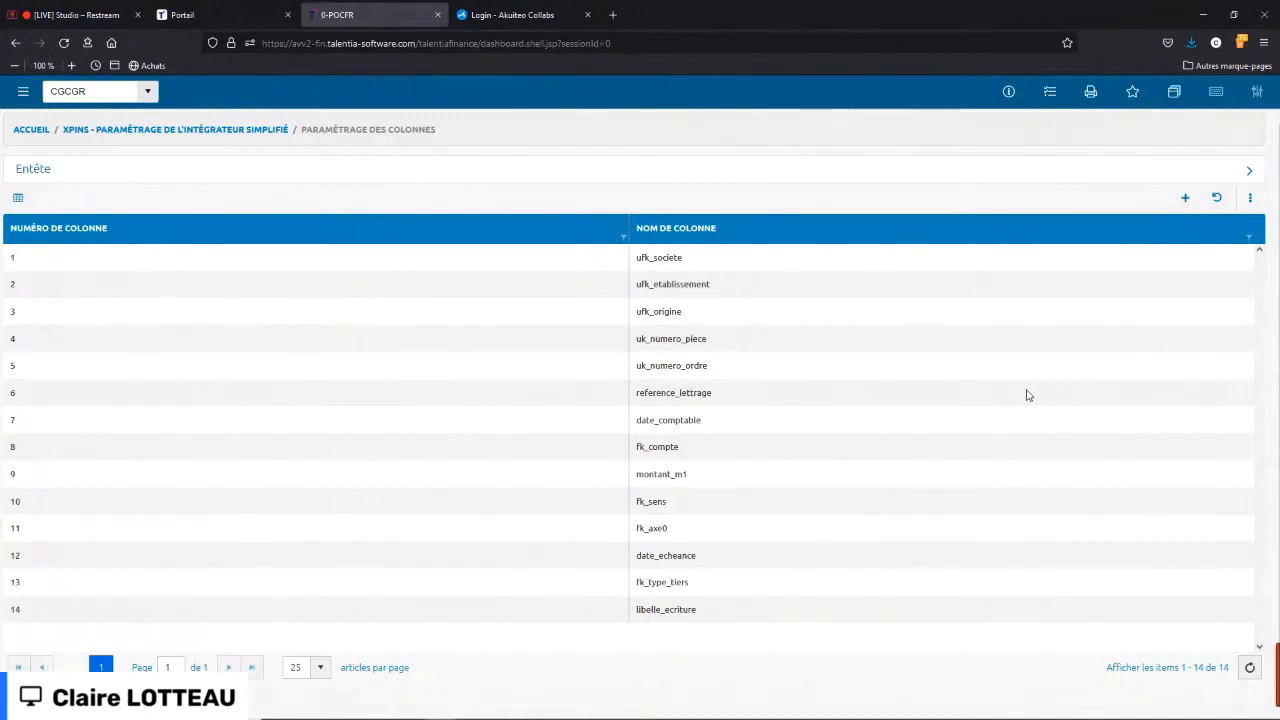
left_click(377, 172)
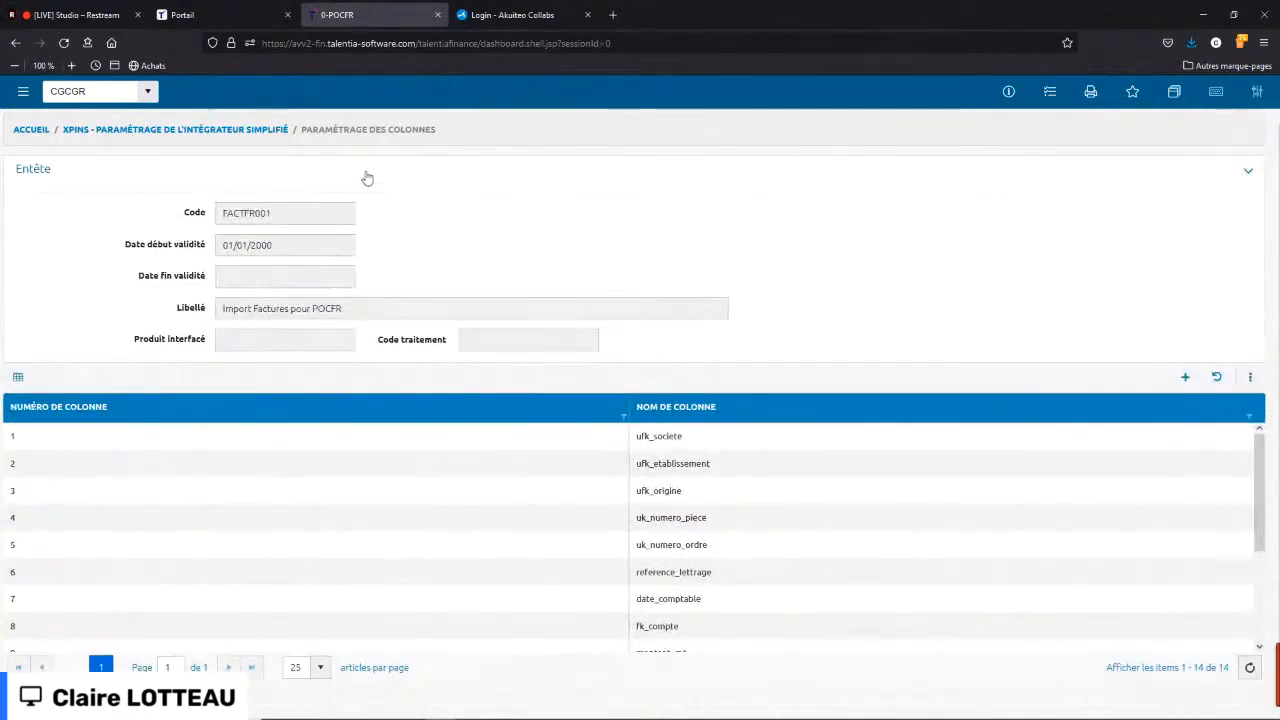
left_click(367, 176)
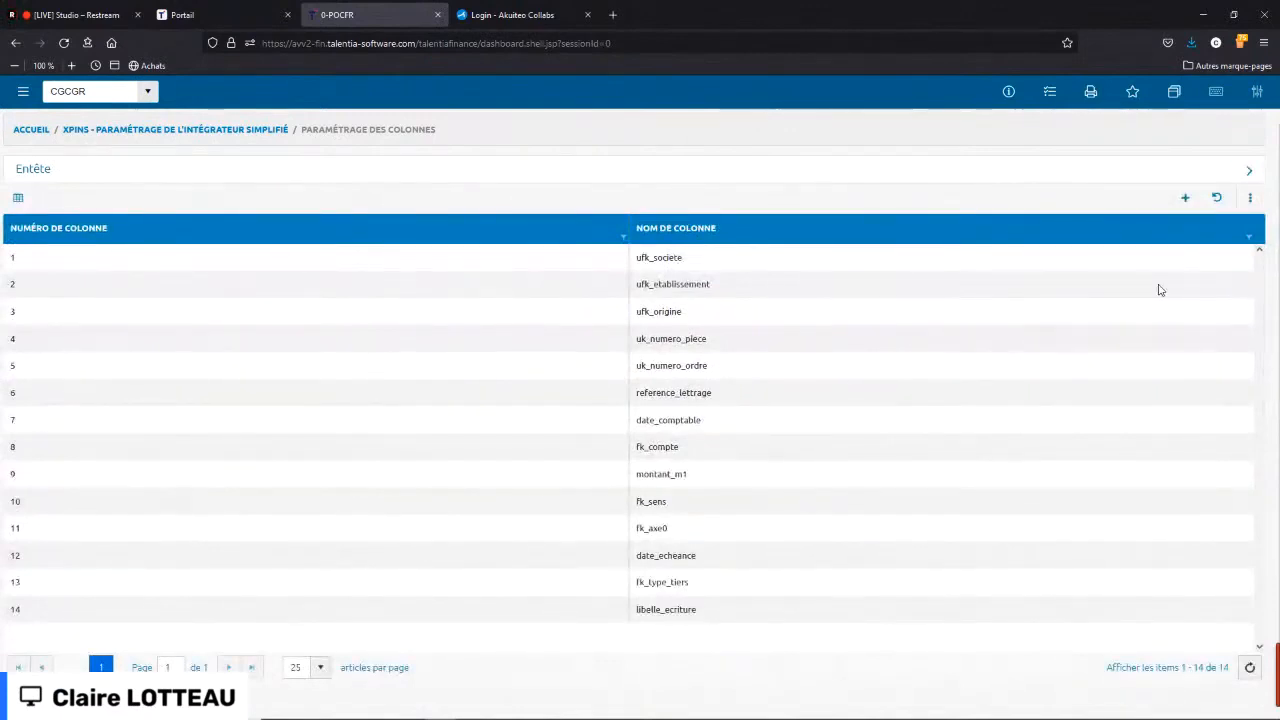
- Return to the list of import formats, examine the default values defined for FACTFR001, and go back to the list
left_click(1217, 200)
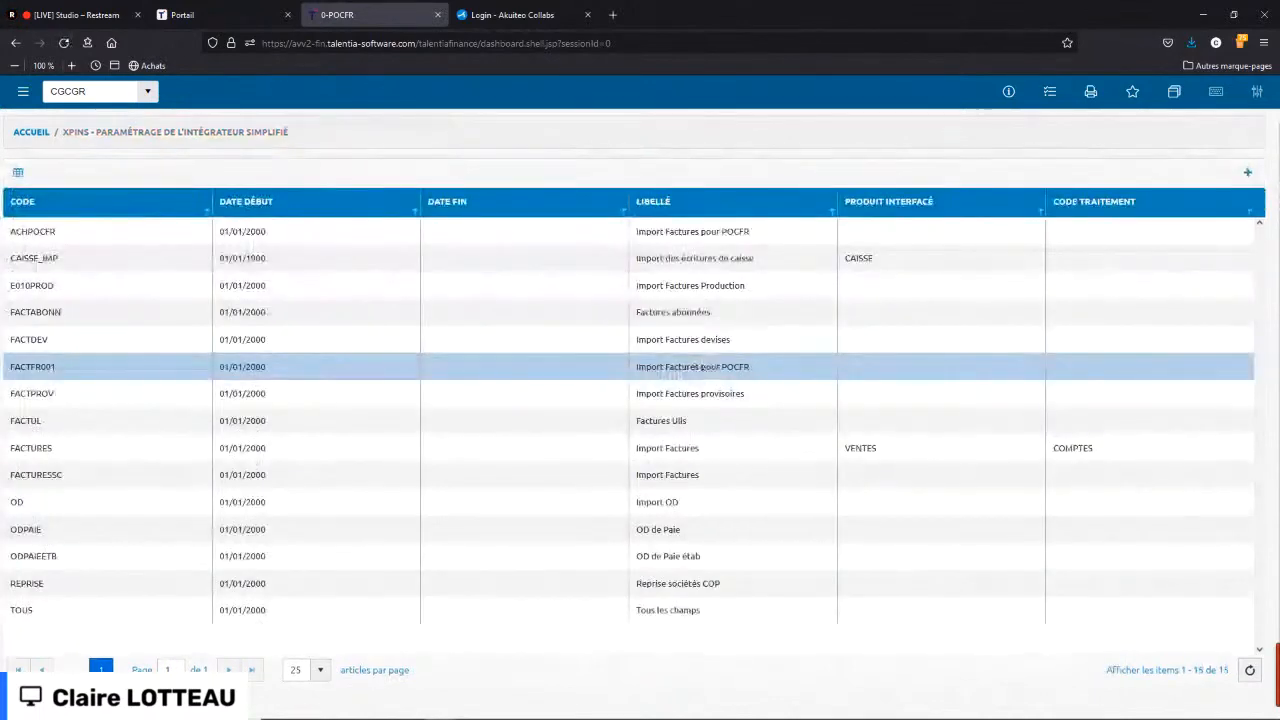
left_click(918, 452)
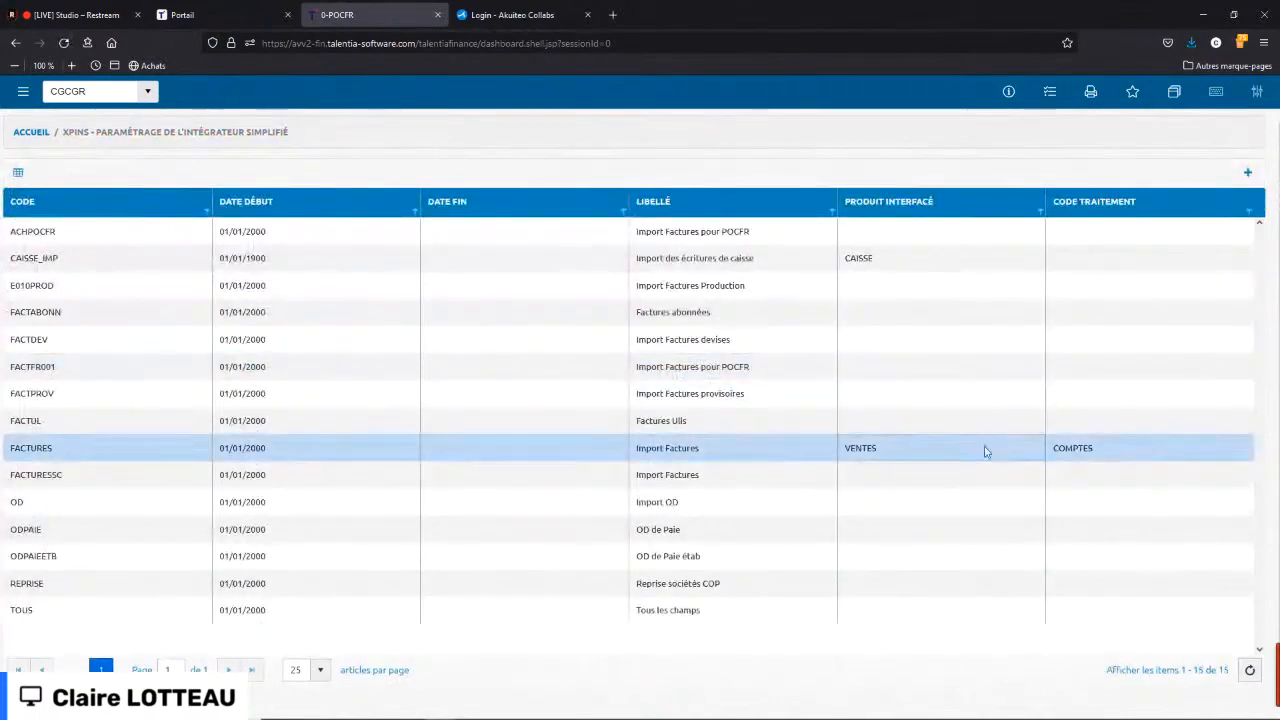
left_click(772, 364)
right_click(774, 364)
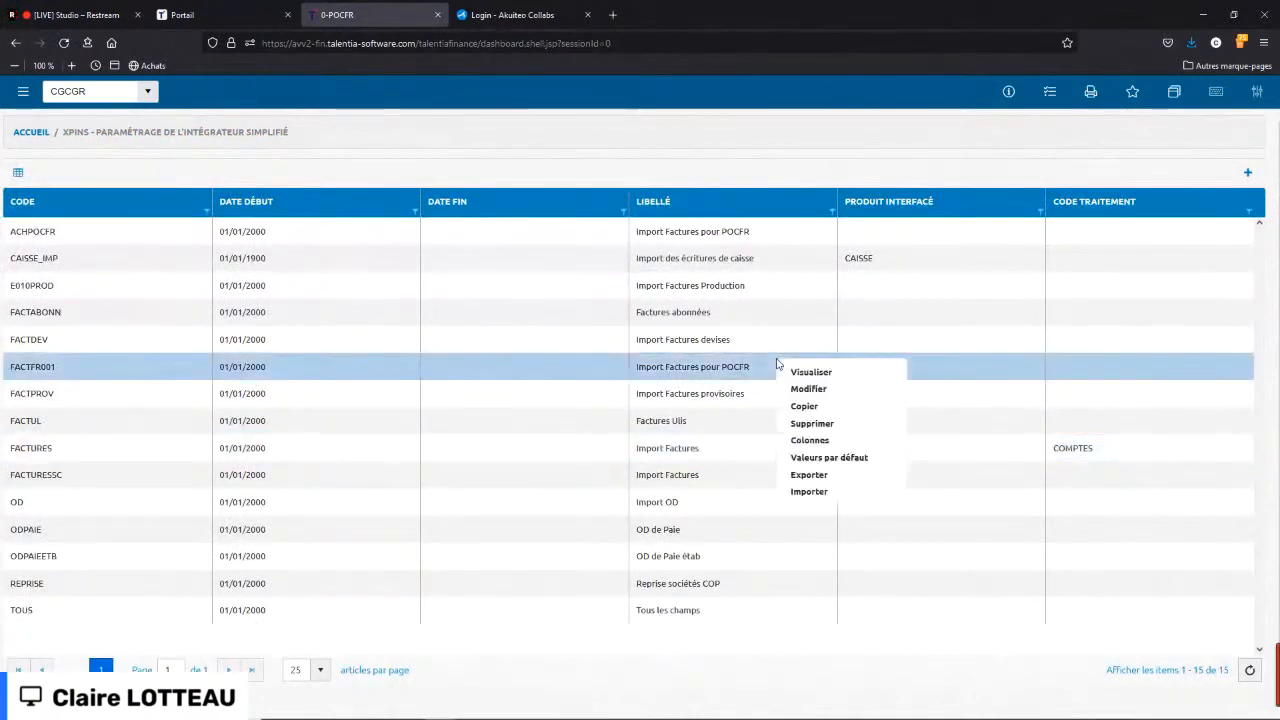
left_click(848, 457)
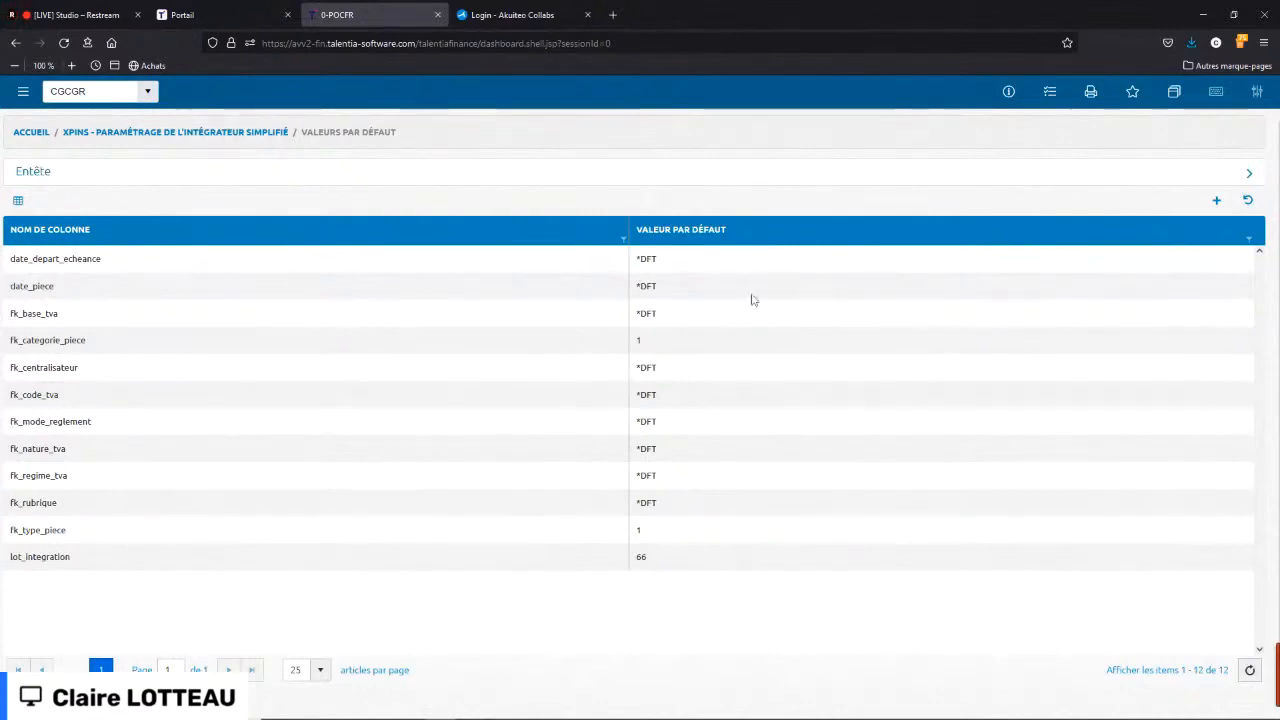
left_click(1247, 199)
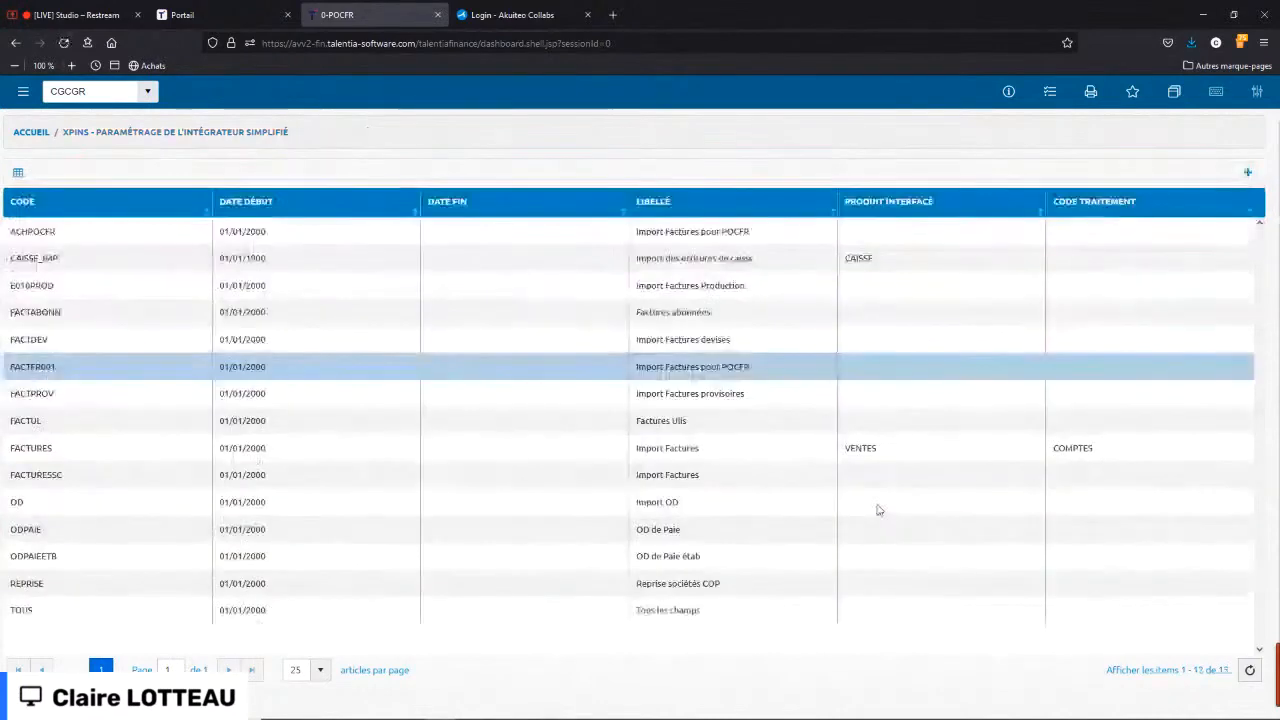
- Point out import format FACTURES, go to the correspondence tables (IPZCO), and open zone NCPT of VENTES / COMPTES
left_click(898, 458)
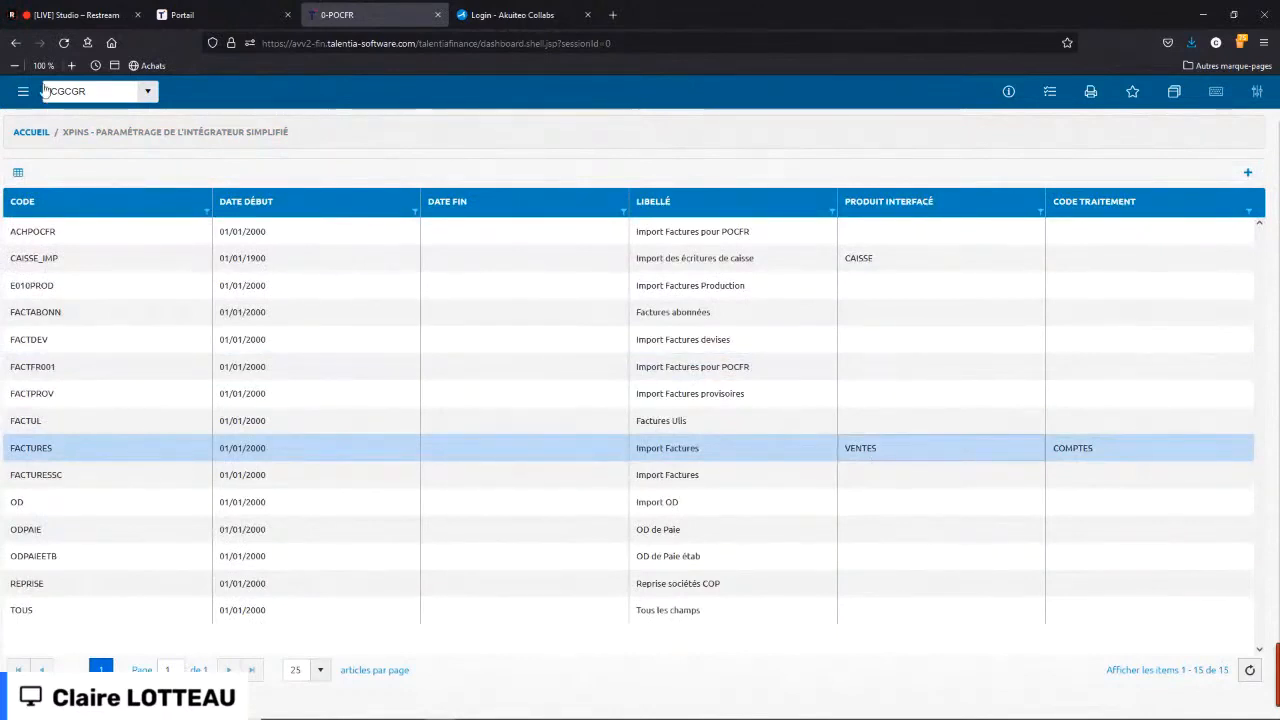
left_click(30, 133)
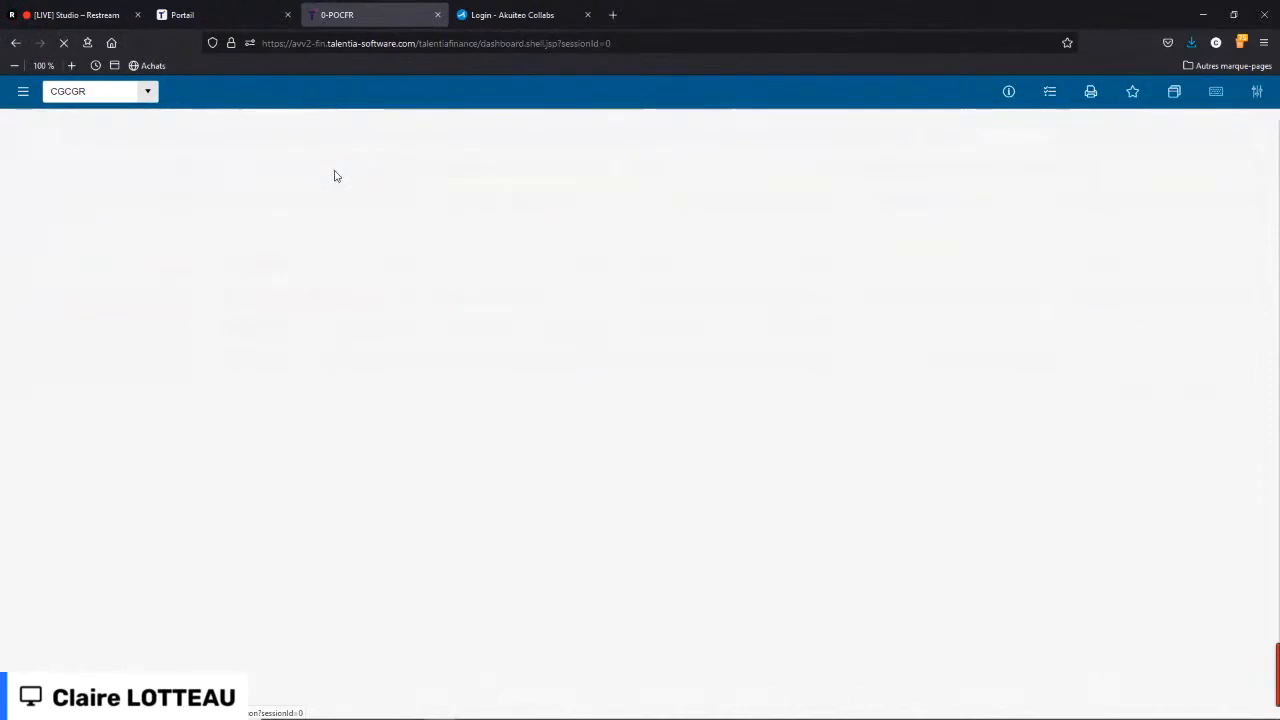
right_click(281, 237)
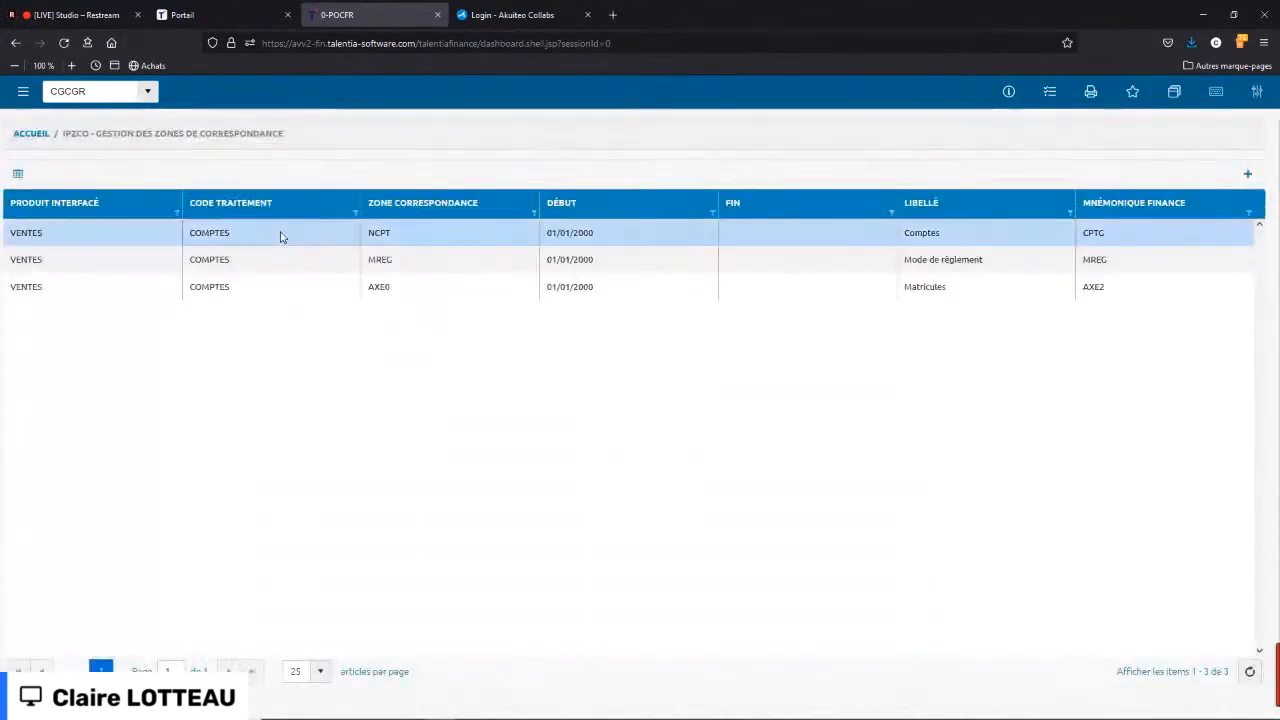
left_click(320, 298)
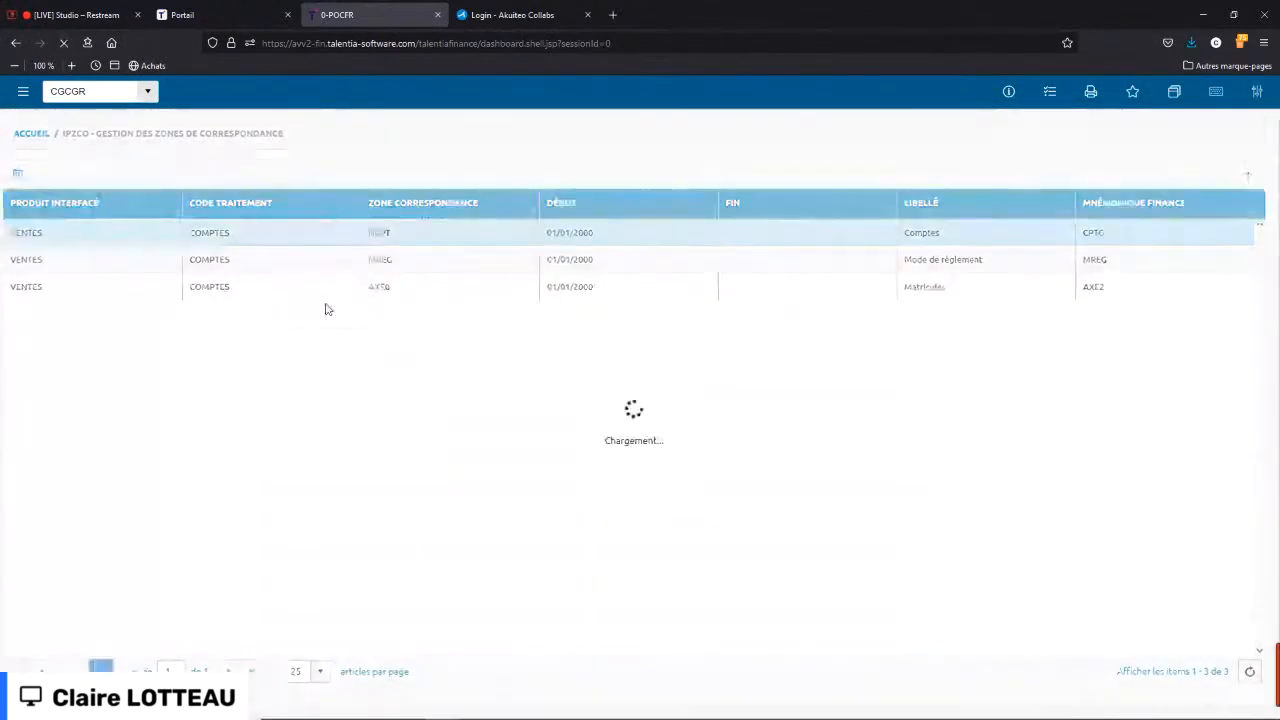